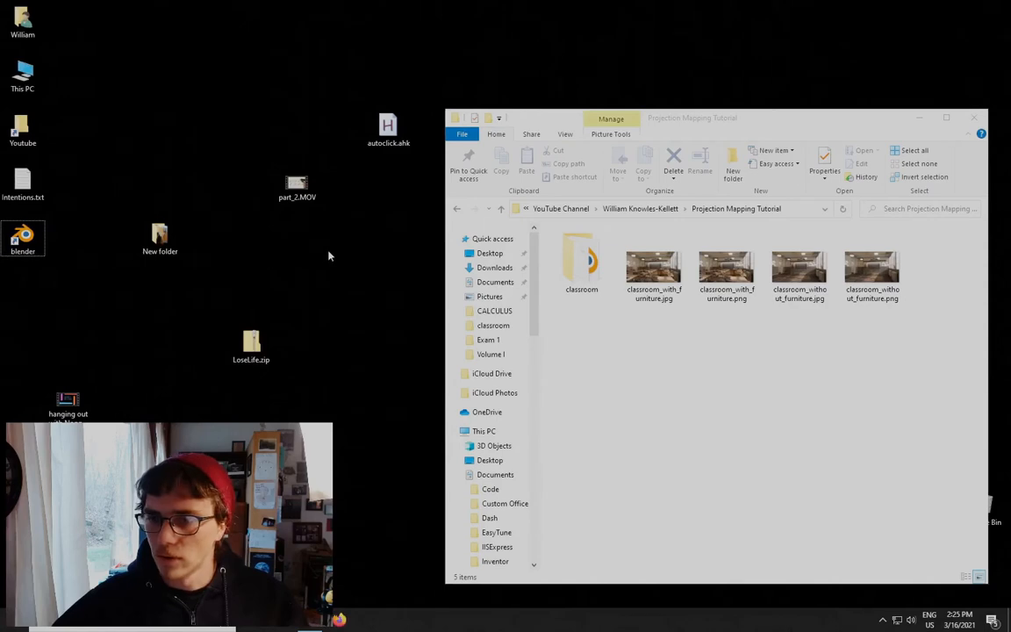
# View classroom_with_furniture.png and compare it with the version without furniture, then close the image viewer
pyautogui.click(734, 287)
pyautogui.doubleClick(734, 286)
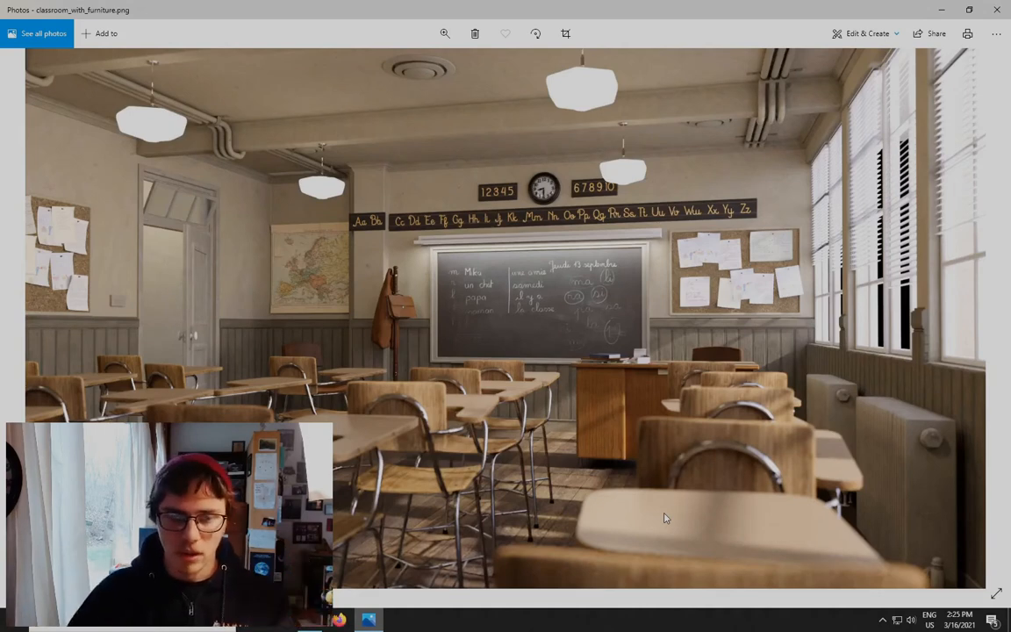
pyautogui.press('Right')
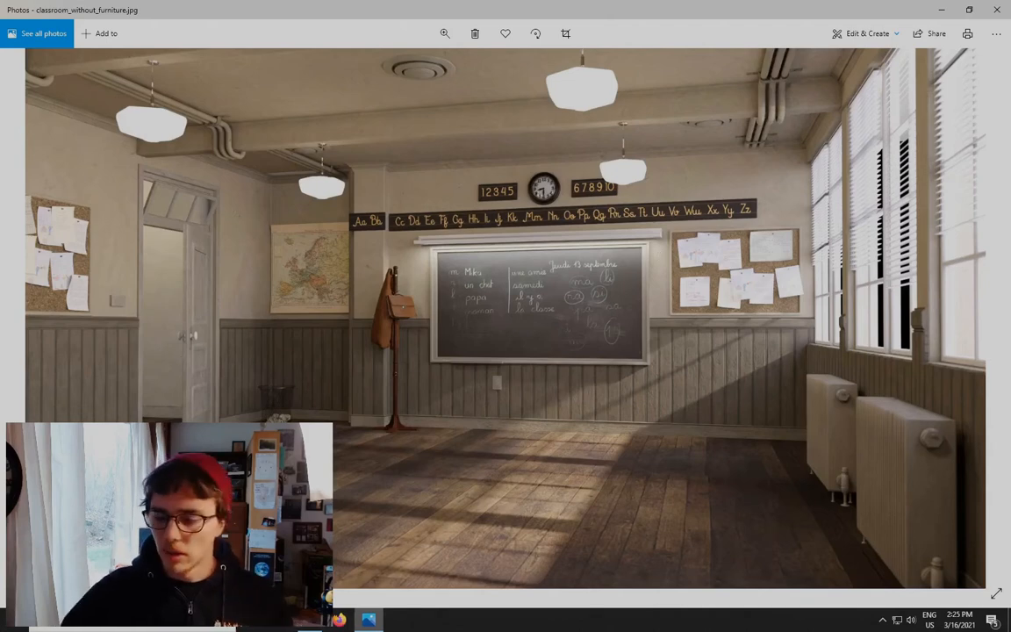
pyautogui.press('Left')
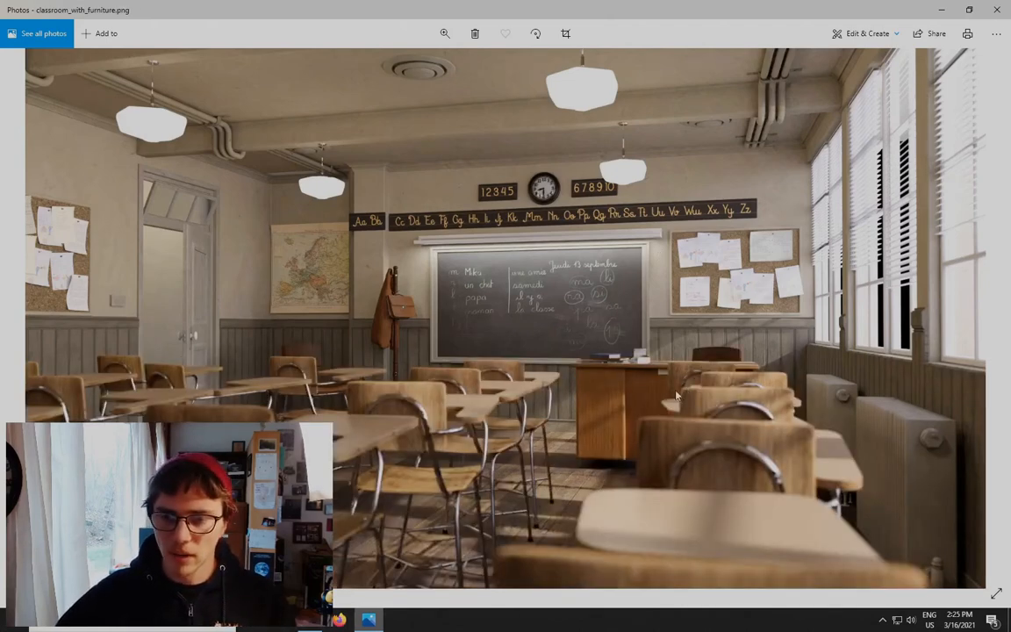
pyautogui.press('Right')
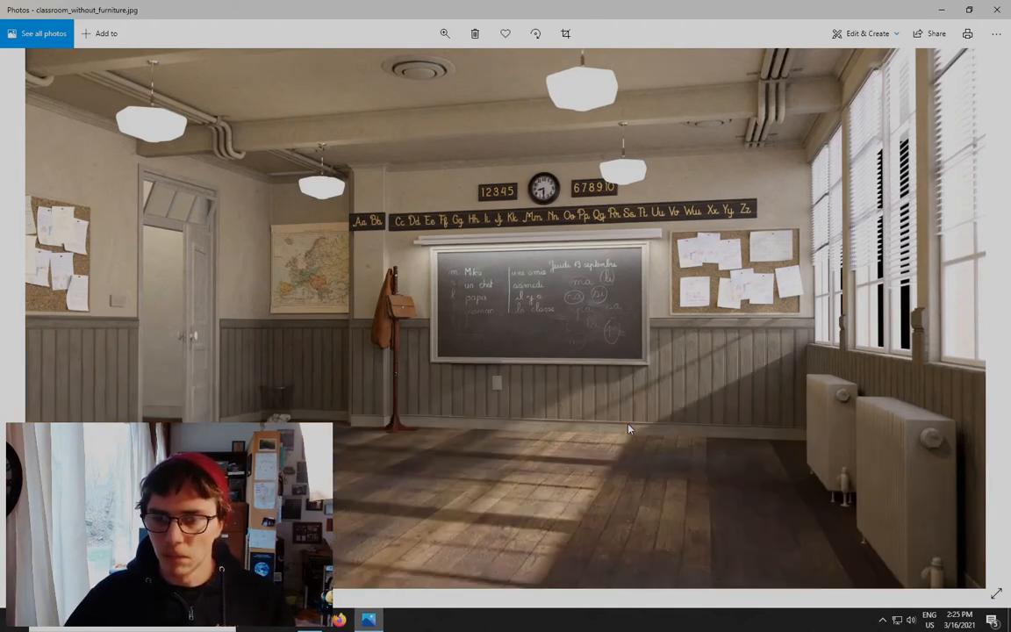
pyautogui.press('Left')
pyautogui.press('Right')
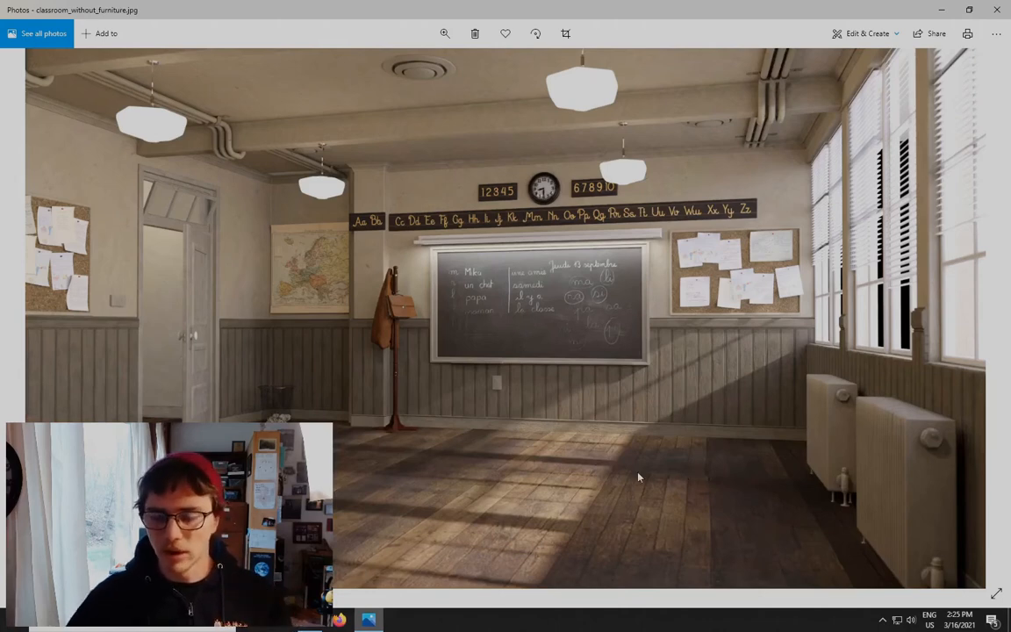
pyautogui.press('Left')
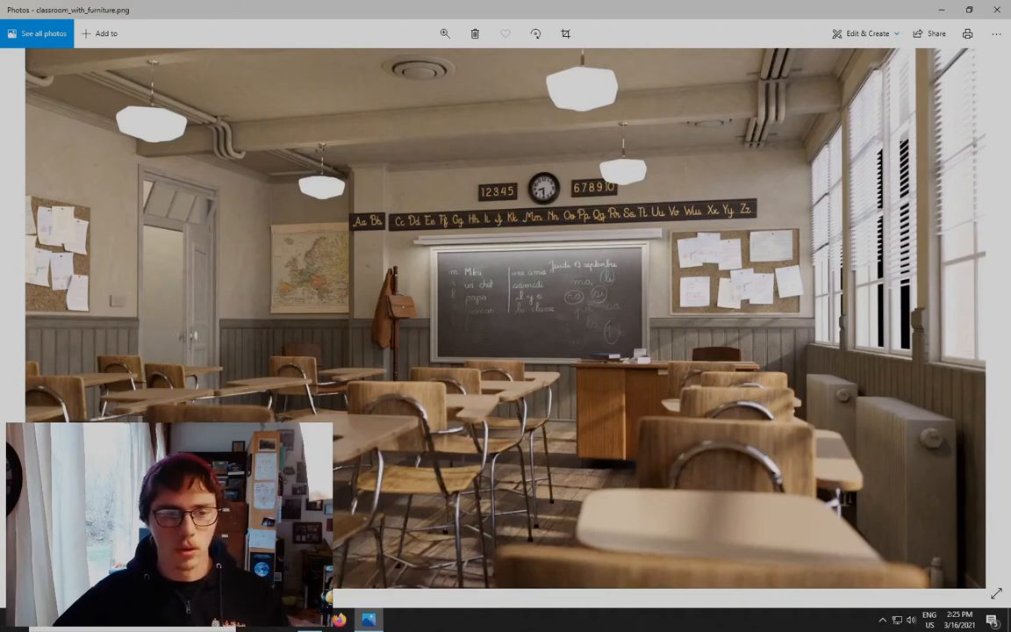
pyautogui.press('Right')
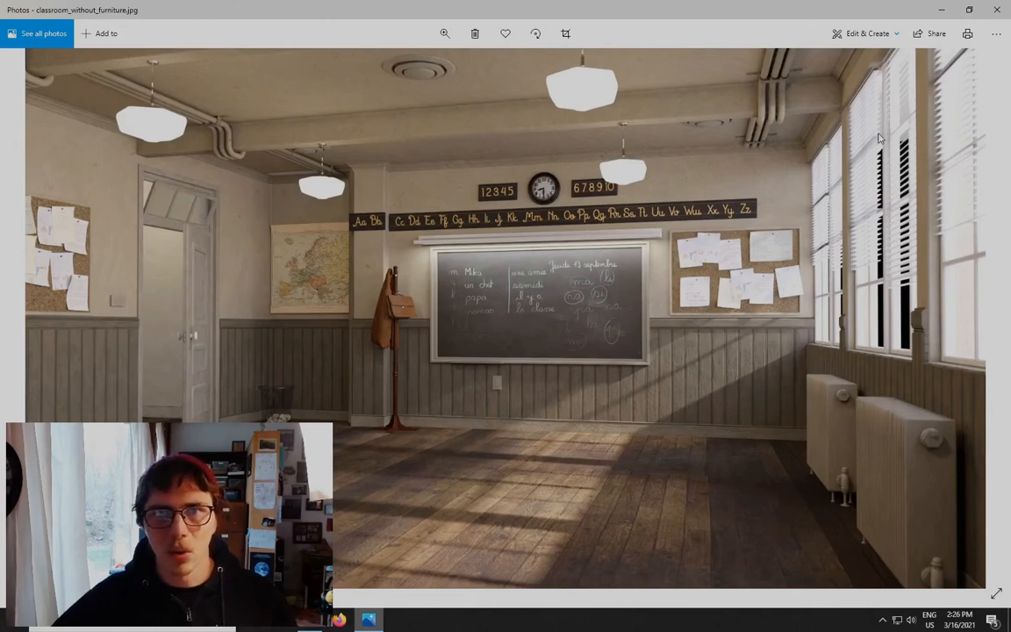
pyautogui.click(1003, 7)
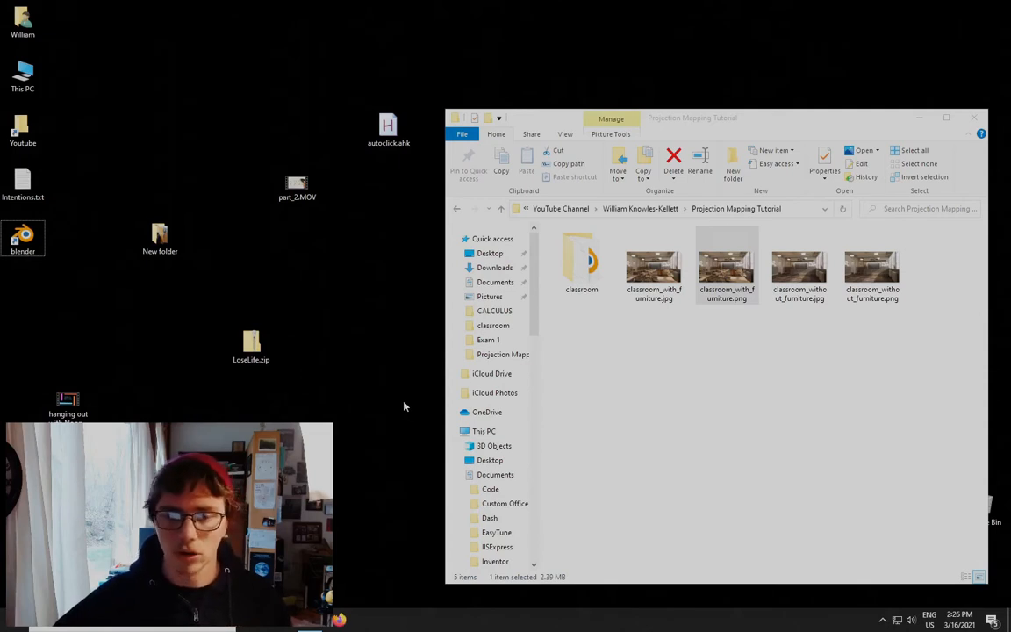
# Launch fSpy
pyautogui.click(95, 628)
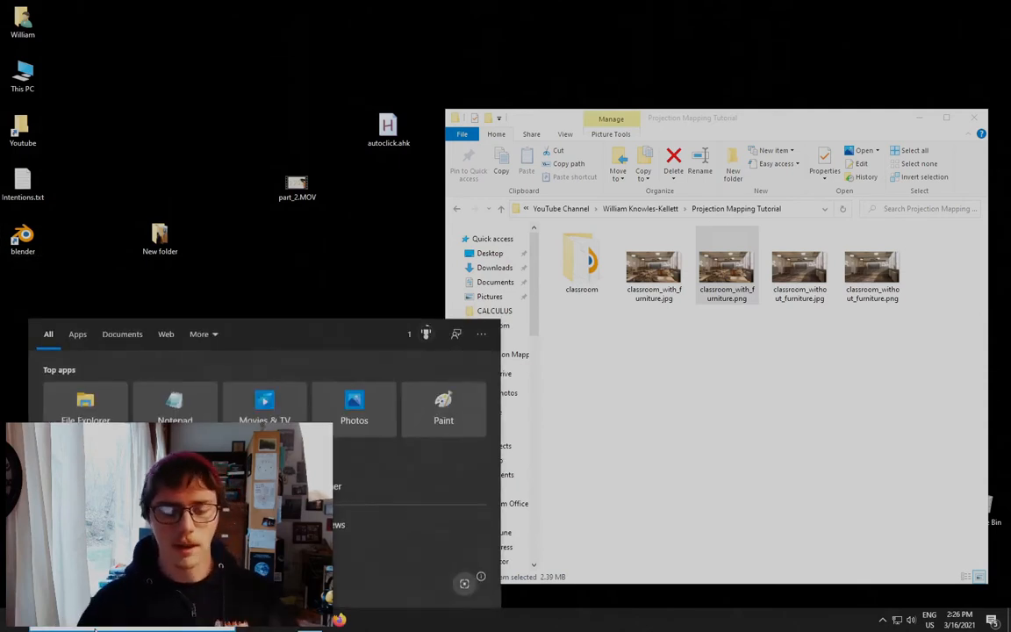
pyautogui.write('fspy')
pyautogui.press('Return')
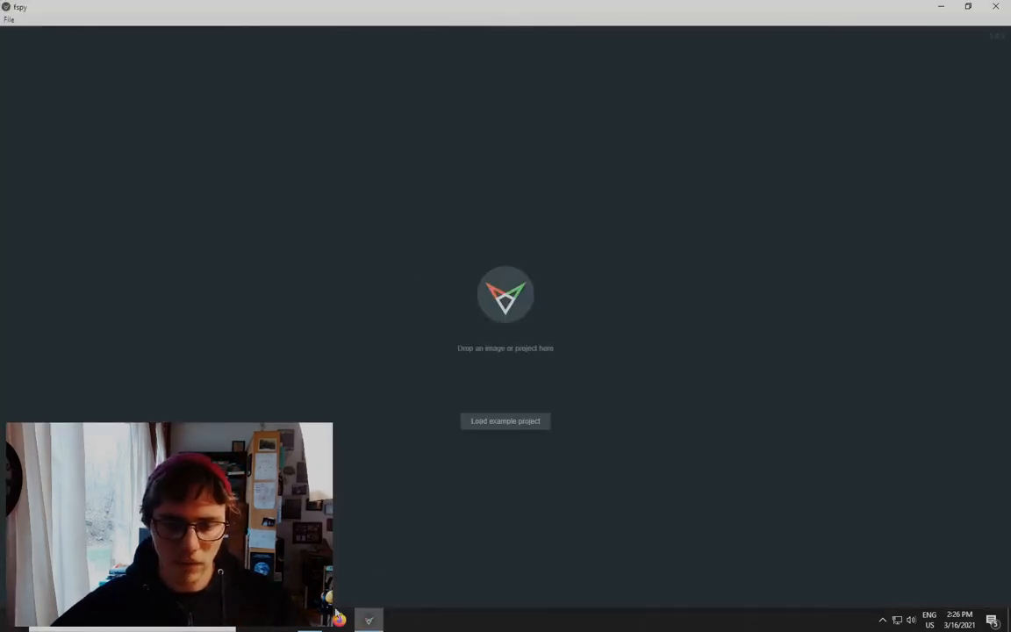
# Load classroom_without_furniture.jpg from the Projection Mapping Tutorial folder into the empty fSpy project
pyautogui.click(309, 620)
pyautogui.click(764, 468)
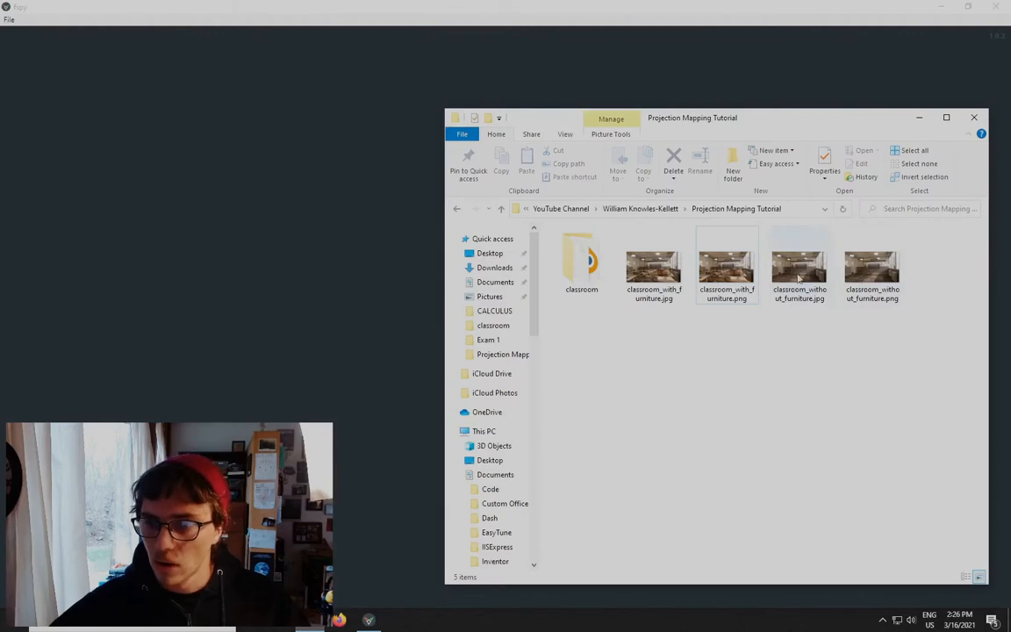
pyautogui.click(798, 267)
pyautogui.click(871, 267)
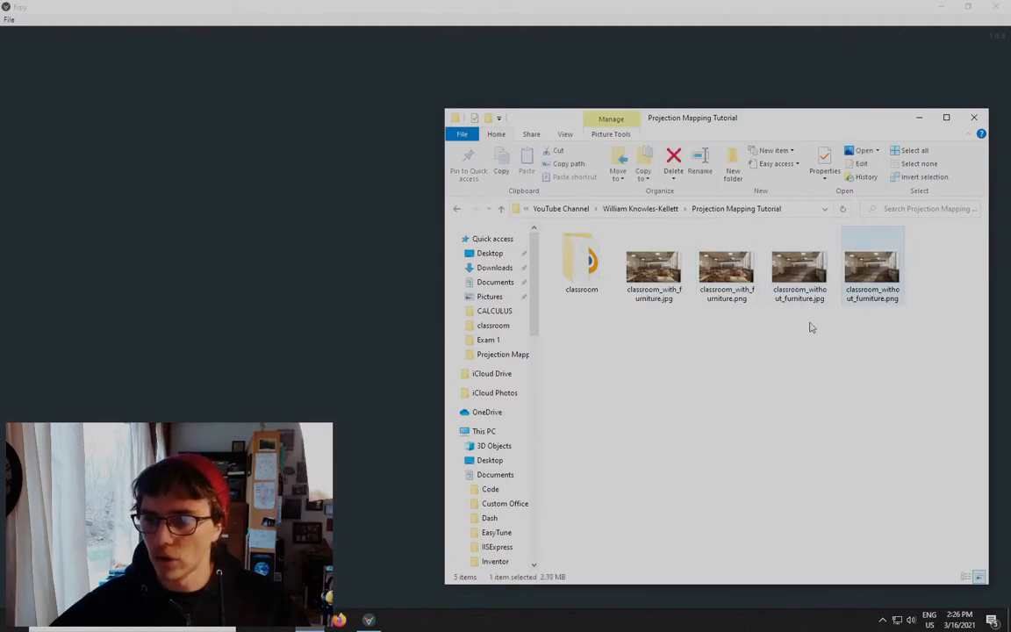
pyautogui.click(803, 289)
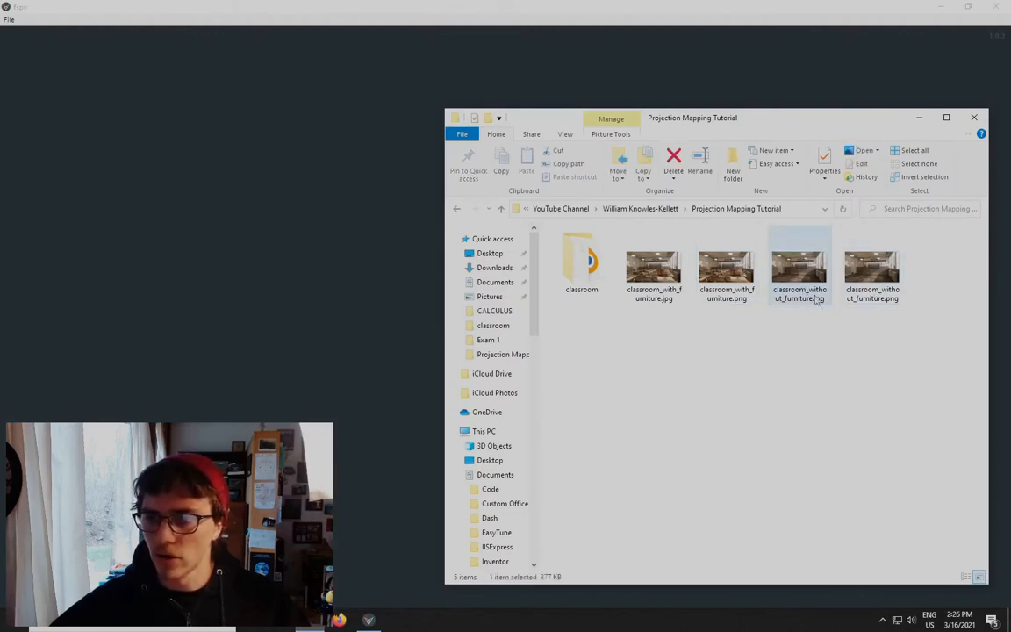
pyautogui.moveTo(821, 304); pyautogui.dragTo(321, 323)
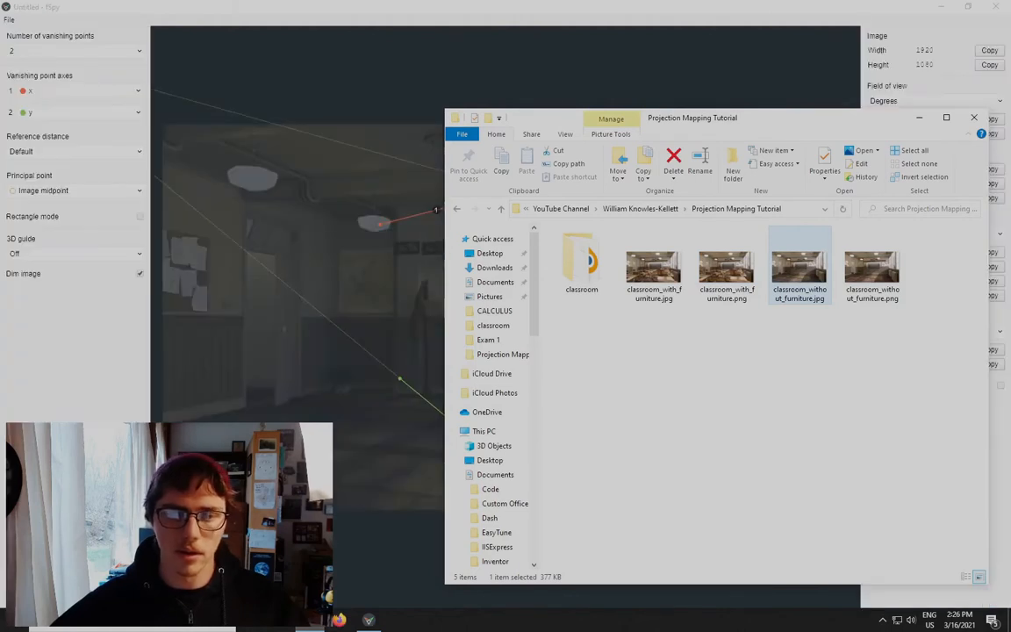
pyautogui.click(322, 414)
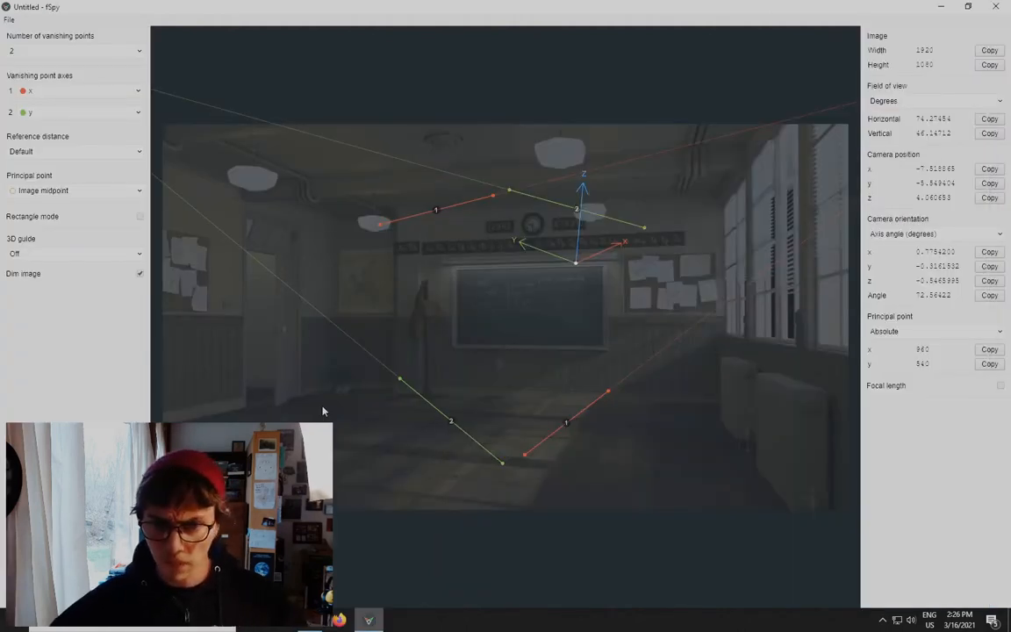
# Place the two green y-axis vanishing lines along the floor and ceiling edges of the wall with the door
pyautogui.moveTo(503, 466); pyautogui.dragTo(209, 445)
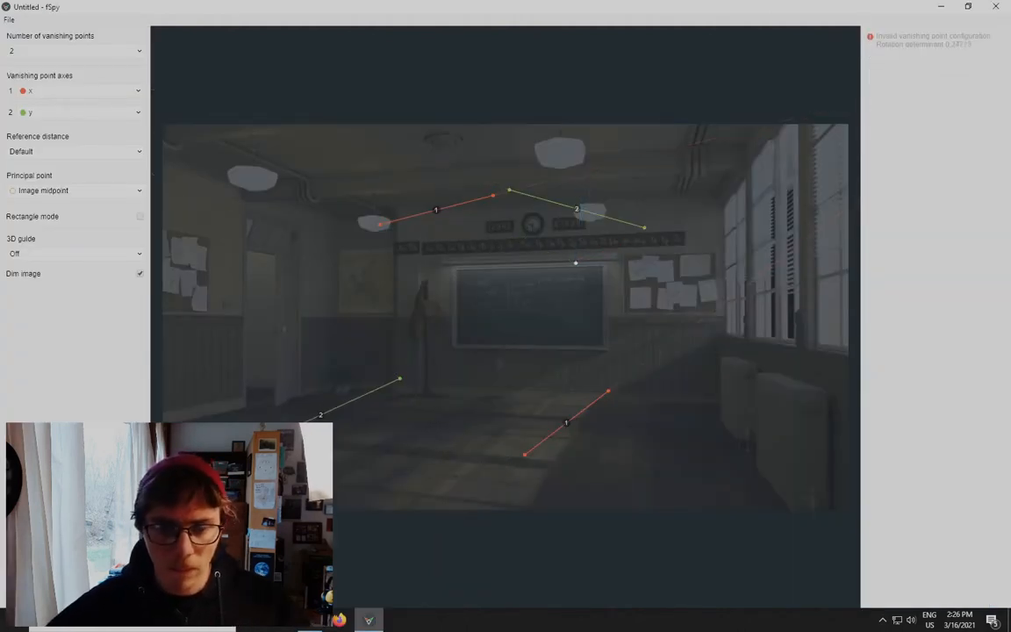
pyautogui.moveTo(400, 379); pyautogui.dragTo(331, 391)
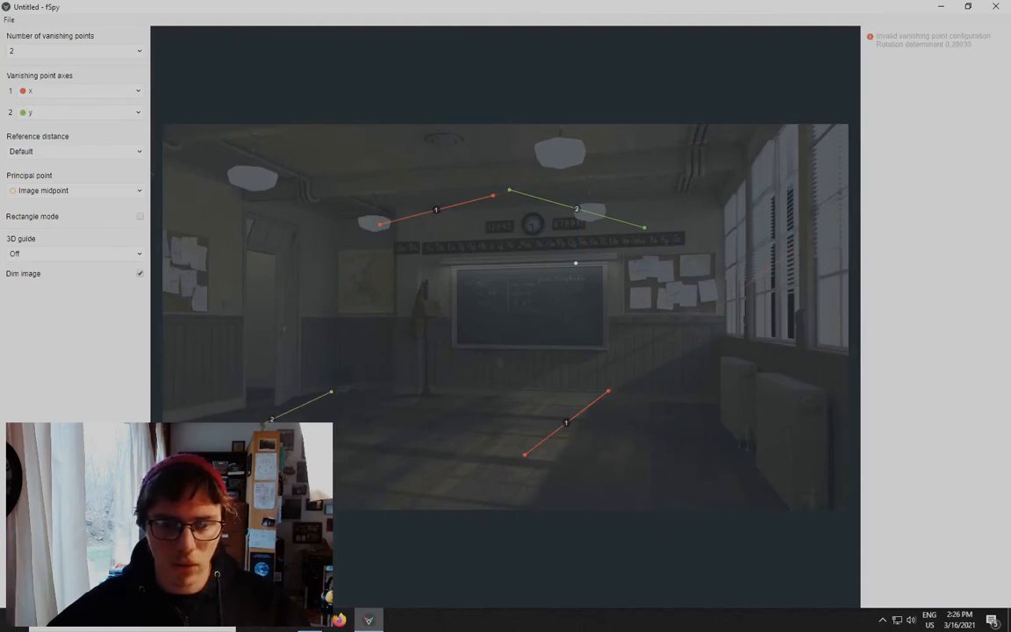
pyautogui.moveTo(209, 446); pyautogui.dragTo(183, 427)
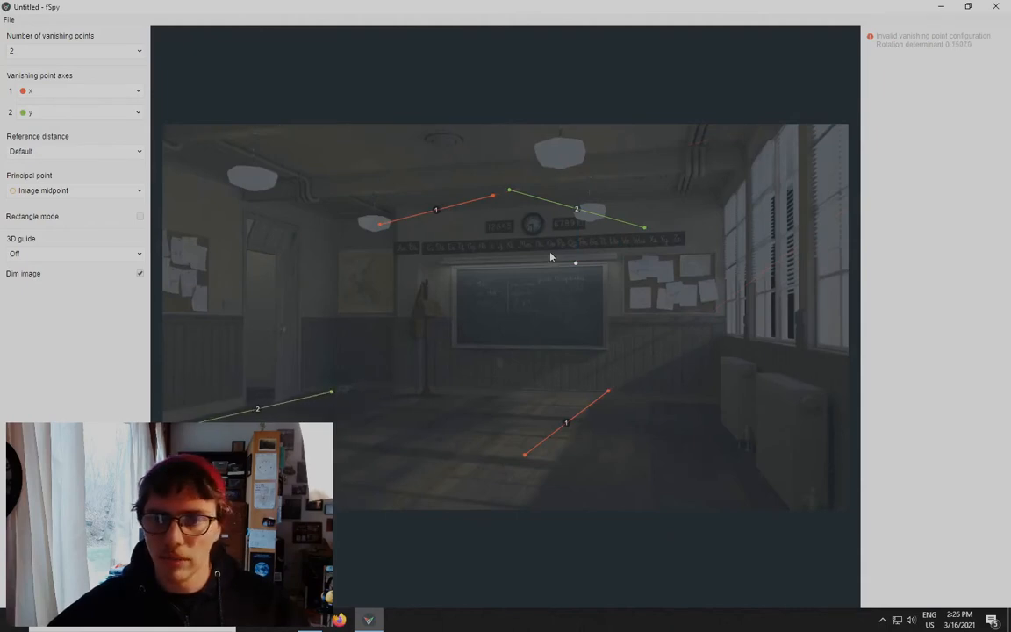
pyautogui.moveTo(644, 228); pyautogui.dragTo(175, 172)
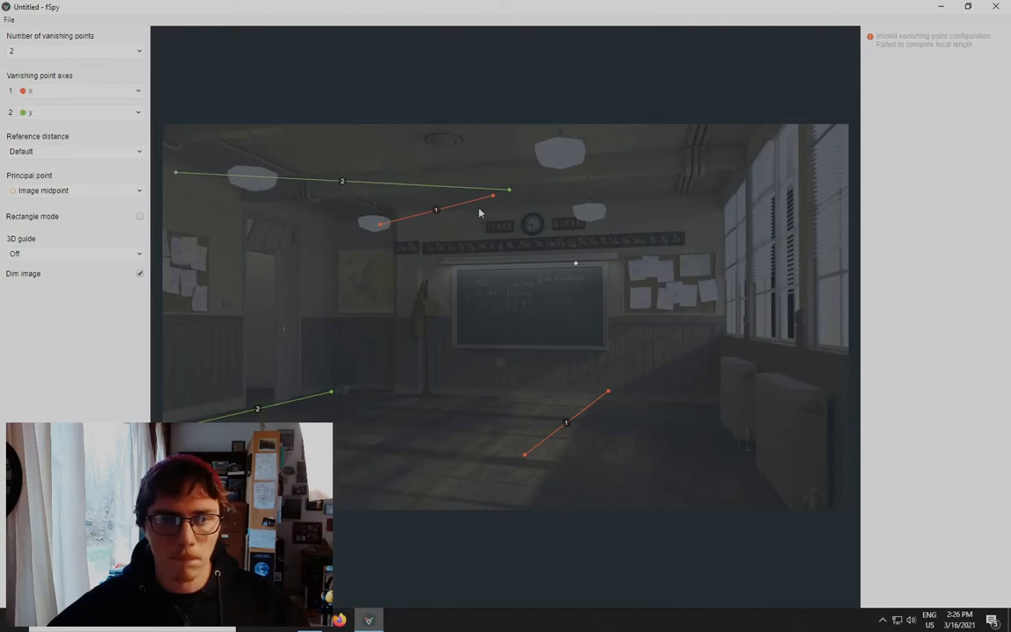
pyautogui.moveTo(509, 191); pyautogui.dragTo(412, 215)
# Place the two red x-axis vanishing lines along the ceiling and floor edges of the chalkboard wall
pyautogui.moveTo(495, 198); pyautogui.dragTo(706, 201)
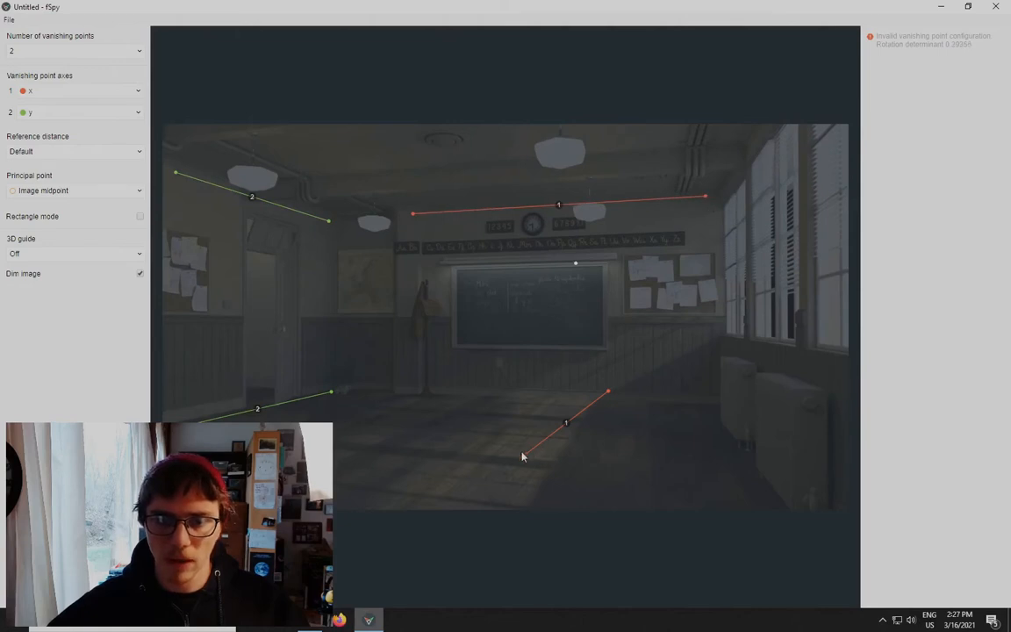
pyautogui.moveTo(521, 456); pyautogui.dragTo(439, 395)
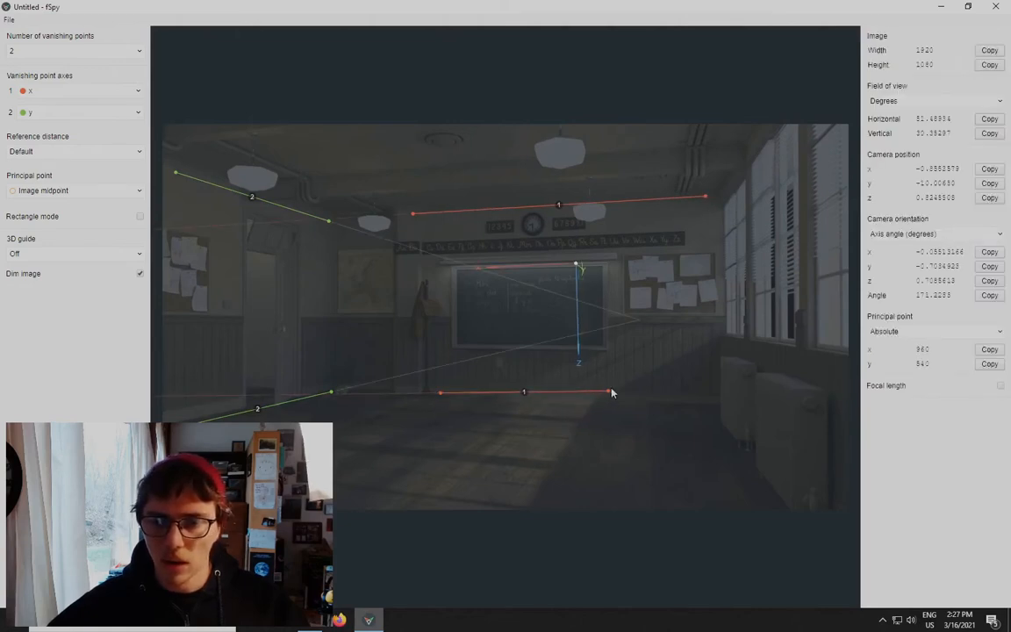
pyautogui.moveTo(610, 392); pyautogui.dragTo(690, 402)
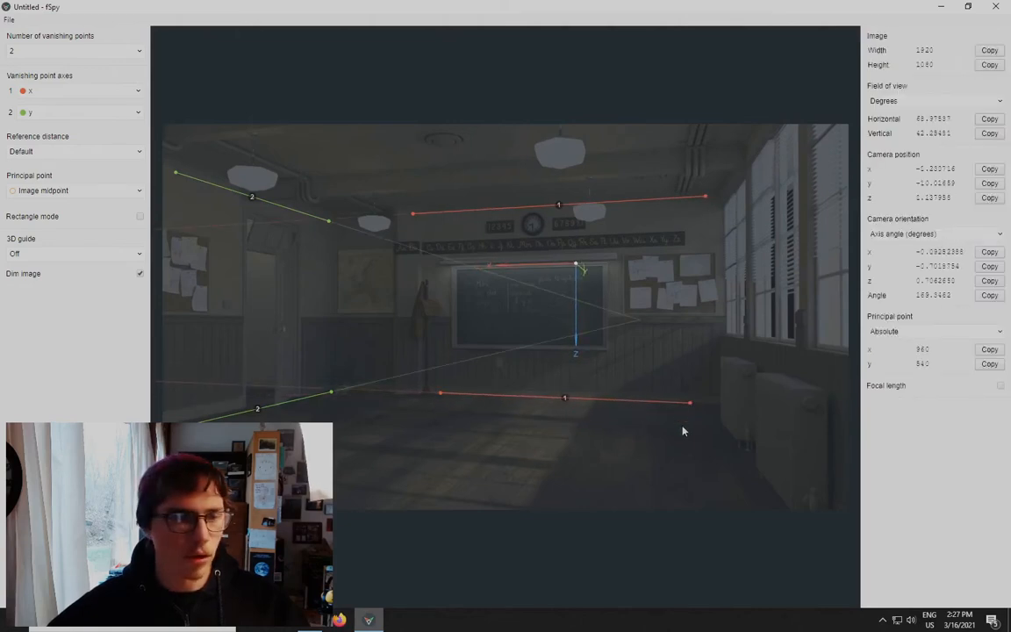
# Turn off image dimming and refine the endpoints of the green y-axis lines along the door wall's edges
pyautogui.click(140, 274)
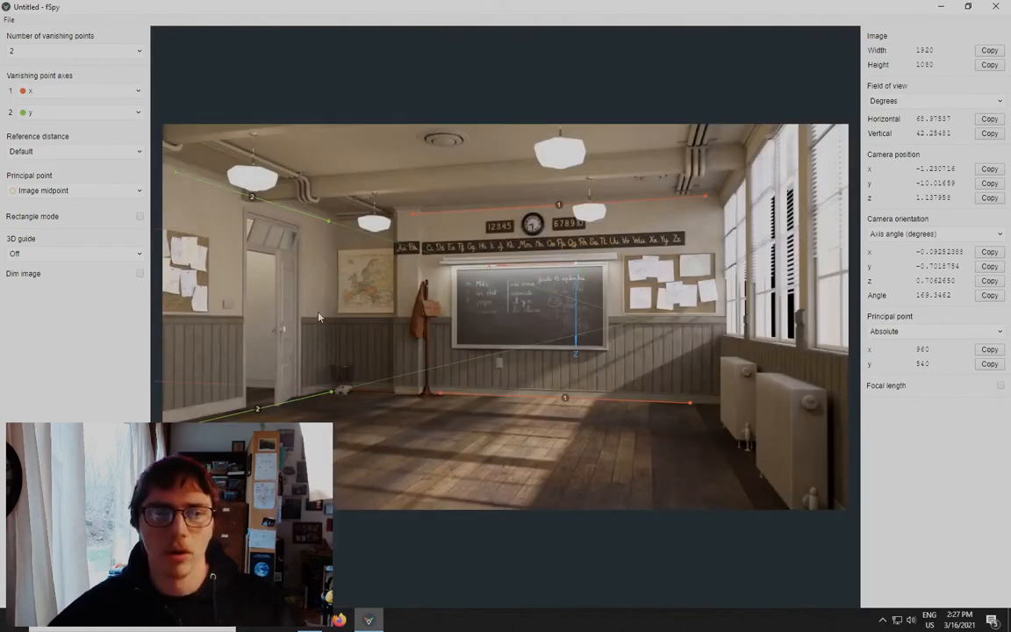
pyautogui.moveTo(331, 225); pyautogui.dragTo(397, 214)
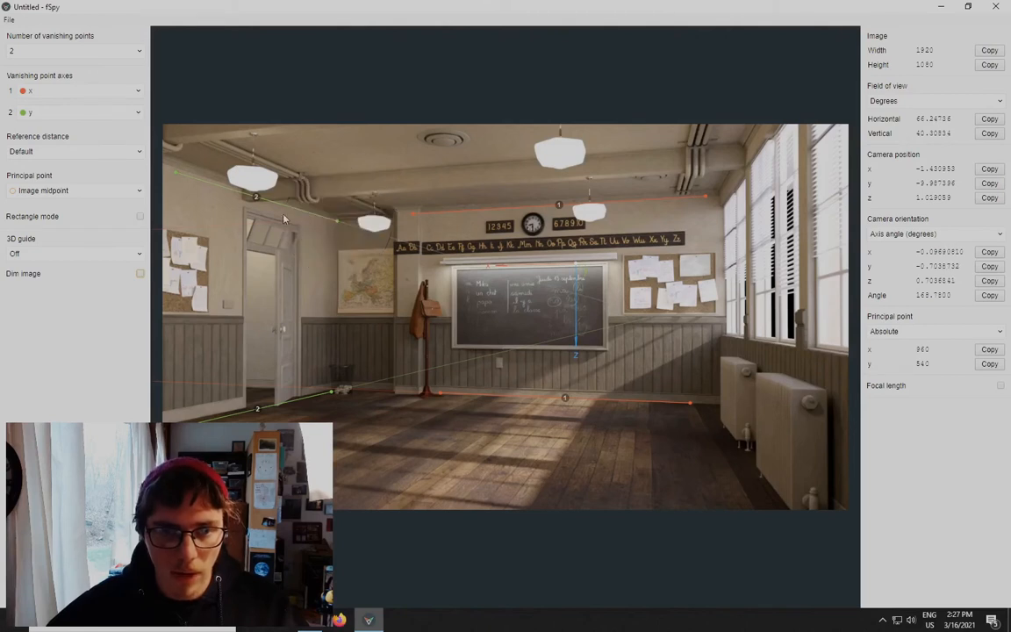
pyautogui.moveTo(176, 176); pyautogui.dragTo(168, 184)
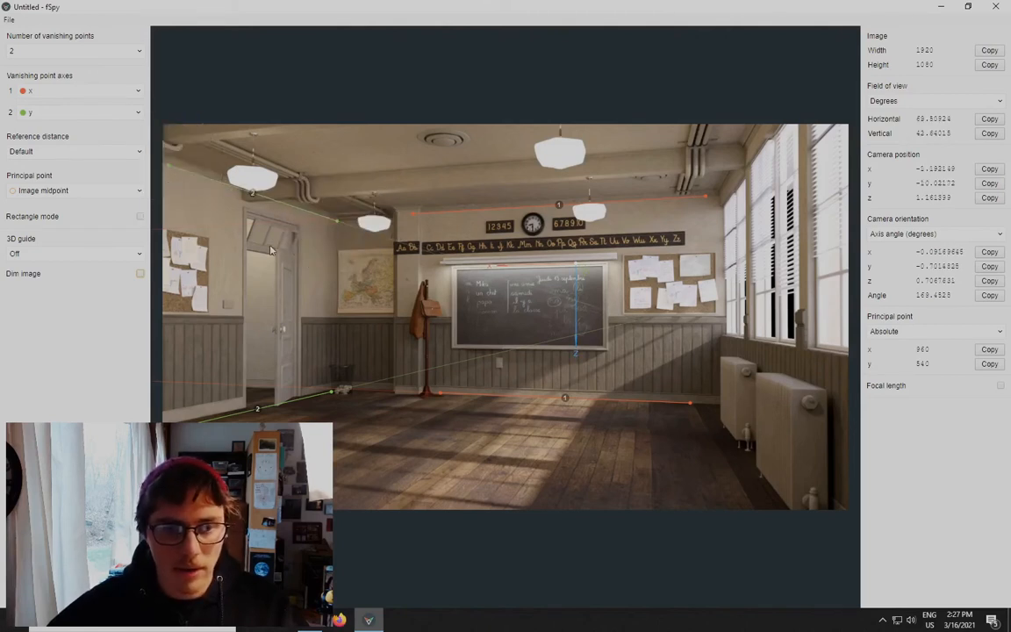
pyautogui.moveTo(325, 397); pyautogui.dragTo(328, 392)
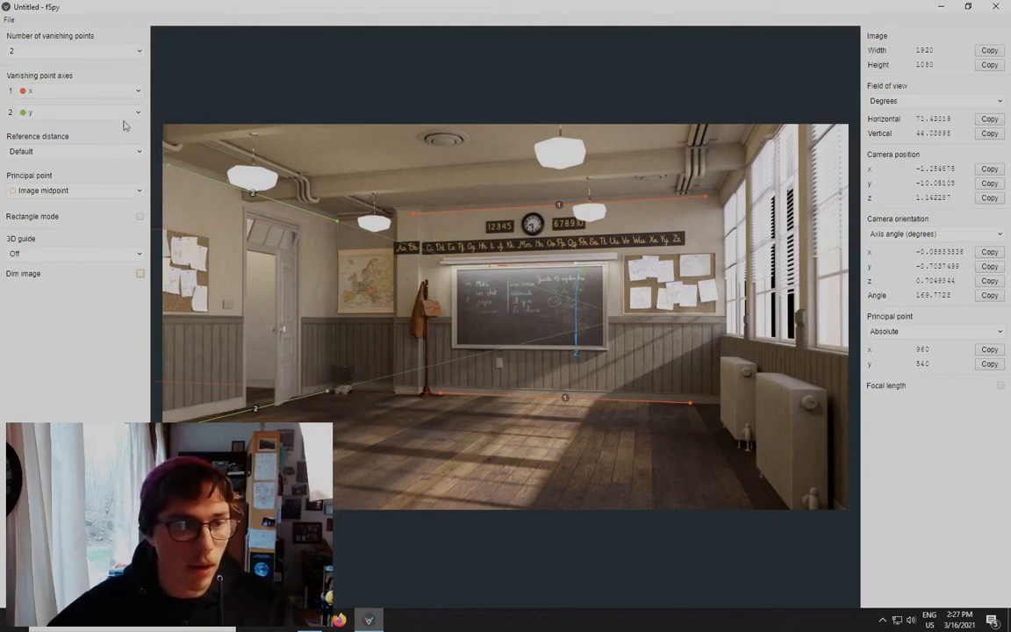
# Set the 3D guide to xy grid floor and move the origin onto the middle of the classroom floor
pyautogui.click(23, 253)
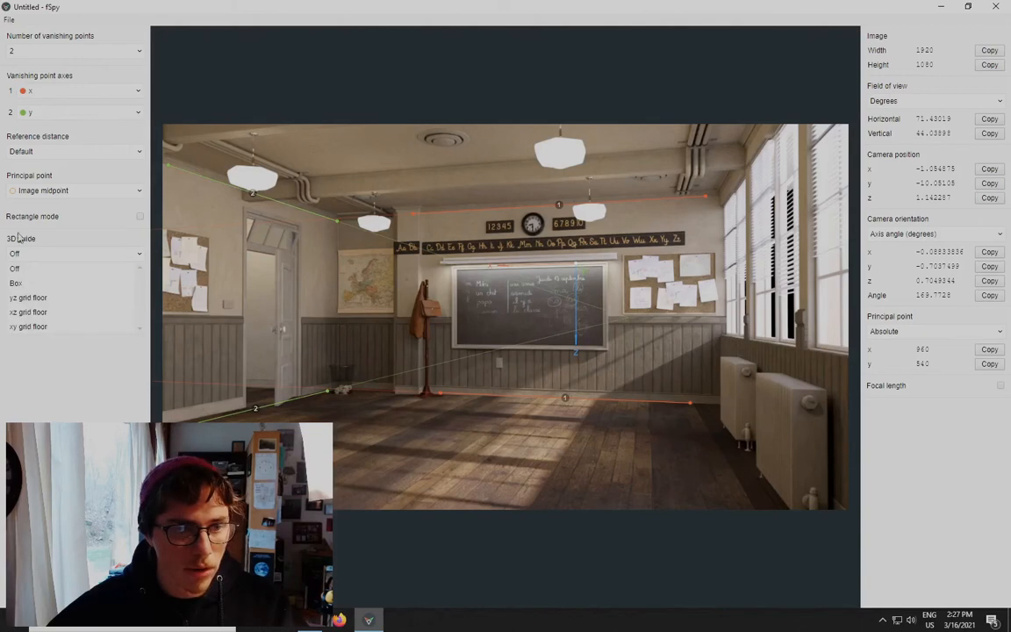
pyautogui.click(16, 327)
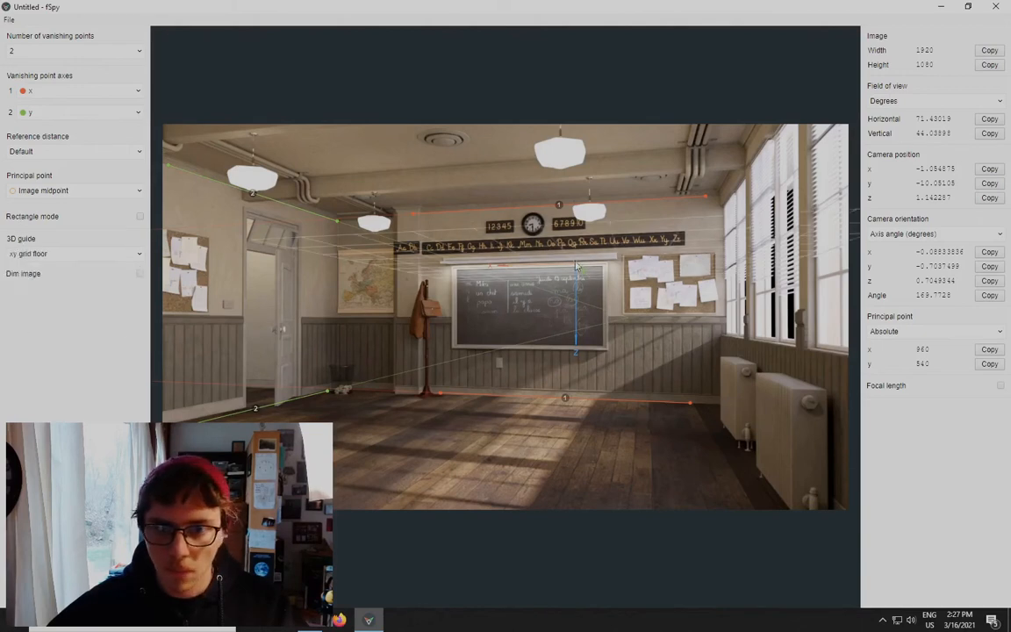
pyautogui.moveTo(576, 268); pyautogui.dragTo(483, 453)
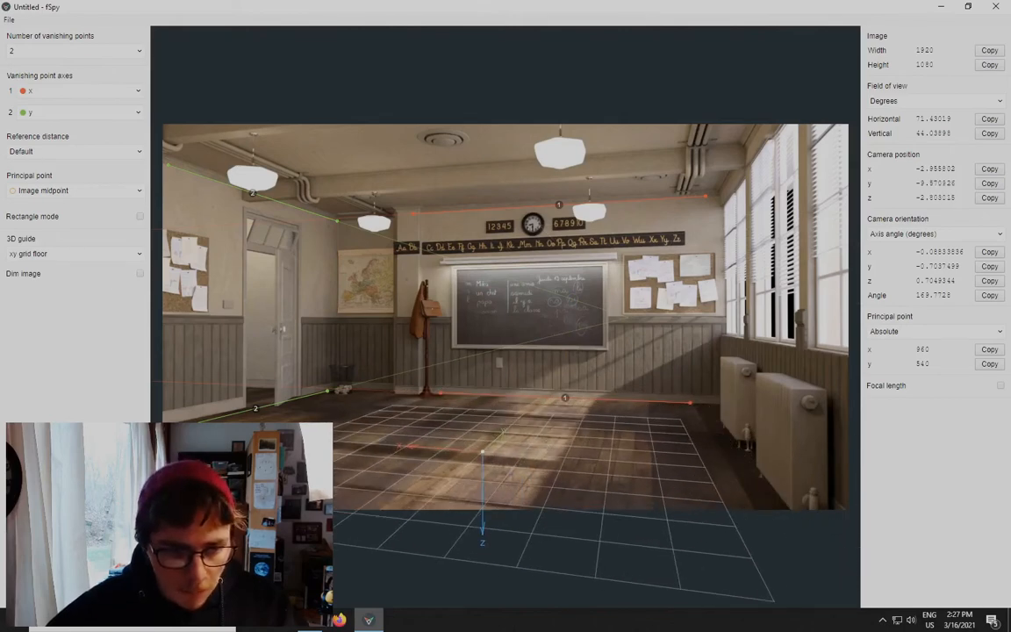
# Fine-tune the door wall's lower green line and extend the lower red line to the chalkboard wall's left corner
pyautogui.keyDown('shift'); pyautogui.moveTo(183, 426); pyautogui.dragTo(154, 371); pyautogui.keyUp('shift')
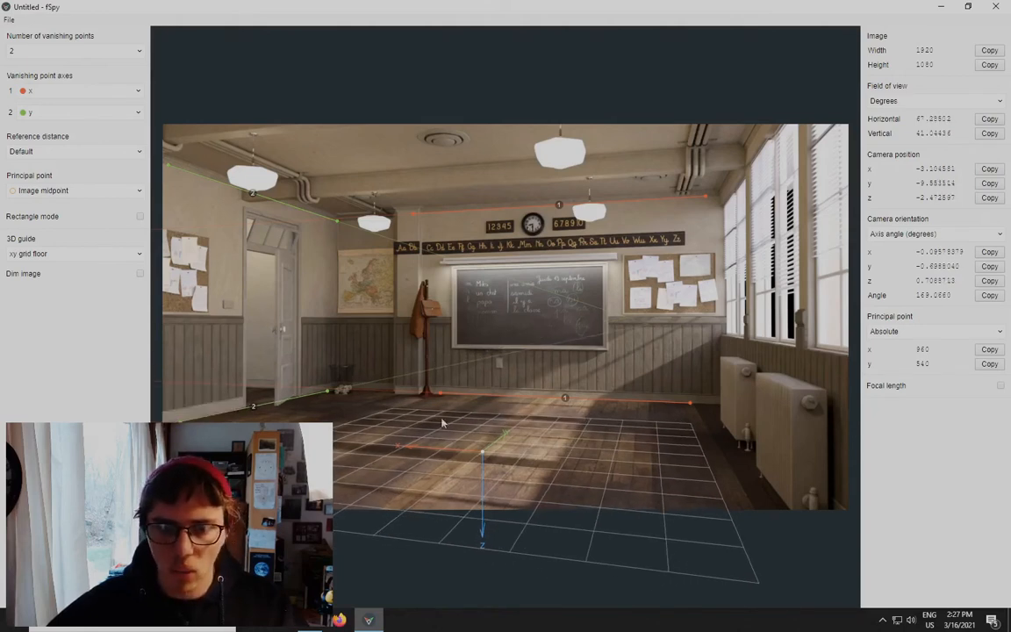
pyautogui.moveTo(439, 394); pyautogui.dragTo(343, 142)
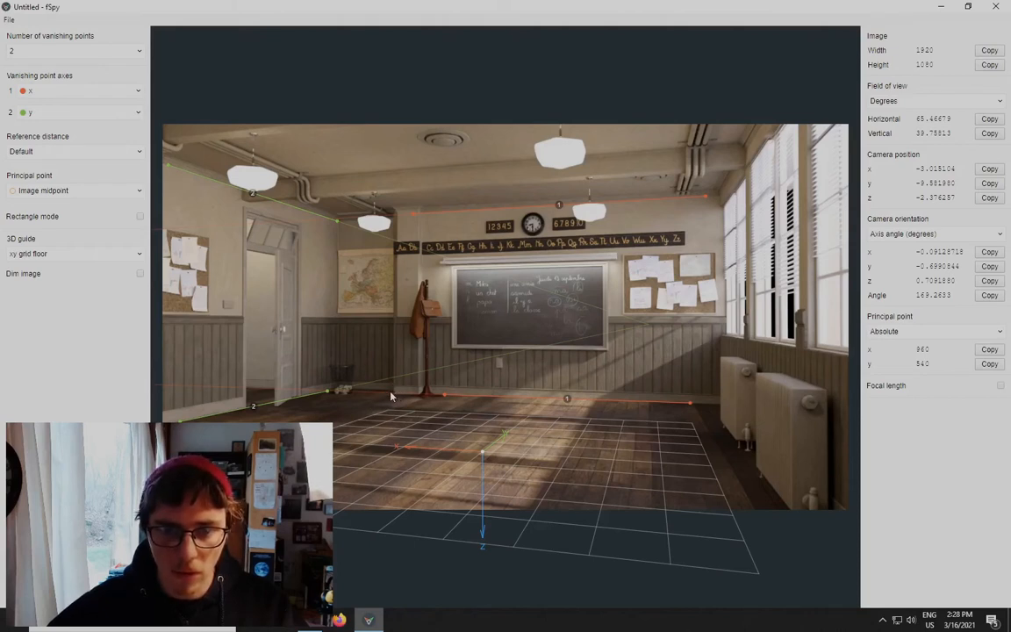
pyautogui.moveTo(430, 403); pyautogui.dragTo(392, 389)
pyautogui.keyDown('shift'); pyautogui.moveTo(502, 309); pyautogui.dragTo(520, 329); pyautogui.keyUp('shift')
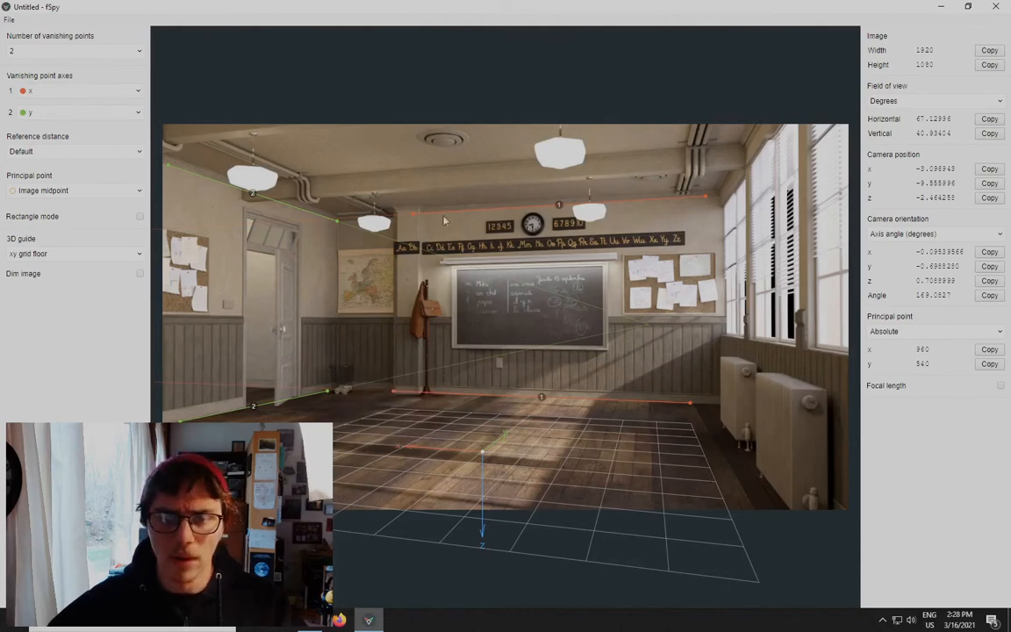
# Fine-tune the upper red line along the ceiling edge and extend both red lines to the corner of the window wall
pyautogui.keyDown('shift'); pyautogui.moveTo(415, 217); pyautogui.dragTo(595, 131); pyautogui.keyUp('shift')
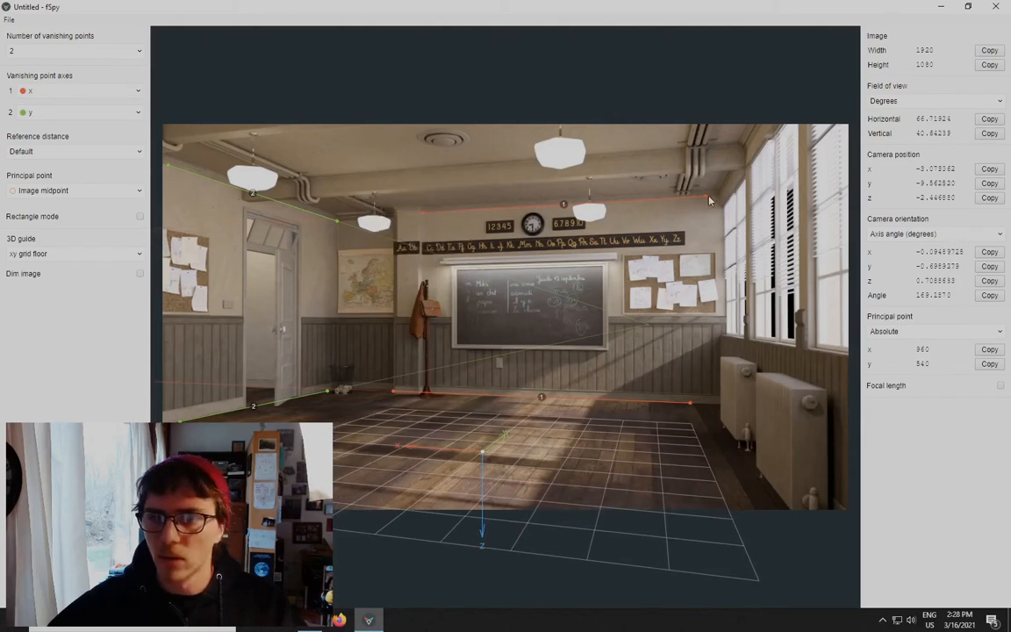
pyautogui.keyDown('shift'); pyautogui.moveTo(707, 200); pyautogui.dragTo(710, 142); pyautogui.keyUp('shift')
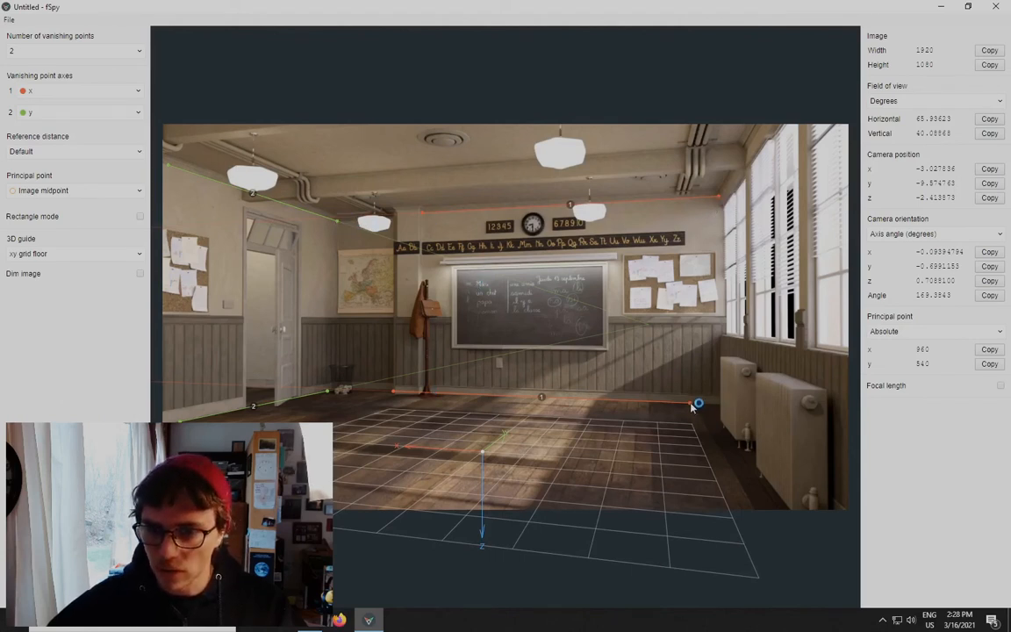
pyautogui.moveTo(702, 406)
pyautogui.mouseDown()
pyautogui.moveTo(718, 407)
pyautogui.moveTo(722, 419)
pyautogui.moveTo(720, 405)
pyautogui.mouseUp()
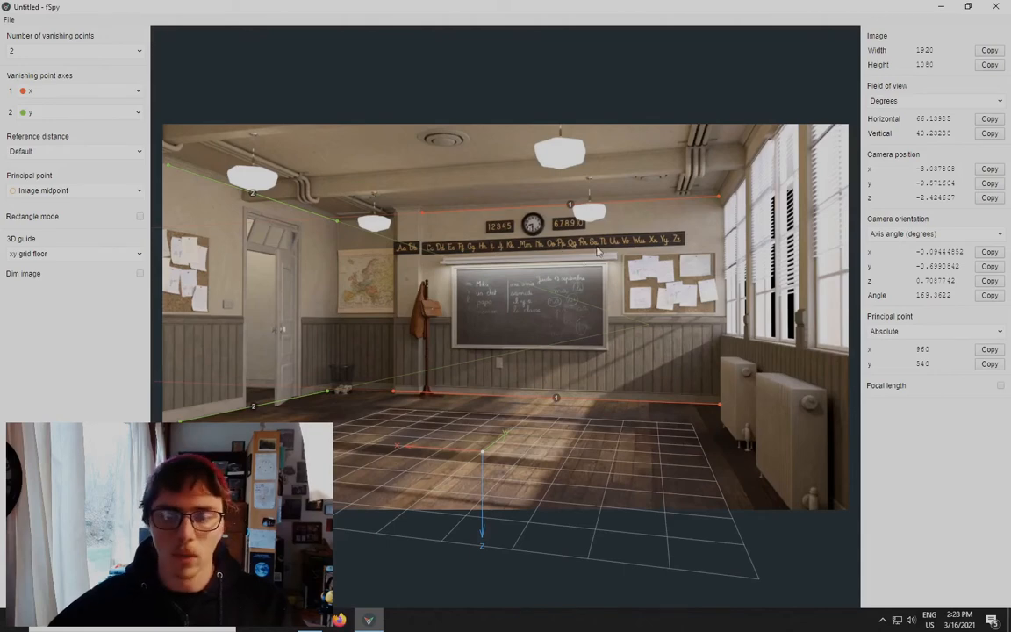
# Set the first vanishing point axis to -x and reposition the origin on the middle of the classroom floor
pyautogui.moveTo(480, 455); pyautogui.dragTo(476, 478)
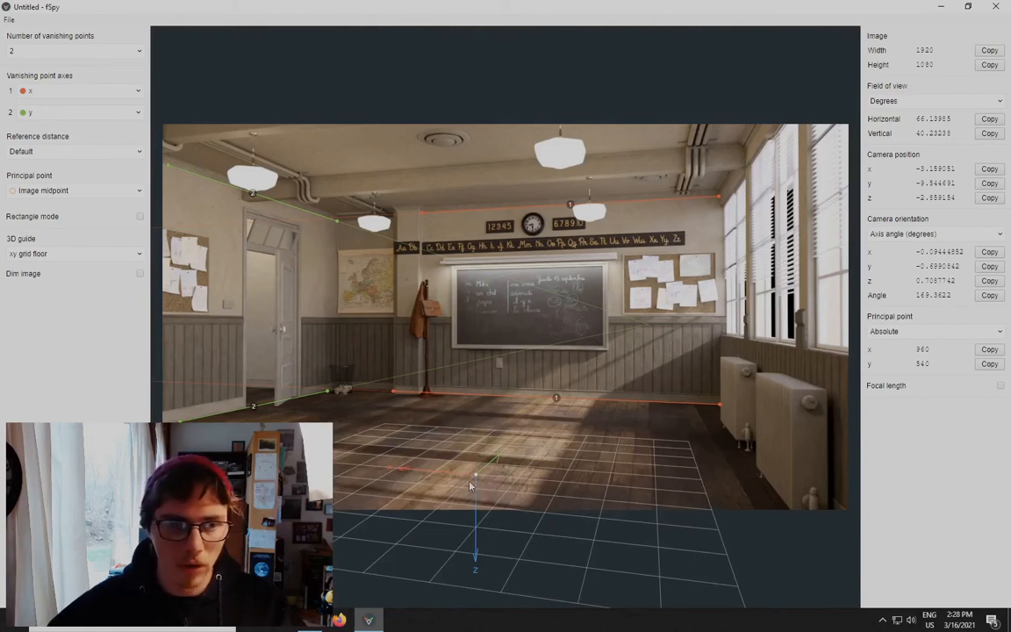
pyautogui.moveTo(475, 477); pyautogui.dragTo(446, 472)
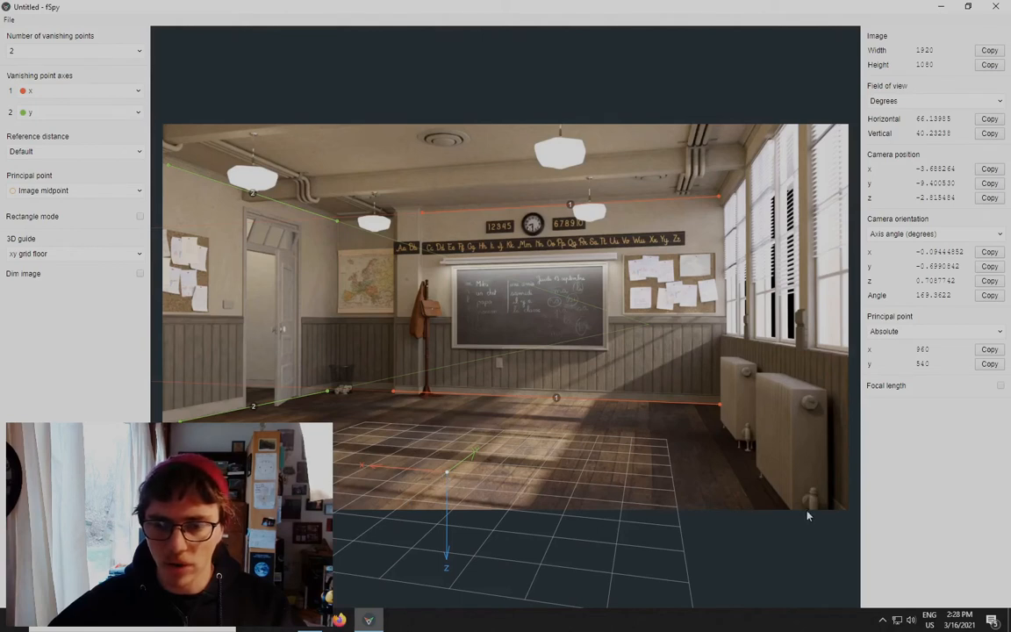
pyautogui.click(63, 91)
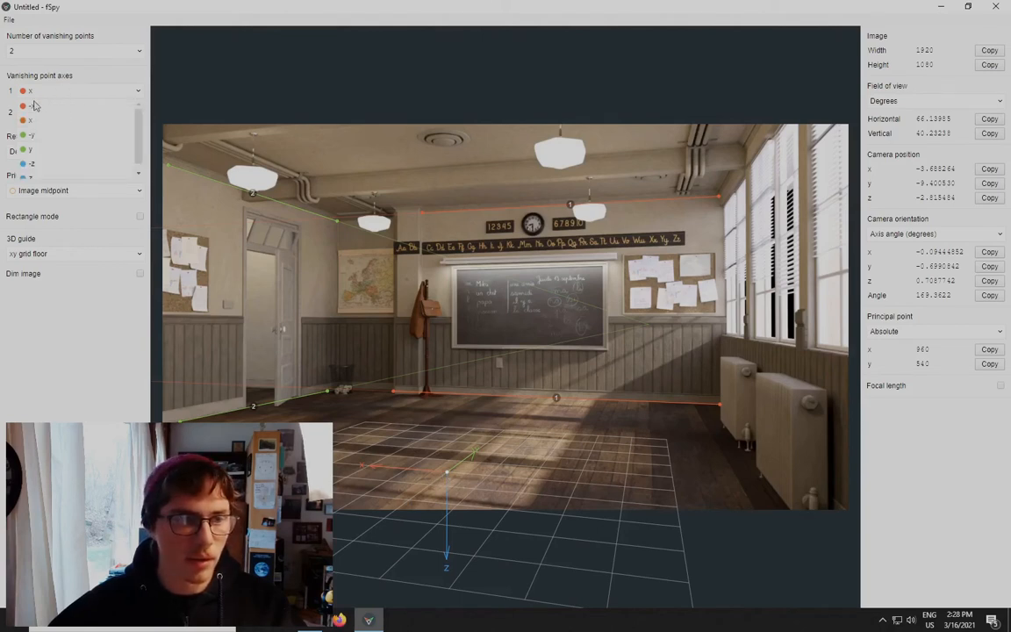
pyautogui.click(34, 106)
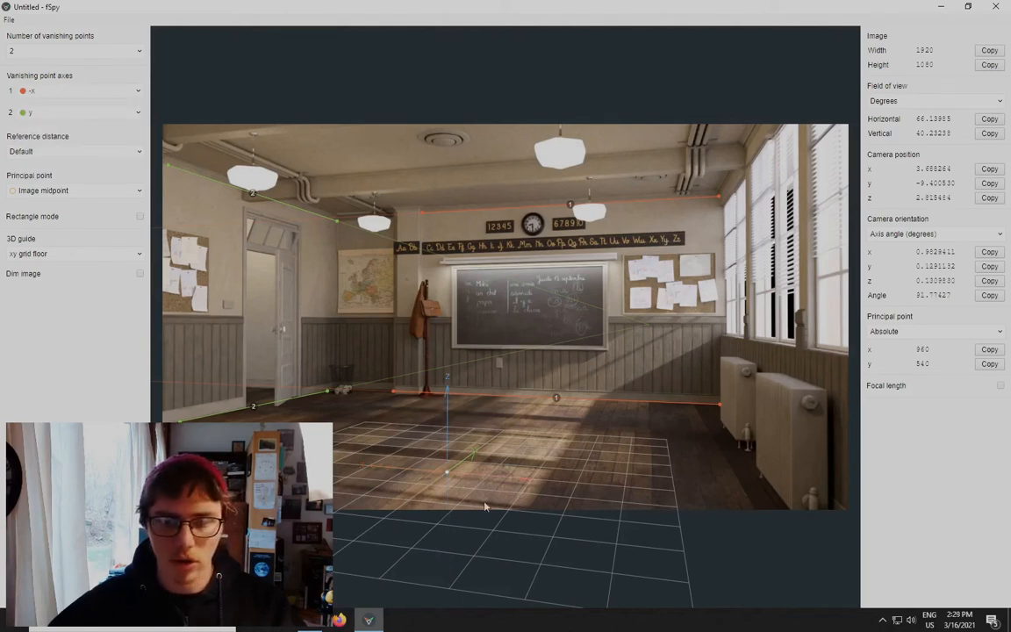
pyautogui.moveTo(444, 477); pyautogui.dragTo(483, 440)
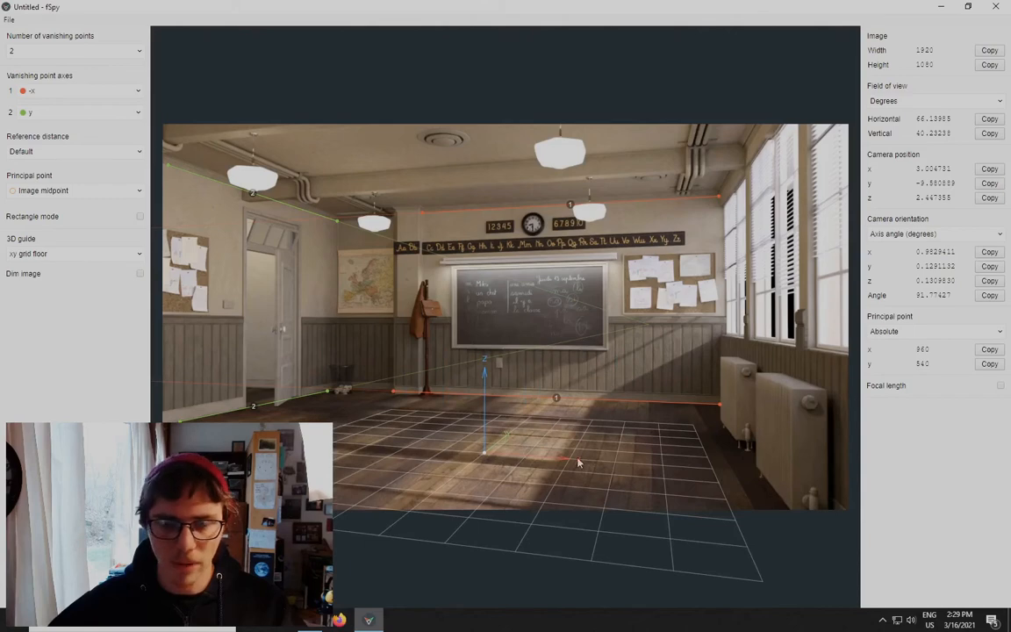
pyautogui.moveTo(487, 457)
pyautogui.mouseDown()
pyautogui.moveTo(481, 474)
pyautogui.moveTo(431, 425)
pyautogui.moveTo(409, 426)
pyautogui.moveTo(398, 171)
pyautogui.moveTo(518, 173)
pyautogui.moveTo(532, 301)
pyautogui.moveTo(528, 438)
pyautogui.moveTo(532, 423)
pyautogui.moveTo(523, 424)
pyautogui.moveTo(537, 415)
pyautogui.moveTo(523, 402)
pyautogui.moveTo(487, 446)
pyautogui.mouseUp()
# Change the 3D guide to Box and move the origin toward the front of the classroom floor
pyautogui.click(53, 256)
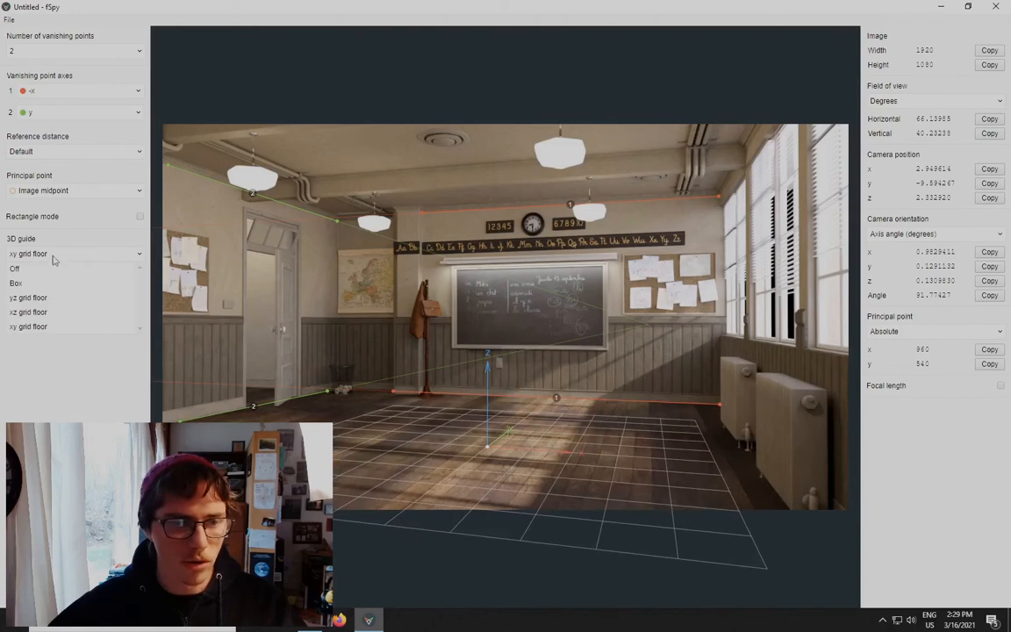
pyautogui.click(18, 283)
pyautogui.moveTo(481, 449); pyautogui.dragTo(465, 481)
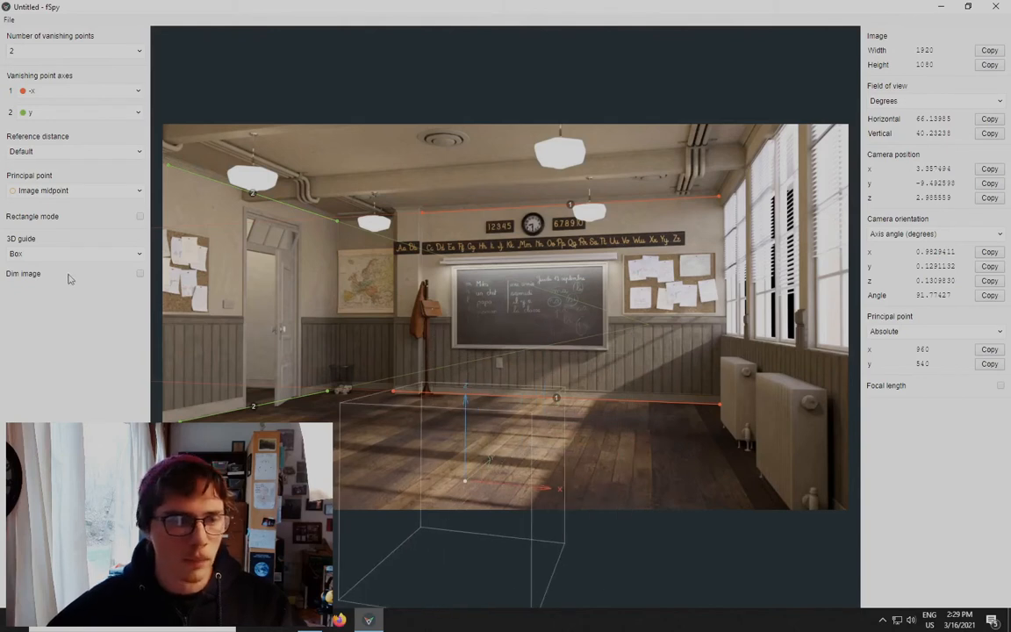
# Save the project as fspy_classroom in the Projection Mapping Tutorial folder and move the origin farther back on the floor
pyautogui.click(11, 19)
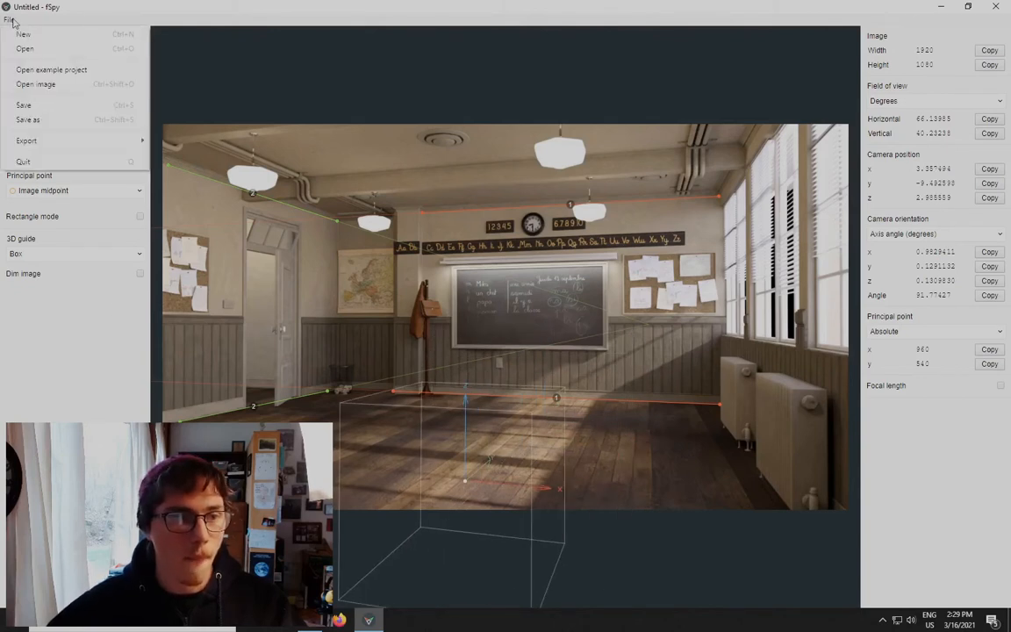
pyautogui.click(21, 104)
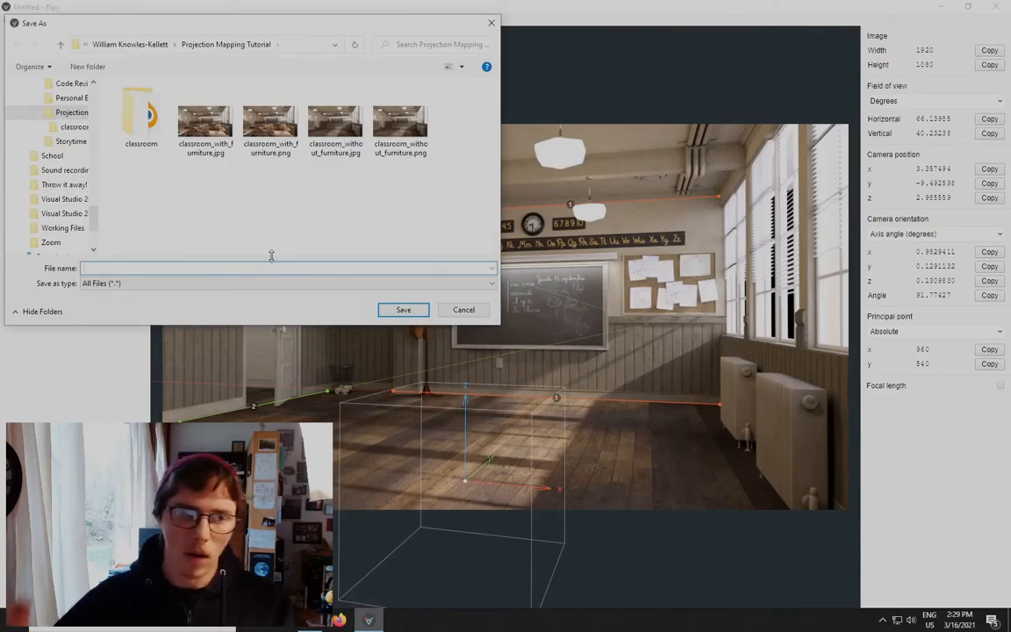
pyautogui.write('f')
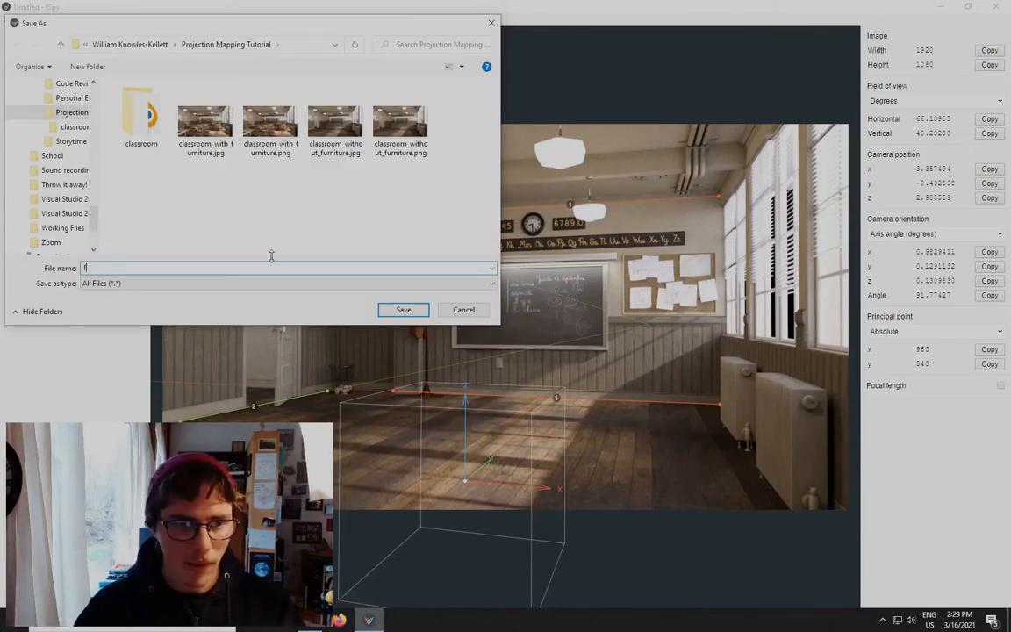
pyautogui.write('spy_classroom')
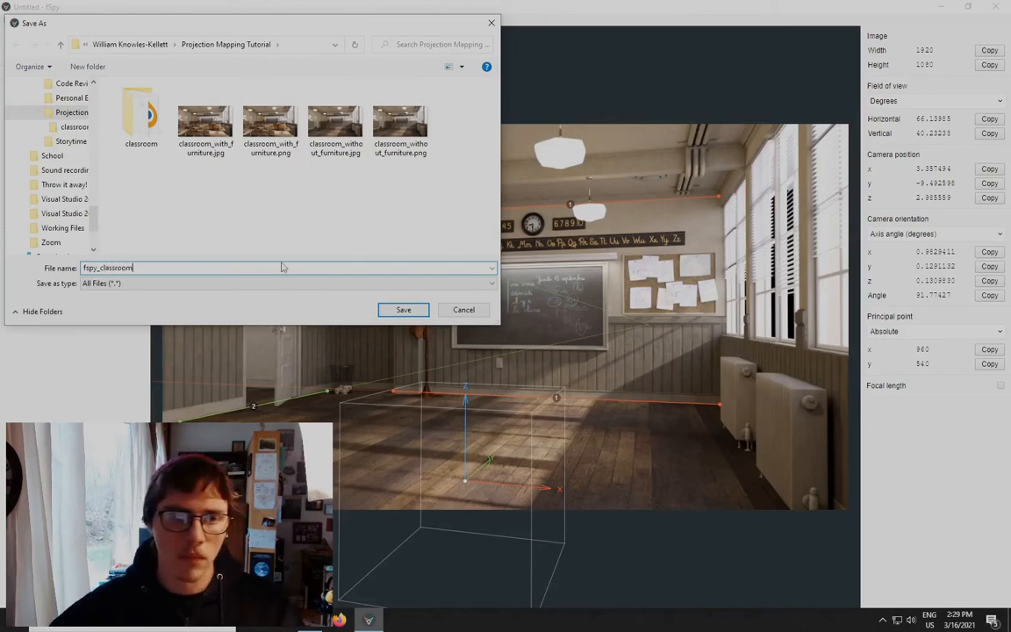
pyautogui.click(399, 316)
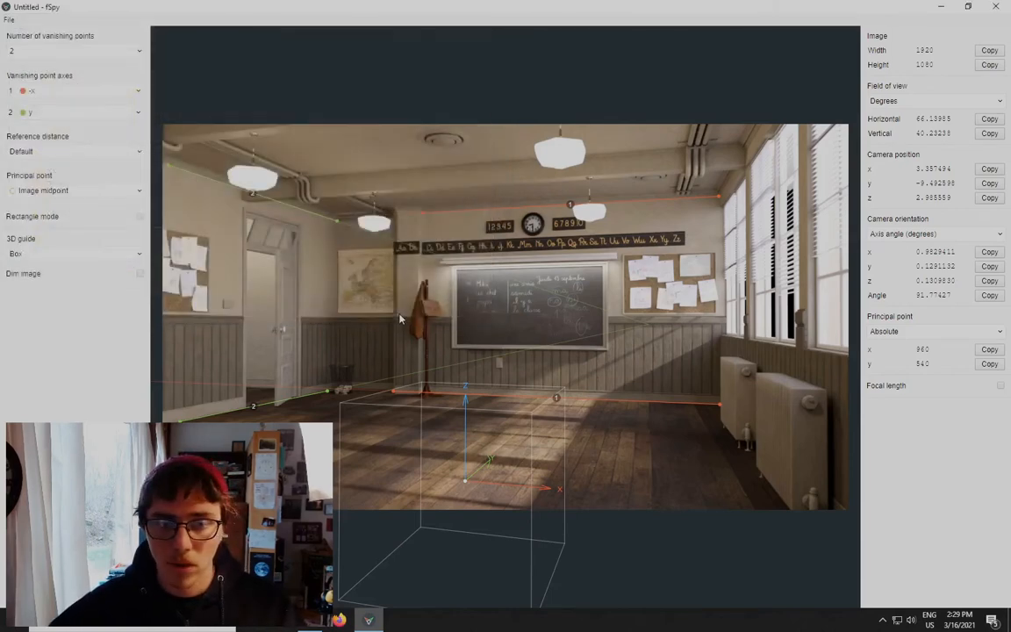
pyautogui.moveTo(469, 487); pyautogui.dragTo(473, 423)
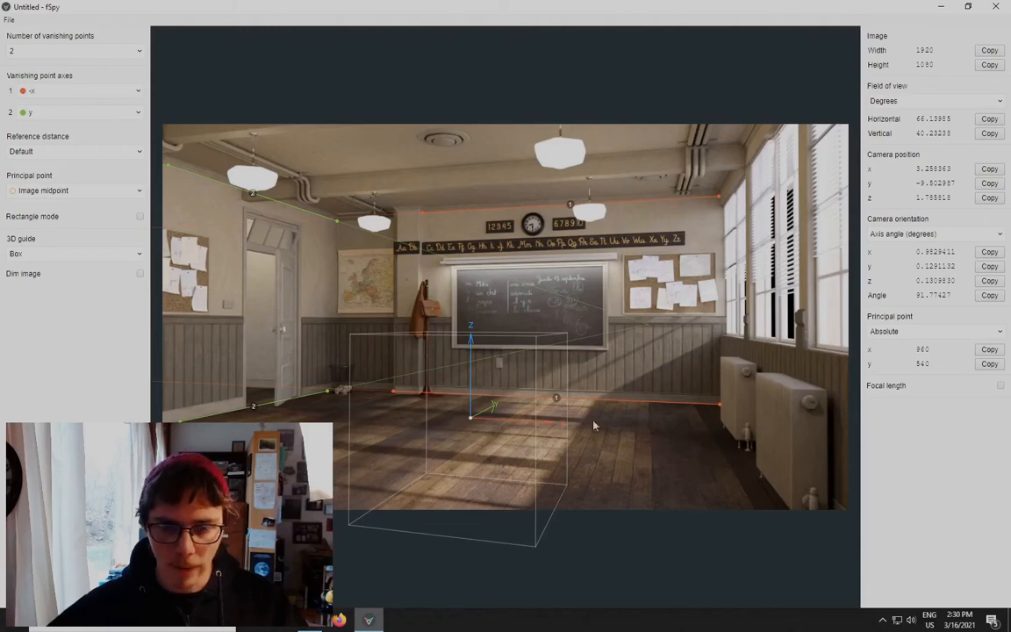
# Switch to Blender and start a new General file
pyautogui.click(369, 619)
pyautogui.doubleClick(23, 235)
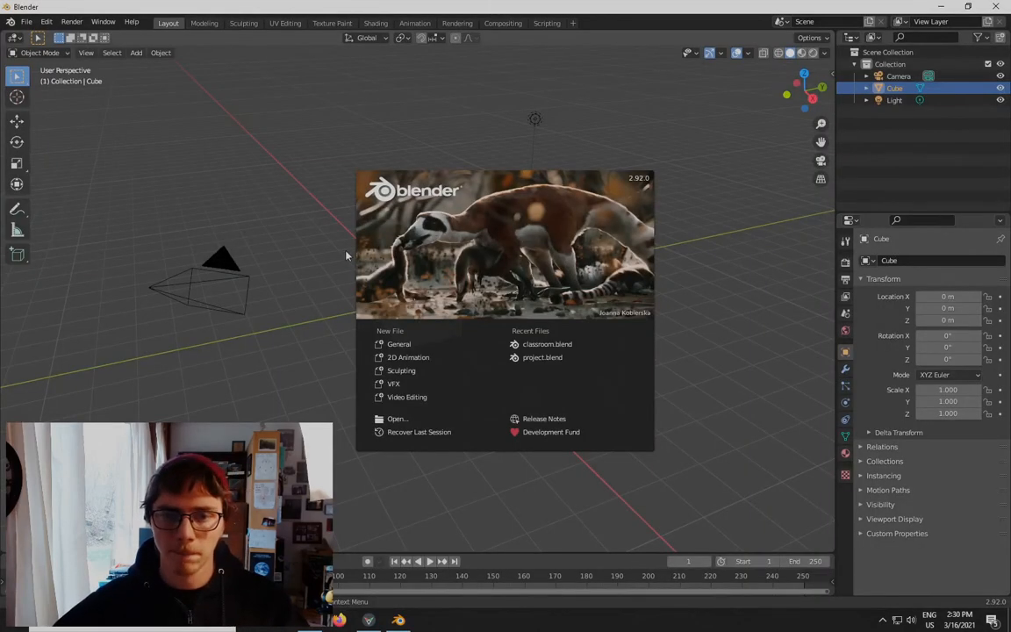
pyautogui.click(402, 347)
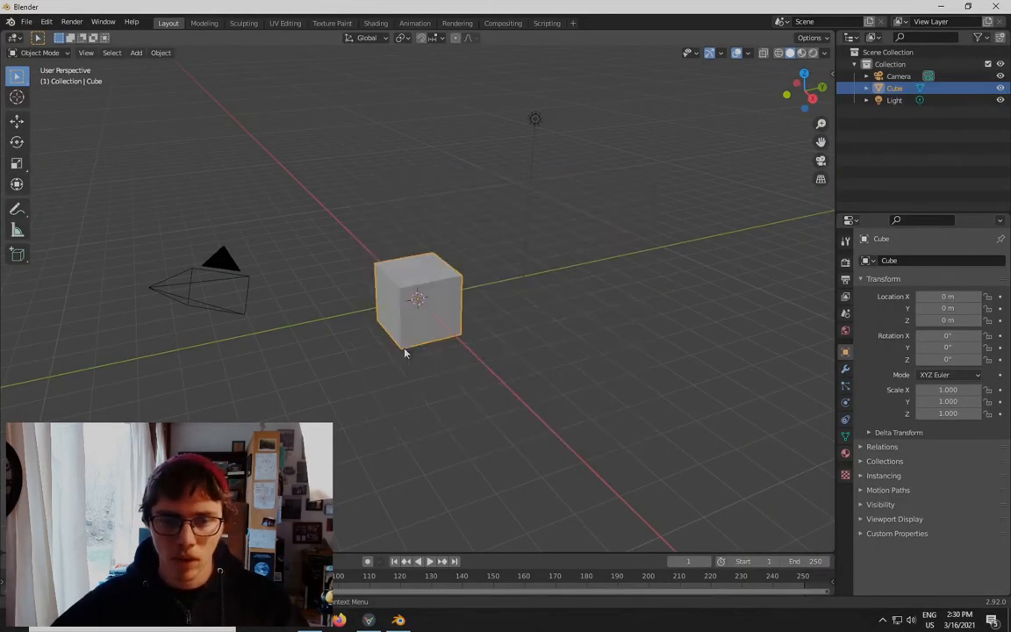
pyautogui.click(516, 323)
pyautogui.scroll(-5, 489, 396)
pyautogui.click(405, 378)
pyautogui.scroll(4, 423, 347)
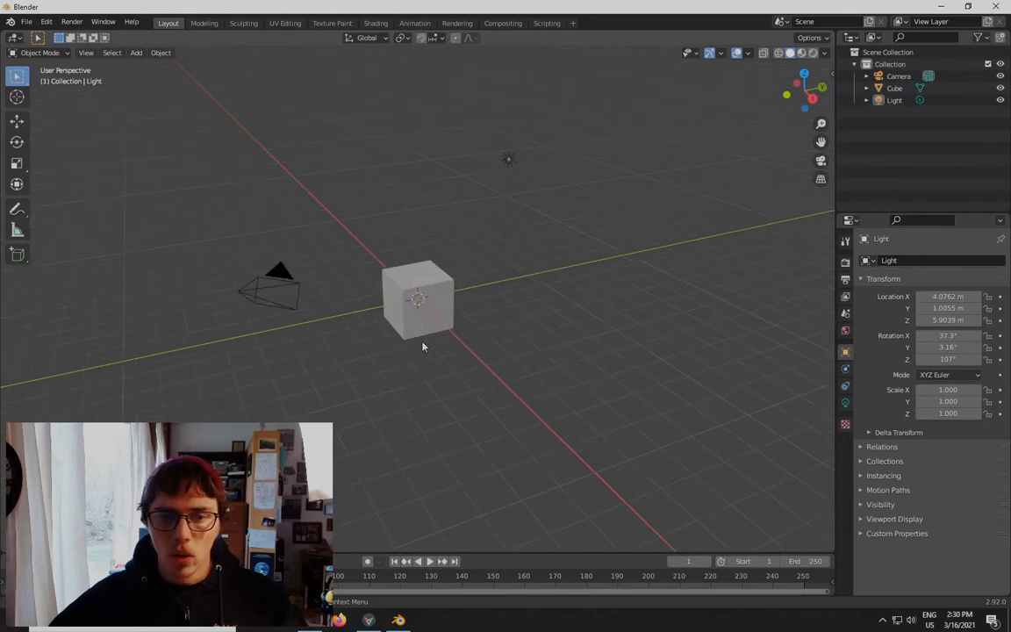
# Import the fSpy project file fspy_classroom.fspy from the Projection Mapping Tutorial folder
pyautogui.click(27, 21)
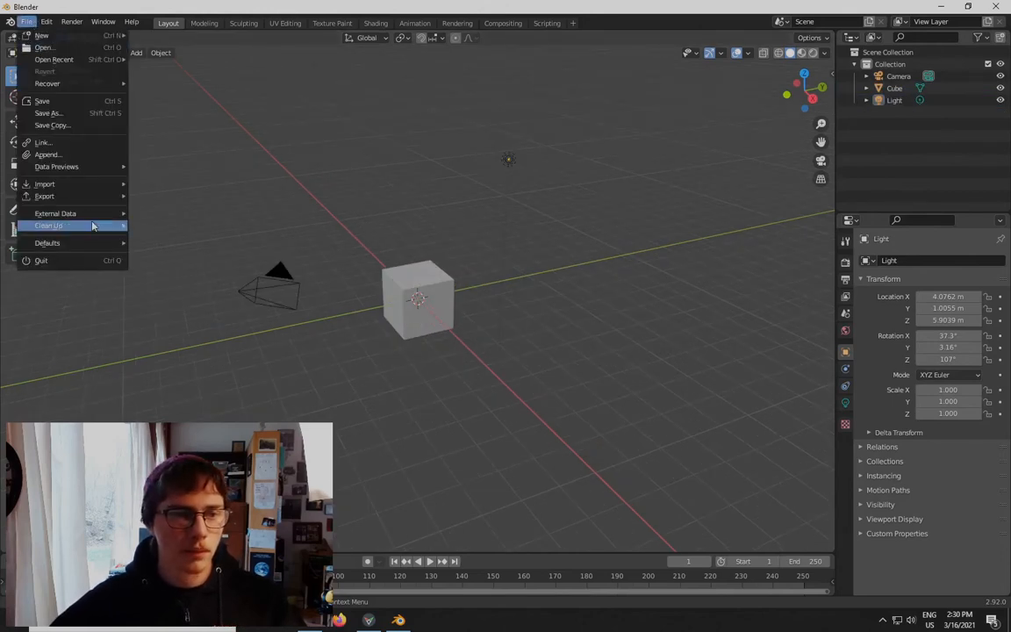
pyautogui.moveTo(96, 185)
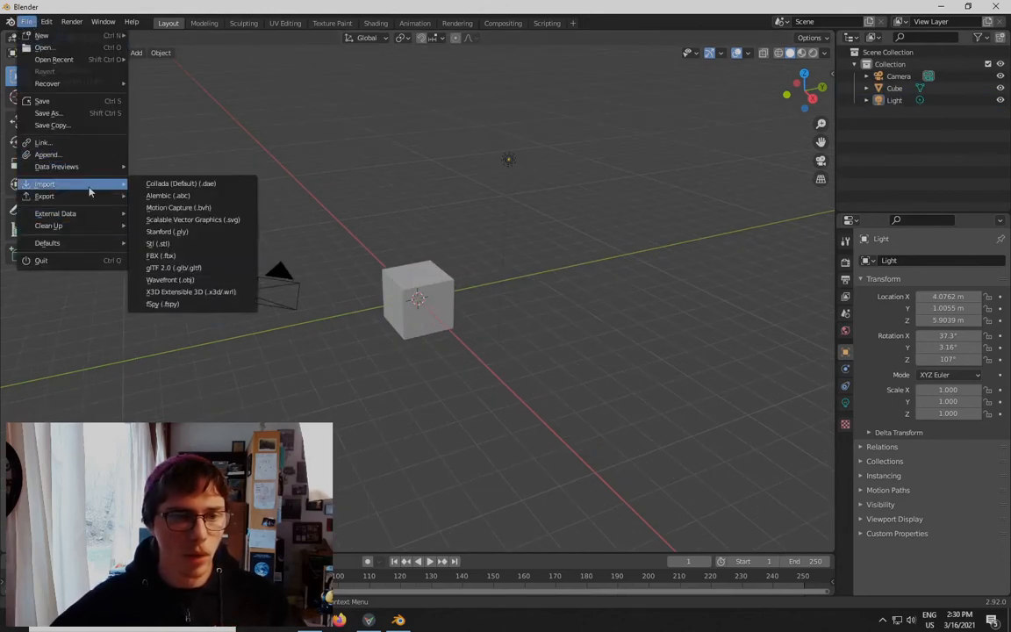
pyautogui.click(147, 305)
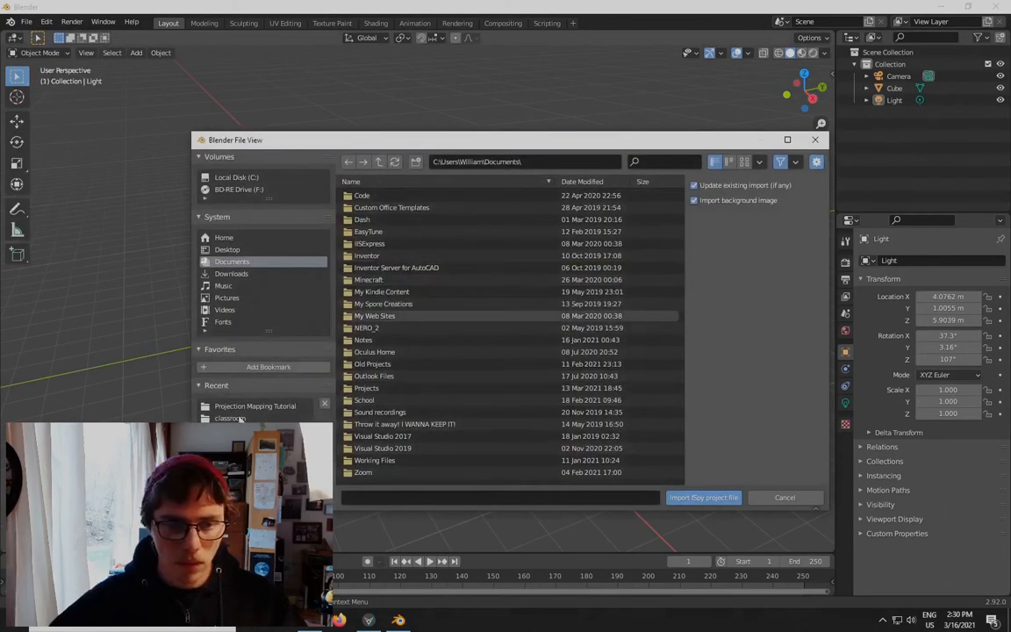
pyautogui.click(237, 419)
pyautogui.doubleClick(388, 211)
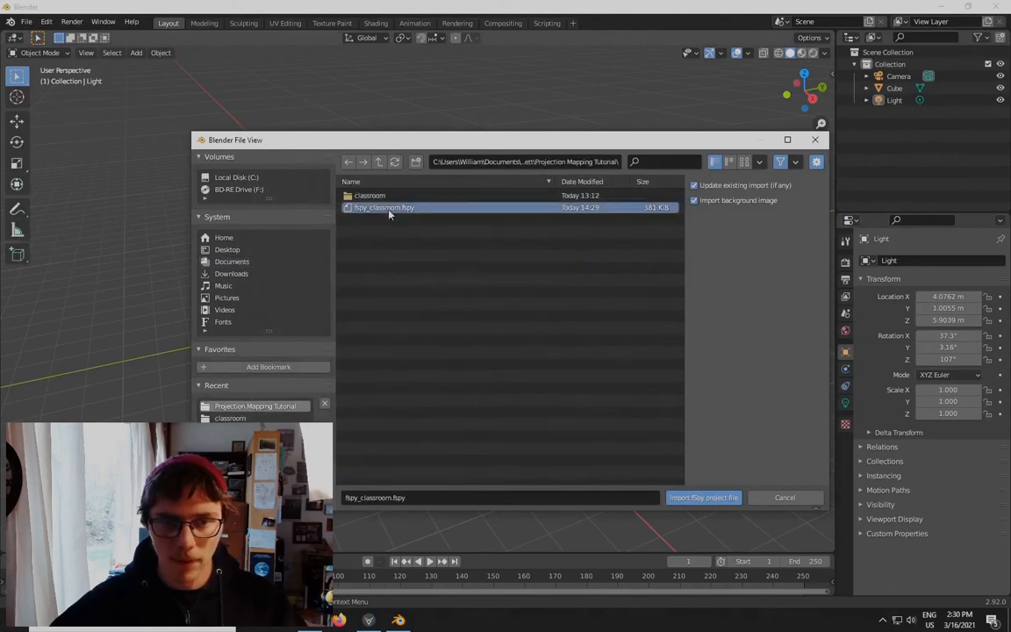
pyautogui.click(587, 484)
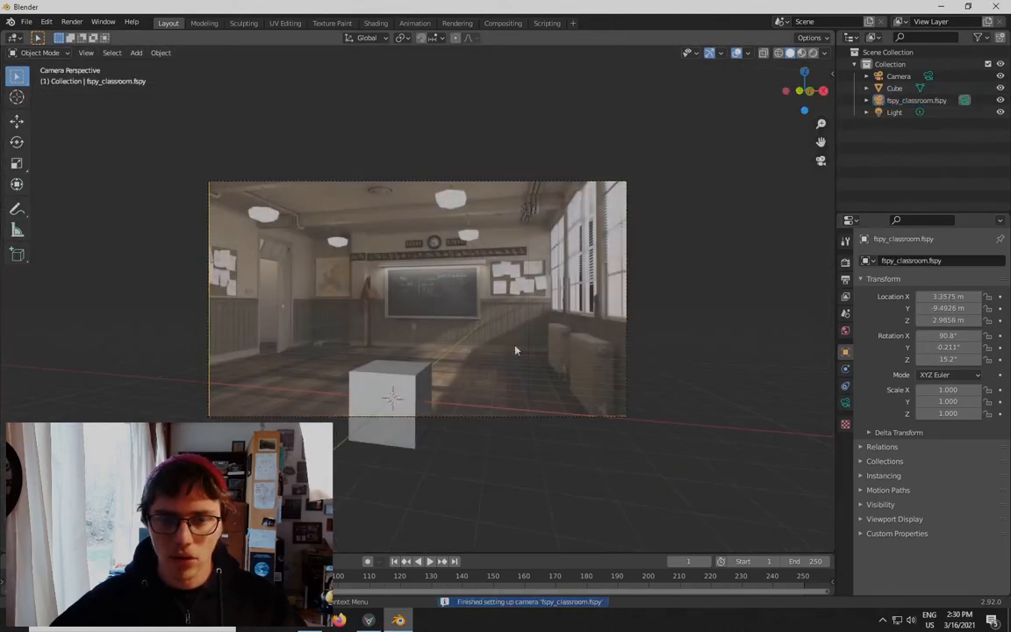
# Select the imported fspy_classroom.fspy camera in the scene and examine its lens and background image settings
pyautogui.moveTo(553, 323); pyautogui.dragTo(448, 373, button='middle')
pyautogui.scroll(-5, 524, 351)
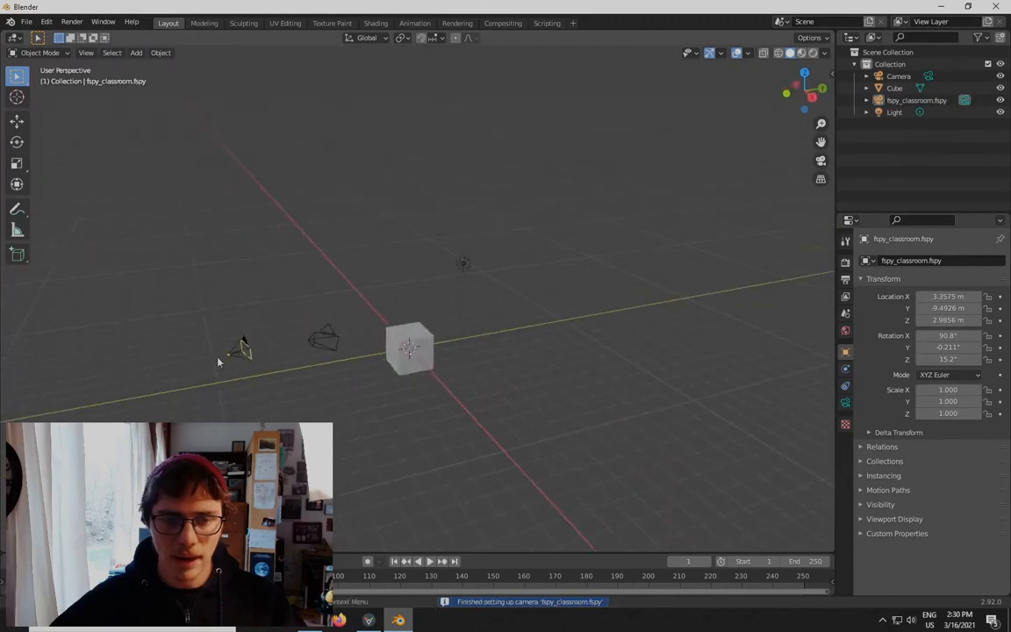
pyautogui.click(239, 349)
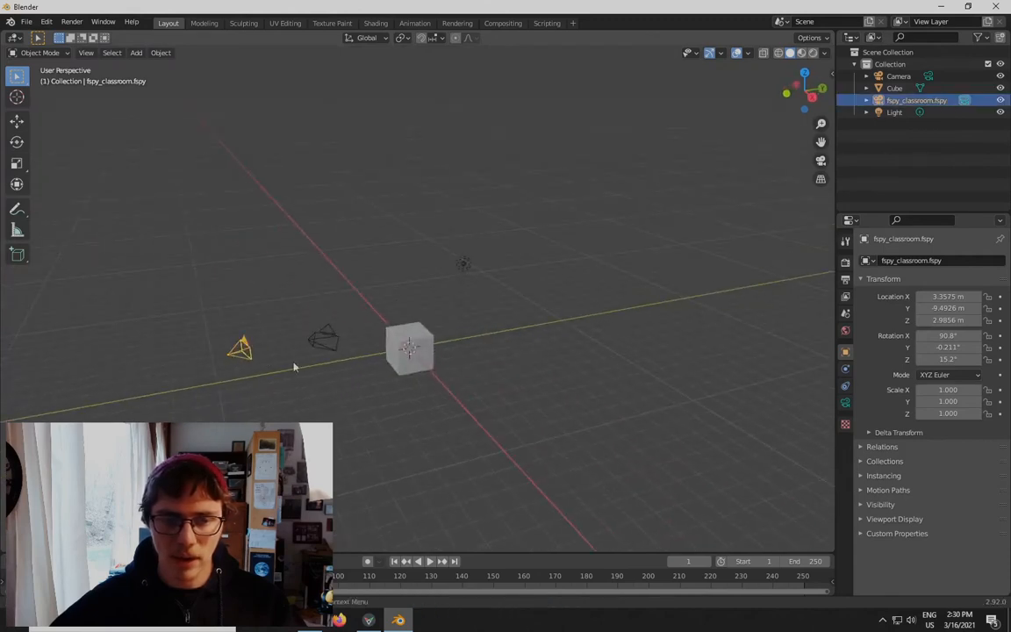
pyautogui.click(845, 404)
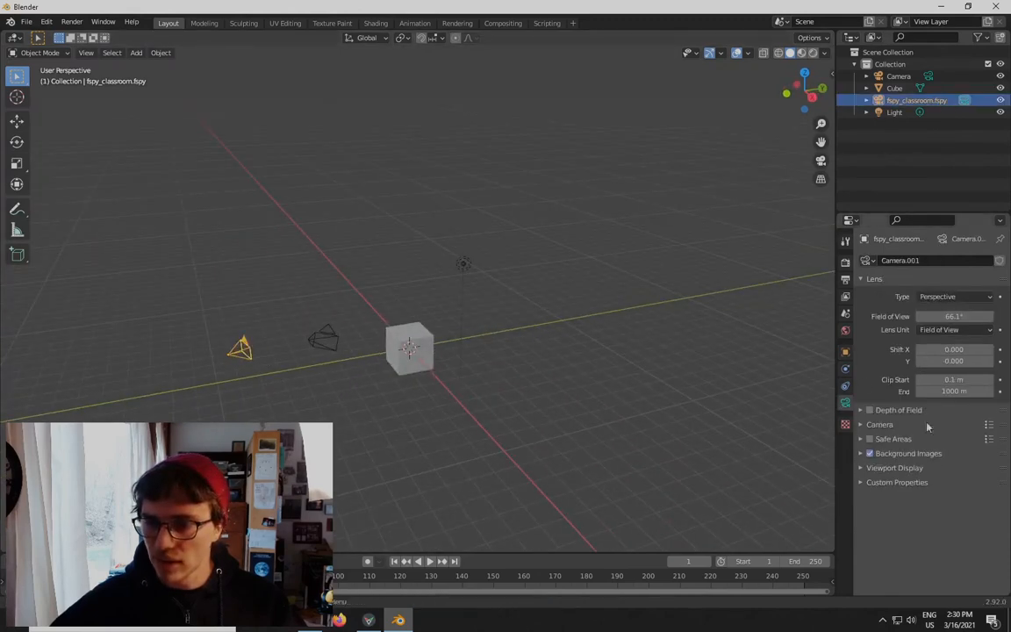
pyautogui.click(861, 454)
pyautogui.scroll(-5, 873, 395)
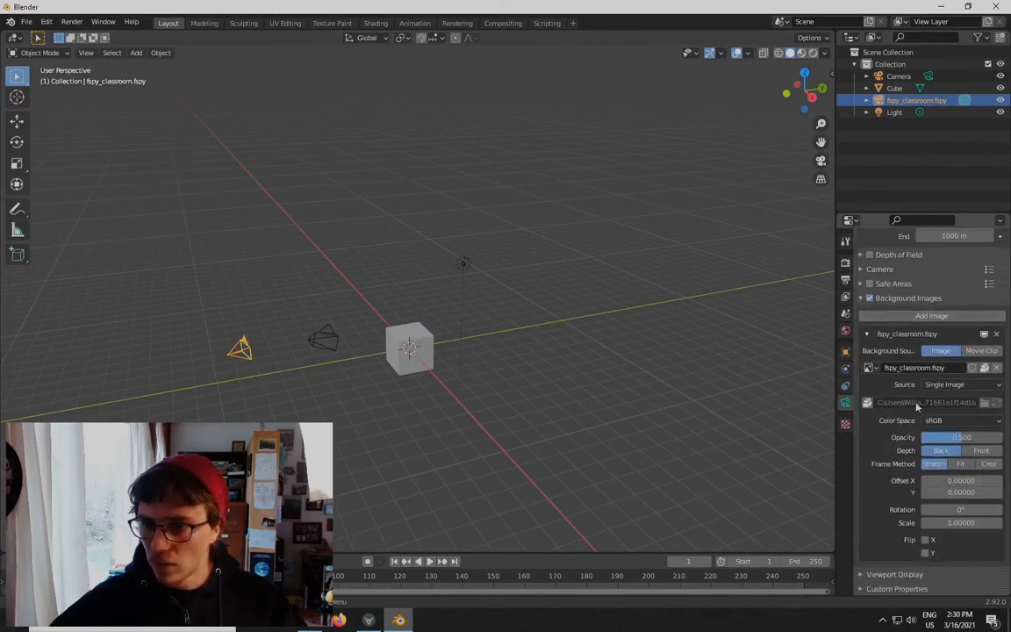
pyautogui.click(862, 299)
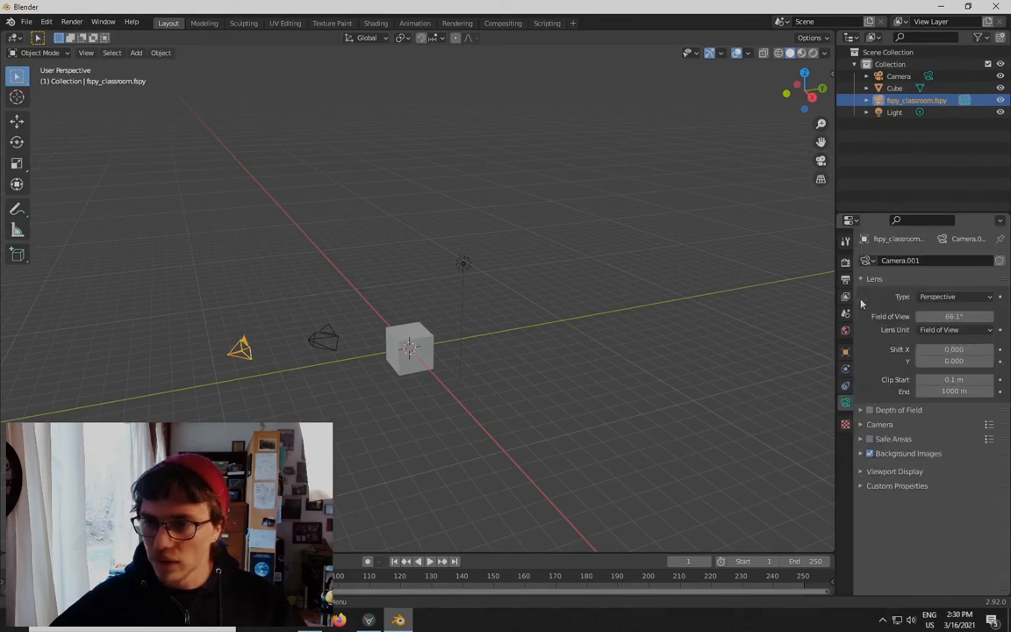
# View the scene through the imported camera and check its frame around the classroom image
pyautogui.press('KP_0')
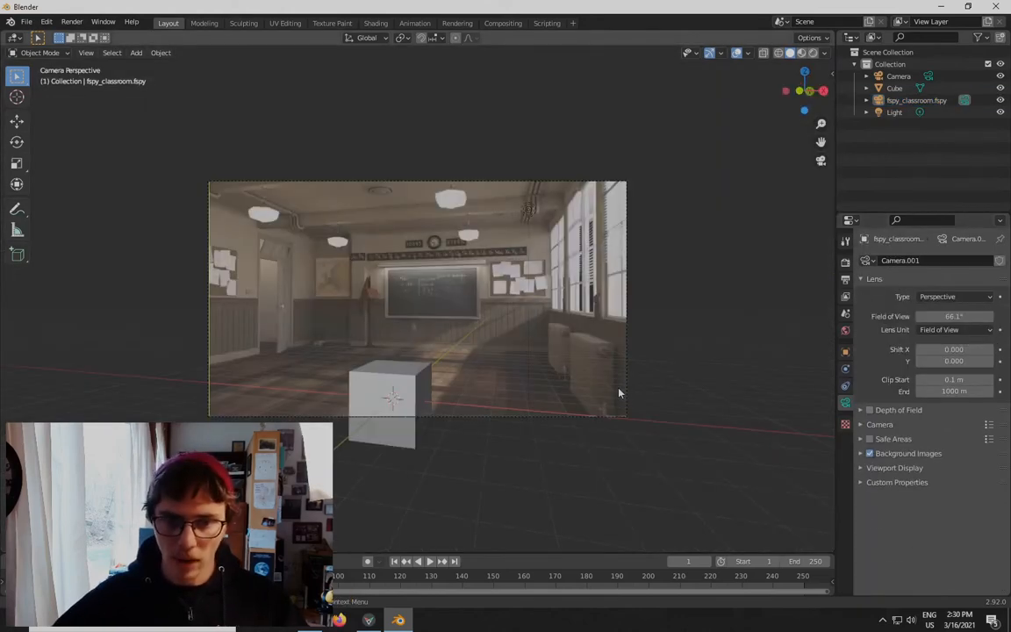
pyautogui.press('Home')
pyautogui.scroll(-2, 693, 341)
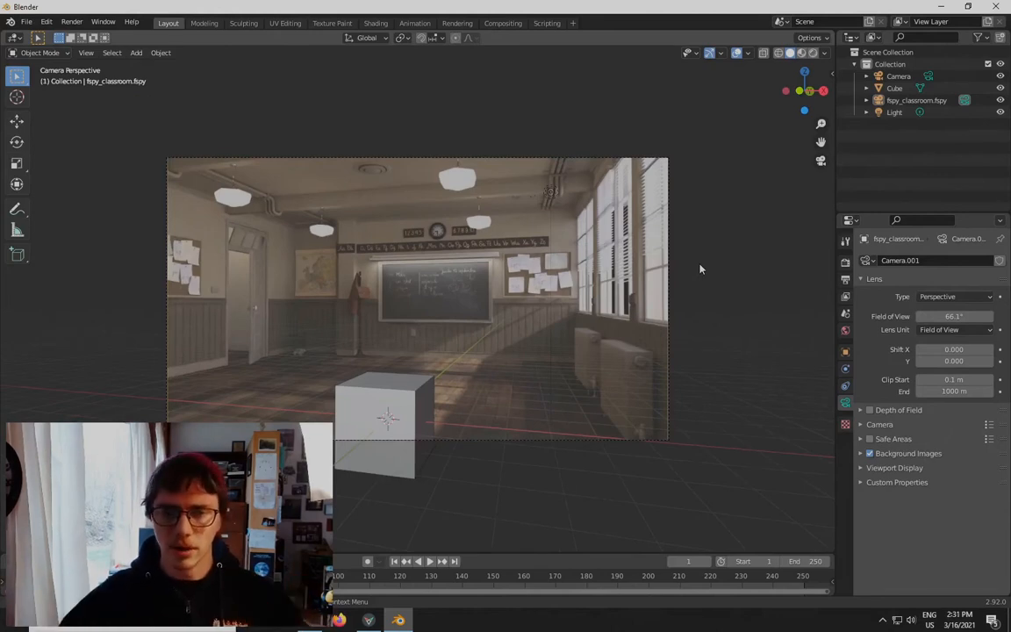
pyautogui.click(669, 269)
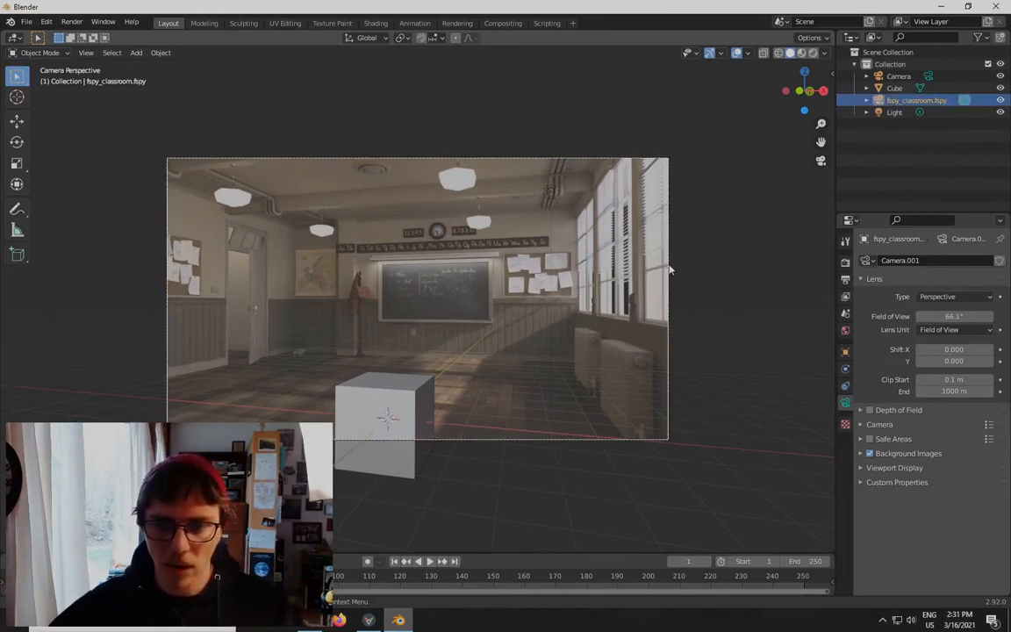
pyautogui.click(689, 299)
# Move the default cube up along the Z axis so its base rests on the grid floor
pyautogui.click(392, 393)
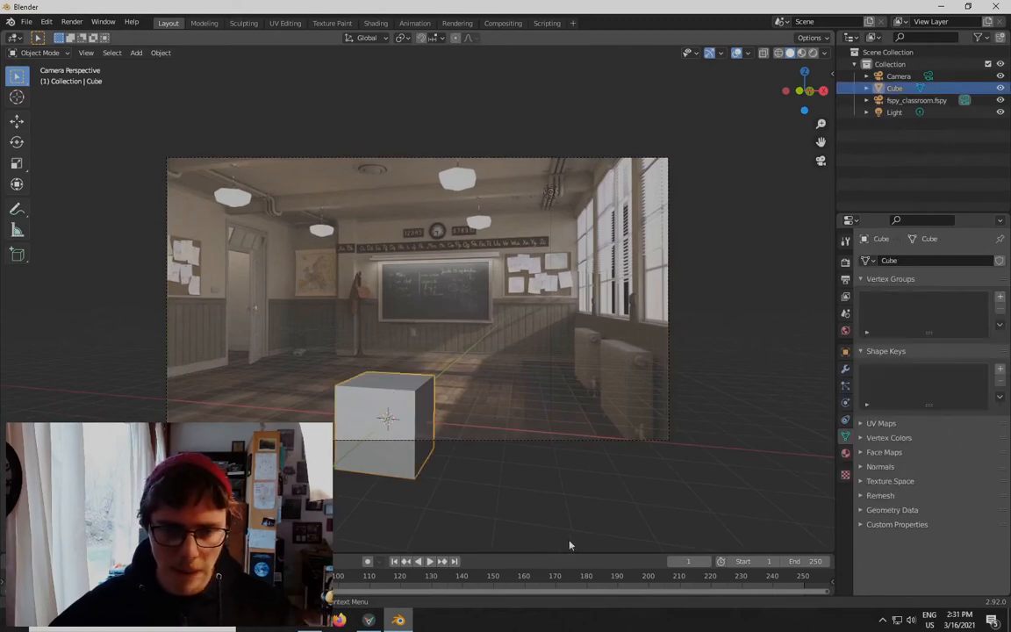
pyautogui.scroll(2, 375, 427)
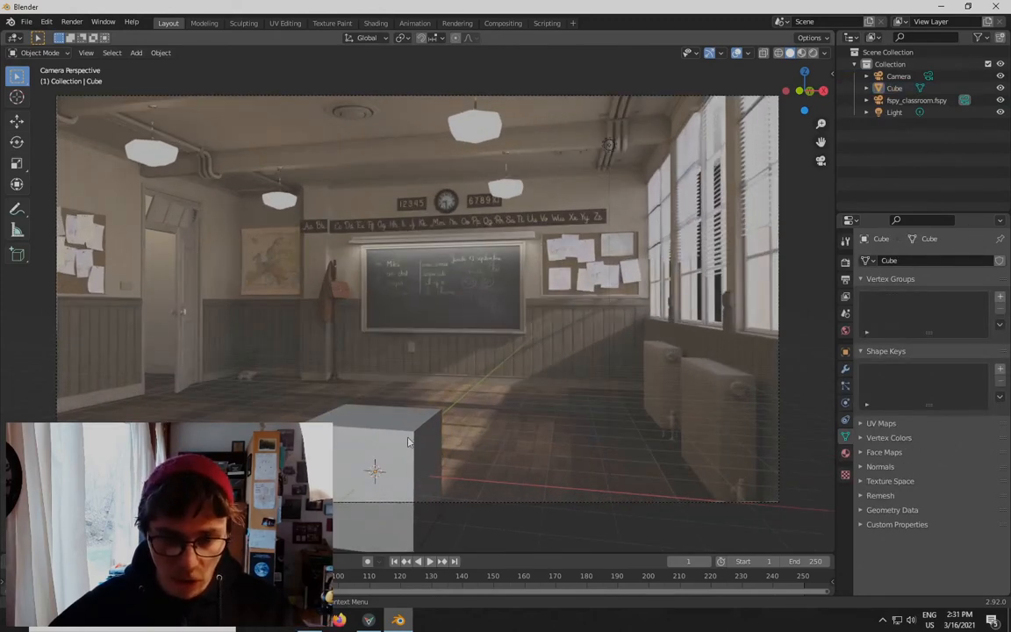
pyautogui.scroll(-5, 408, 441)
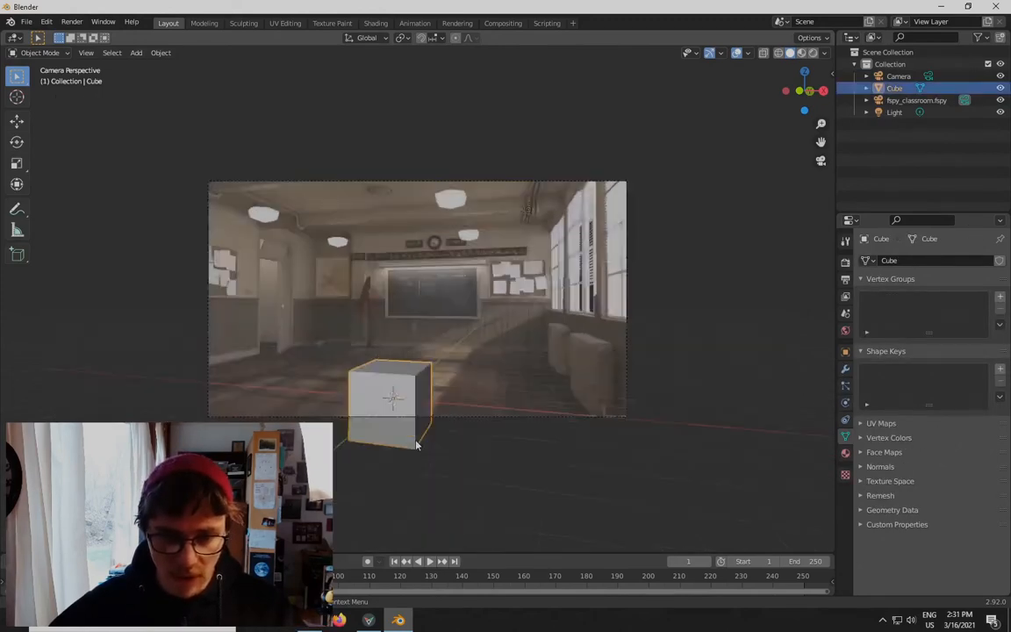
pyautogui.moveTo(514, 447); pyautogui.dragTo(474, 480, button='middle')
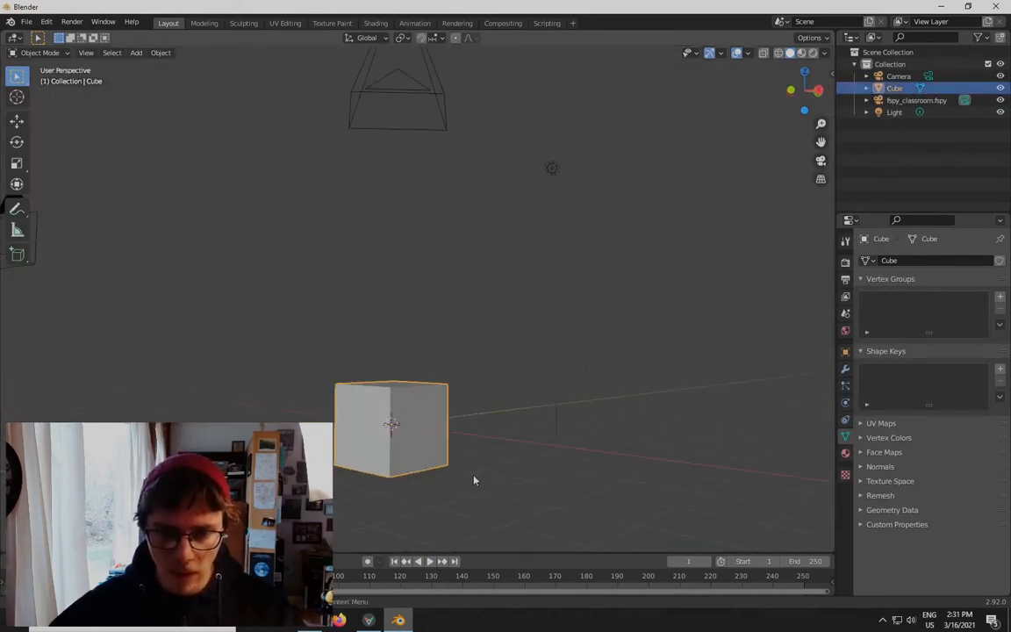
pyautogui.press('g')
pyautogui.press('z')
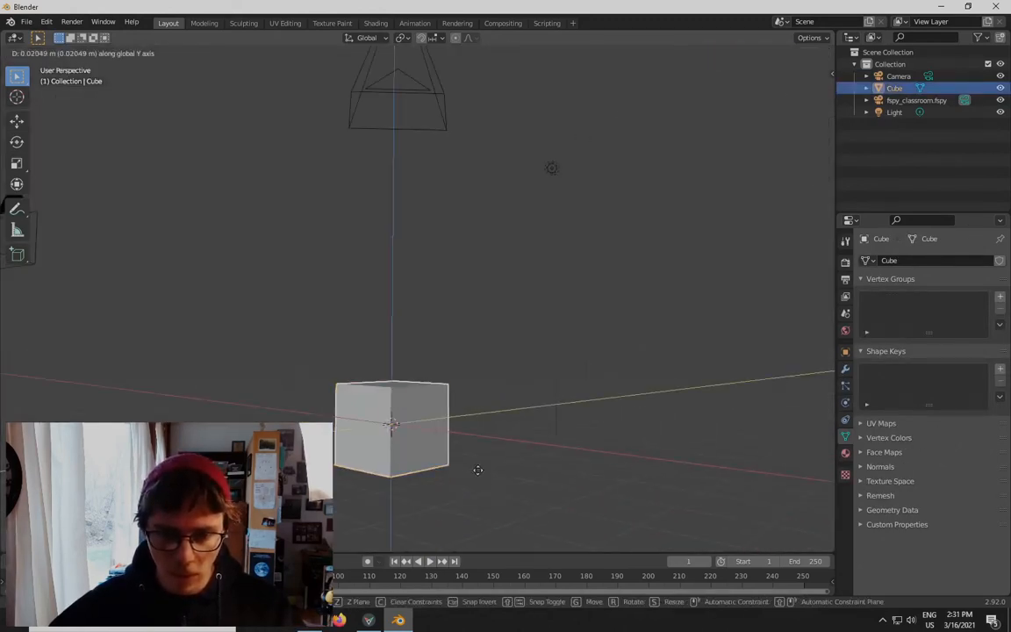
pyautogui.click(480, 430)
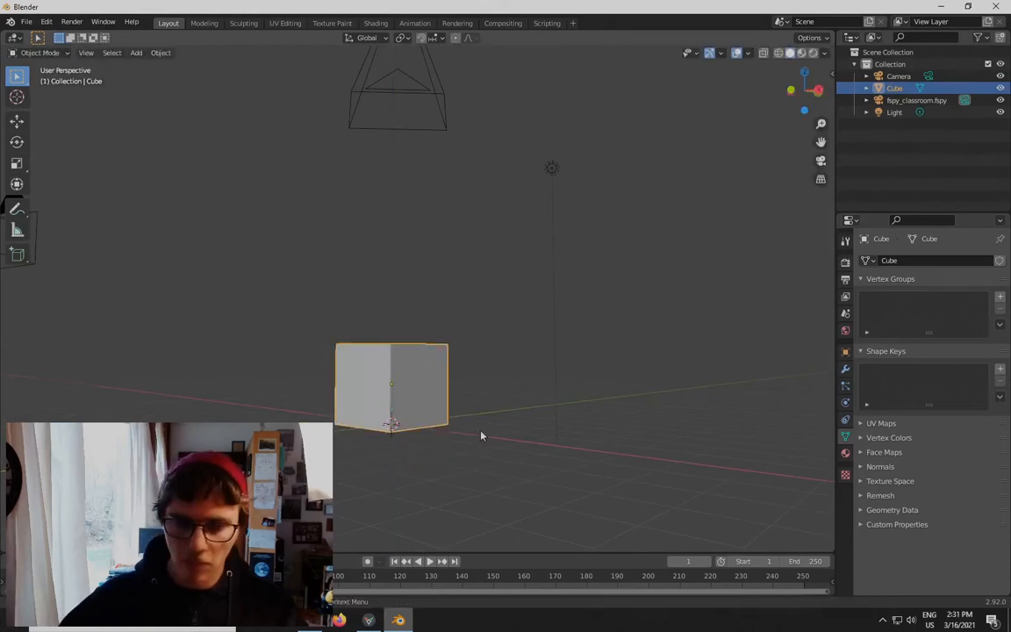
# View the scene through the imported camera and move the cube along the Y axis, farther back on the classroom floor
pyautogui.click(479, 427)
pyautogui.press('KP_0')
pyautogui.scroll(4, 478, 428)
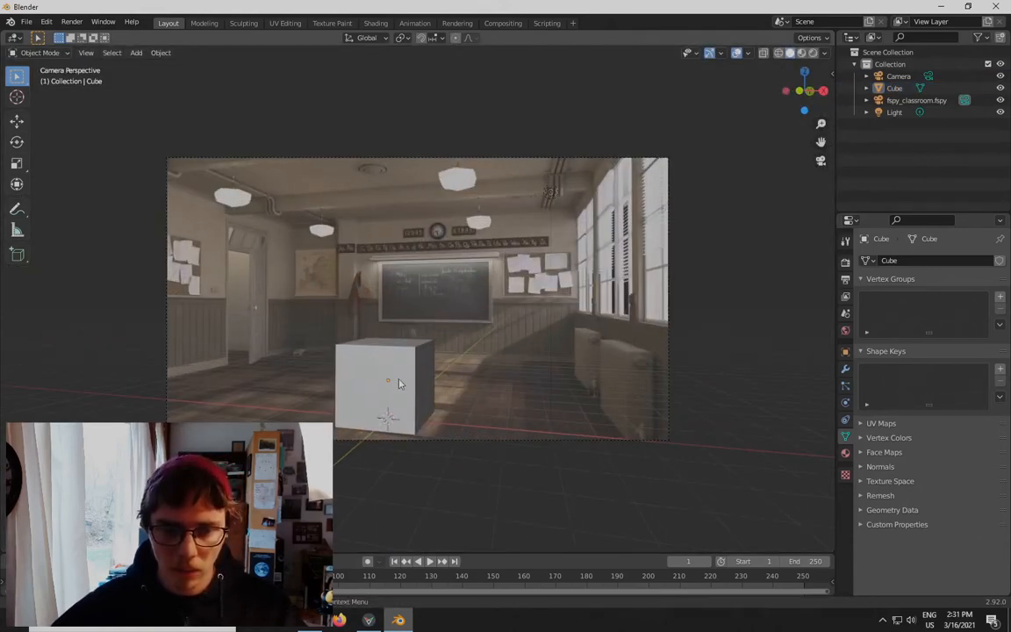
pyautogui.click(400, 383)
pyautogui.press('g')
pyautogui.press('y')
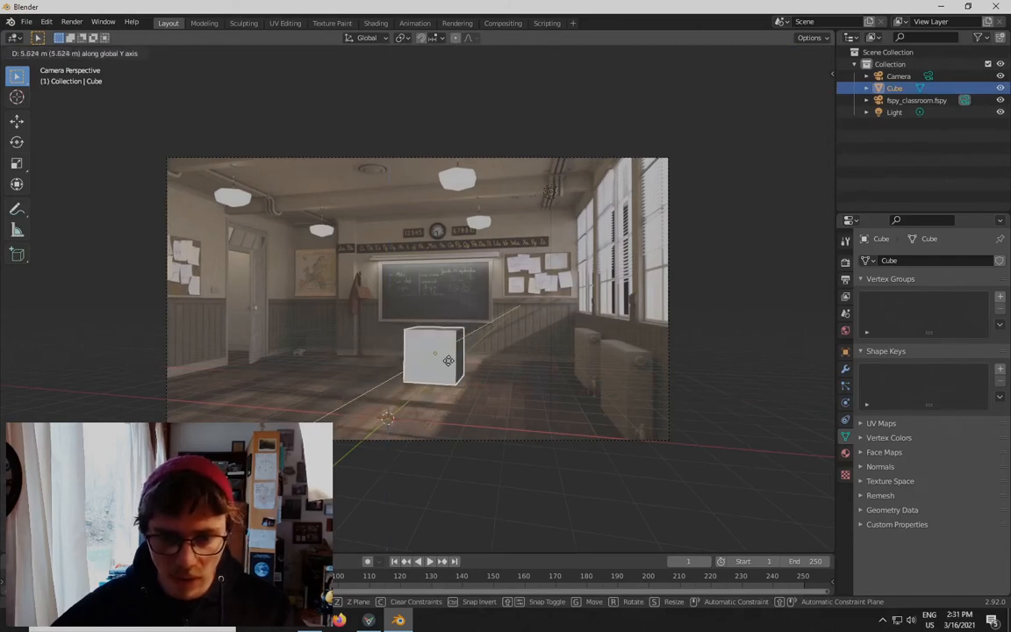
pyautogui.click(492, 349)
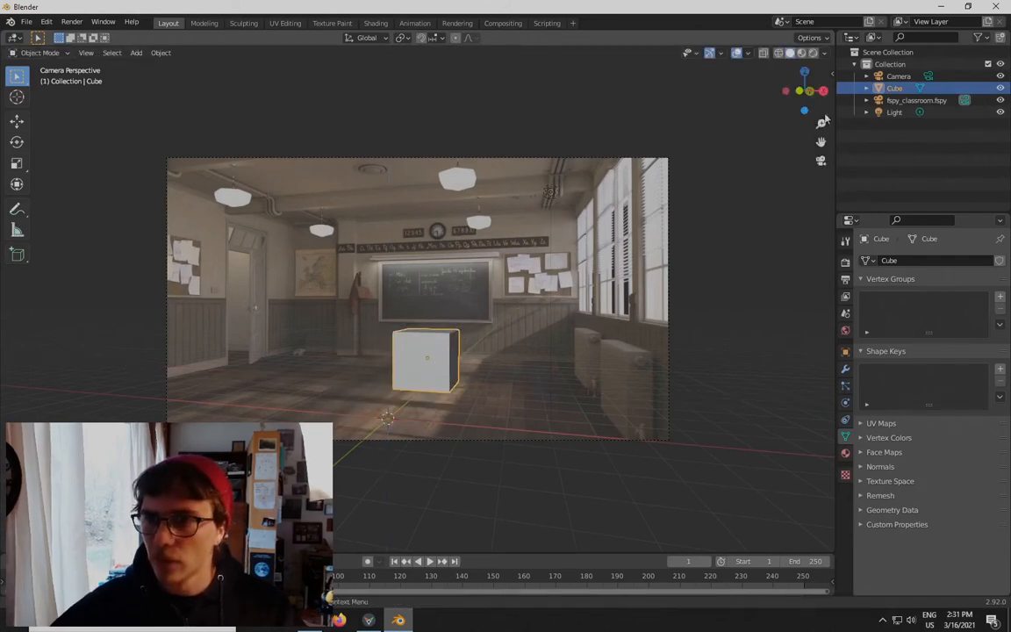
# Set the background image opacity of the fspy_classroom.fspy camera to 1.000
pyautogui.click(668, 205)
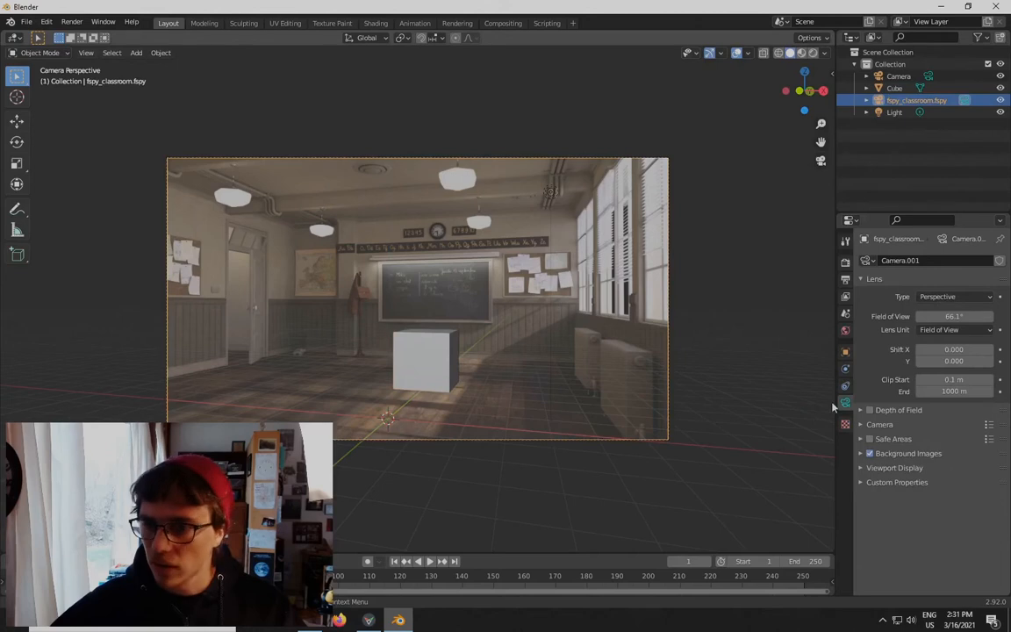
pyautogui.click(861, 453)
pyautogui.click(861, 453)
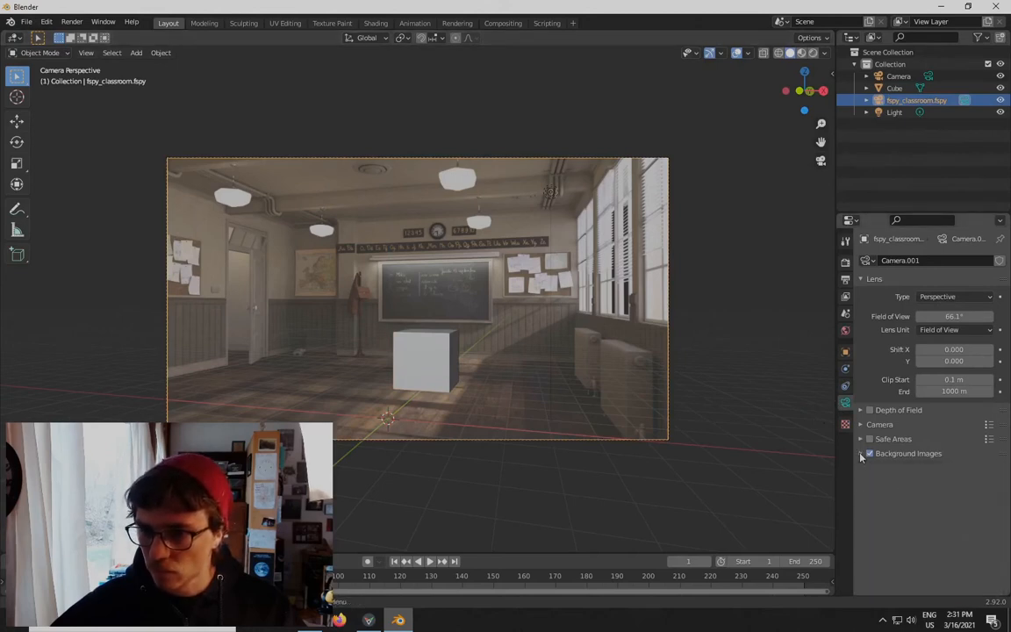
pyautogui.click(861, 452)
pyautogui.scroll(-3, 946, 441)
pyautogui.scroll(-3, 946, 441)
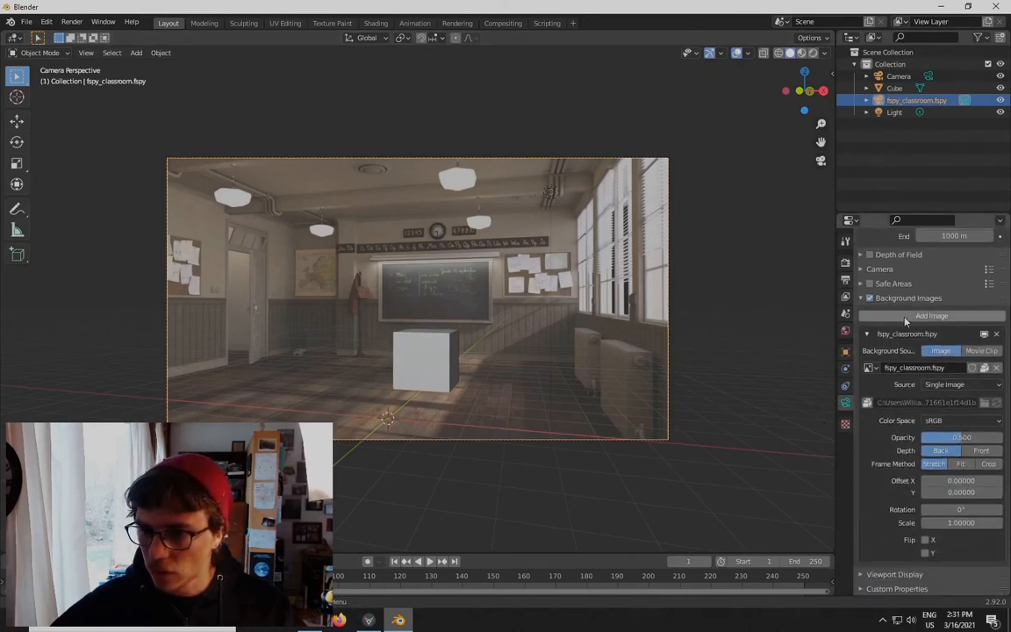
pyautogui.moveTo(940, 437); pyautogui.dragTo(1000, 438)
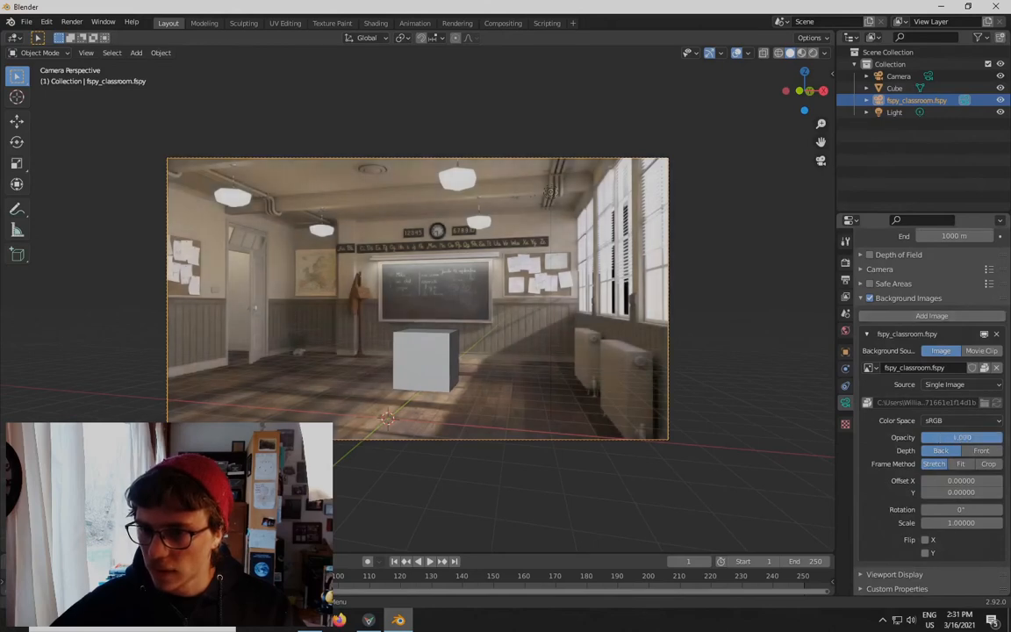
pyautogui.click(748, 427)
# Move the cube along the X axis across the classroom floor to the right of the blackboard's centre
pyautogui.scroll(3, 441, 422)
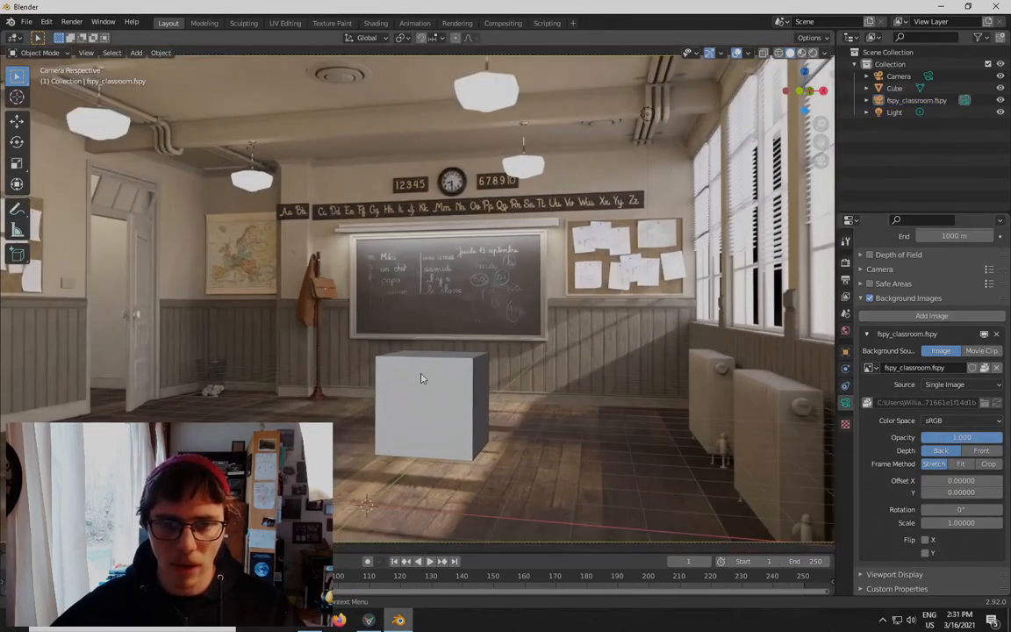
pyautogui.click(449, 405)
pyautogui.press('g')
pyautogui.press('x')
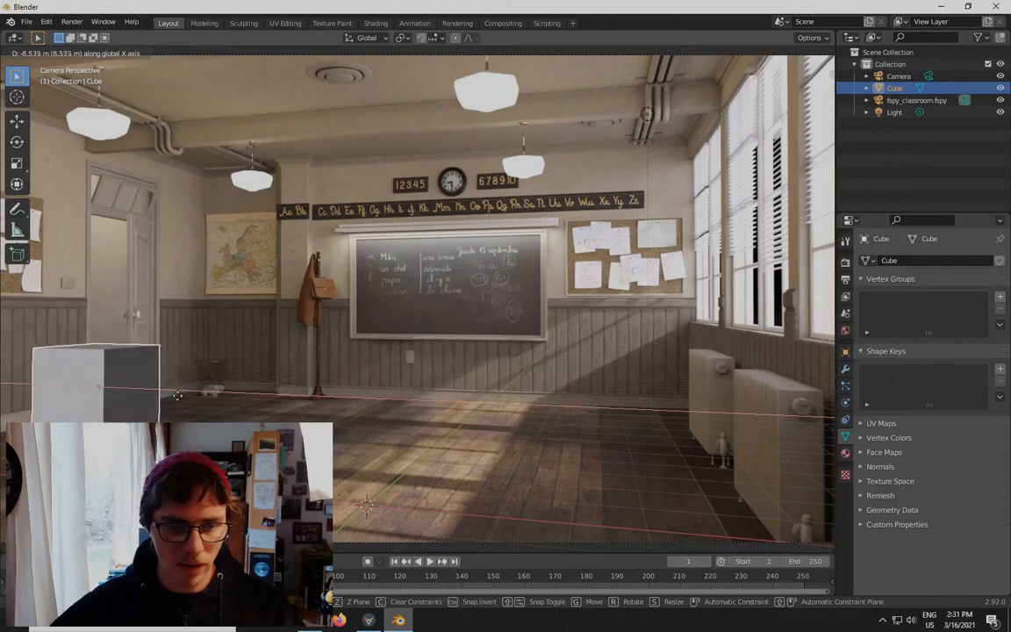
pyautogui.click(547, 370)
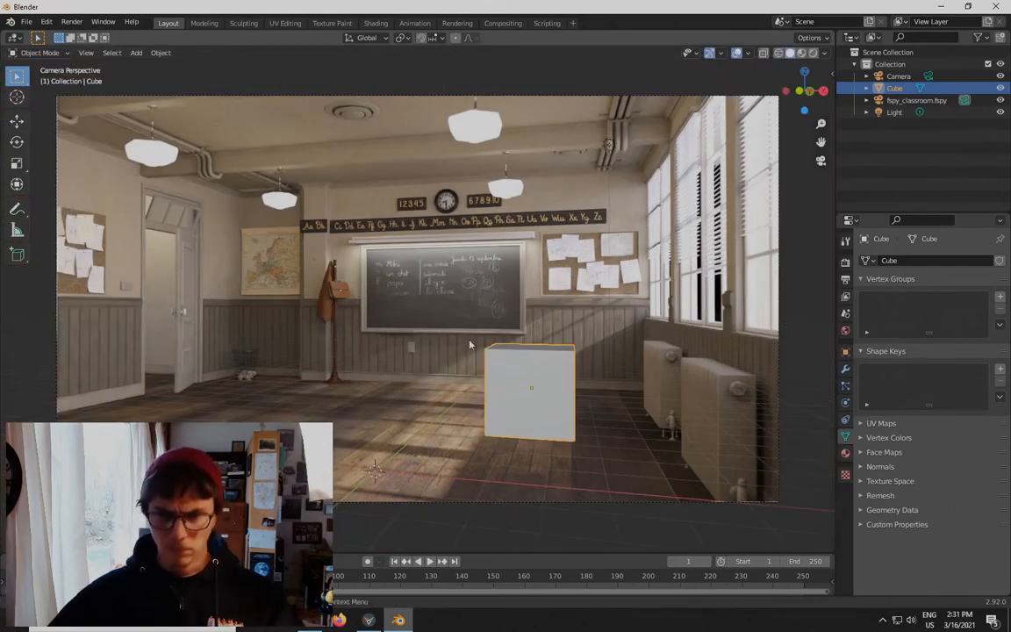
# Reposition the cube on the left part of the classroom floor, in front of the coat rack
pyautogui.scroll(-1, 422, 305)
pyautogui.scroll(-1, 577, 402)
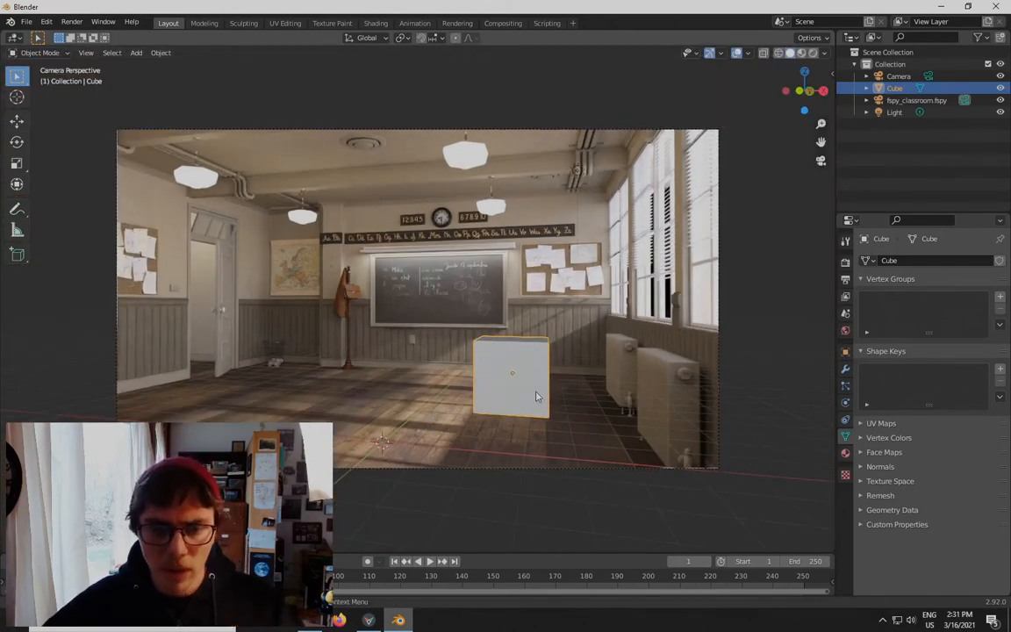
pyautogui.scroll(2, 537, 397)
pyautogui.scroll(-1, 537, 394)
pyautogui.press('g')
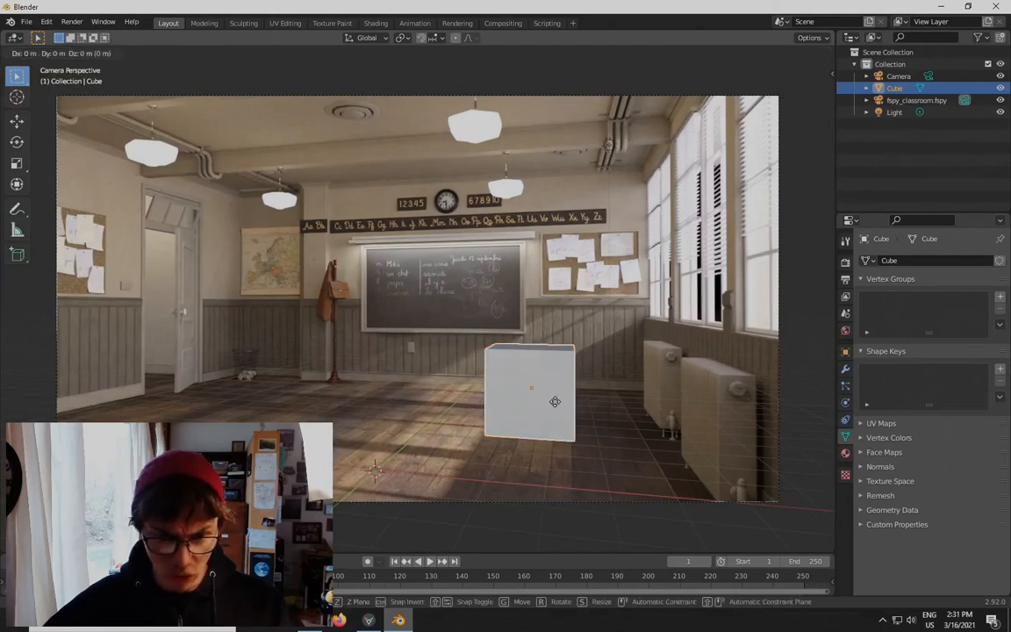
pyautogui.click(333, 392)
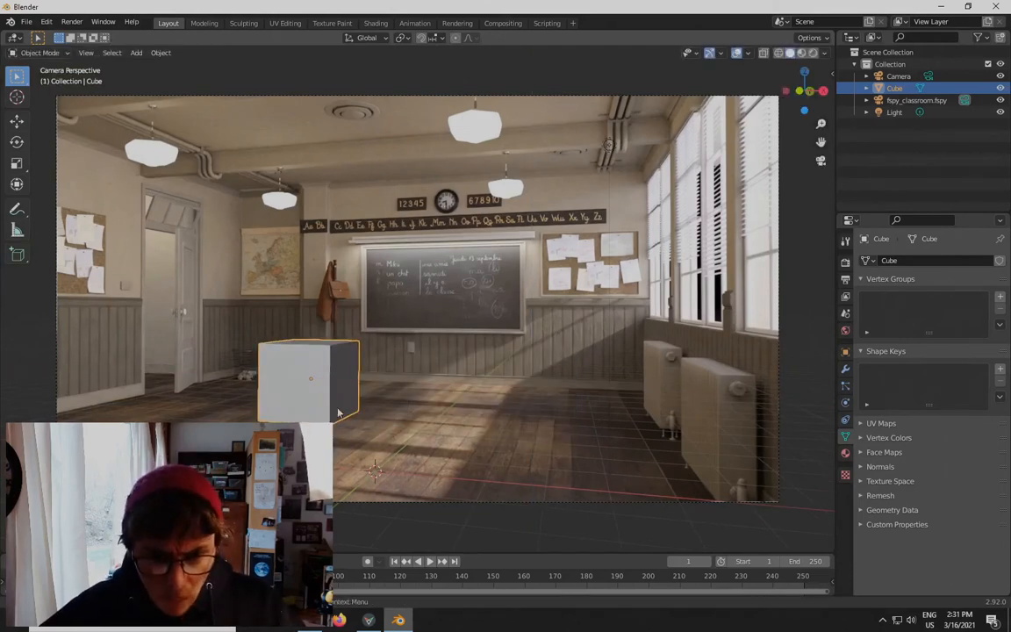
pyautogui.press('g')
pyautogui.click(360, 504)
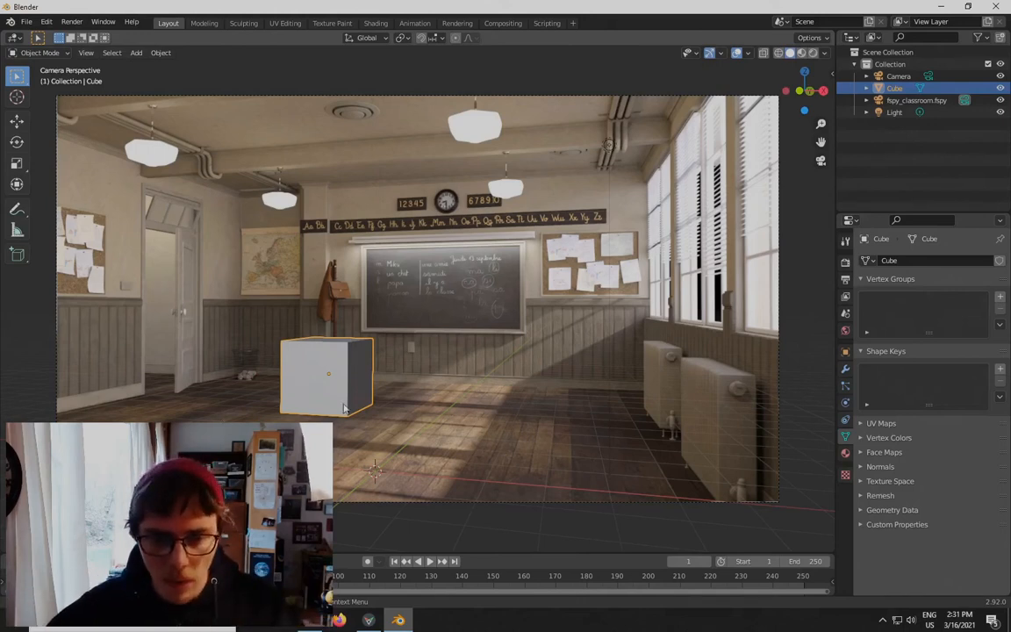
# Move the cube back along the Y axis and fine-tune it against the wall below the blackboard
pyautogui.press('g')
pyautogui.press('y')
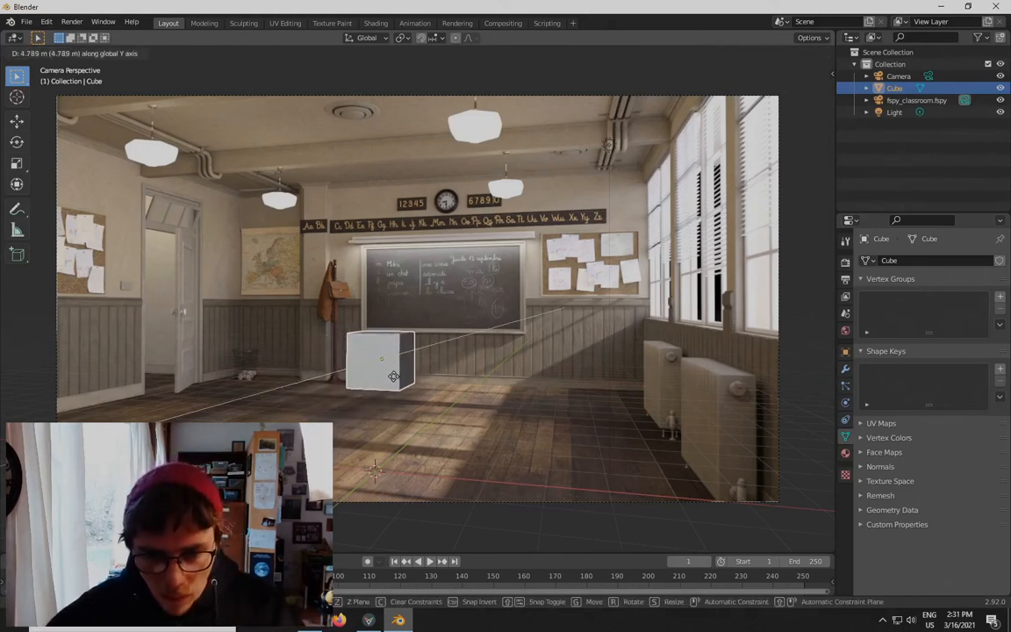
pyautogui.click(397, 381)
pyautogui.scroll(10, 447, 400)
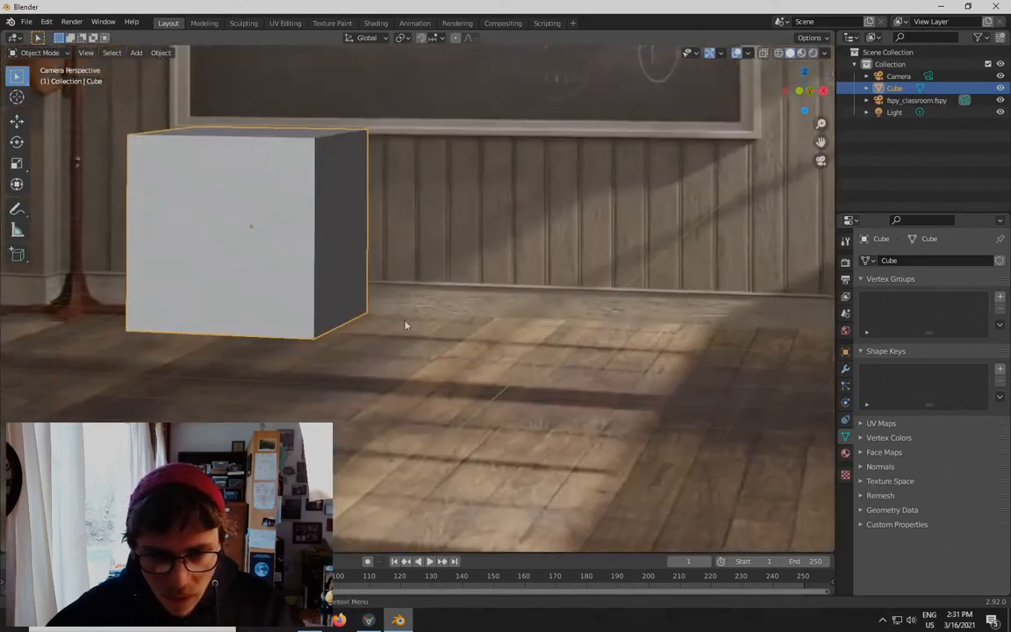
pyautogui.press('g')
pyautogui.press('x')
pyautogui.press('y')
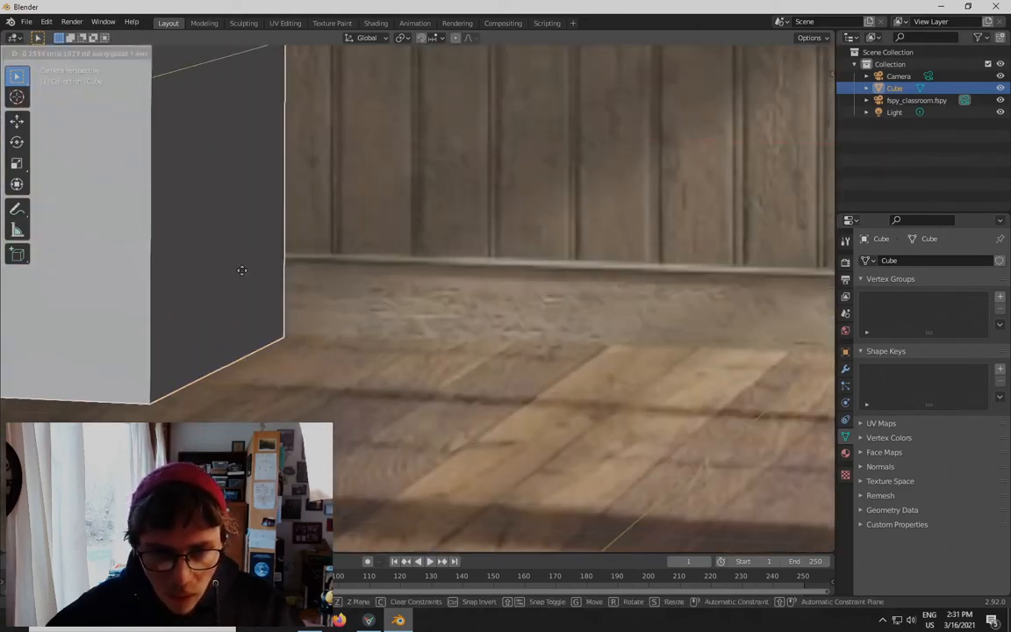
pyautogui.click(248, 268)
# Edit the cube's mesh and extend its right end along the X axis to the nearest edge of the rear radiator
pyautogui.scroll(-10, 462, 363)
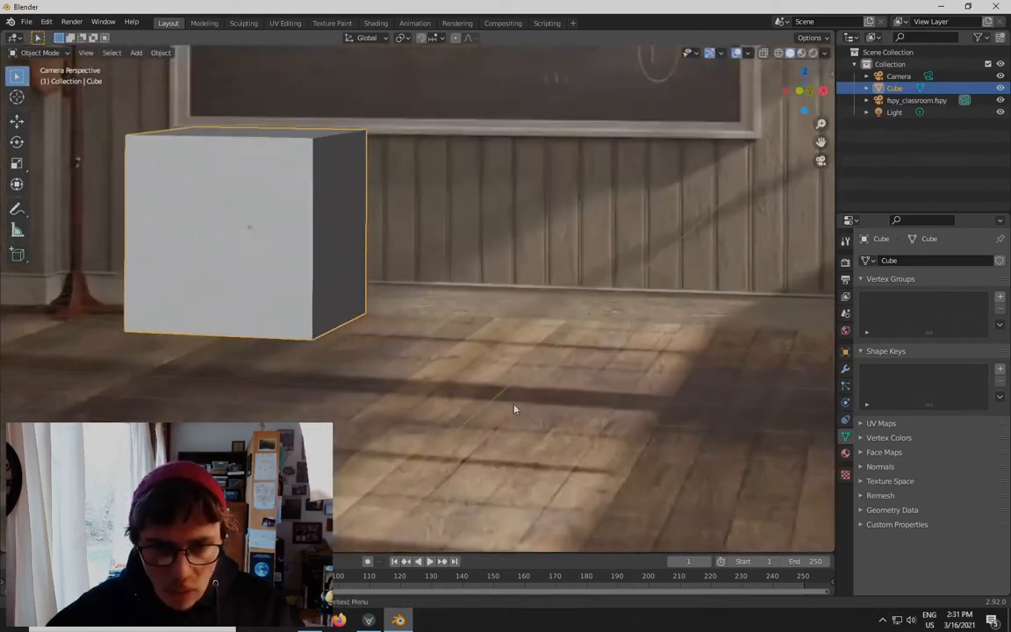
pyautogui.keyDown('shift'); pyautogui.moveTo(368, 321); pyautogui.dragTo(406, 342, button='middle'); pyautogui.keyUp('shift')
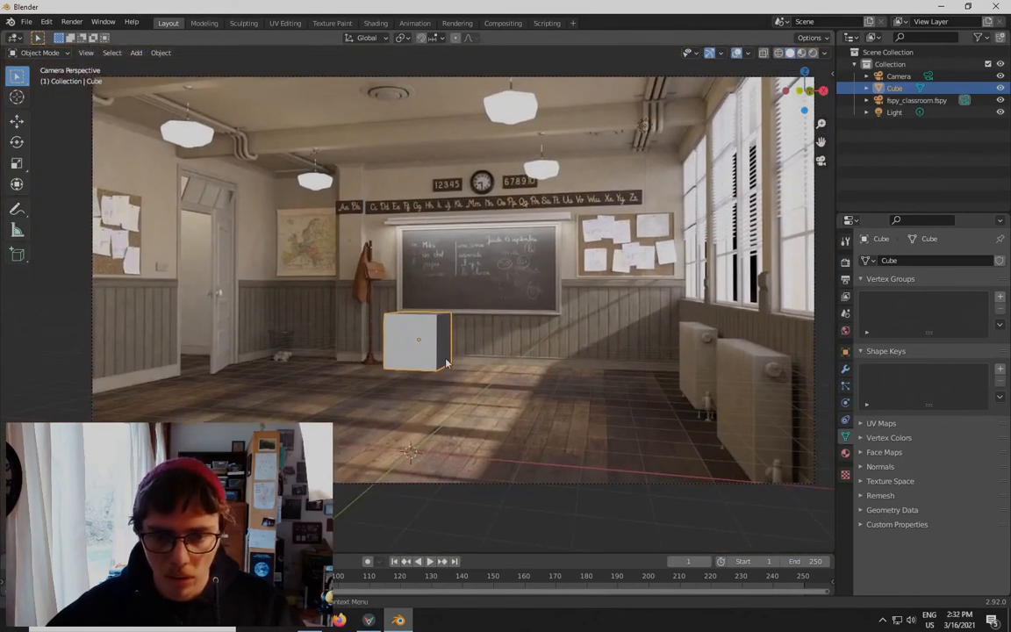
pyautogui.press('Tab')
pyautogui.hotkey('alt', 'a')
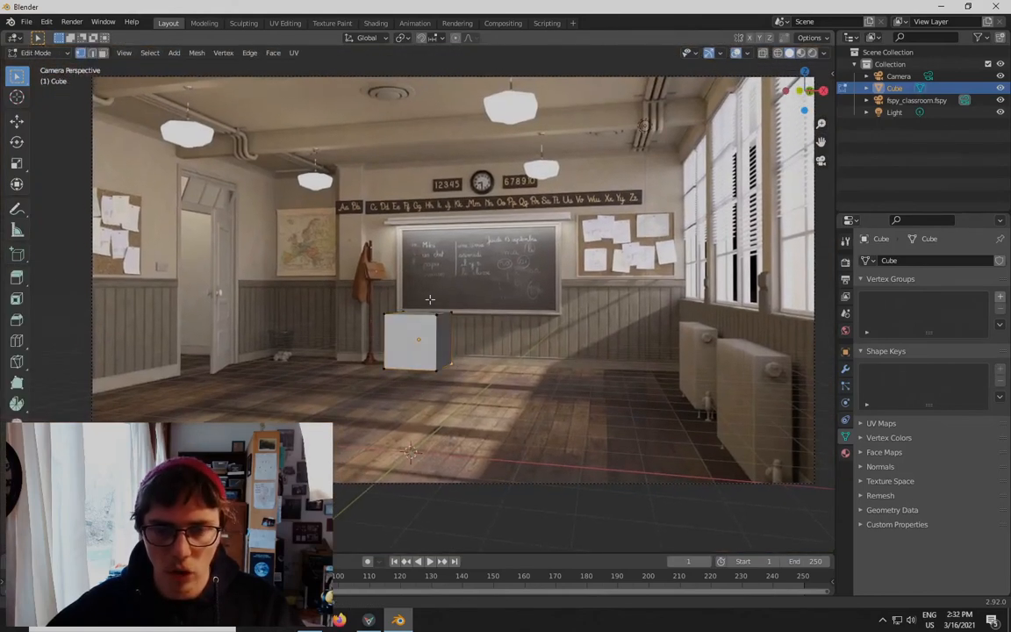
pyautogui.click(441, 344)
pyautogui.press('g')
pyautogui.press('x')
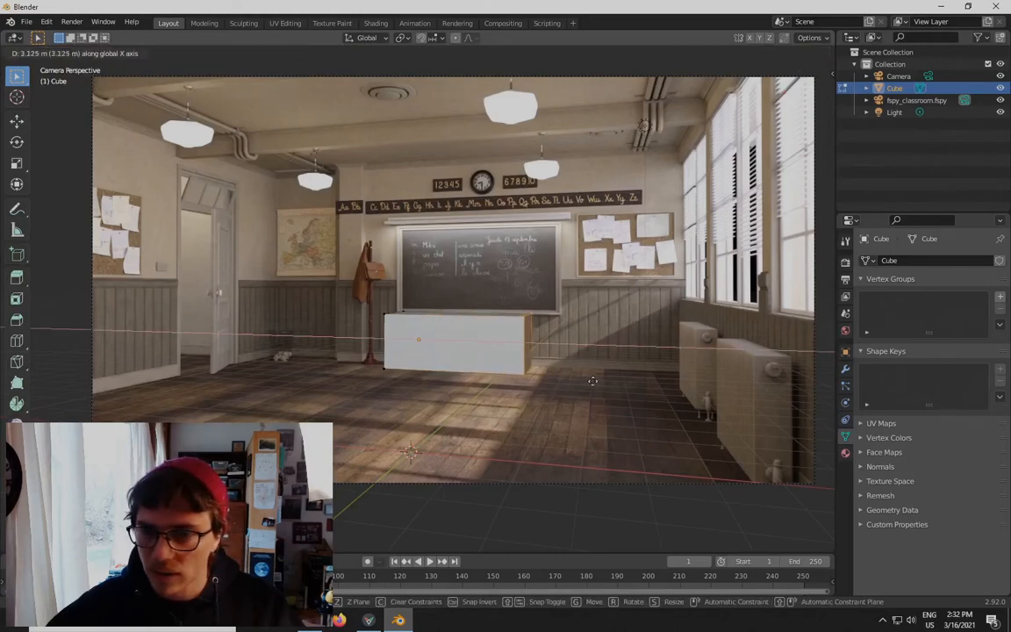
pyautogui.click(713, 383)
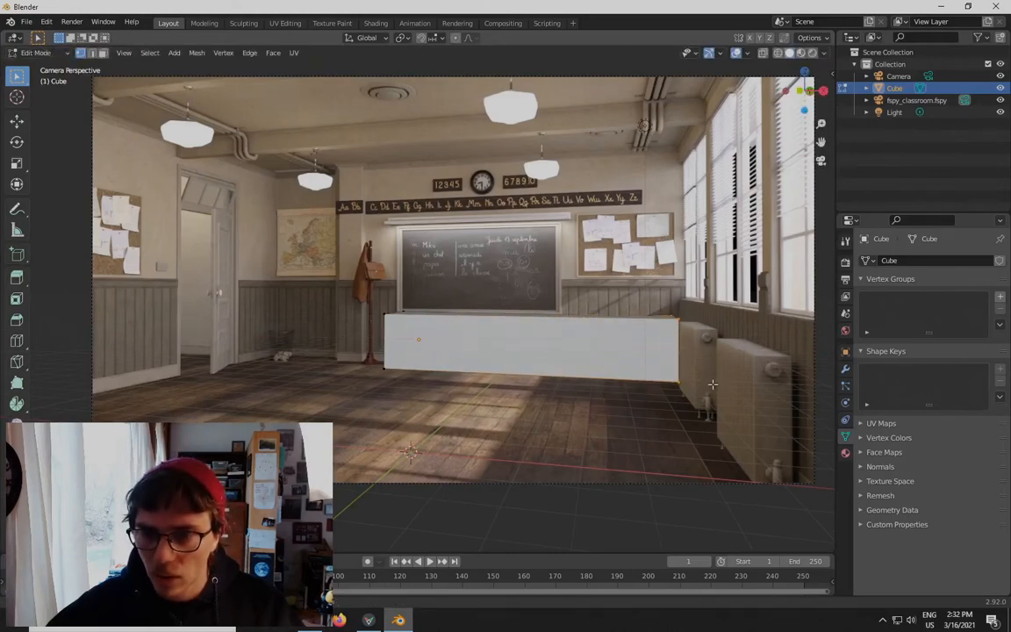
# Push the box's right end slightly farther along the X axis, past the room's right rear corner
pyautogui.keyDown('shift'); pyautogui.moveTo(714, 383); pyautogui.dragTo(584, 411, button='middle'); pyautogui.keyUp('shift')
pyautogui.scroll(6, 477, 418)
pyautogui.scroll(4, 477, 418)
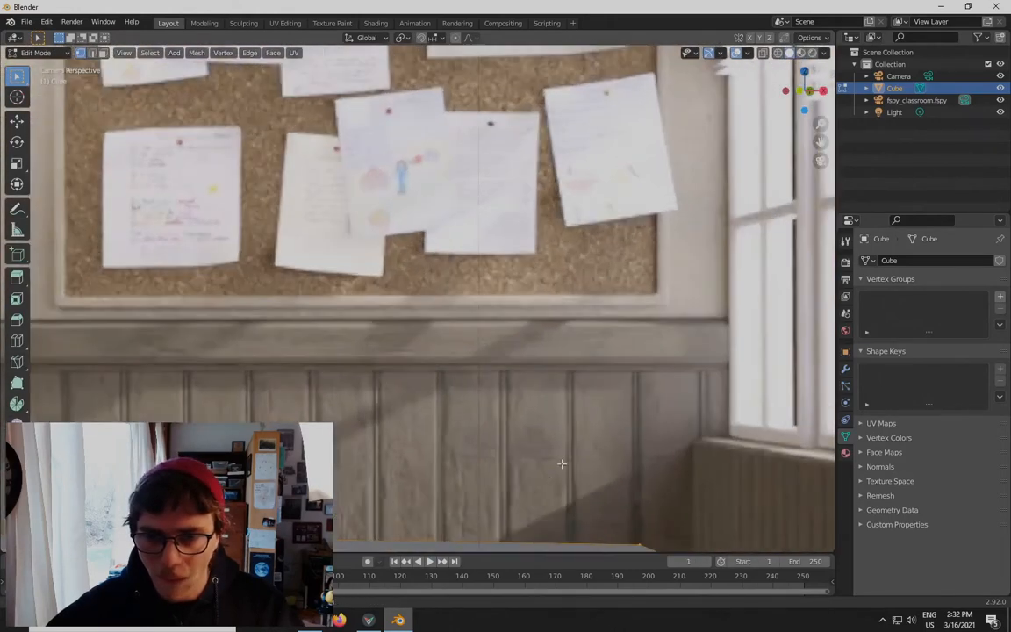
pyautogui.keyDown('shift'); pyautogui.moveTo(476, 418); pyautogui.dragTo(358, 269, button='middle'); pyautogui.keyUp('shift')
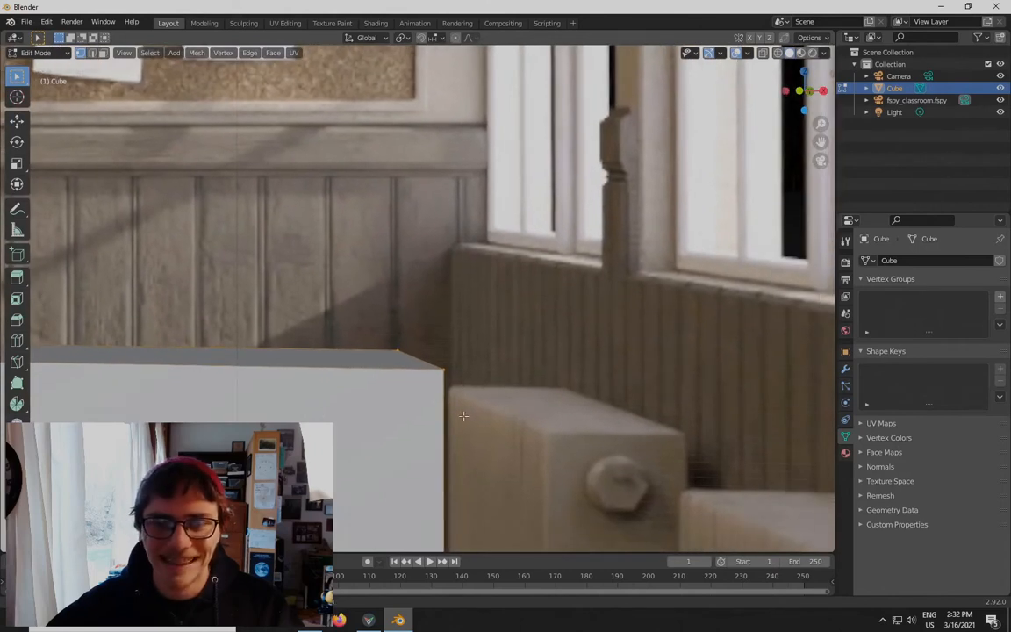
pyautogui.keyDown('shift'); pyautogui.moveTo(463, 416); pyautogui.dragTo(479, 414, button='middle'); pyautogui.keyUp('shift')
pyautogui.press('g')
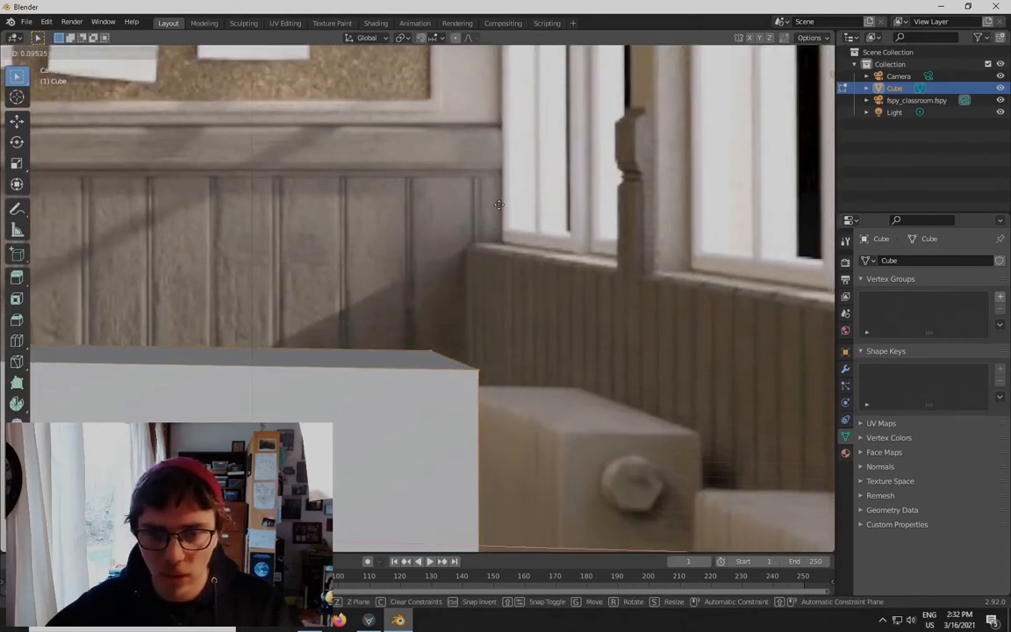
pyautogui.click(574, 281)
pyautogui.scroll(-6, 568, 280)
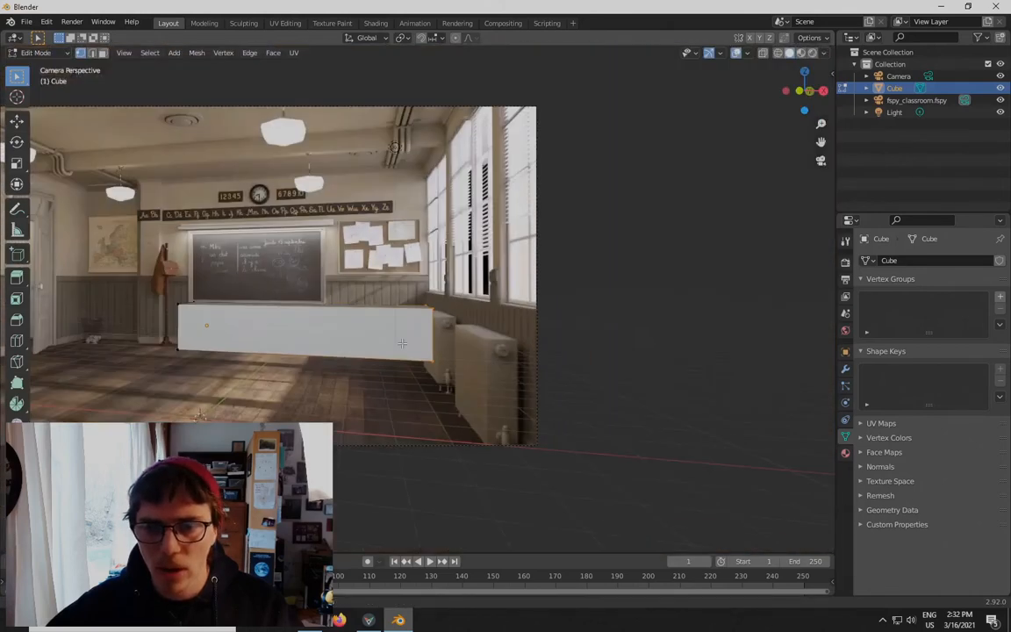
# Pull the right end back along the X axis to line up its rear edge with the room's corner, then deselect it
pyautogui.scroll(6, 507, 275)
pyautogui.scroll(5, 449, 277)
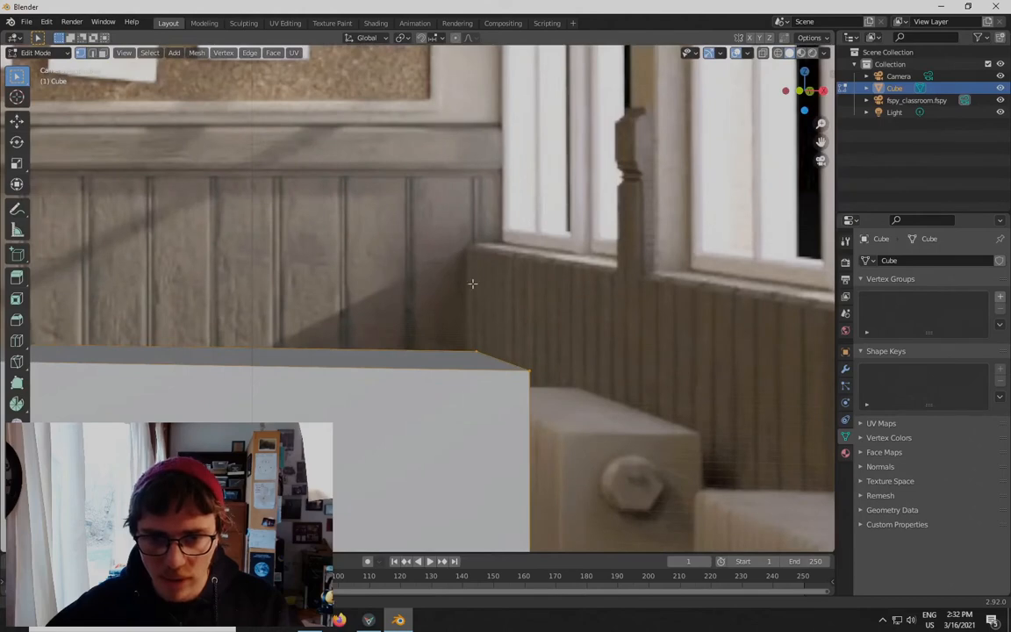
pyautogui.scroll(-3, 469, 243)
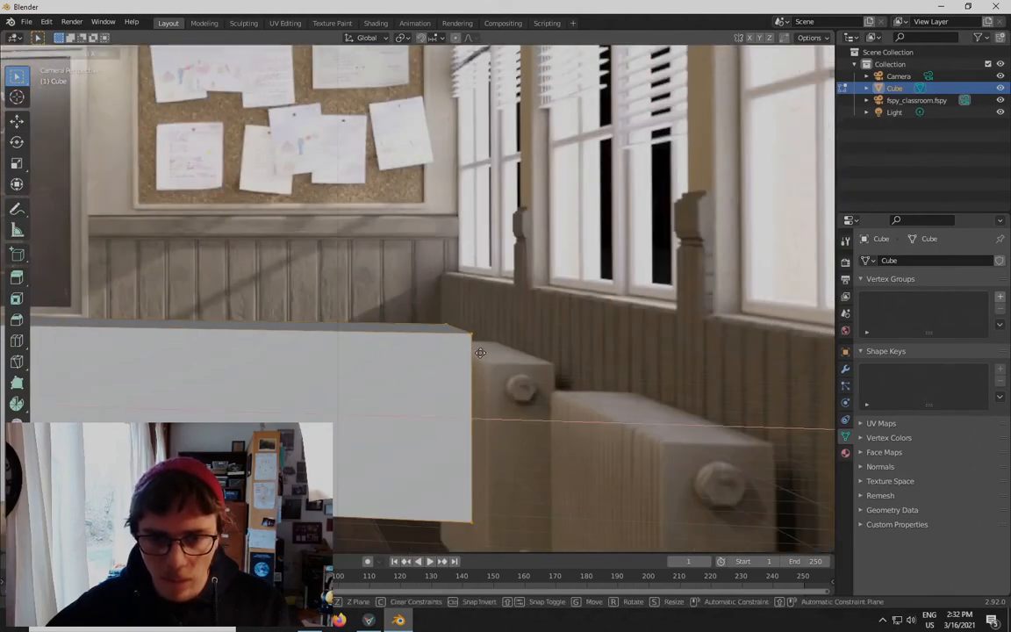
pyautogui.scroll(-4, 491, 334)
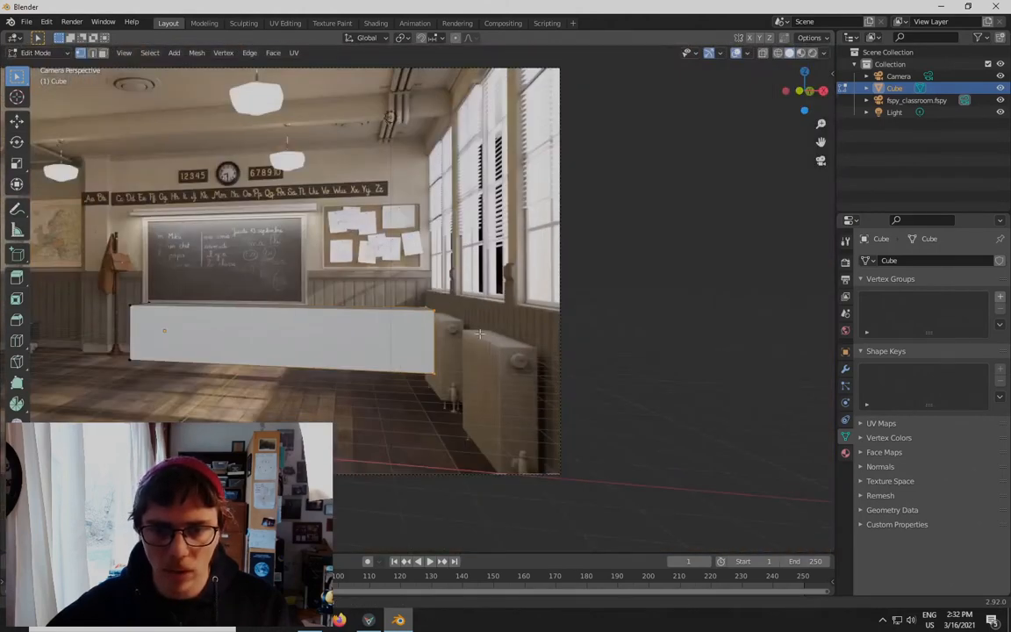
pyautogui.click(481, 334)
pyautogui.scroll(-2, 426, 312)
pyautogui.keyDown('shift'); pyautogui.moveTo(266, 328); pyautogui.dragTo(419, 365, button='middle'); pyautogui.keyUp('shift')
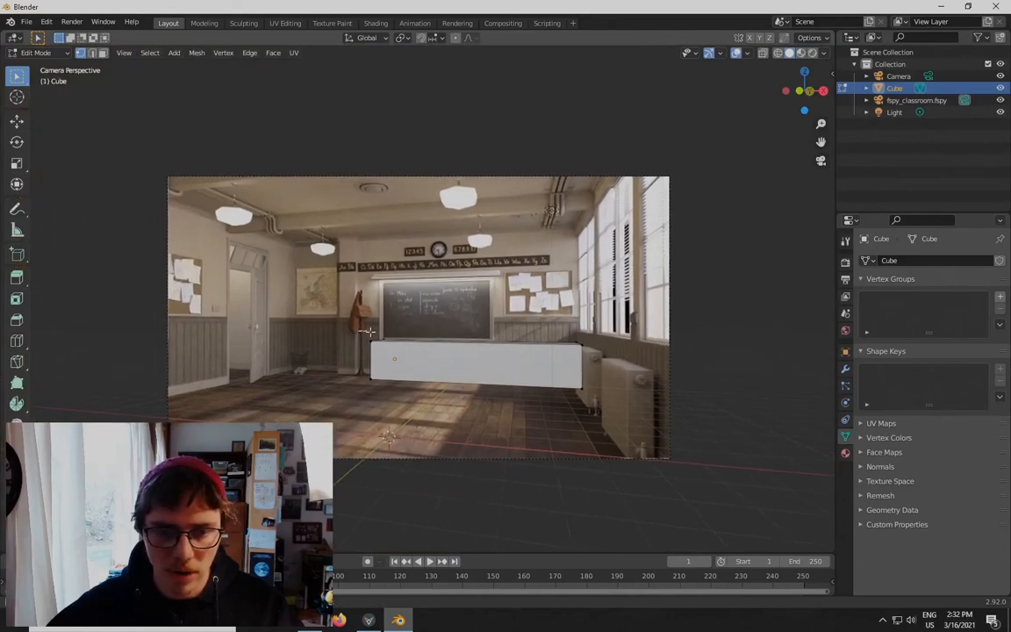
# Switch the viewport to wireframe shading and extend the box's left end along the X axis past the coat rack
pyautogui.click(778, 54)
pyautogui.scroll(2, 294, 364)
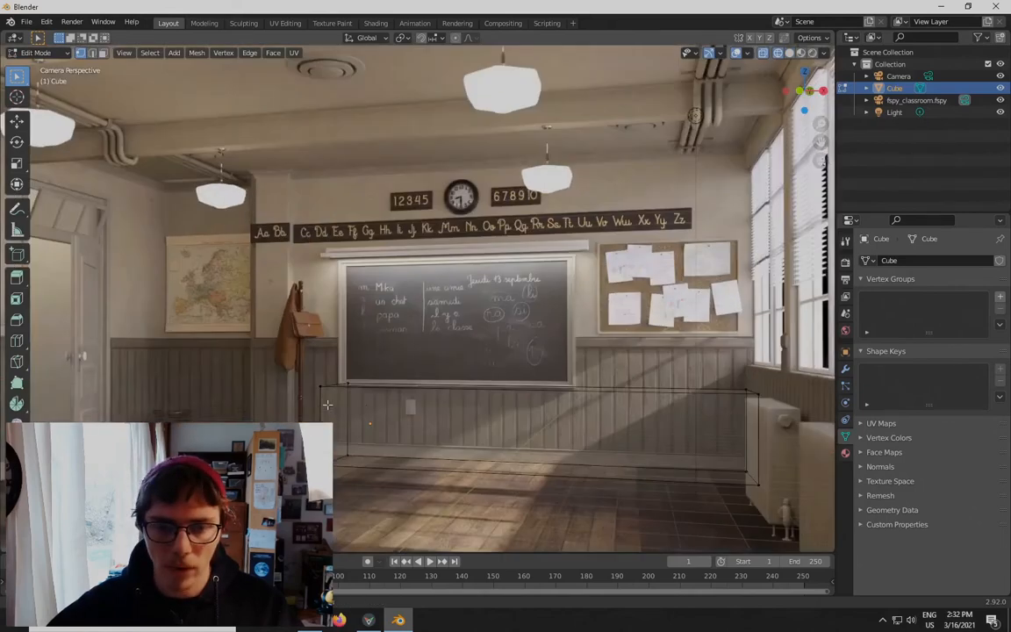
pyautogui.keyDown('shift'); pyautogui.moveTo(275, 360); pyautogui.dragTo(300, 265, button='middle'); pyautogui.keyUp('shift')
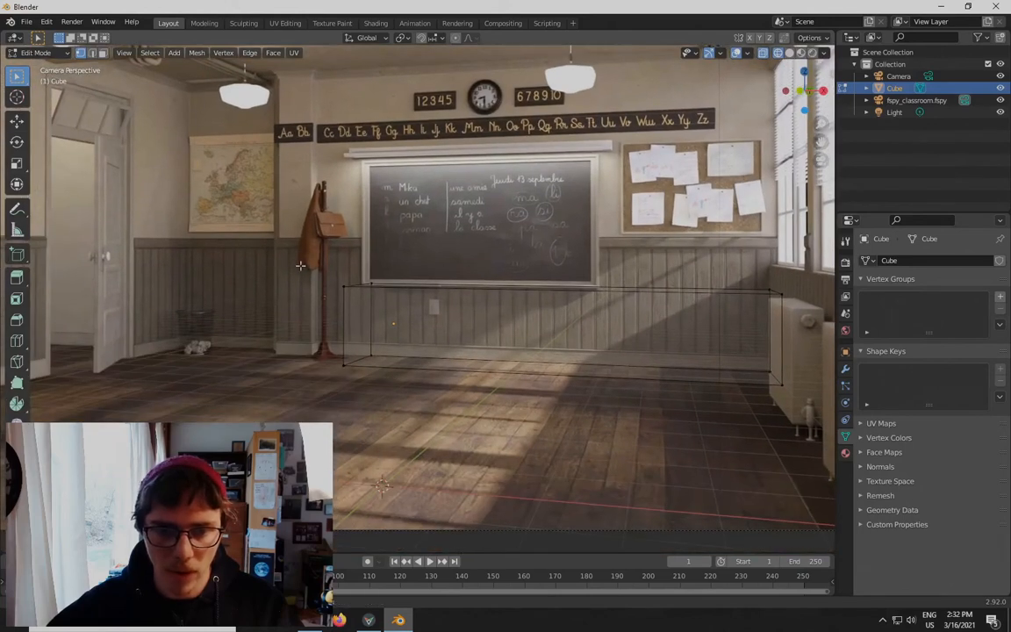
pyautogui.moveTo(312, 260); pyautogui.dragTo(388, 383)
pyautogui.scroll(5, 377, 381)
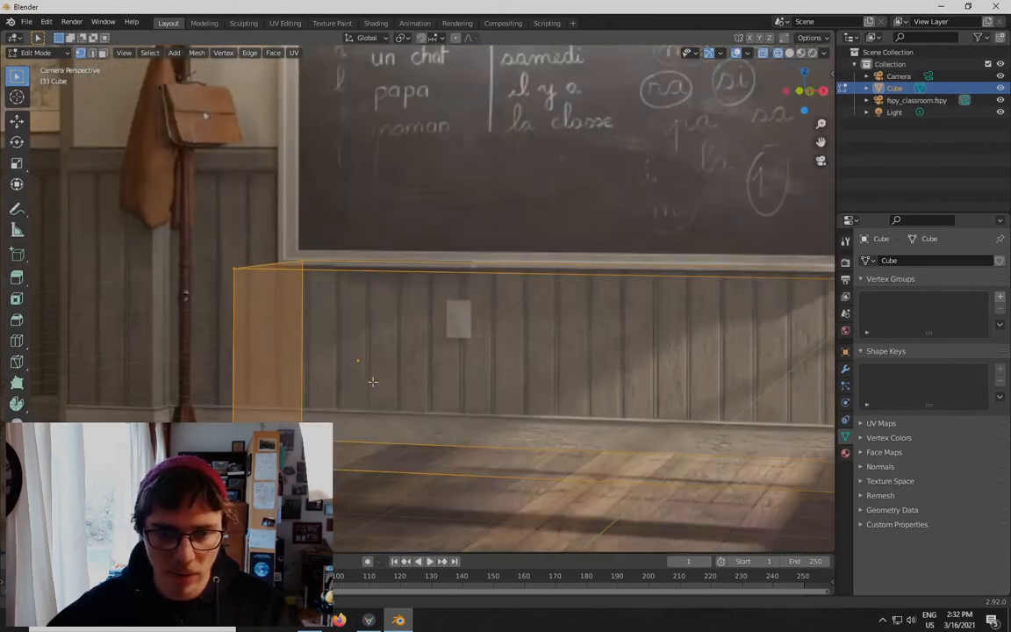
pyautogui.keyDown('shift'); pyautogui.moveTo(277, 397); pyautogui.dragTo(354, 401, button='middle'); pyautogui.keyUp('shift')
pyautogui.scroll(-2, 371, 404)
pyautogui.scroll(-4, 372, 404)
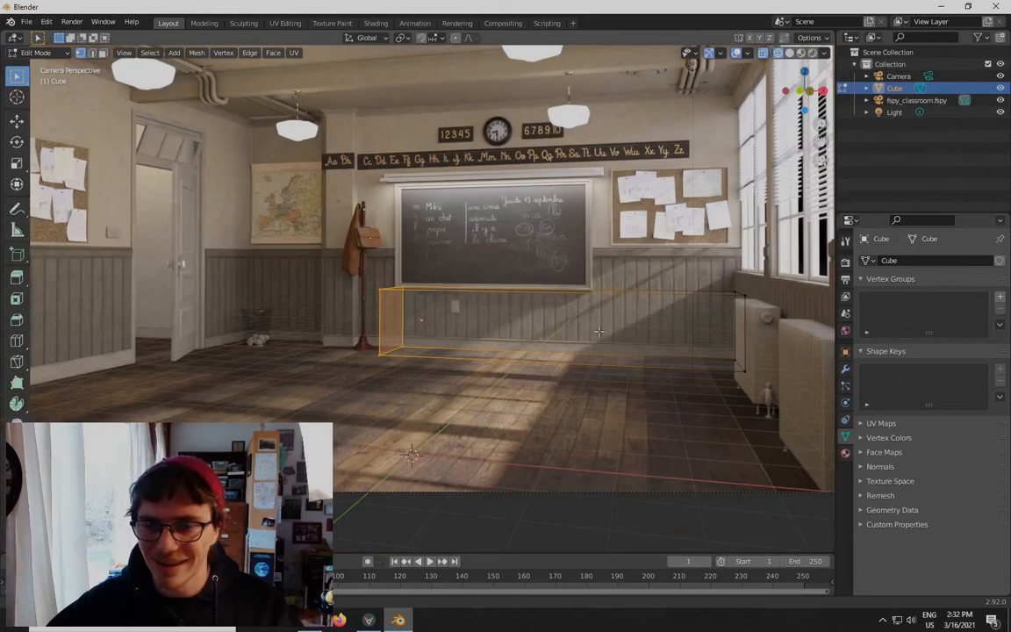
pyautogui.scroll(4, 425, 334)
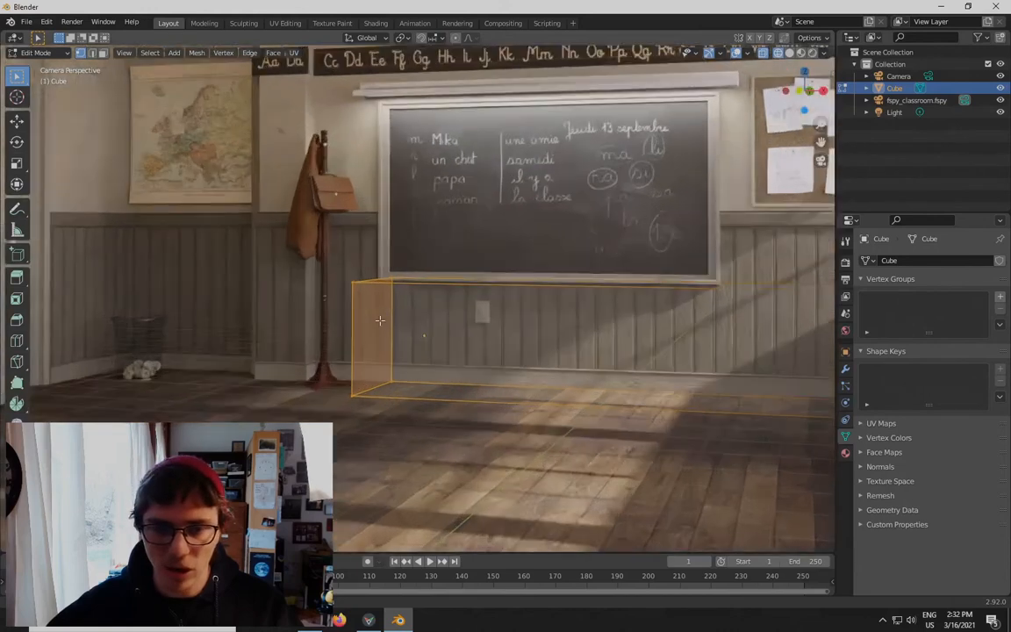
pyautogui.scroll(-1, 425, 335)
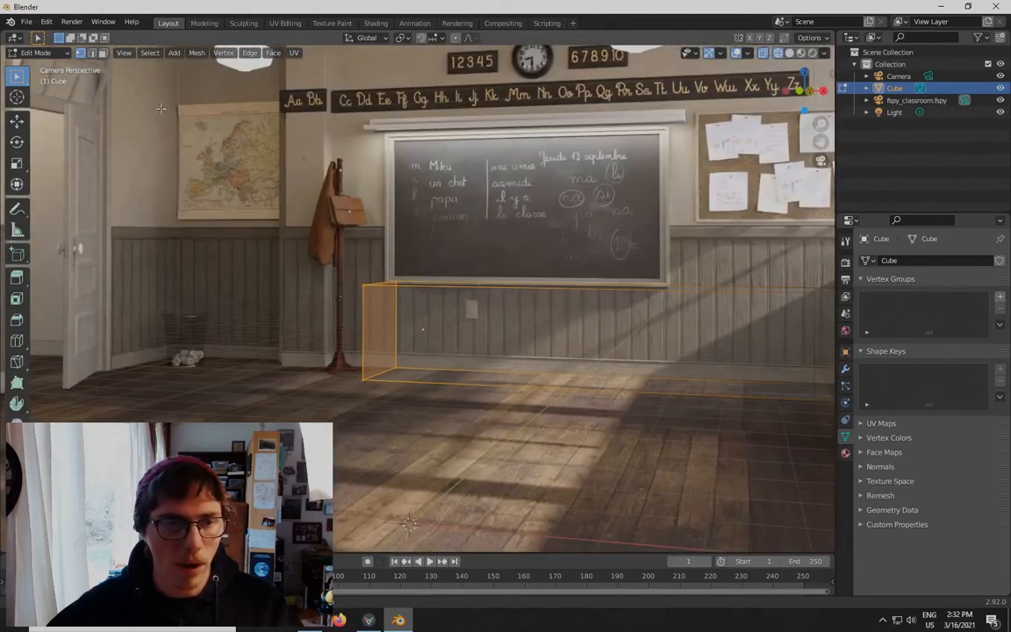
pyautogui.scroll(3, 305, 408)
pyautogui.keyDown('shift'); pyautogui.moveTo(306, 407); pyautogui.dragTo(456, 409, button='middle'); pyautogui.keyUp('shift')
pyautogui.press('g')
pyautogui.press('x')
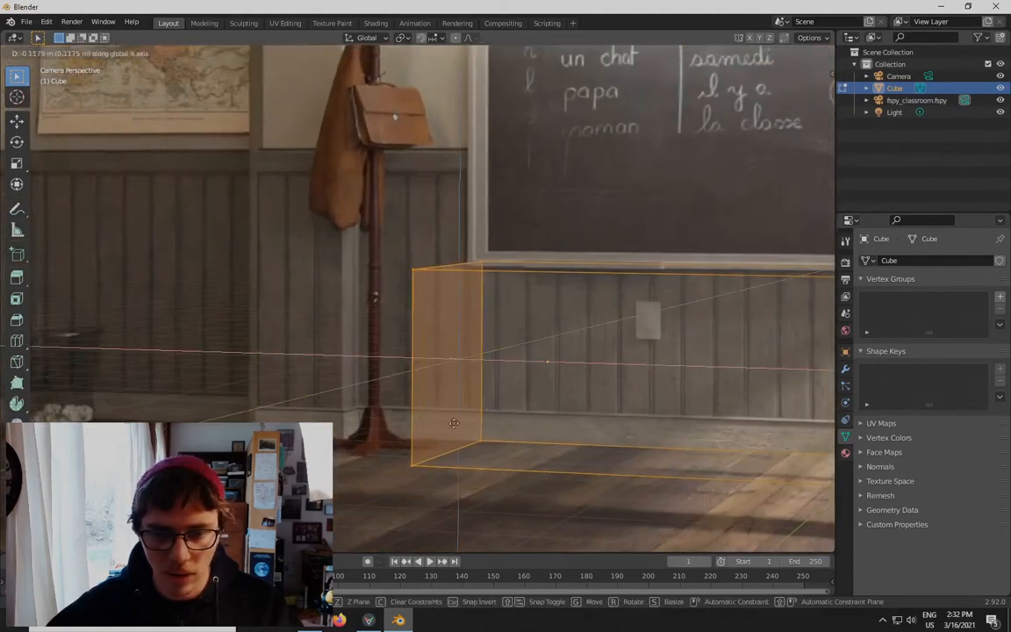
pyautogui.click(306, 395)
pyautogui.keyDown('shift'); pyautogui.moveTo(673, 453); pyautogui.dragTo(698, 450, button='middle'); pyautogui.keyUp('shift')
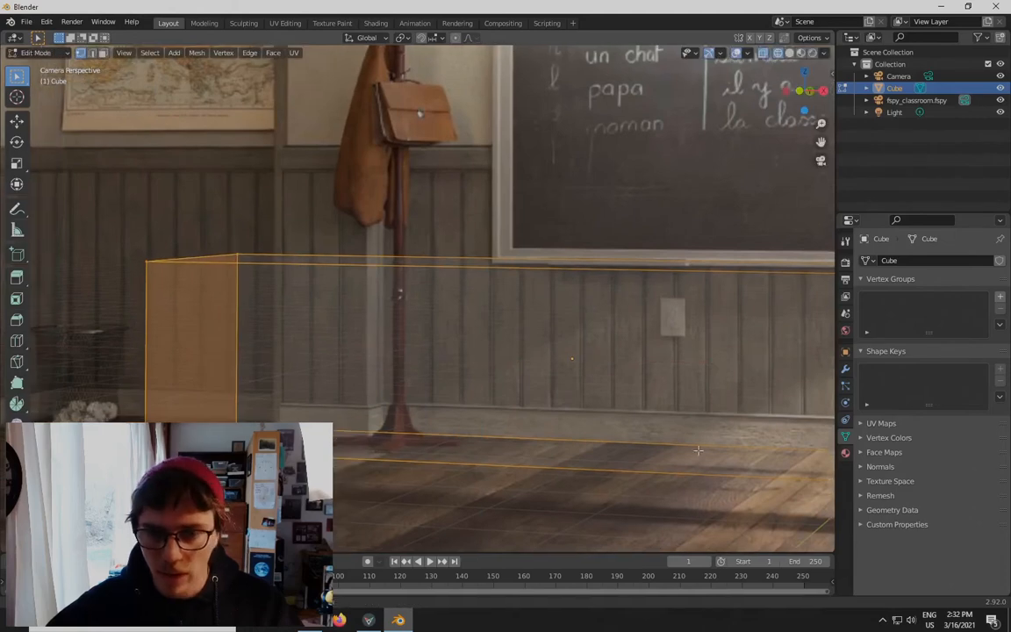
# Push the box's left end farther along the X axis to the room's left rear corner beside the open door
pyautogui.scroll(5, 215, 418)
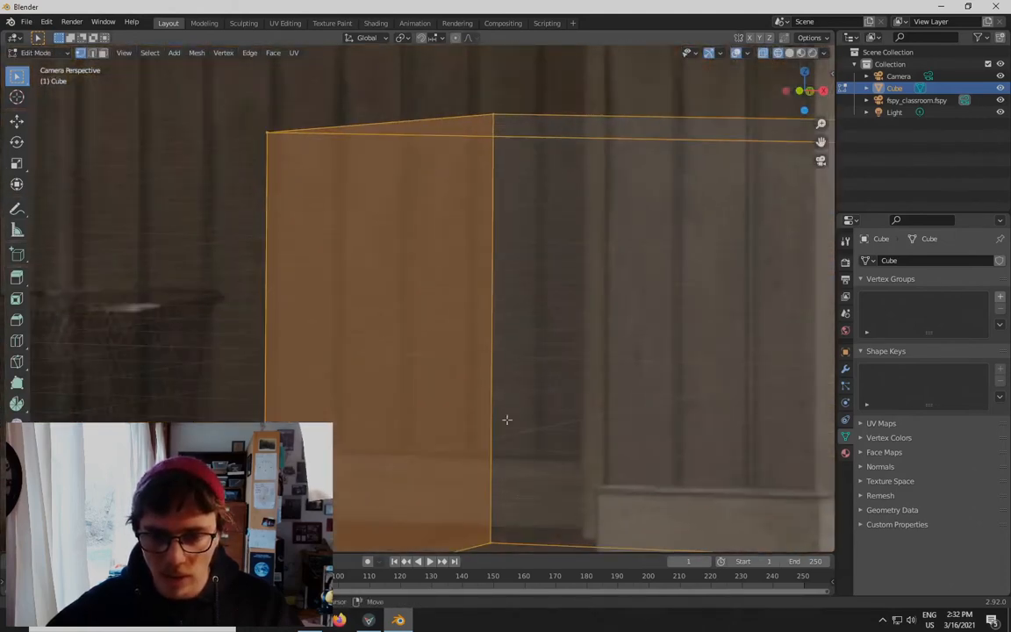
pyautogui.keyDown('shift'); pyautogui.moveTo(555, 550); pyautogui.dragTo(548, 471, button='middle'); pyautogui.keyUp('shift')
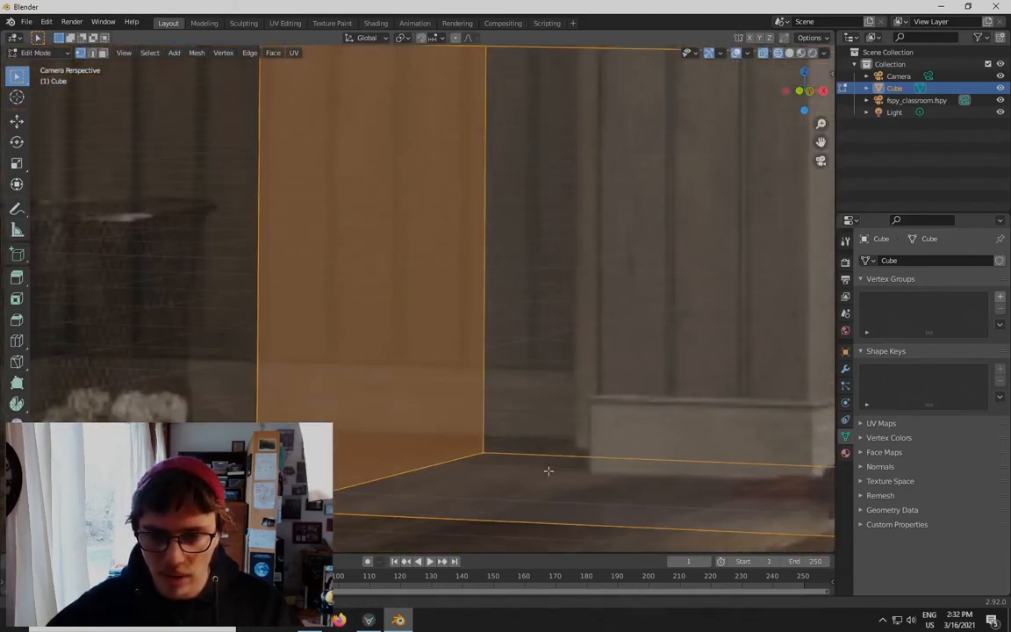
pyautogui.scroll(-4, 509, 423)
pyautogui.scroll(1, 321, 392)
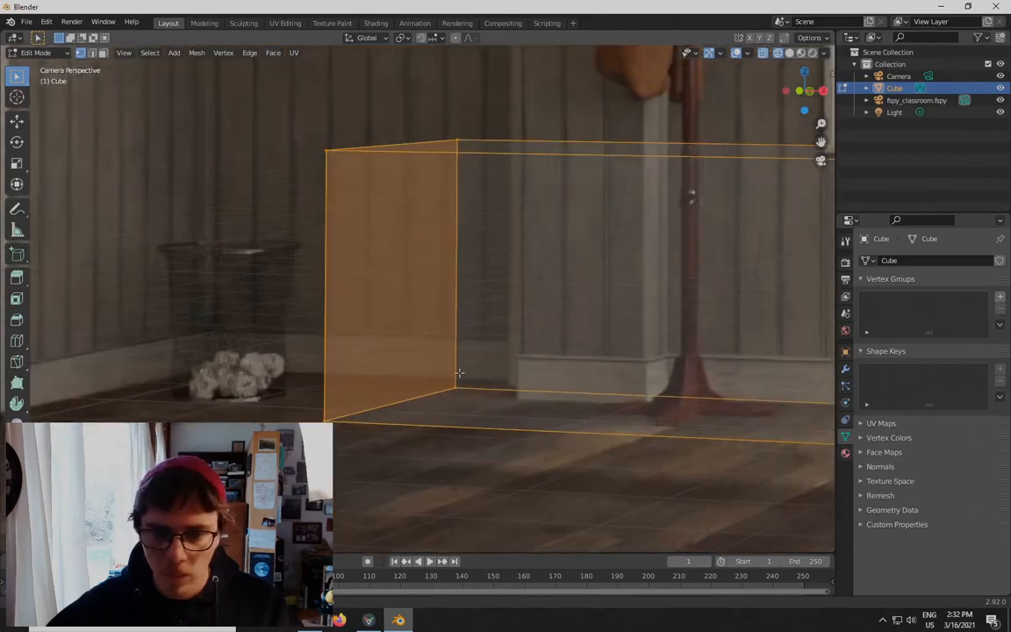
pyautogui.press('g')
pyautogui.press('x')
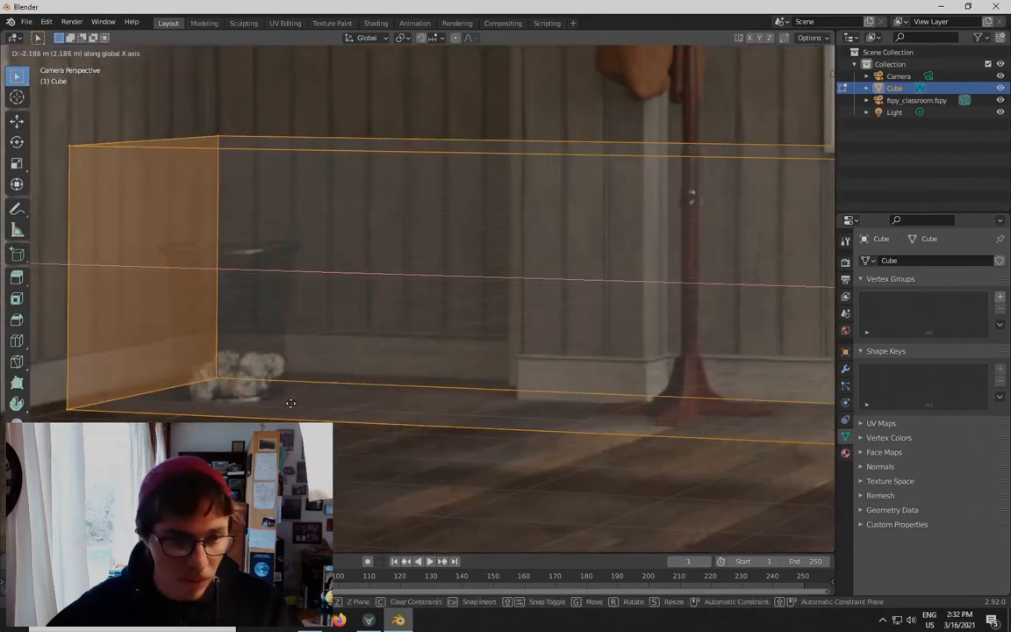
pyautogui.click(263, 400)
pyautogui.keyDown('shift'); pyautogui.moveTo(263, 400); pyautogui.dragTo(451, 379, button='middle'); pyautogui.keyUp('shift')
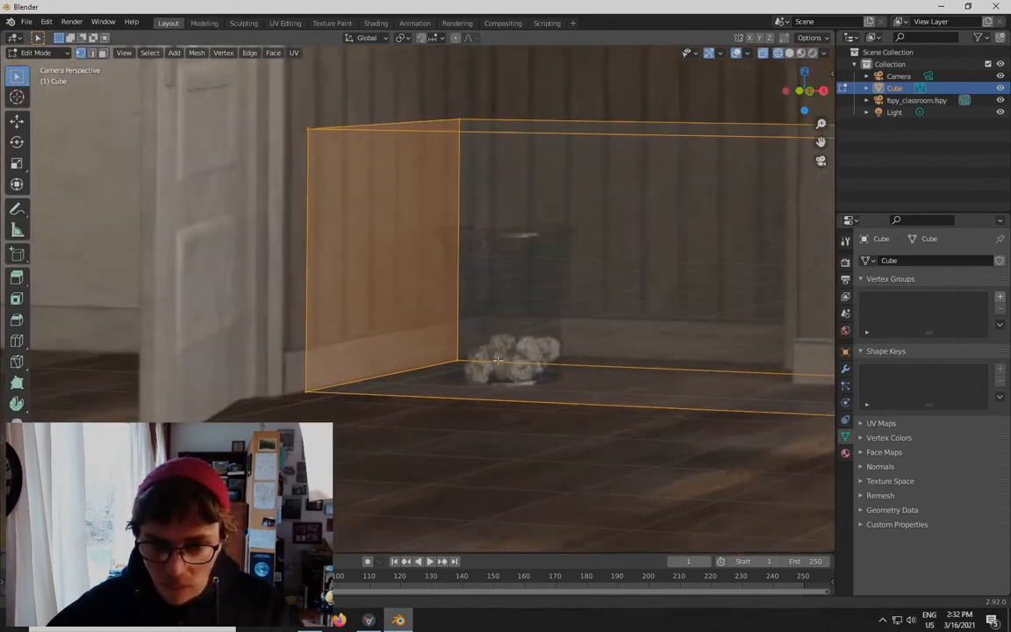
# Fine-tune the left end along the X axis against the left rear corner at floor level, then deselect it
pyautogui.keyDown('shift'); pyautogui.moveTo(525, 154); pyautogui.dragTo(458, 407, button='middle'); pyautogui.keyUp('shift')
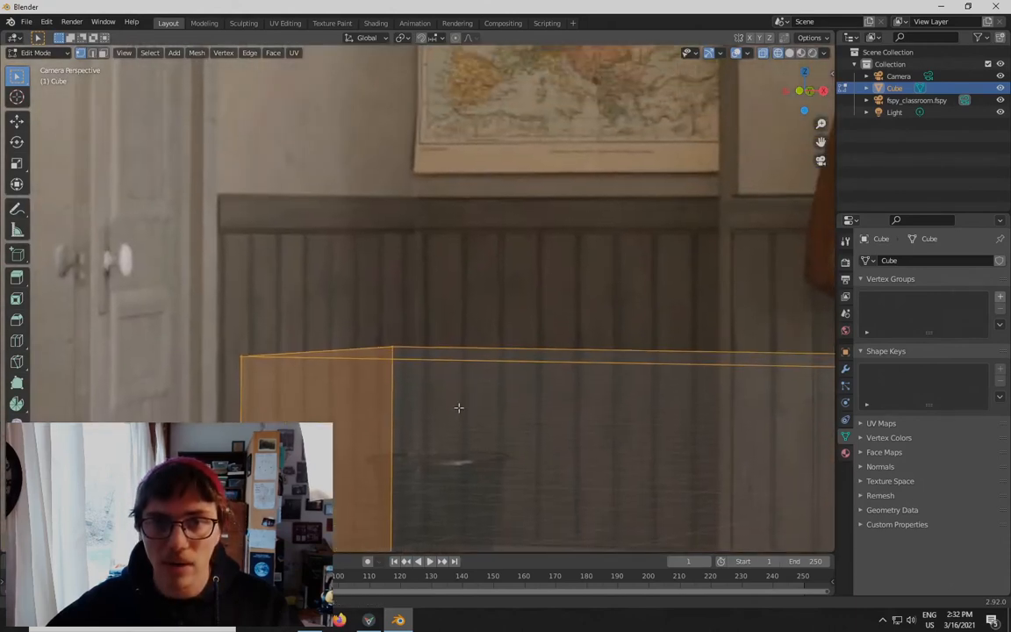
pyautogui.keyDown('shift'); pyautogui.moveTo(350, 524); pyautogui.dragTo(394, 390, button='middle'); pyautogui.keyUp('shift')
pyautogui.scroll(2, 394, 390)
pyautogui.keyDown('shift'); pyautogui.moveTo(390, 435); pyautogui.dragTo(435, 337, button='middle'); pyautogui.keyUp('shift')
pyautogui.press('g')
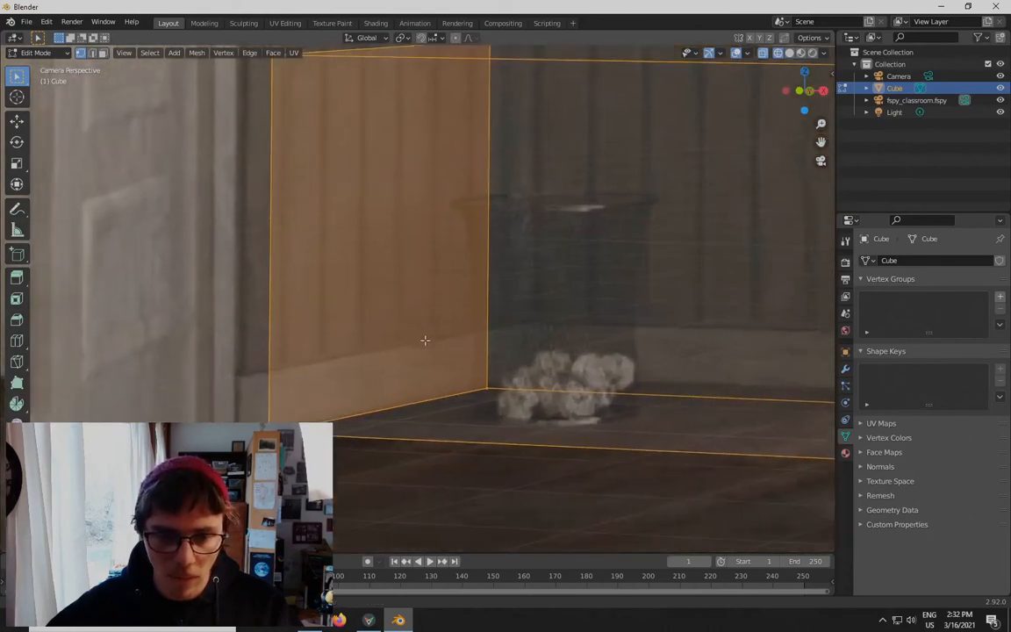
pyautogui.press('x')
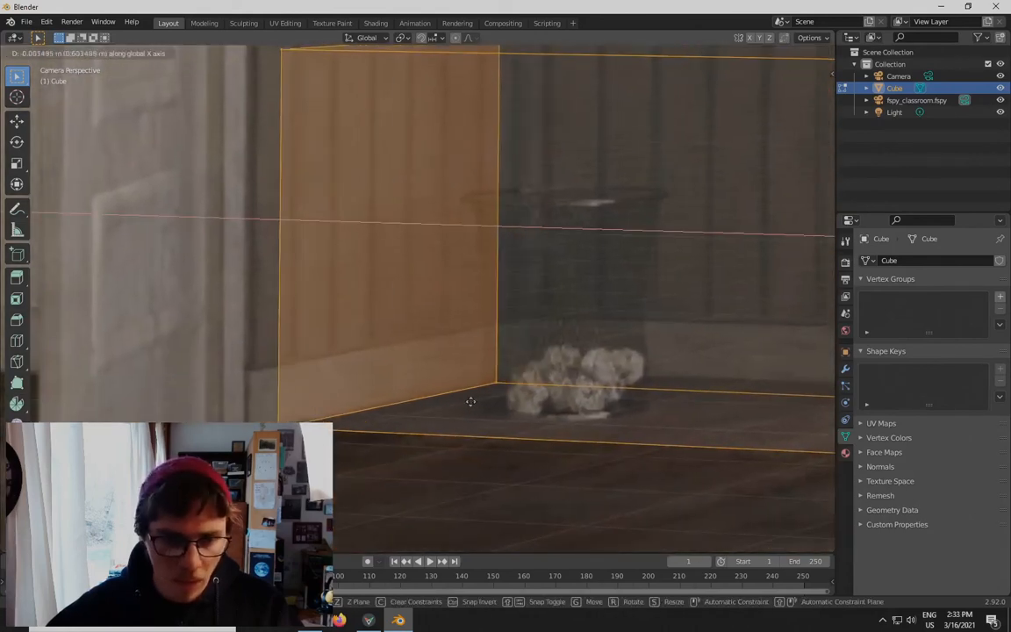
pyautogui.click(464, 399)
pyautogui.scroll(-4, 608, 170)
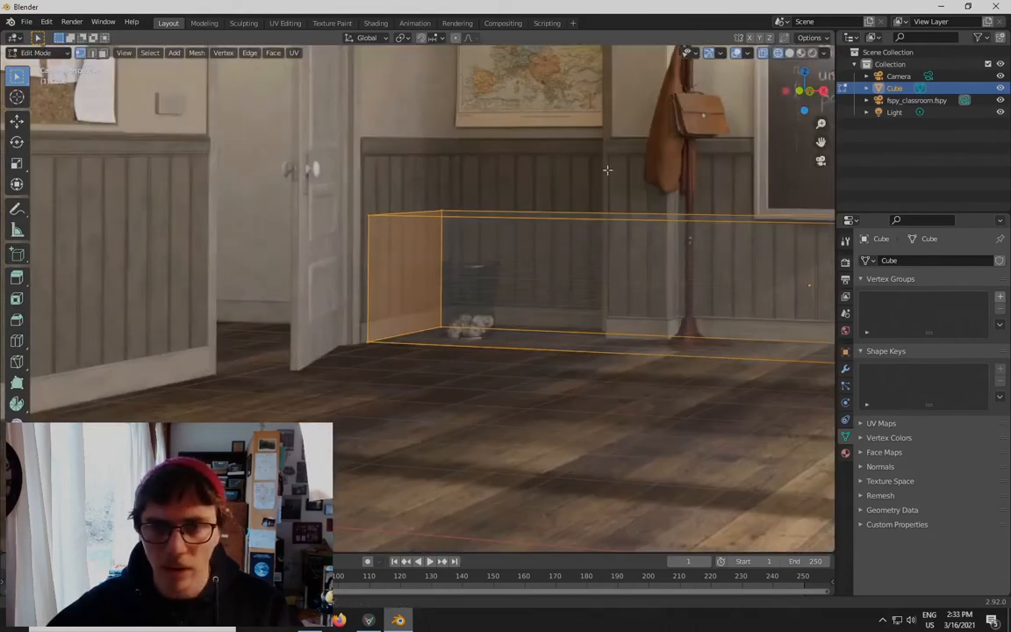
pyautogui.scroll(-4, 464, 229)
pyautogui.scroll(-3, 450, 160)
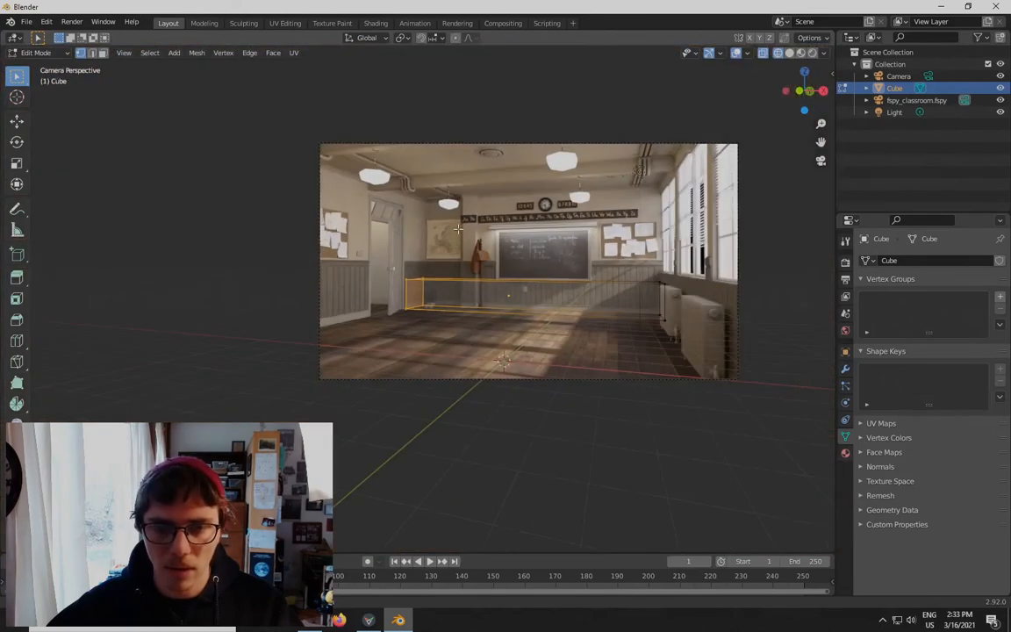
pyautogui.scroll(5, 395, 246)
pyautogui.scroll(-4, 347, 324)
pyautogui.scroll(4, 348, 324)
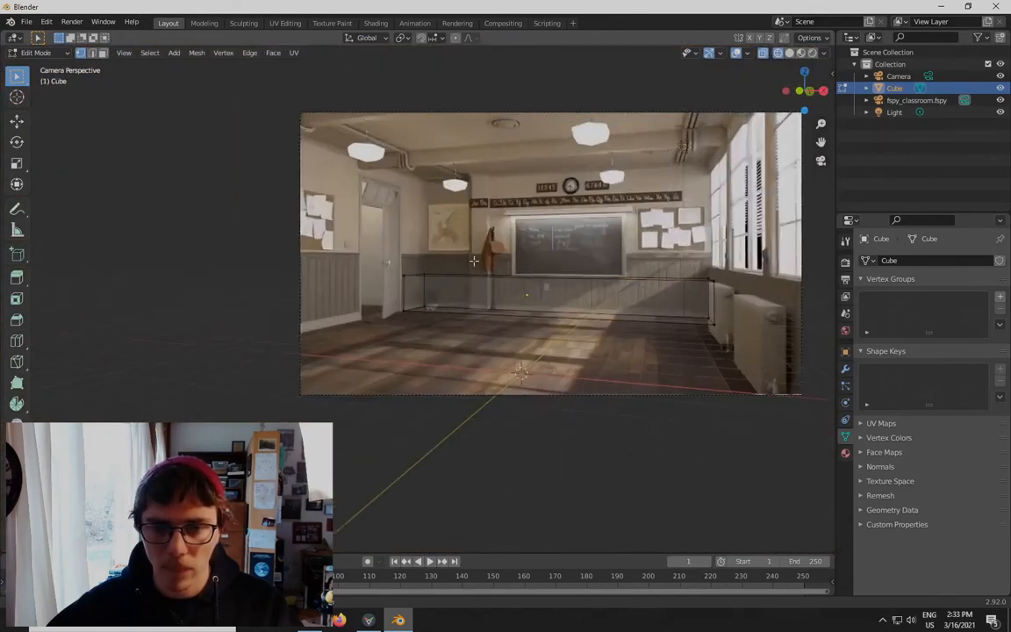
# Switch to face selection and raise the box's top face along the Z axis above the blackboard
pyautogui.moveTo(347, 324); pyautogui.dragTo(487, 217, button='middle')
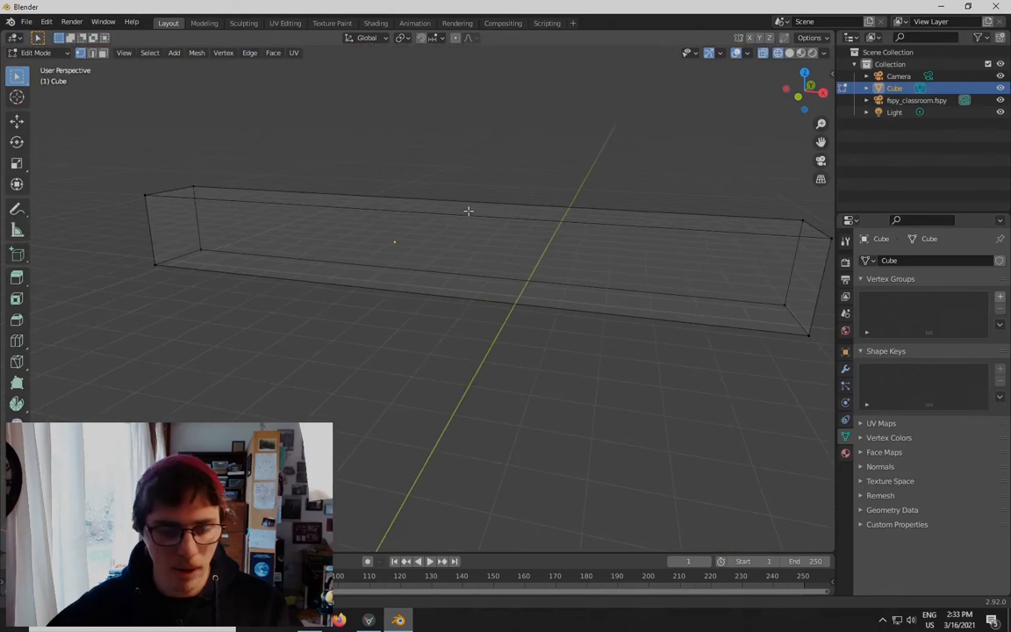
pyautogui.press('3')
pyautogui.scroll(-6, 437, 207)
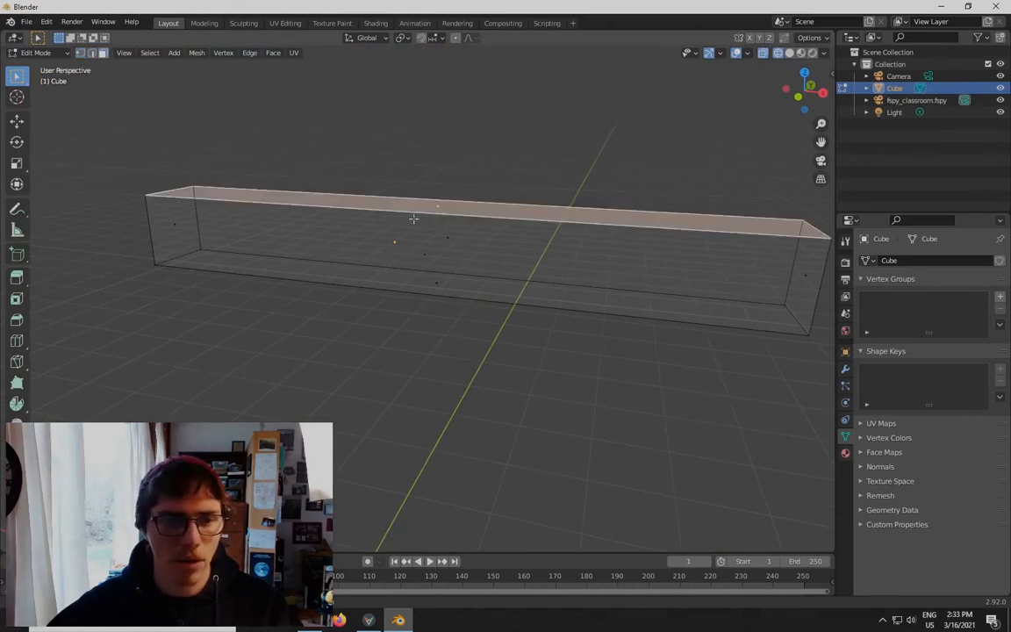
pyautogui.press('KP_0')
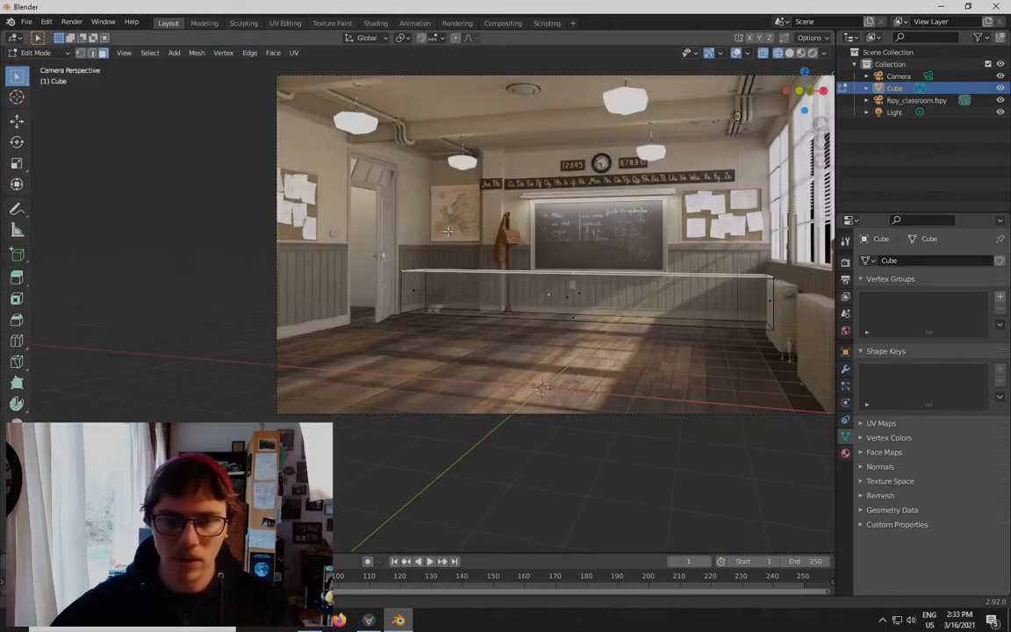
pyautogui.keyDown('shift'); pyautogui.moveTo(565, 290); pyautogui.dragTo(425, 354, button='middle'); pyautogui.keyUp('shift')
pyautogui.scroll(1, 418, 355)
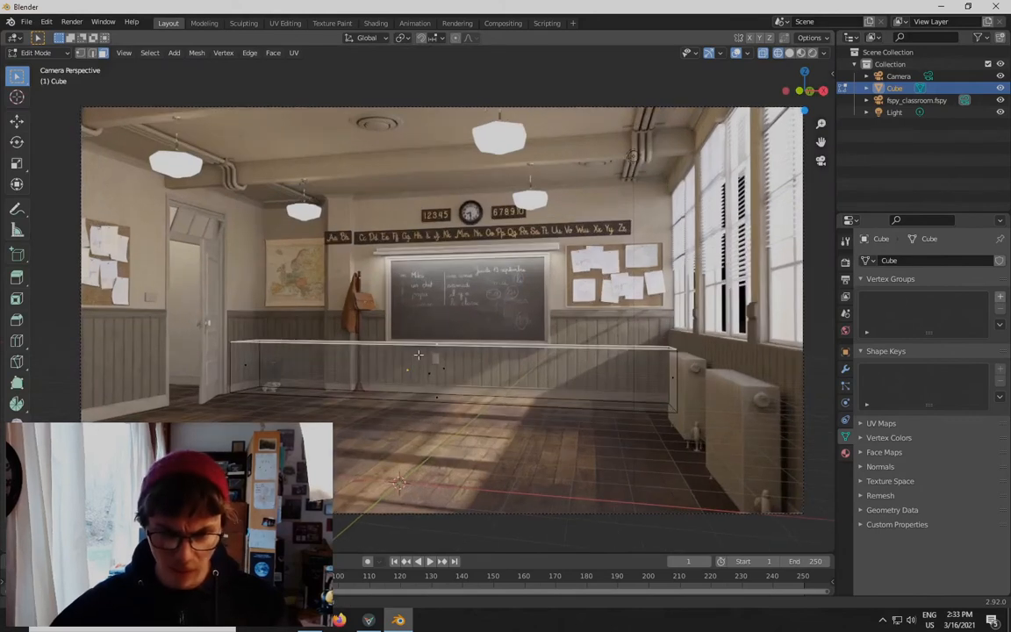
pyautogui.press('g')
pyautogui.press('z')
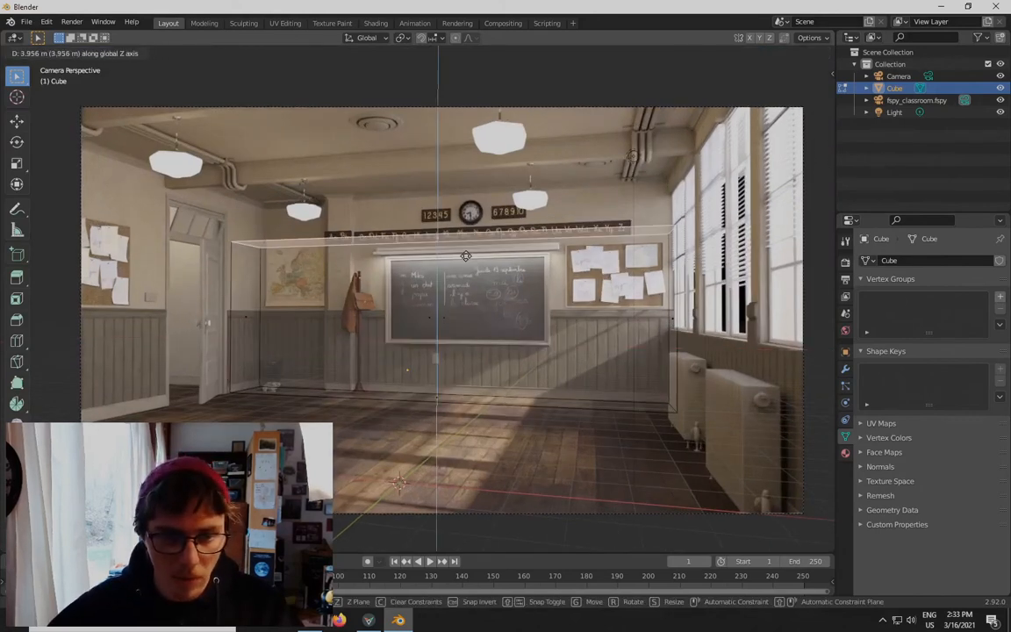
pyautogui.click(420, 212)
# Raise the top face about 0.46 m along the Z axis to meet the rear wall's ceiling edge
pyautogui.scroll(7, 180, 179)
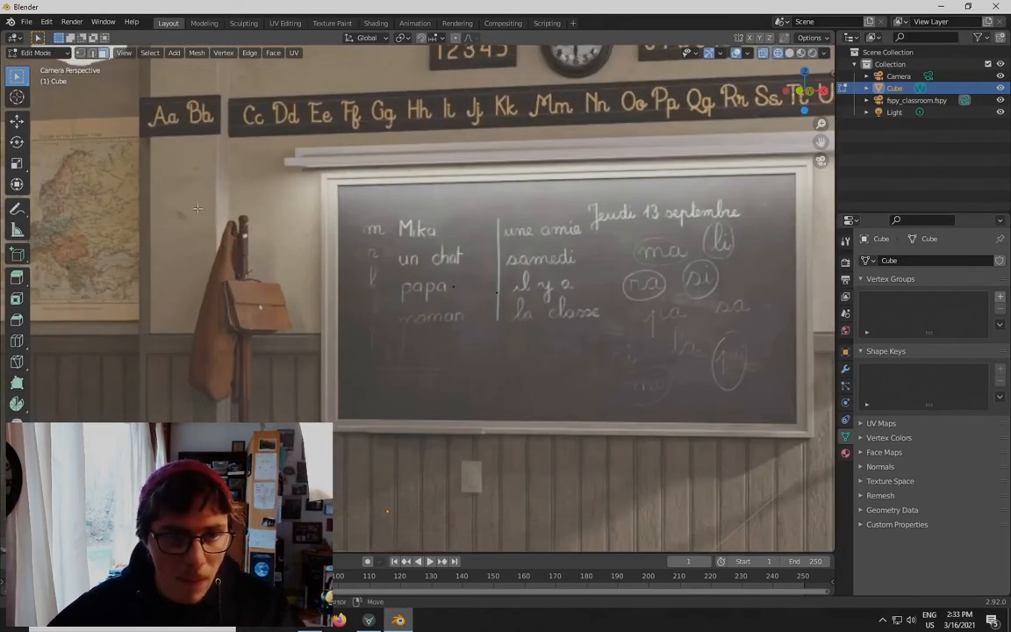
pyautogui.keyDown('shift'); pyautogui.moveTo(125, 155); pyautogui.dragTo(341, 327, button='middle'); pyautogui.keyUp('shift')
pyautogui.press('g')
pyautogui.press('z')
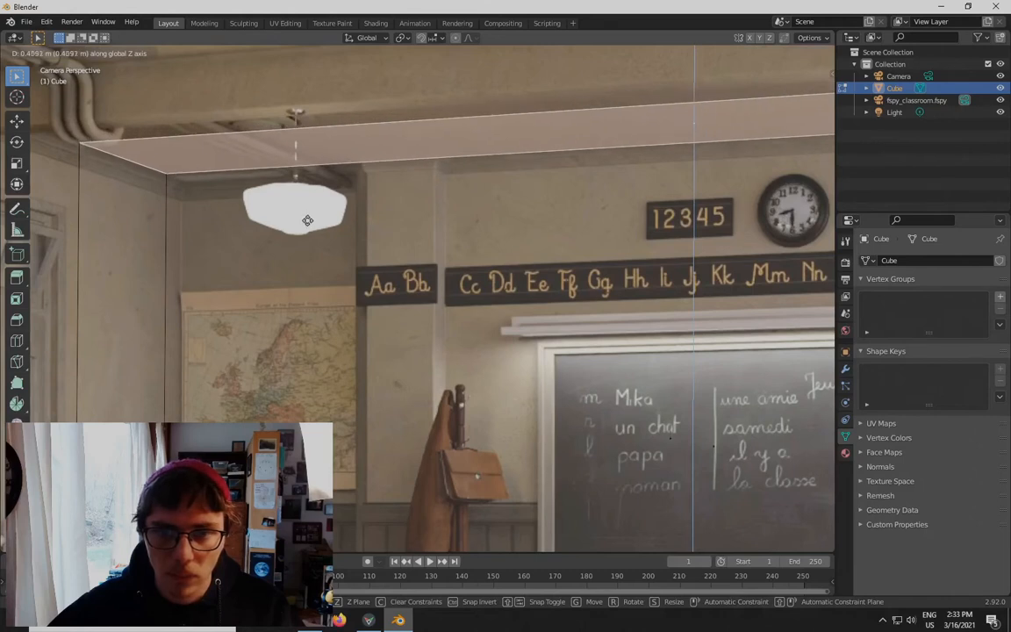
pyautogui.click(307, 214)
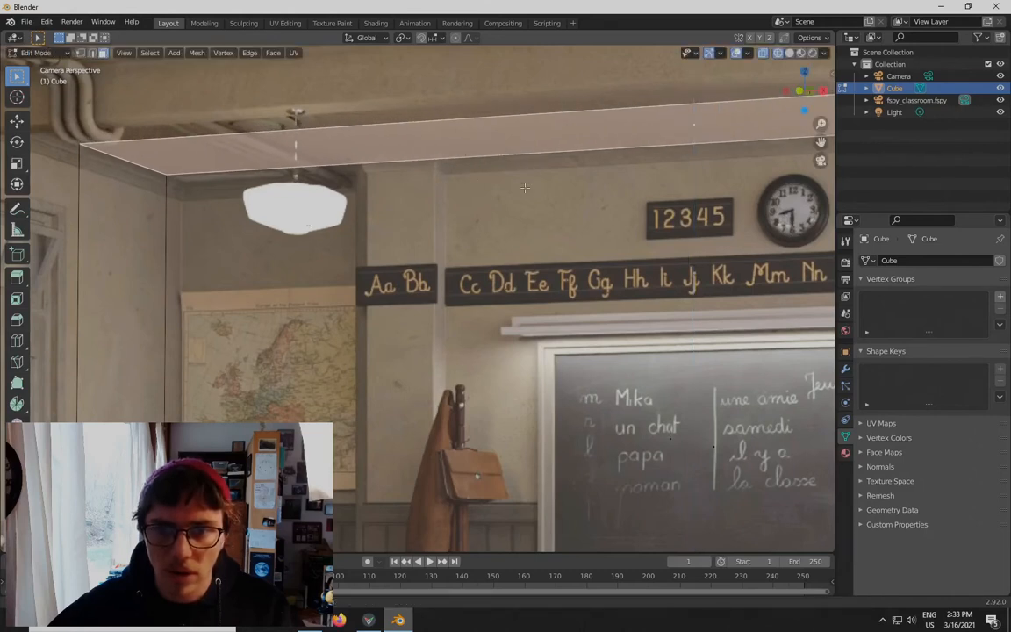
# Lower the top face along the Z axis to the level of the alphabet strip
pyautogui.press('g')
pyautogui.press('z')
pyautogui.click(437, 113)
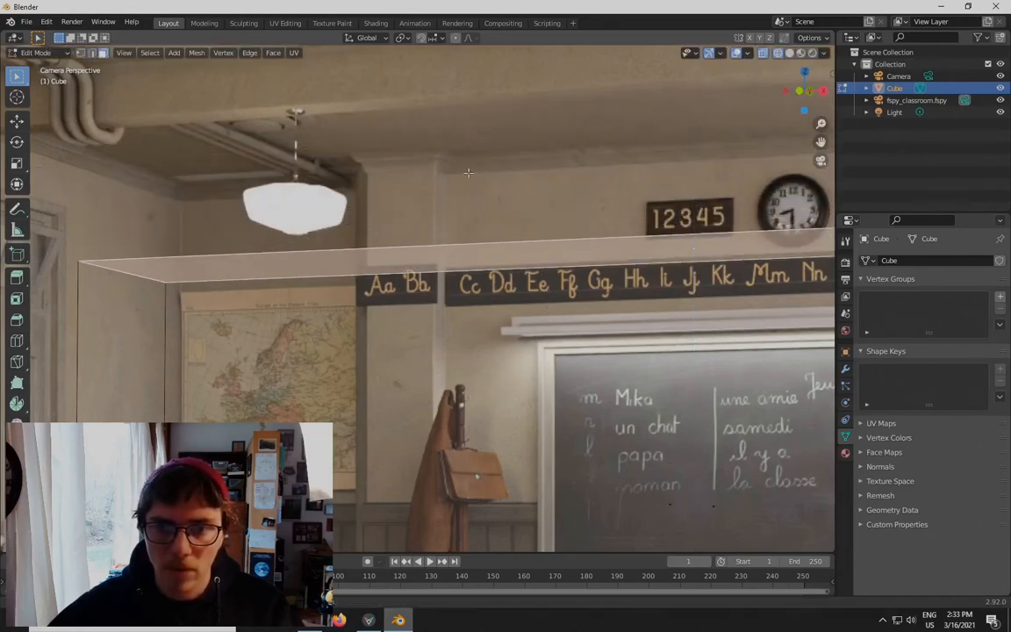
# Raise the top face about 1.3 m along the Z axis, lining up its rear edge with the ceiling
pyautogui.press('g')
pyautogui.press('z')
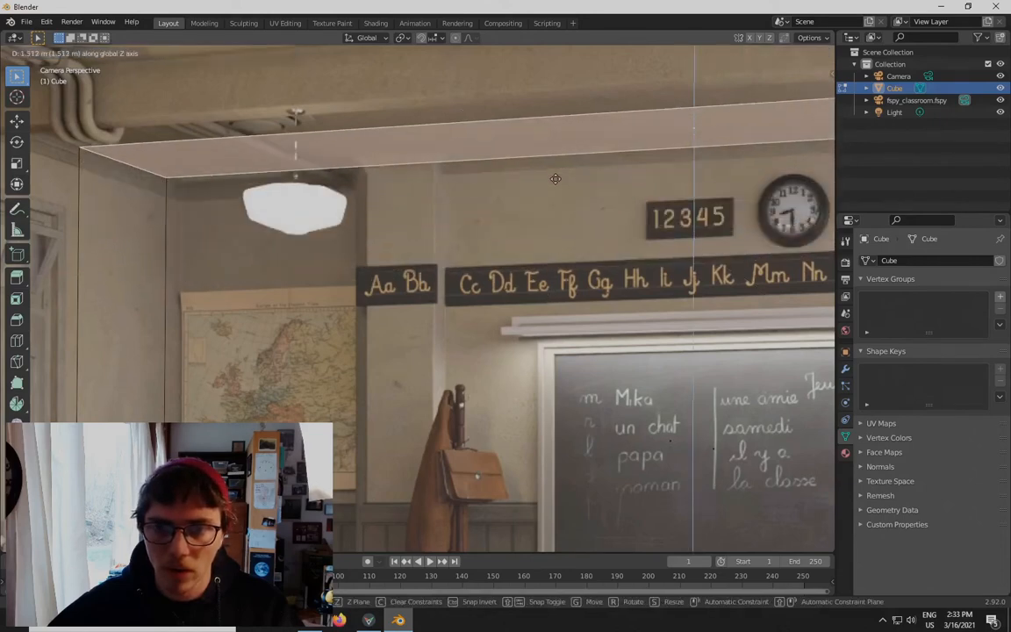
pyautogui.click(556, 177)
pyautogui.scroll(-4, 485, 266)
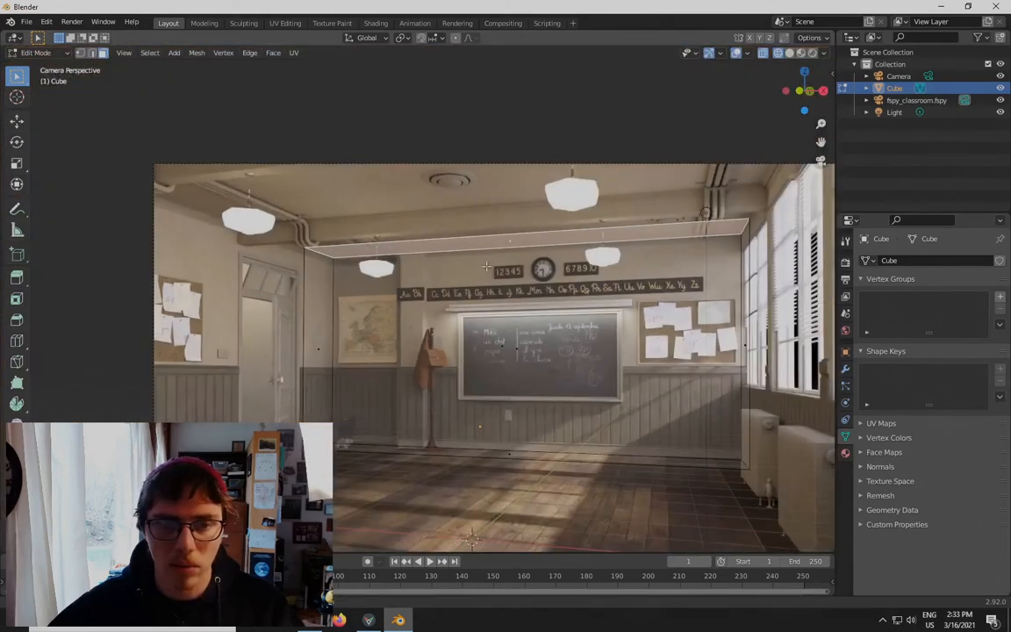
pyautogui.scroll(2, 620, 301)
pyautogui.scroll(2, 717, 216)
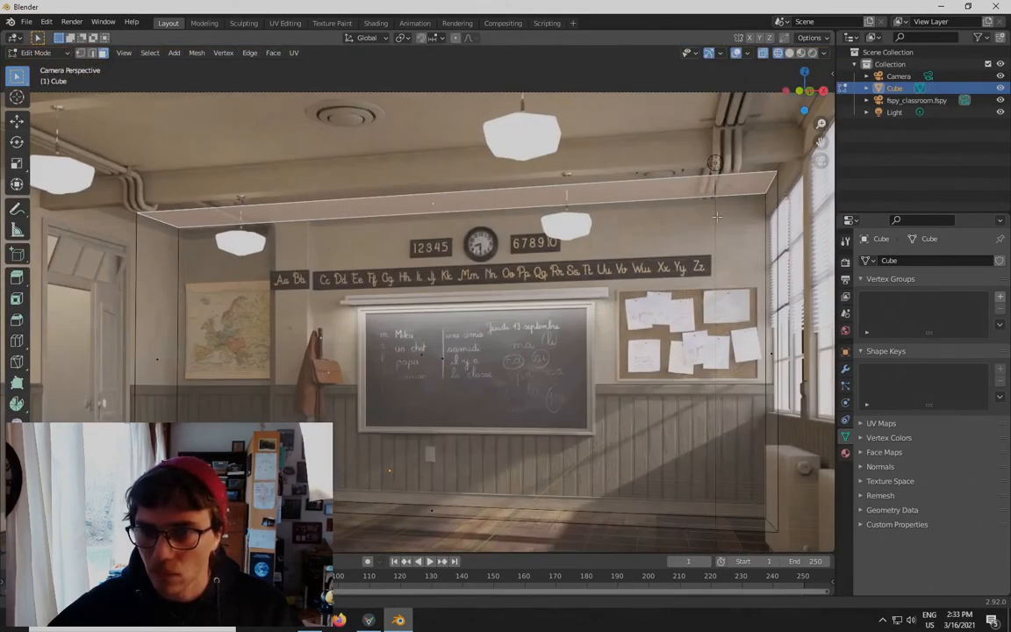
pyautogui.scroll(-2, 723, 213)
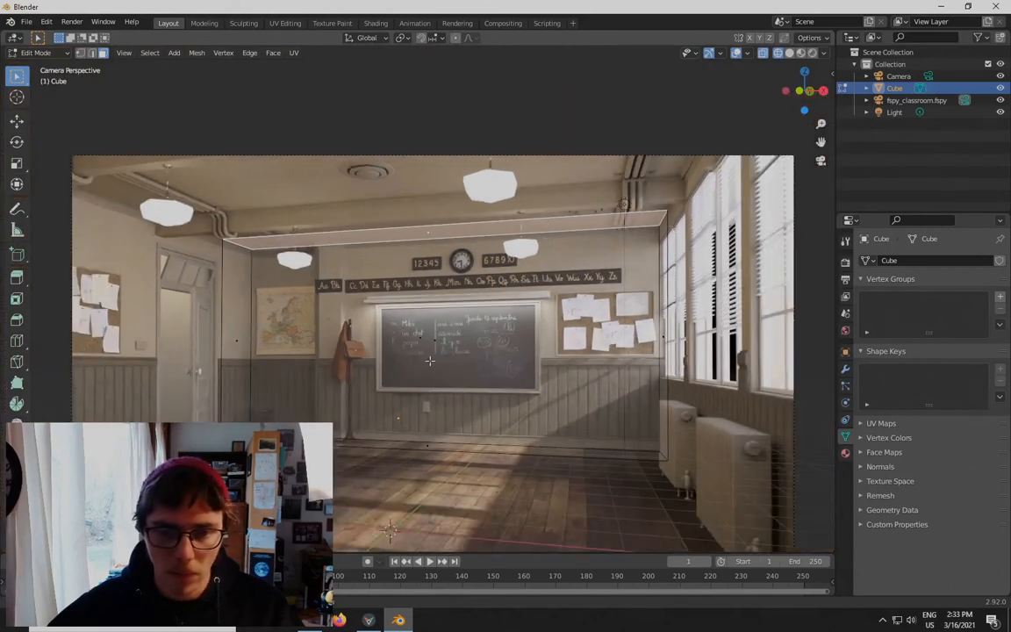
# Pull the box's front face about 10 m along the negative Y axis toward the camera to enclose the room
pyautogui.click(411, 336)
pyautogui.press('g')
pyautogui.press('x')
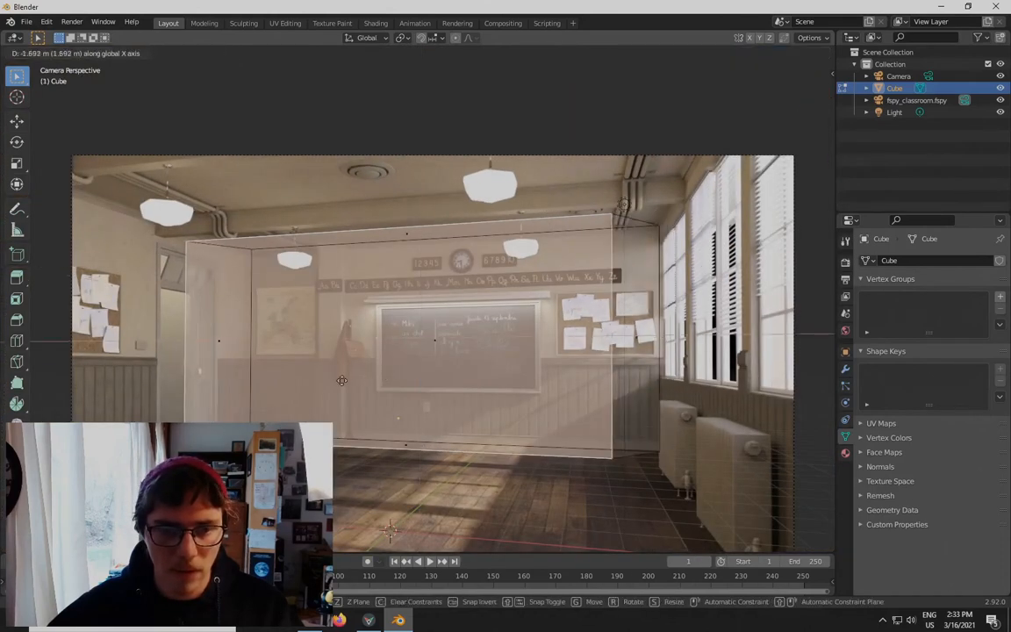
pyautogui.press('y')
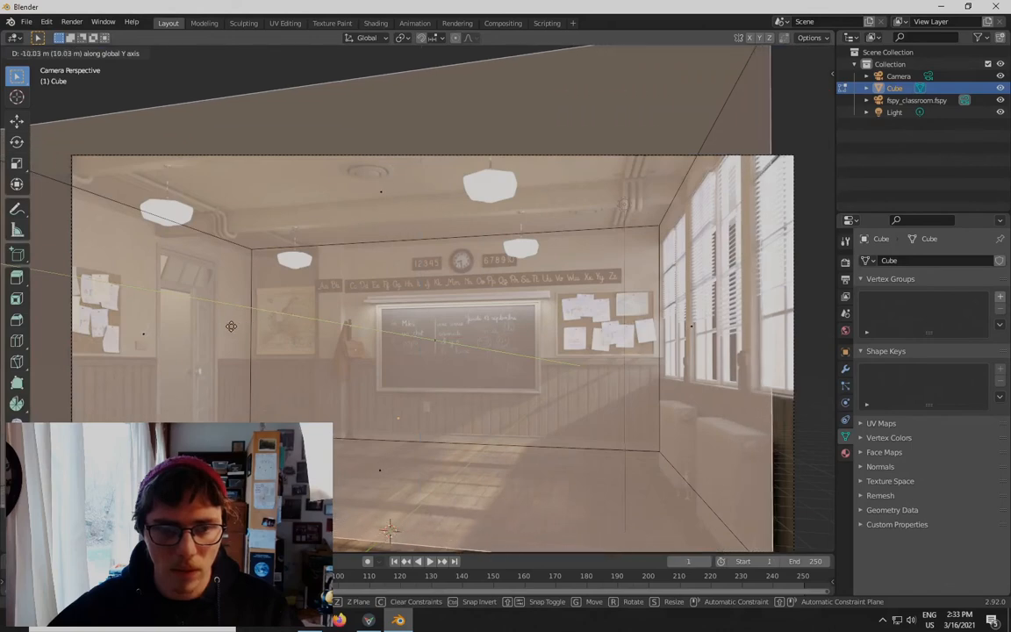
pyautogui.click(226, 337)
pyautogui.scroll(-4, 447, 343)
pyautogui.moveTo(465, 342)
pyautogui.mouseDown(button='middle')
pyautogui.moveTo(365, 370)
pyautogui.moveTo(455, 375)
pyautogui.moveTo(575, 355)
pyautogui.moveTo(462, 327)
pyautogui.mouseUp(button='middle')
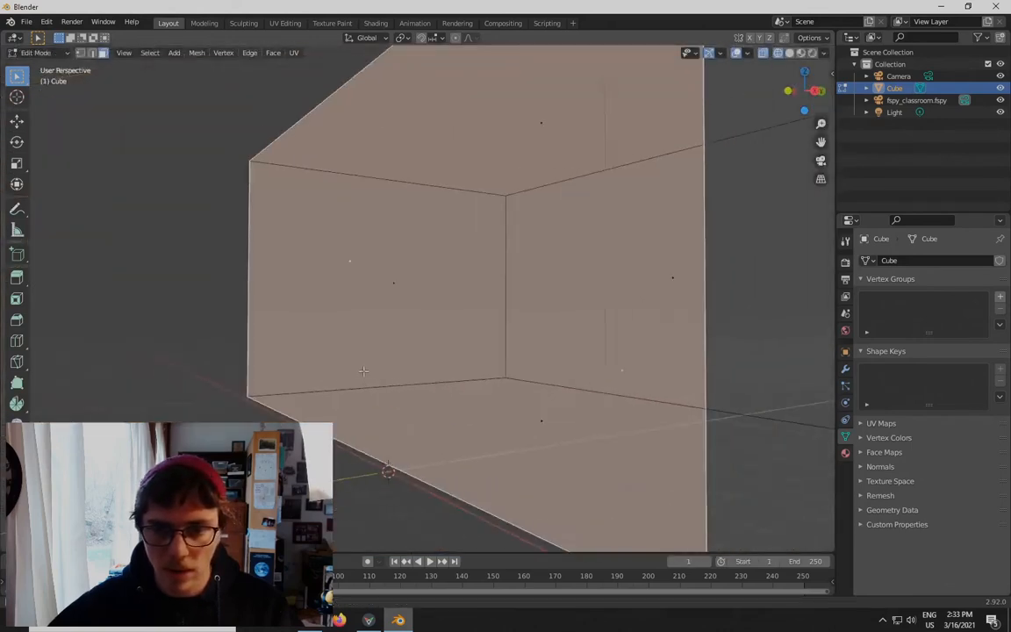
# Return to the camera view and split the viewport into a camera view and a free perspective view side by side
pyautogui.scroll(-5, 454, 375)
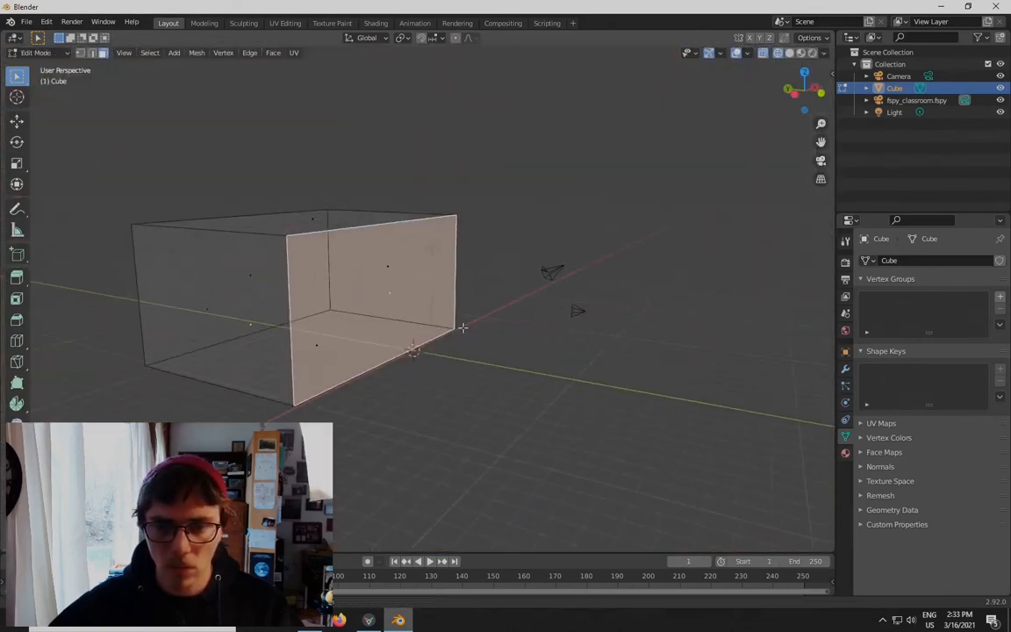
pyautogui.press('KP_0')
pyautogui.scroll(-2, 474, 304)
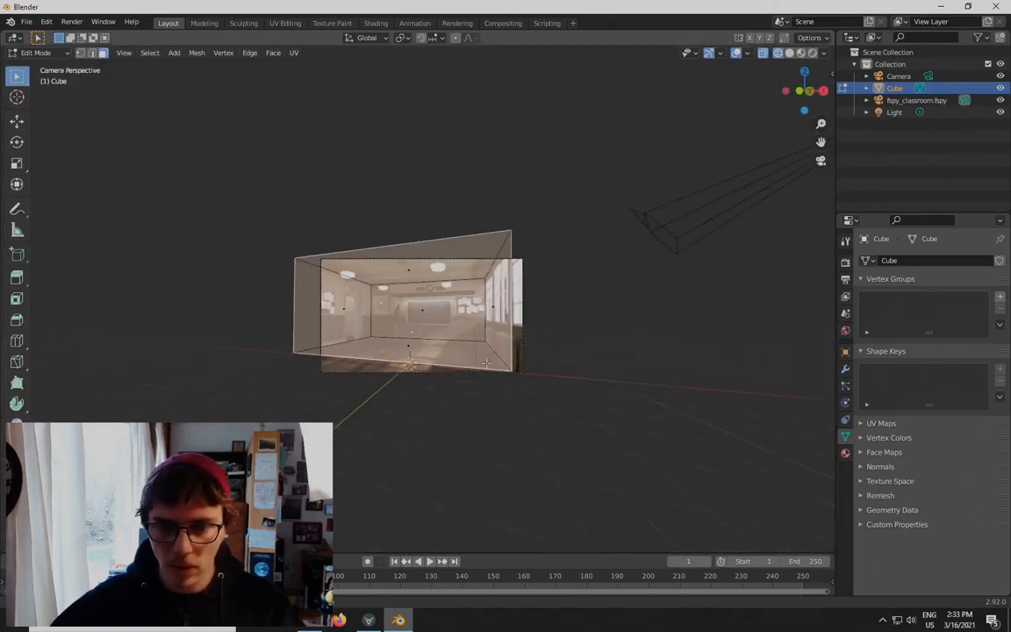
pyautogui.scroll(4, 485, 364)
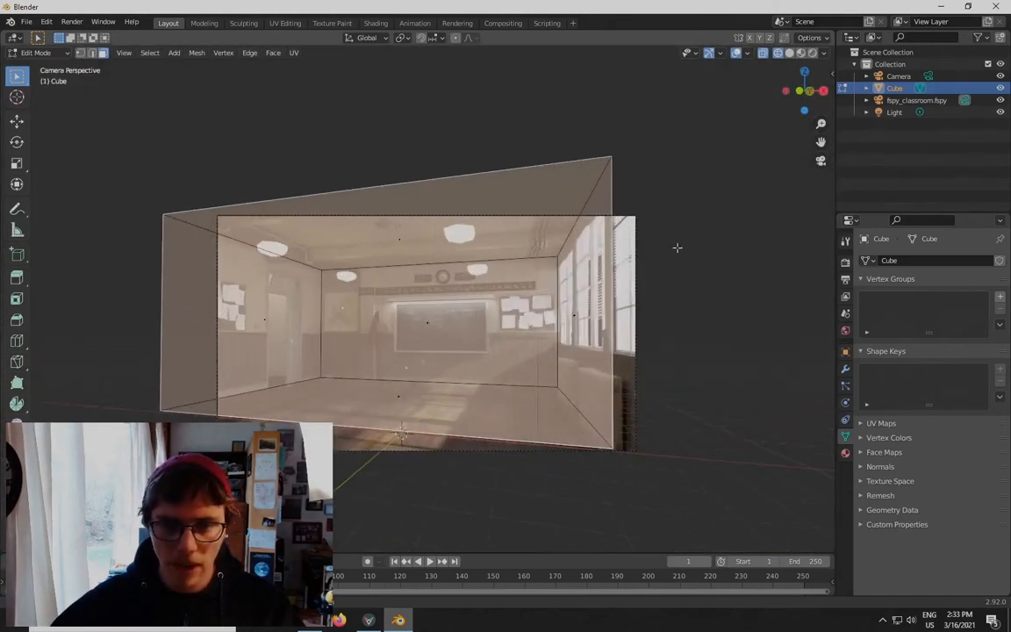
pyautogui.moveTo(830, 549); pyautogui.dragTo(449, 526)
pyautogui.moveTo(693, 410); pyautogui.dragTo(632, 363, button='middle')
# Pull the box's front face along the negative Y axis toward the camera in two moves, about 2 m and about 2.3 m
pyautogui.click(622, 278)
pyautogui.press('g')
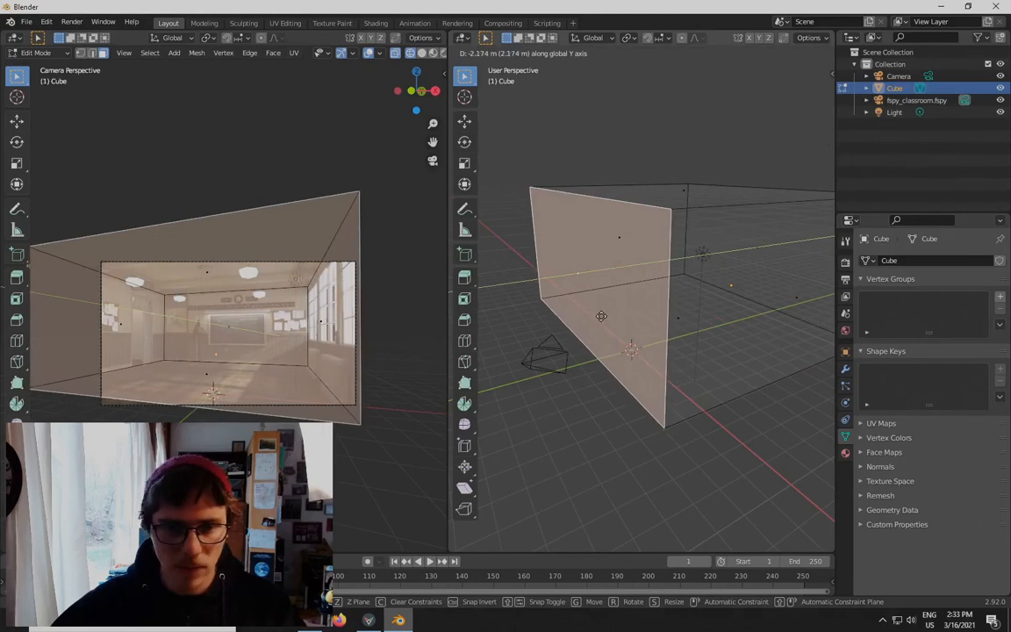
pyautogui.click(604, 313)
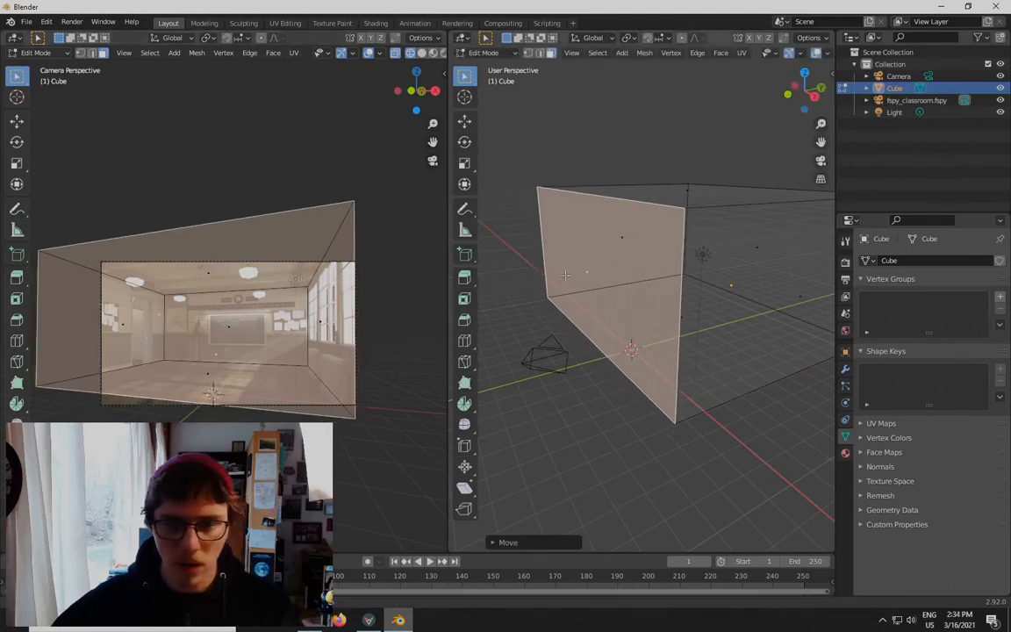
pyautogui.press('g')
pyautogui.press('y')
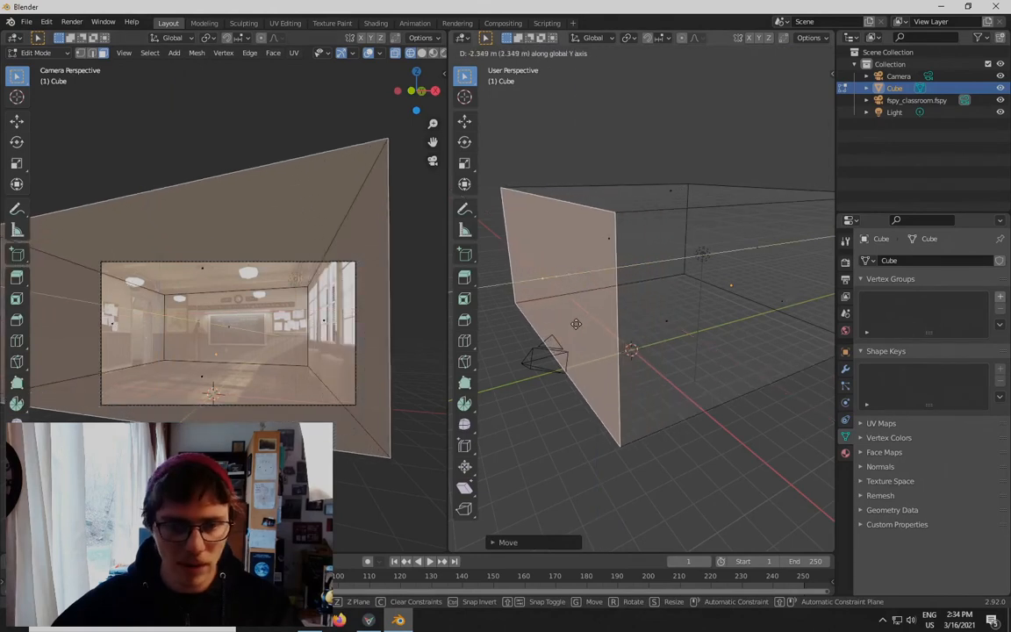
pyautogui.click(432, 346)
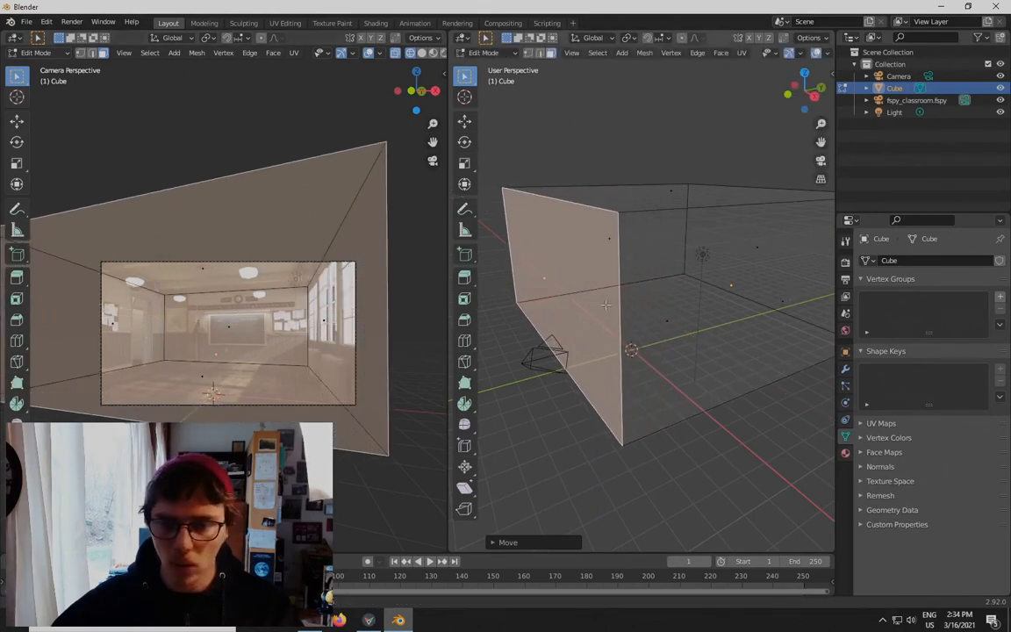
# Push the front face back about 0.75 m along Y, nudge it about 0.1 m toward the camera, and clear the selection
pyautogui.press('g')
pyautogui.press('y')
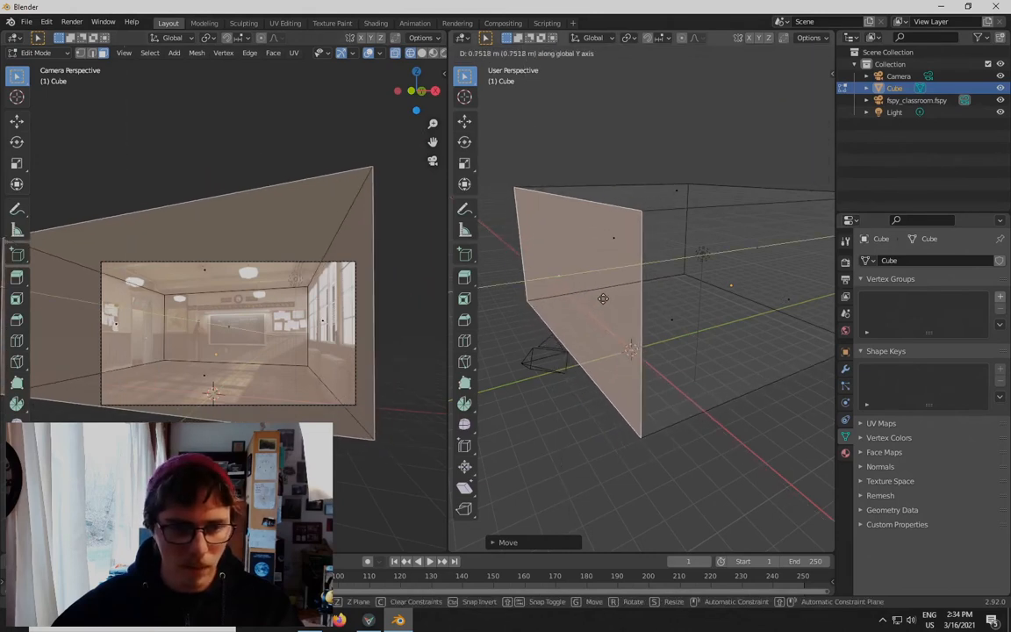
pyautogui.click(604, 298)
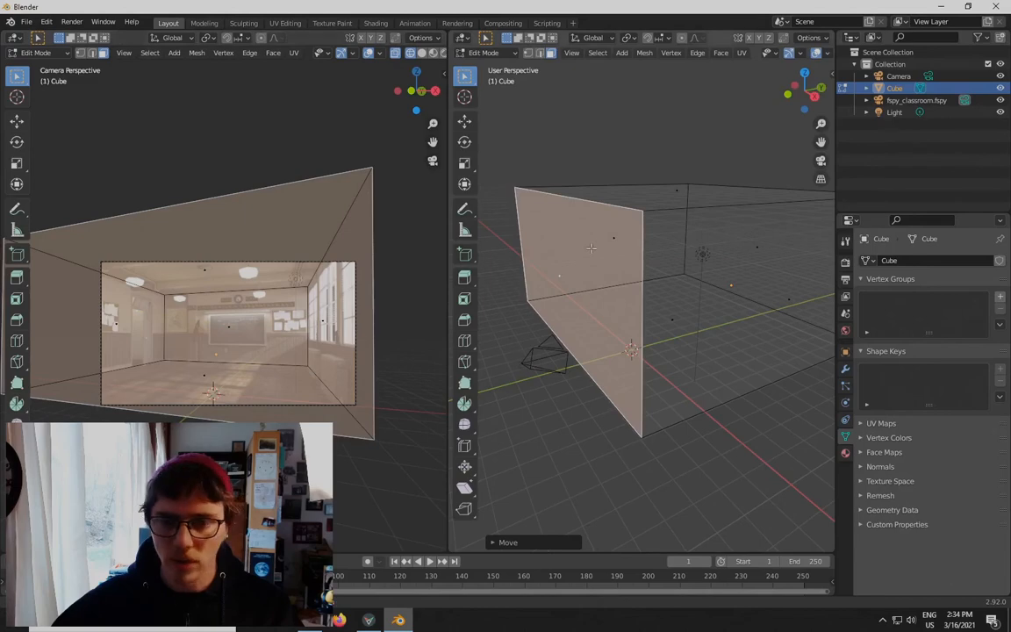
pyautogui.moveTo(572, 287); pyautogui.dragTo(546, 287, button='middle')
pyautogui.press('g')
pyautogui.press('y')
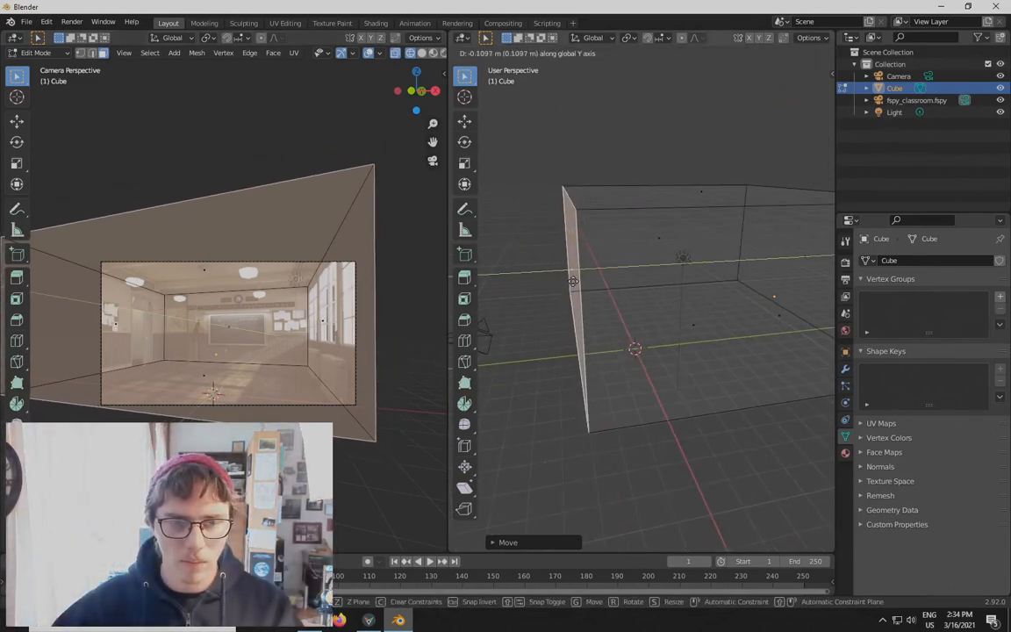
pyautogui.click(489, 307)
pyautogui.hotkey('alt', 'a')
# Switch both the camera view and the perspective view to solid shading
pyautogui.moveTo(489, 306)
pyautogui.mouseDown(button='middle')
pyautogui.moveTo(553, 314)
pyautogui.moveTo(600, 343)
pyautogui.mouseUp(button='middle')
pyautogui.scroll(-3, 601, 343)
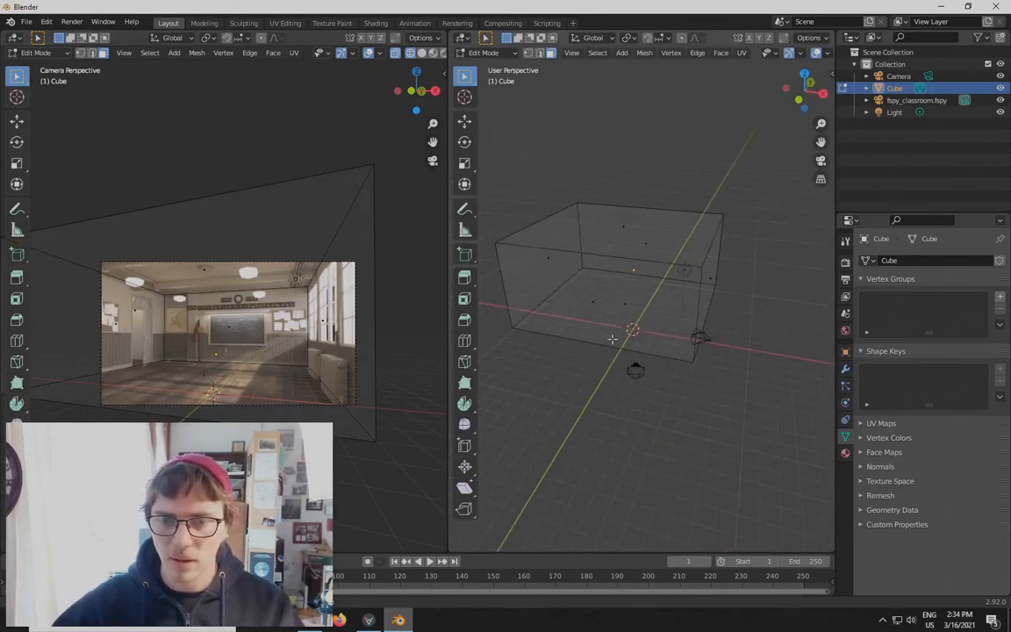
pyautogui.click(422, 53)
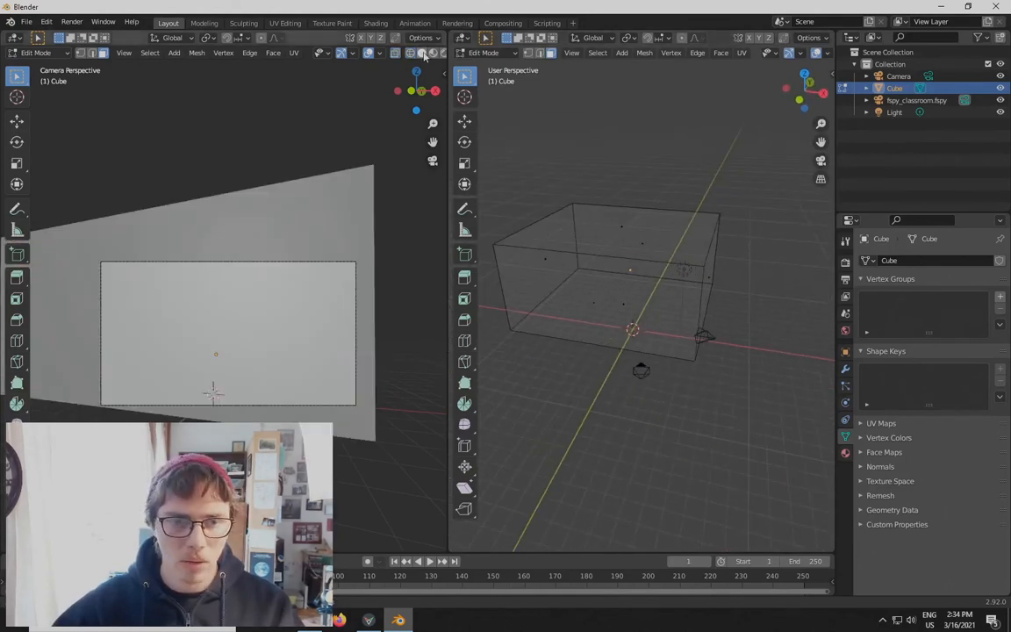
pyautogui.scroll(-5, 272, 312)
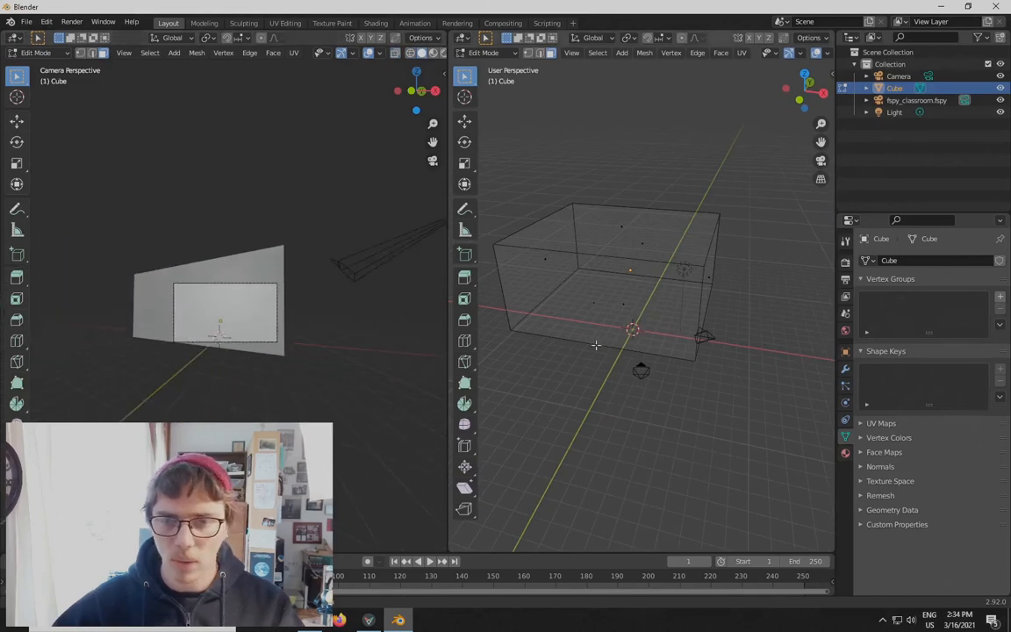
pyautogui.moveTo(596, 344); pyautogui.dragTo(618, 343, button='middle')
pyautogui.scroll(-3, 765, 53)
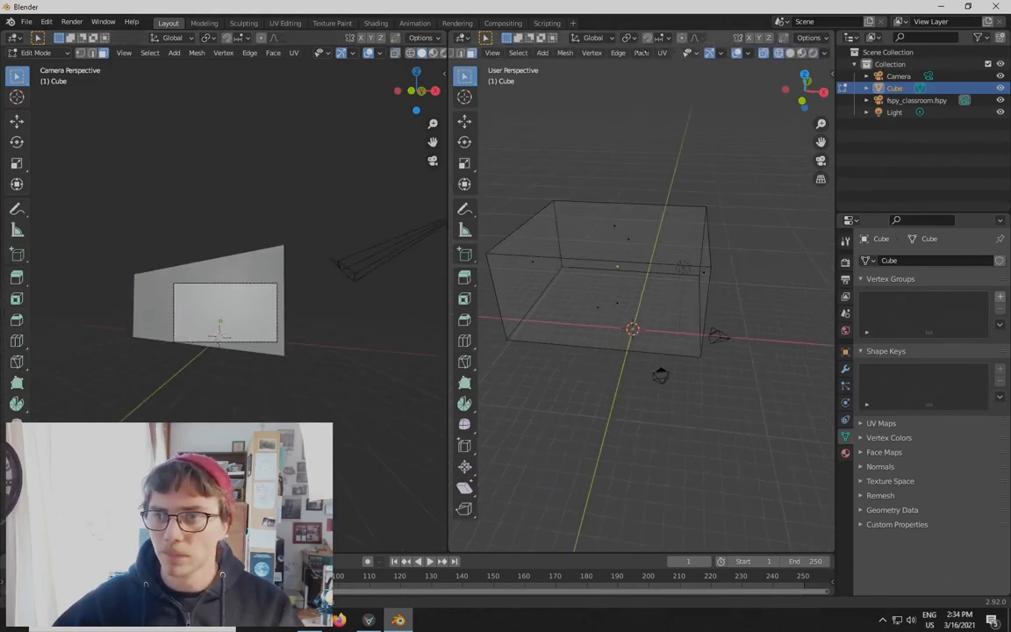
pyautogui.click(790, 54)
# Delete the box's front face with Only Faces, keeping its edges, to open the room toward the camera
pyautogui.moveTo(611, 304)
pyautogui.mouseDown(button='middle')
pyautogui.moveTo(763, 320)
pyautogui.moveTo(607, 311)
pyautogui.mouseUp(button='middle')
pyautogui.press('a')
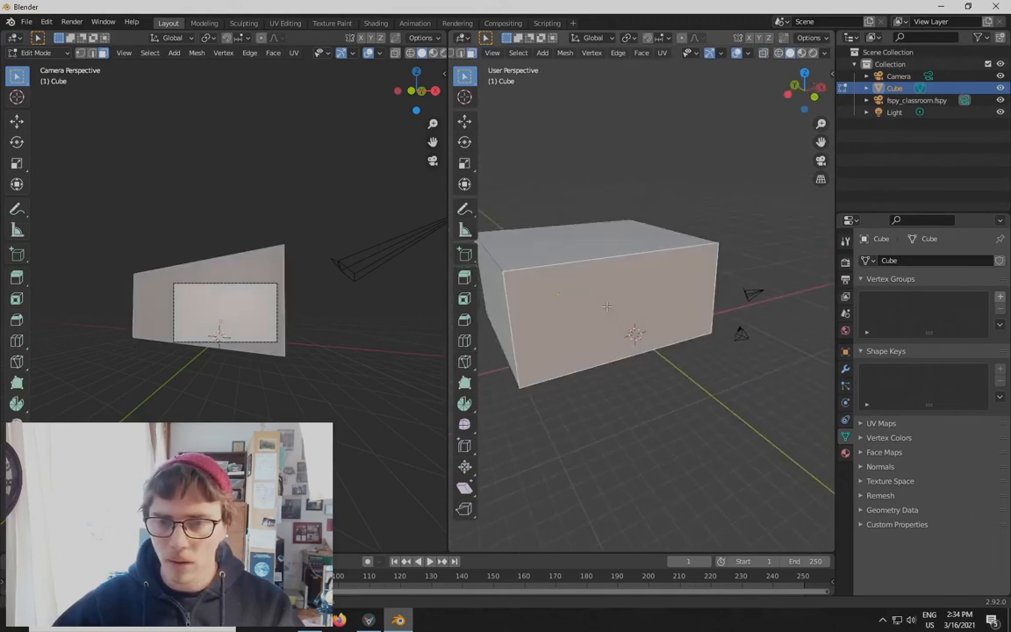
pyautogui.press('x')
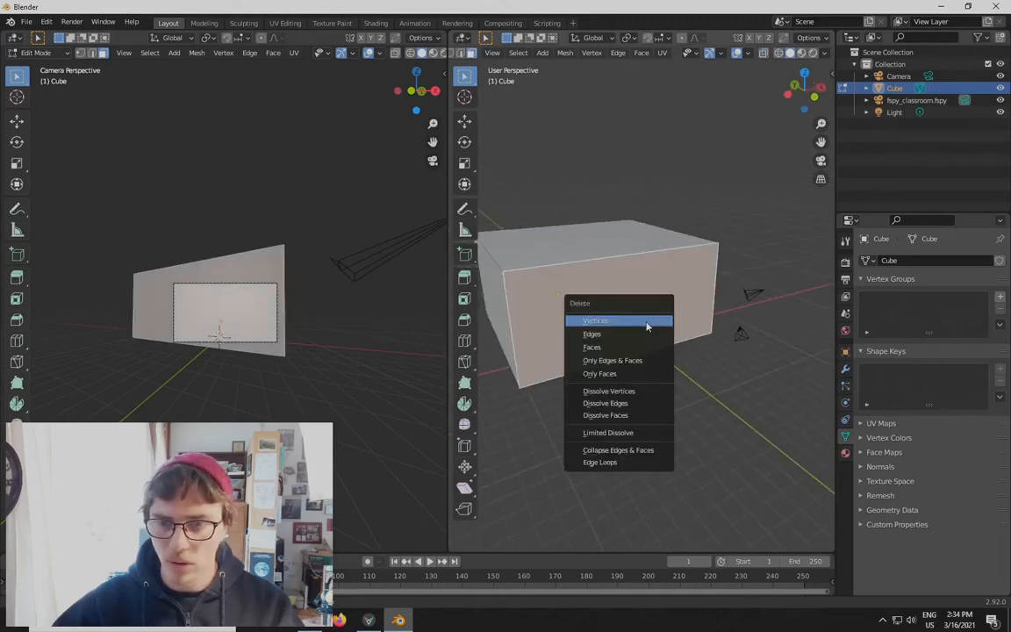
pyautogui.click(617, 373)
pyautogui.click(696, 385)
pyautogui.moveTo(644, 355); pyautogui.dragTo(613, 331, button='middle')
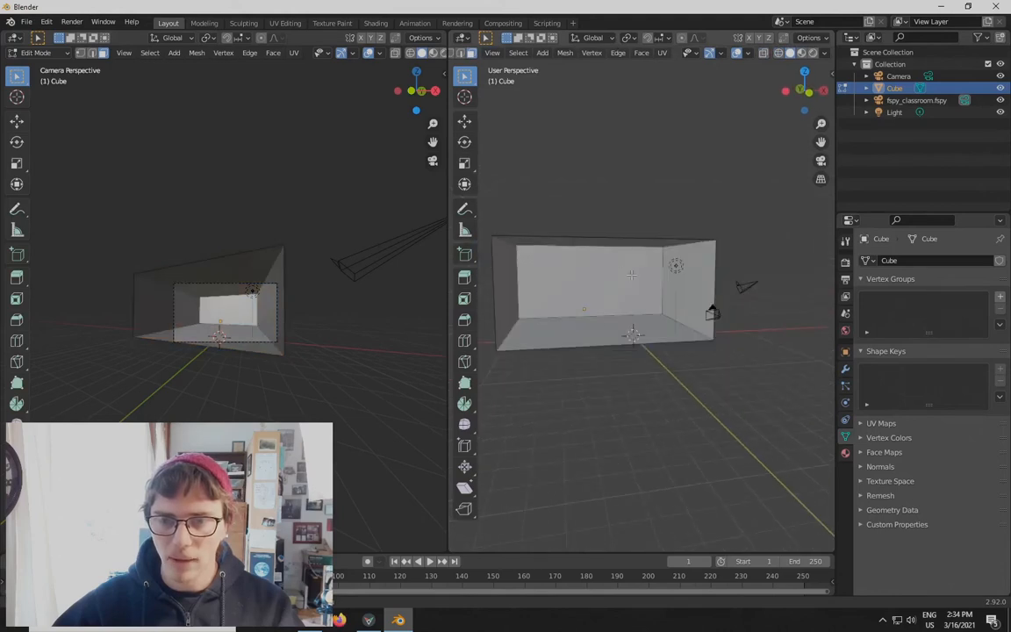
# Preview the camera view in Material Preview shading, and return it to wireframe over the classroom image
pyautogui.scroll(3, 252, 324)
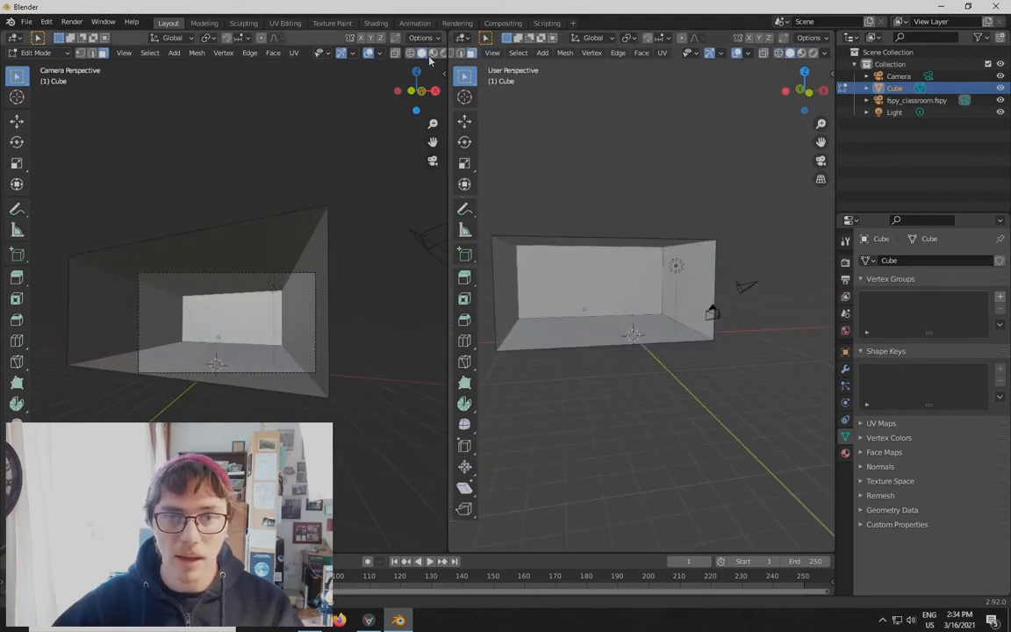
pyautogui.click(432, 53)
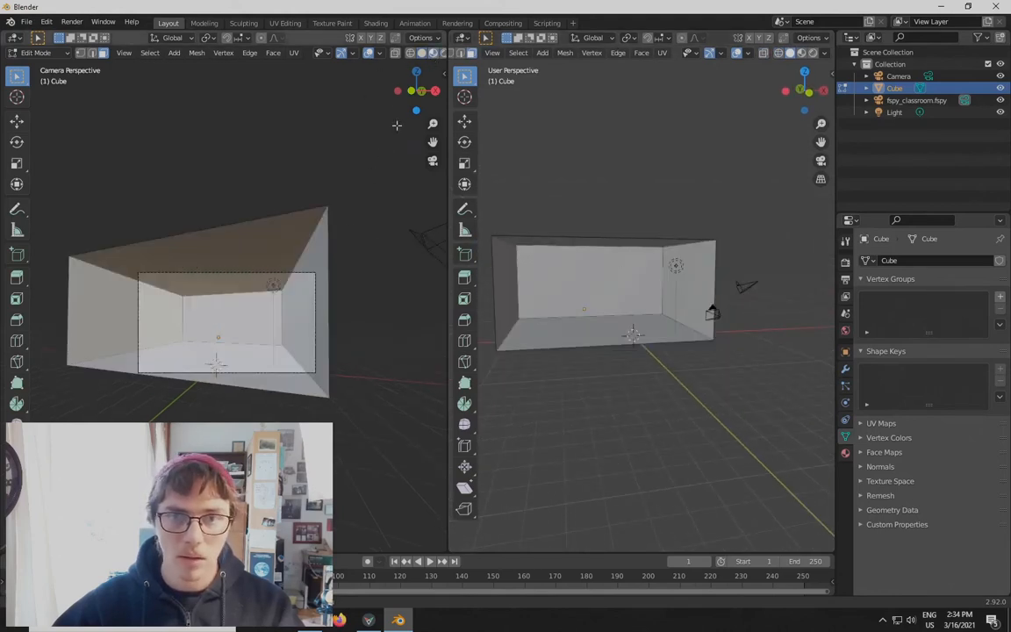
pyautogui.click(409, 53)
pyautogui.scroll(3, 86, 181)
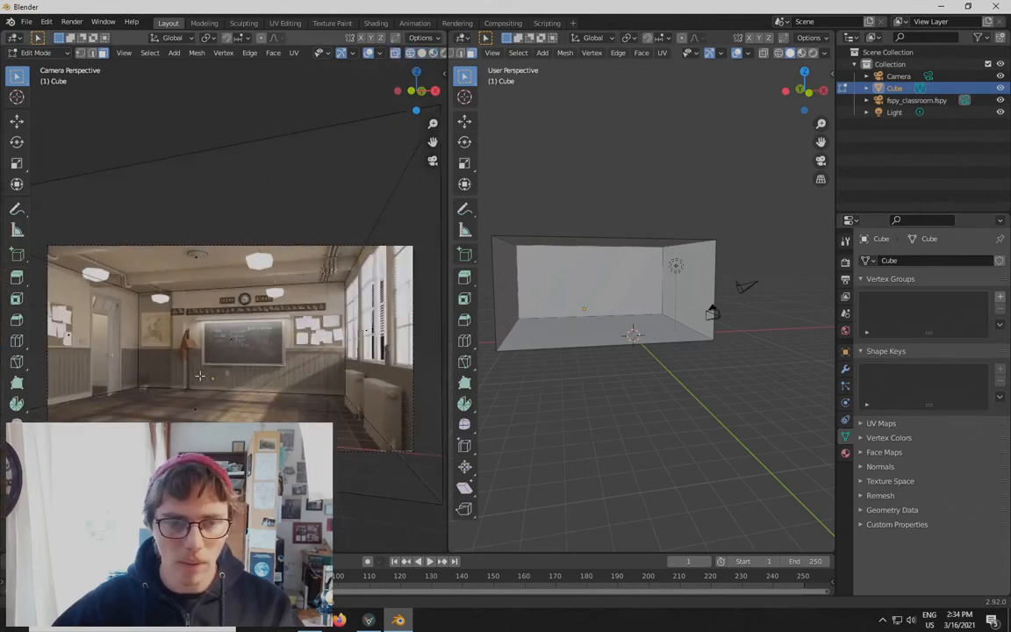
pyautogui.scroll(-2, 201, 376)
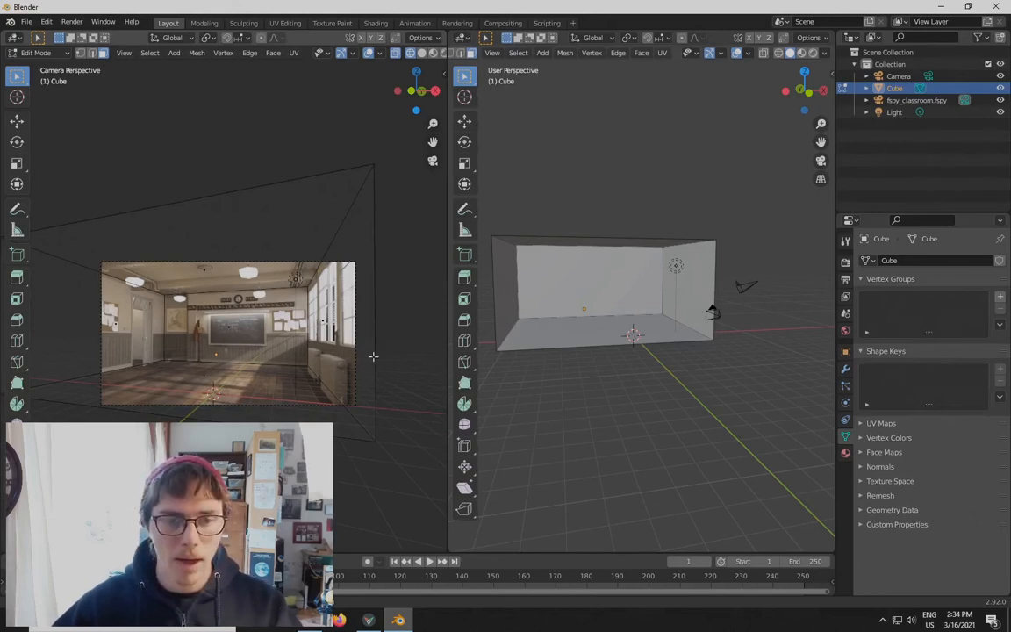
pyautogui.scroll(-2, 369, 358)
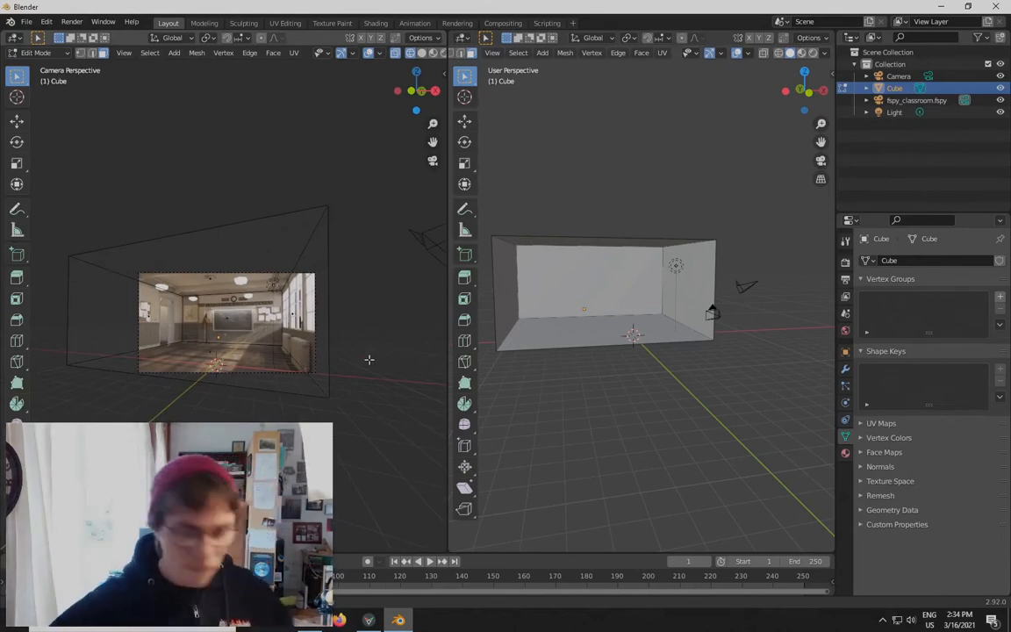
pyautogui.scroll(2, 345, 362)
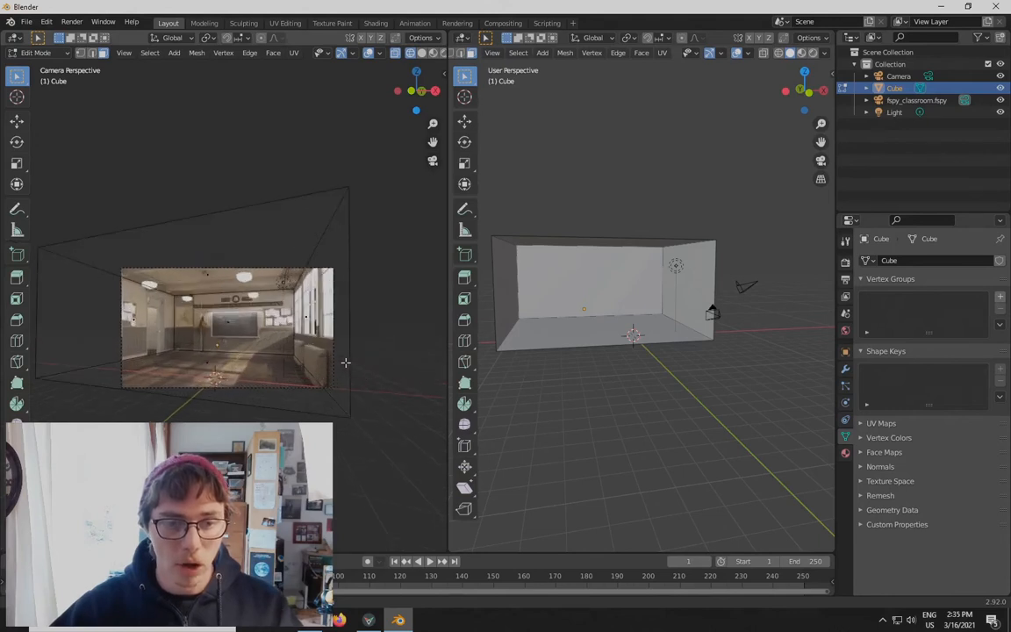
pyautogui.press('Tab')
pyautogui.click(388, 347)
pyautogui.scroll(-3, 388, 348)
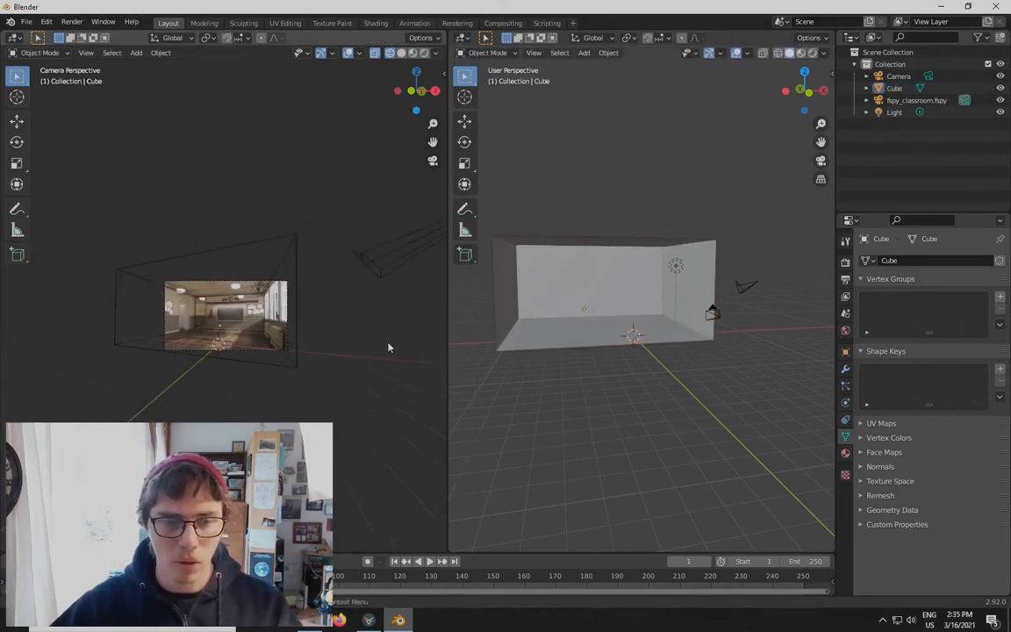
pyautogui.scroll(2, 290, 318)
pyautogui.press('Tab')
pyautogui.scroll(-2, 290, 318)
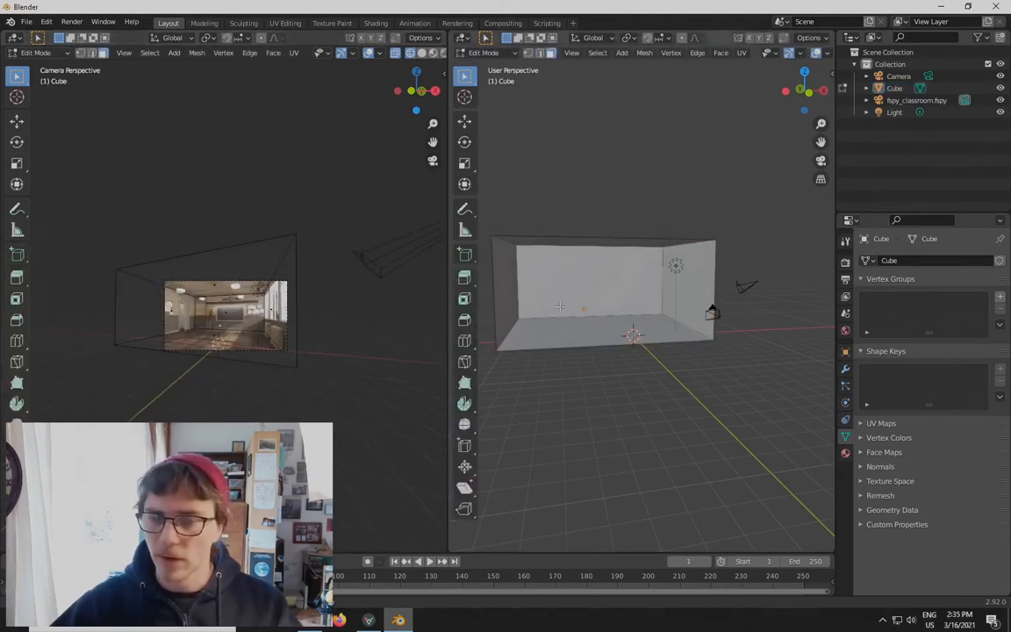
# Join the two viewports back into one wireframe perspective view and switch to vertex selection
pyautogui.moveTo(270, 299); pyautogui.dragTo(293, 353, button='middle')
pyautogui.scroll(-3, 293, 358)
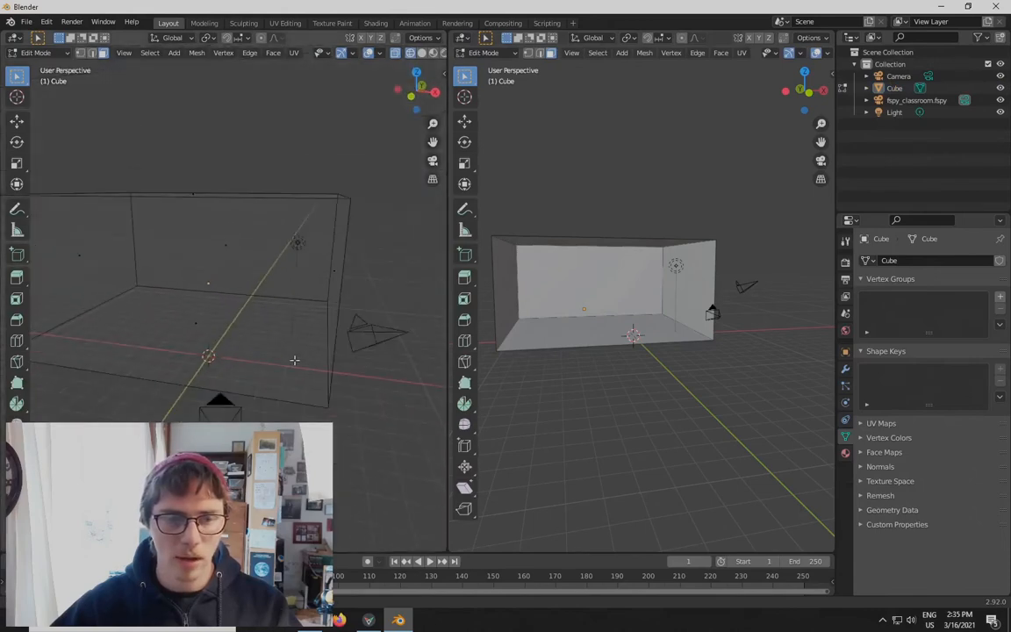
pyautogui.moveTo(445, 549); pyautogui.dragTo(465, 547)
pyautogui.scroll(-3, 641, 453)
pyautogui.scroll(-3, 430, 278)
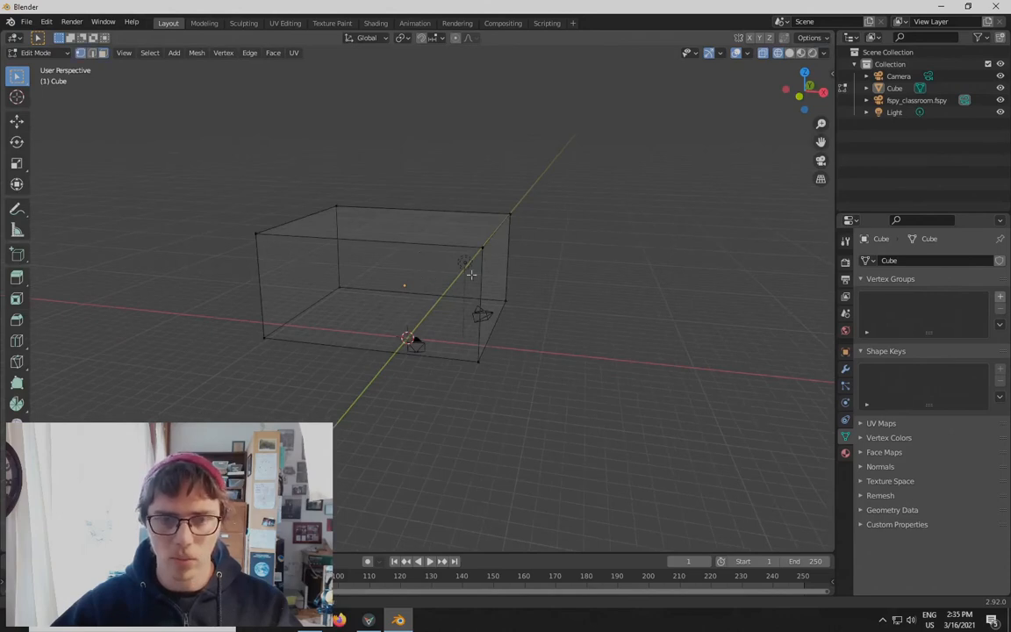
pyautogui.moveTo(399, 269); pyautogui.dragTo(528, 396, button='middle')
pyautogui.scroll(3, 526, 413)
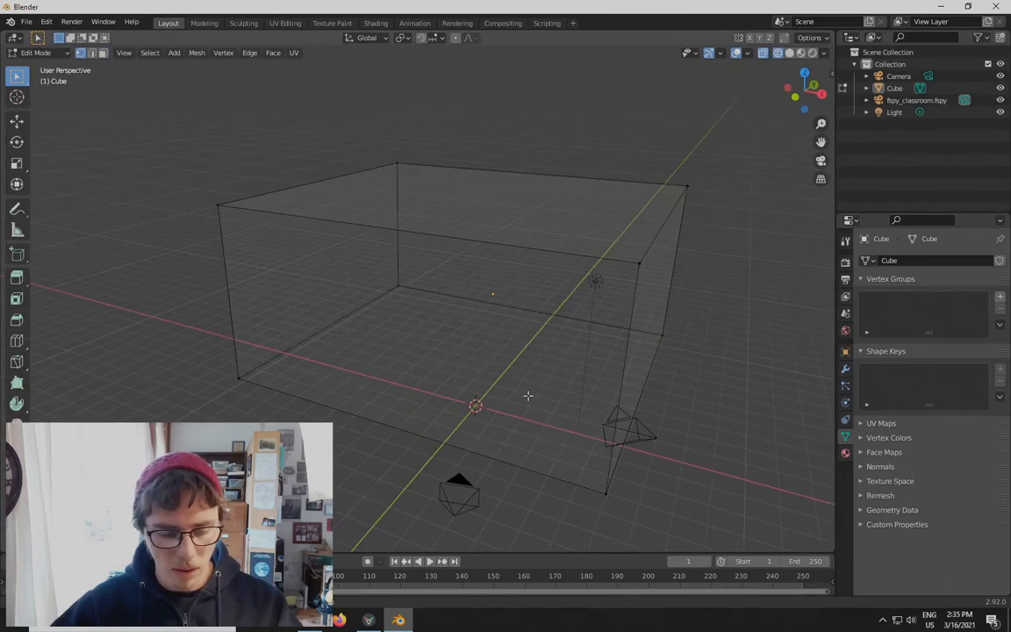
# Try to unwrap the entire room mesh with Smart UV Project at a 66° angle limit and 0.010 island margin, and deselect everything
pyautogui.press('a')
pyautogui.scroll(-3, 527, 395)
pyautogui.press('u')
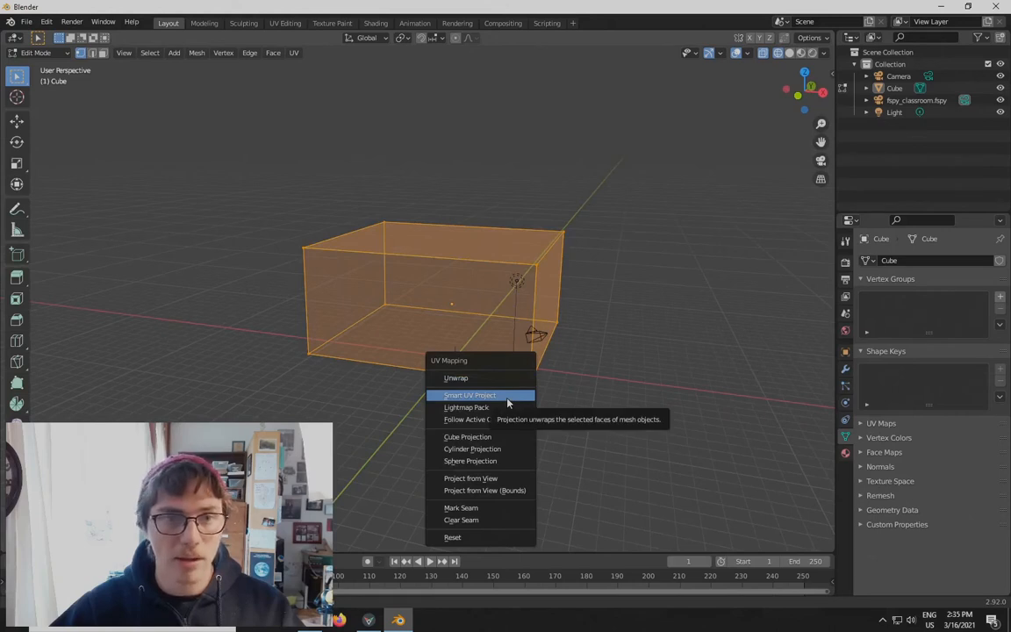
pyautogui.click(508, 402)
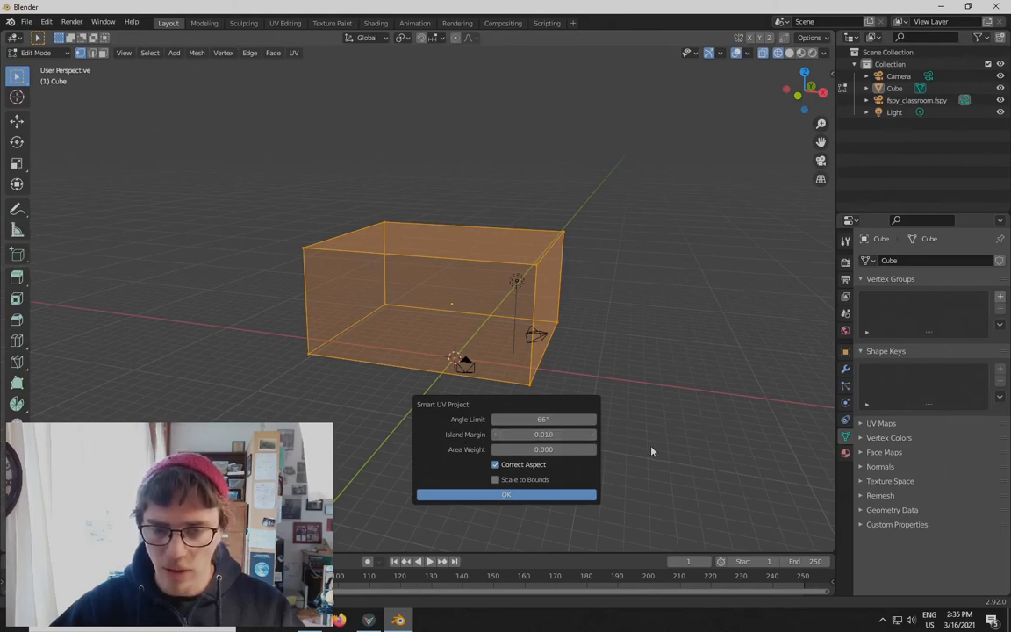
pyautogui.press('Return')
pyautogui.hotkey('alt', 'a')
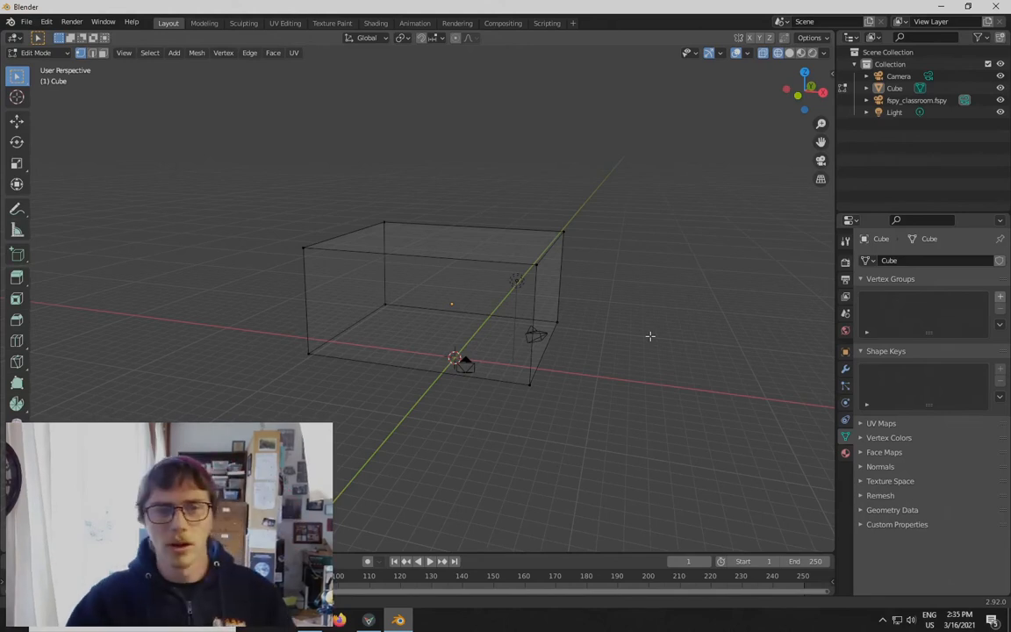
# Open the UV Editing workspace and select the whole room mesh to display its UV layout
pyautogui.click(286, 23)
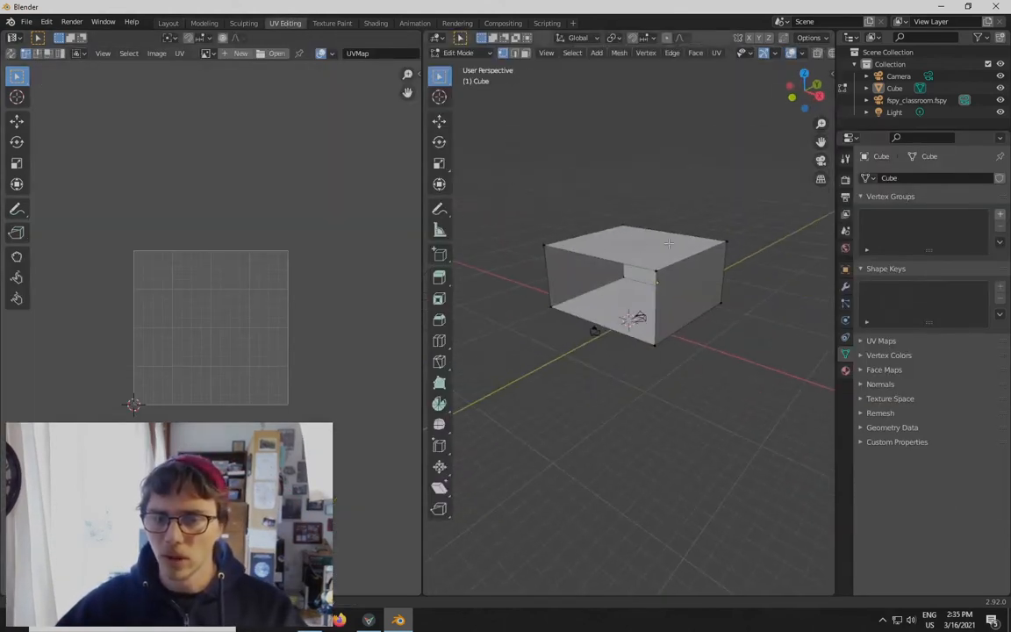
pyautogui.press('a')
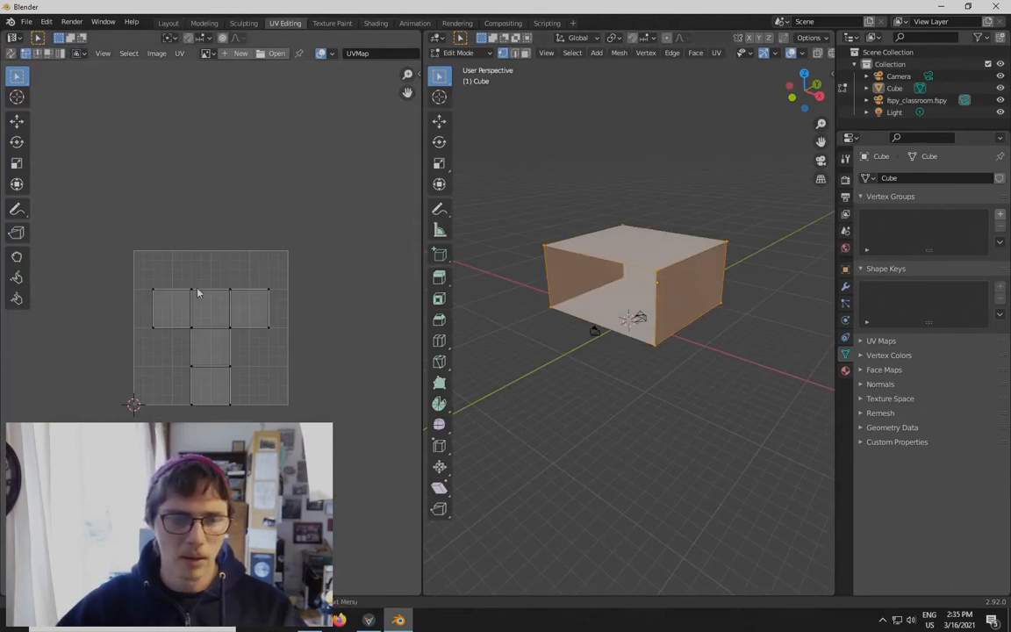
pyautogui.scroll(8, 210, 329)
# Unwrap the whole room mesh with Smart UV Project at a 66° angle limit and a small island margin, keeping everything selected
pyautogui.scroll(-6, 759, 398)
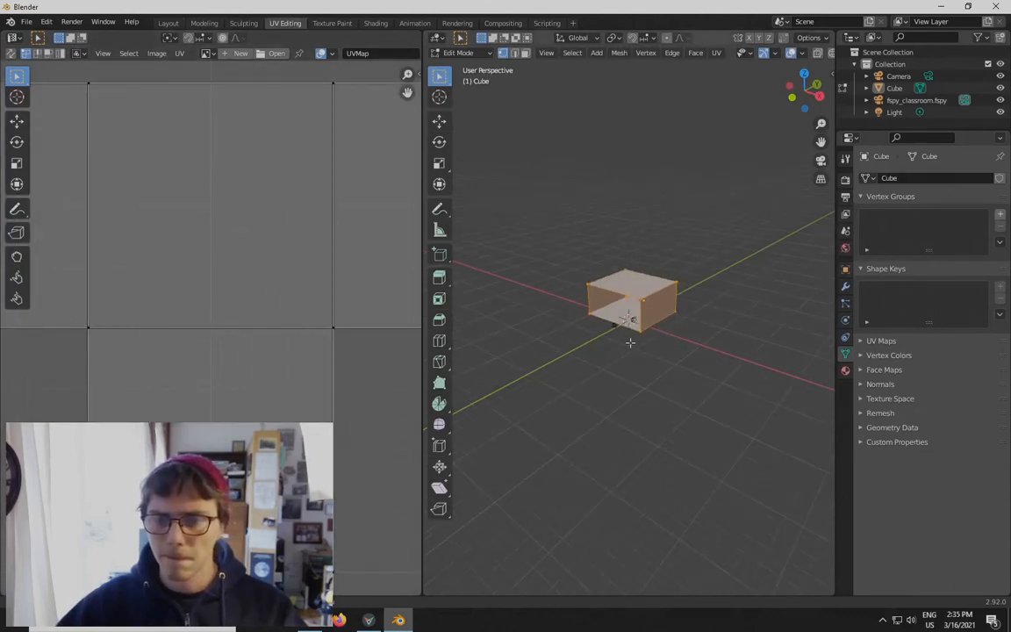
pyautogui.scroll(4, 759, 397)
pyautogui.press('u')
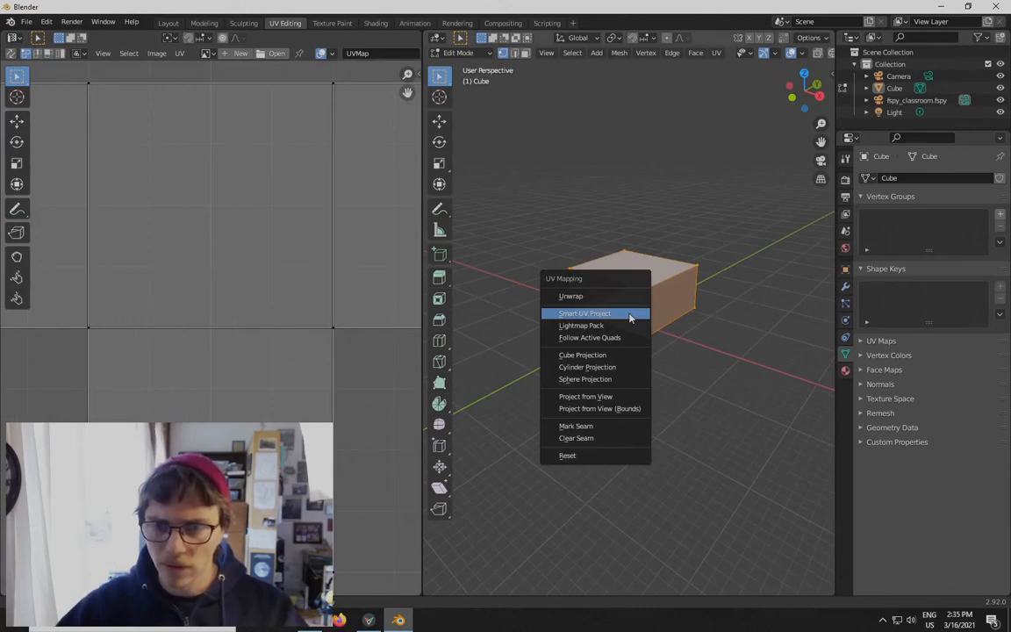
pyautogui.click(629, 314)
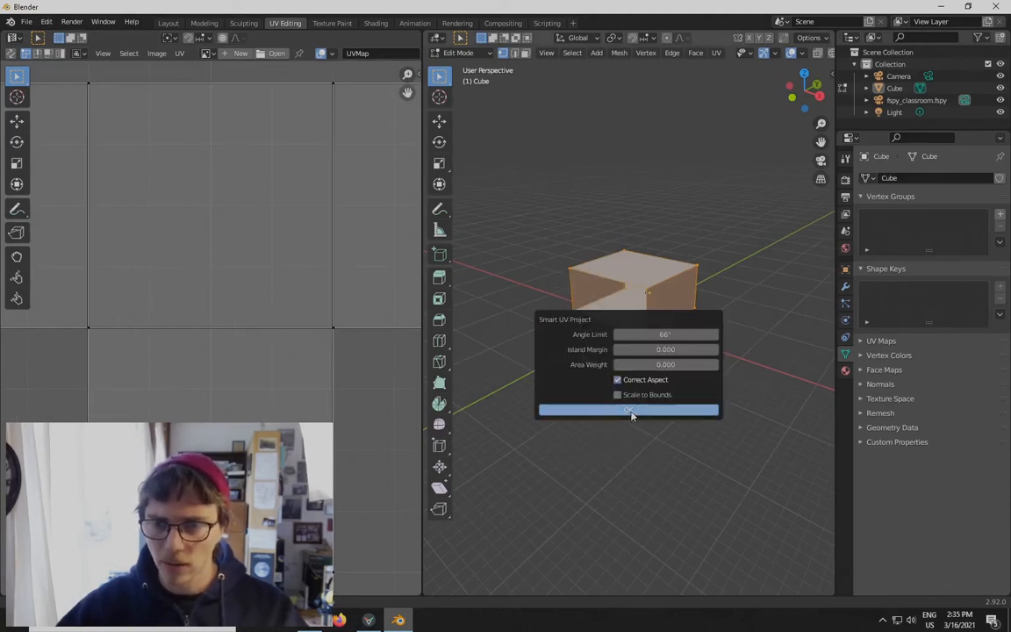
pyautogui.moveTo(708, 350); pyautogui.dragTo(717, 350)
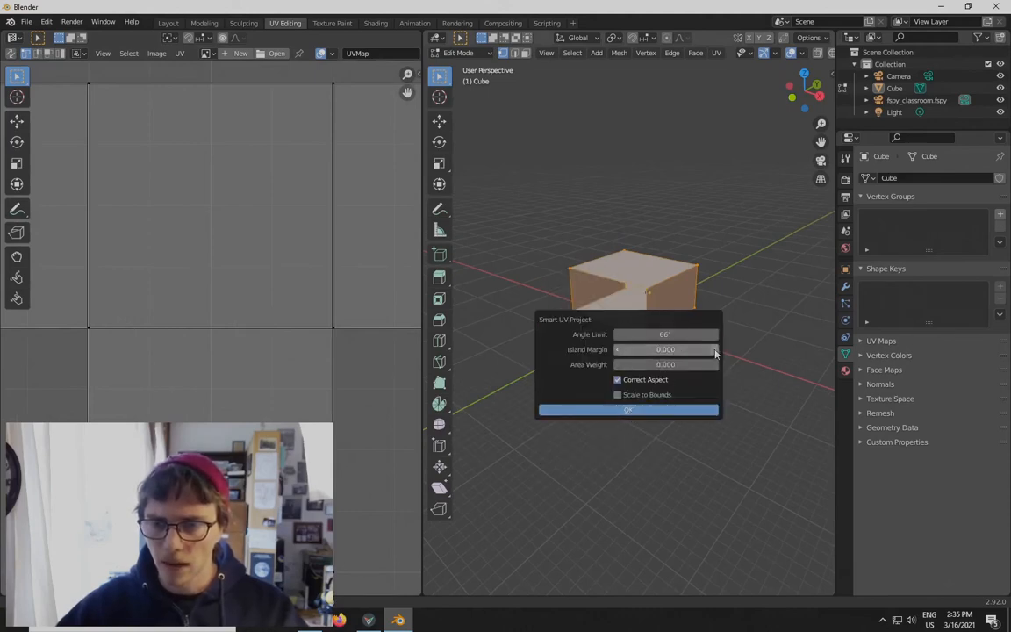
pyautogui.click(658, 410)
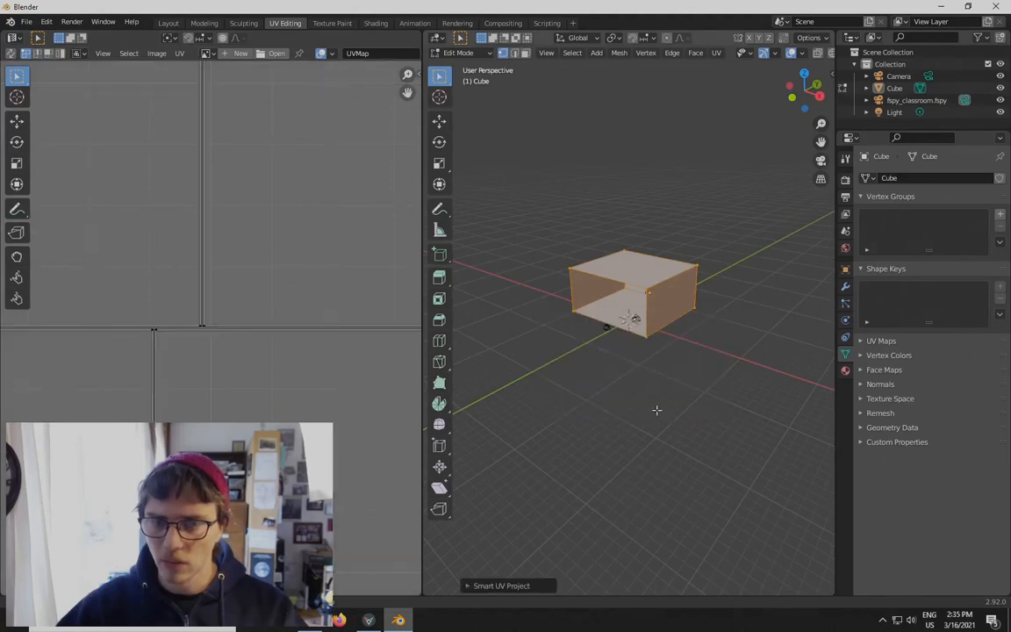
pyautogui.click(656, 410)
pyautogui.scroll(-4, 657, 410)
pyautogui.scroll(-2, 652, 358)
pyautogui.scroll(4, 645, 345)
pyautogui.press('a')
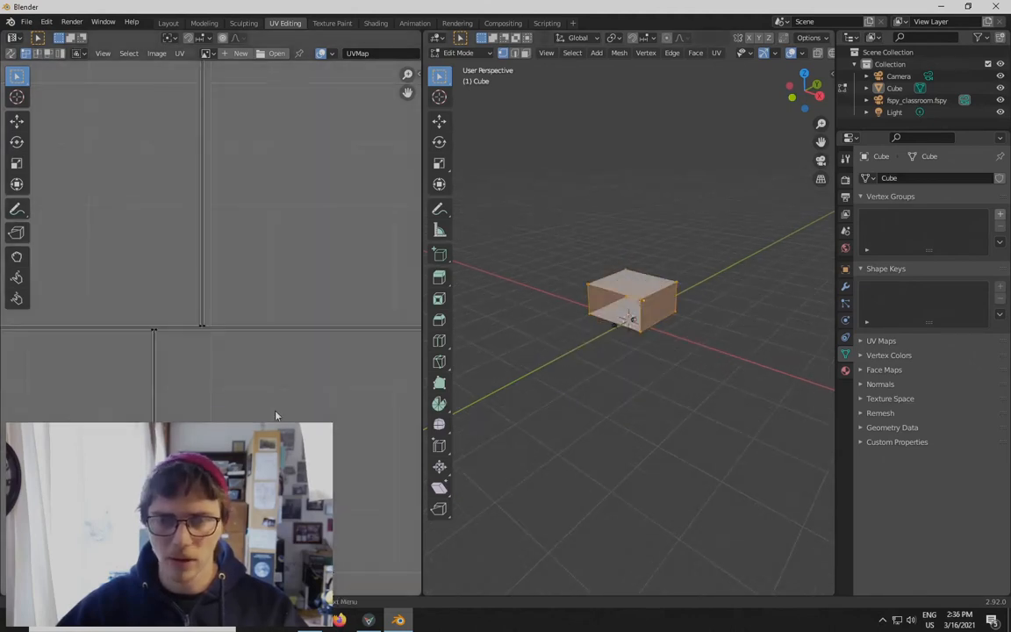
# Examine the unwrapped UV layout and the gaps between its islands up close
pyautogui.scroll(-5, 275, 415)
pyautogui.moveTo(88, 341); pyautogui.dragTo(157, 344, button='middle')
pyautogui.scroll(5, 158, 342)
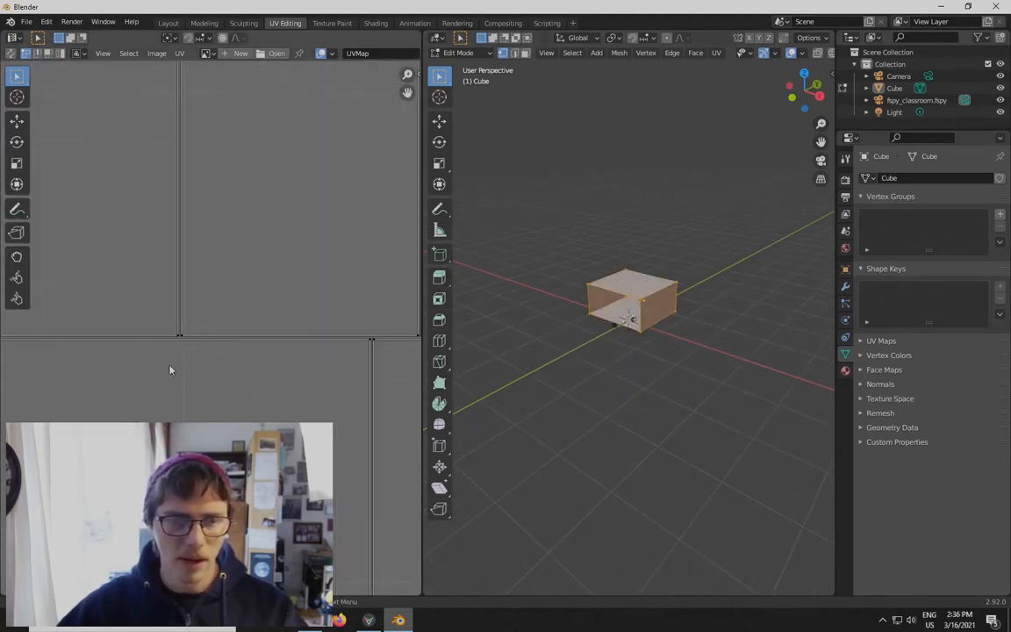
pyautogui.scroll(-6, 170, 369)
pyautogui.scroll(7, 180, 332)
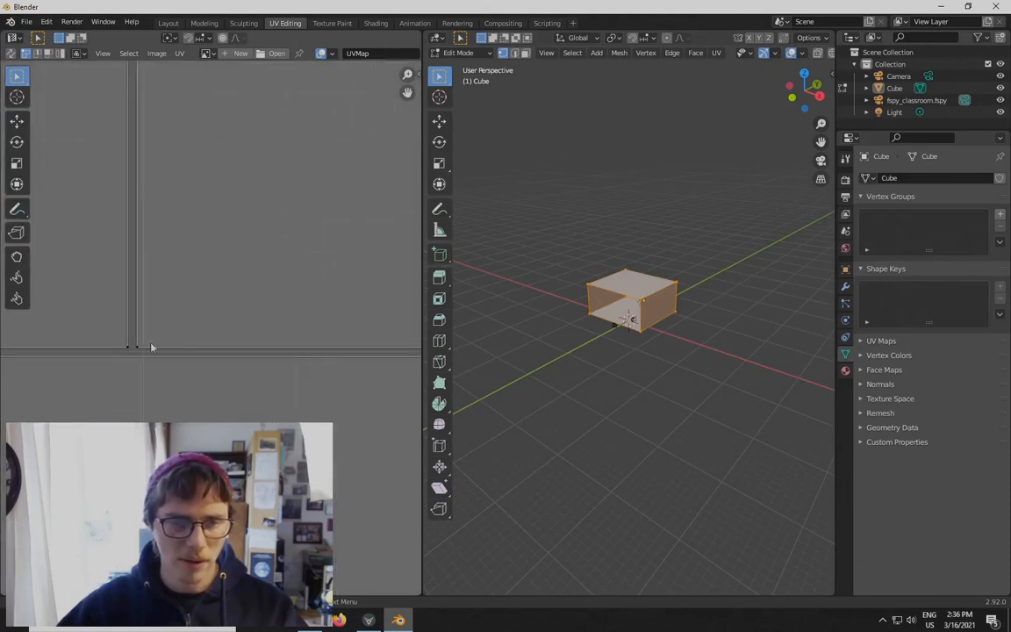
pyautogui.scroll(-5, 123, 357)
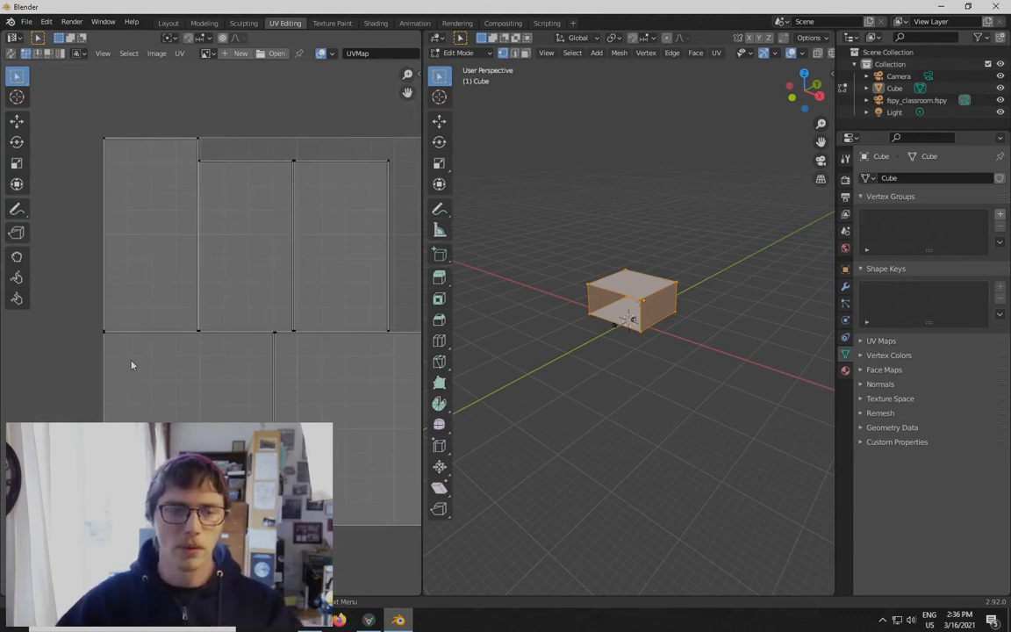
pyautogui.scroll(3, 193, 346)
pyautogui.scroll(-3, 255, 369)
pyautogui.scroll(5, 218, 377)
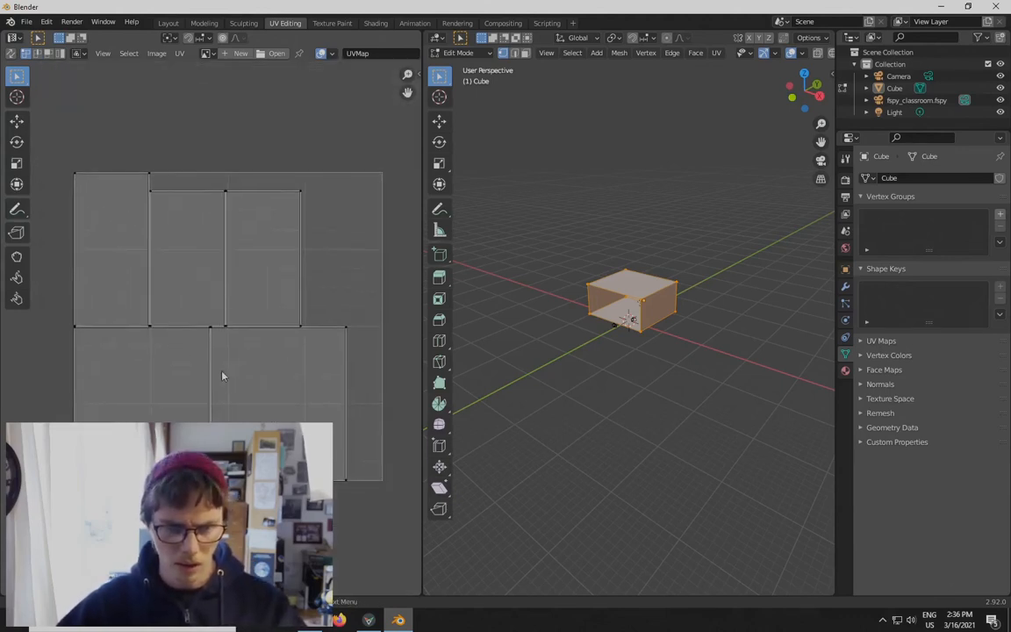
pyautogui.scroll(-4, 312, 354)
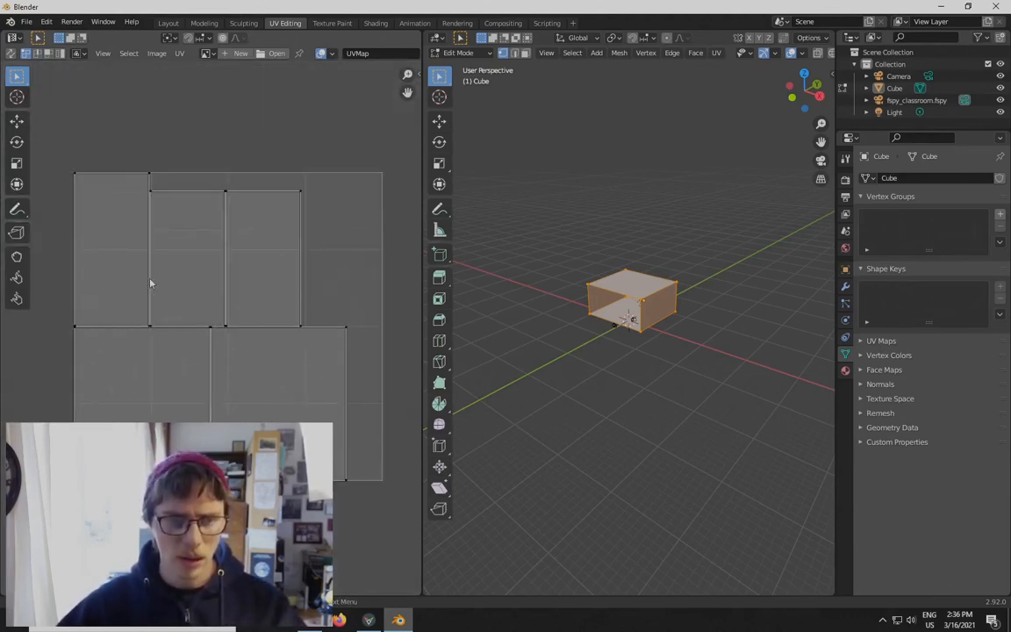
pyautogui.scroll(4, 140, 299)
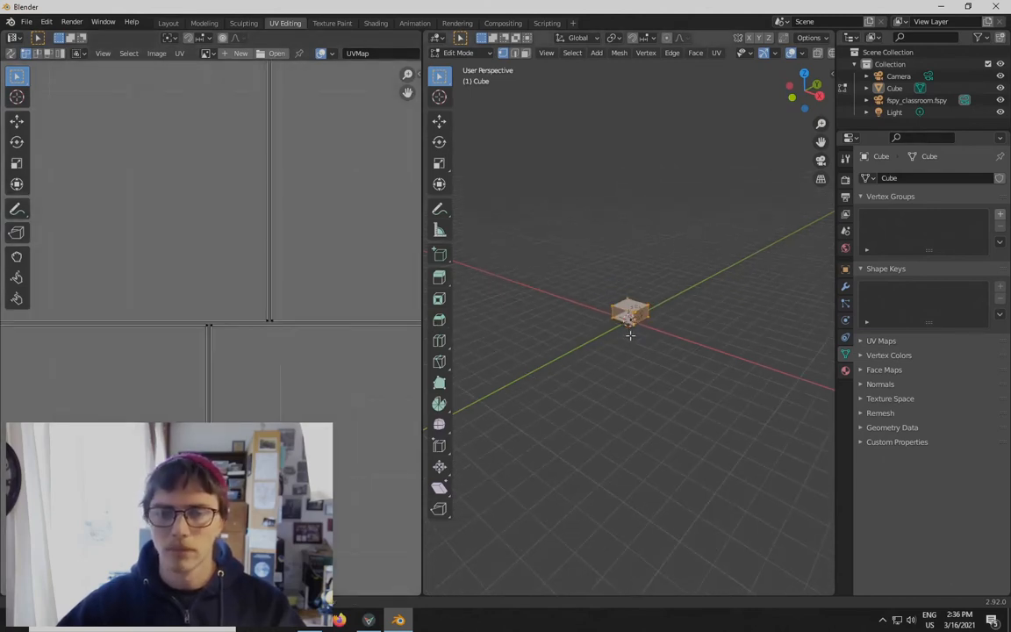
pyautogui.scroll(-3, 246, 422)
pyautogui.moveTo(246, 420); pyautogui.dragTo(236, 435, button='middle')
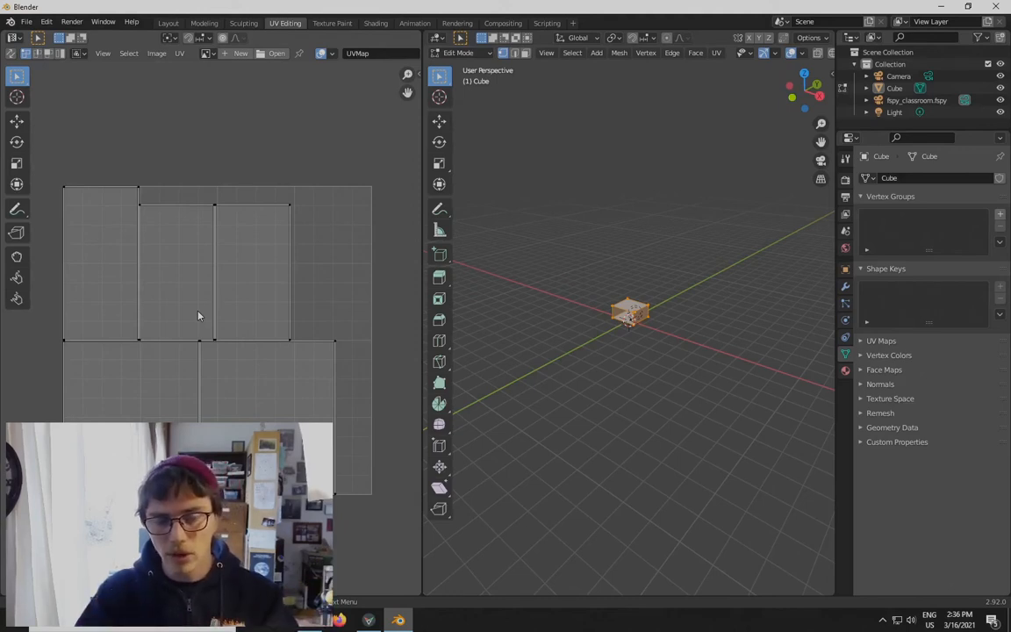
pyautogui.scroll(9, 211, 291)
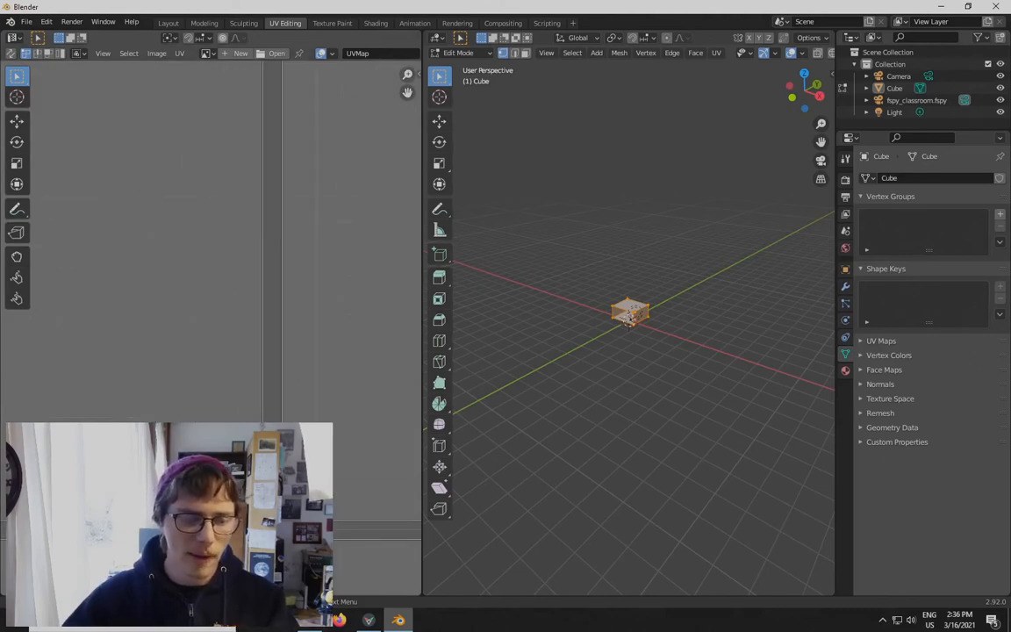
pyautogui.scroll(-7, 290, 326)
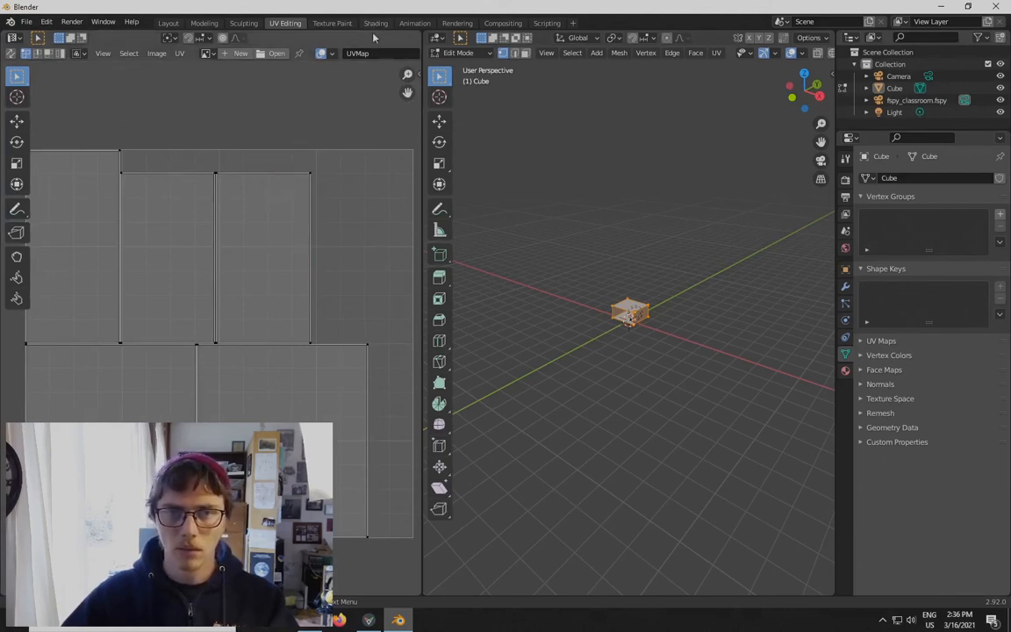
# Open the Shading workspace and delete the default camera, keeping the fSpy one
pyautogui.click(375, 23)
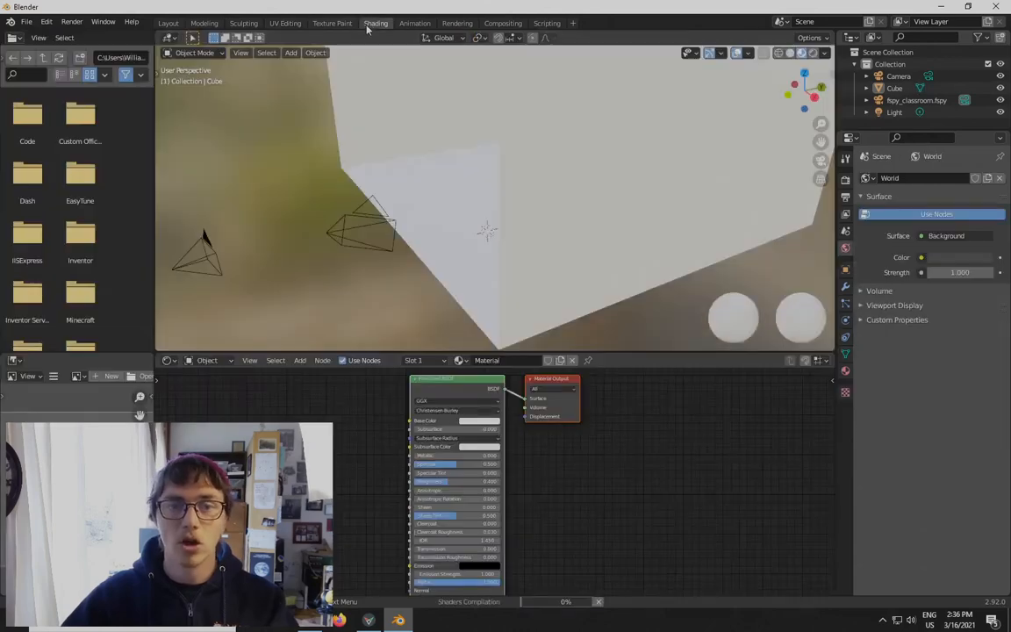
pyautogui.scroll(-8, 471, 275)
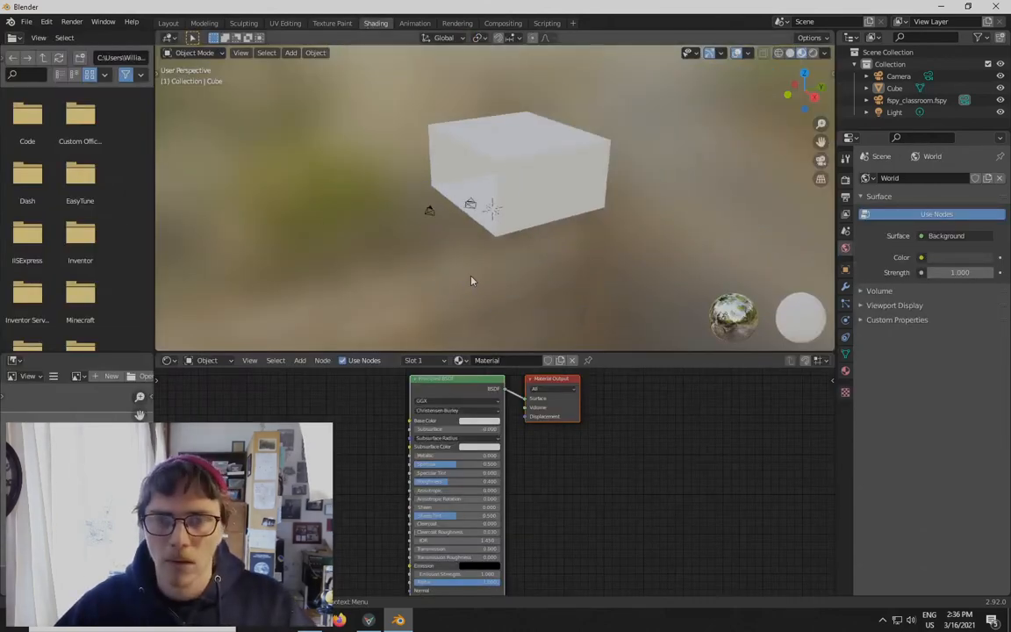
pyautogui.scroll(2, 470, 276)
pyautogui.moveTo(470, 276); pyautogui.dragTo(641, 202, button='middle')
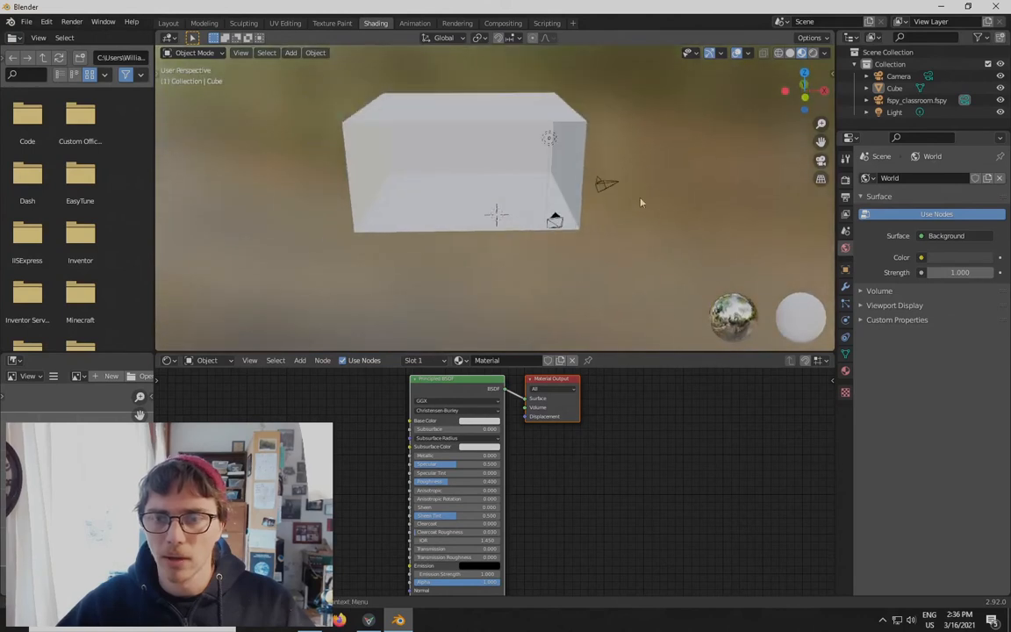
pyautogui.click(617, 186)
pyautogui.moveTo(680, 240); pyautogui.dragTo(634, 253, button='middle')
pyautogui.press('x')
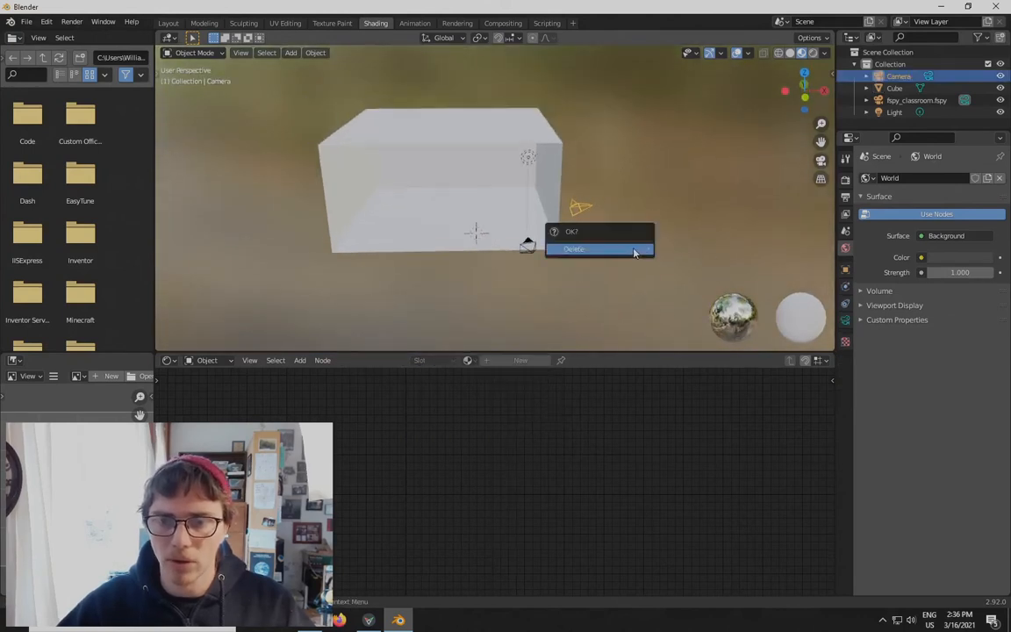
pyautogui.scroll(4, 597, 239)
pyautogui.scroll(-3, 605, 235)
pyautogui.press('x')
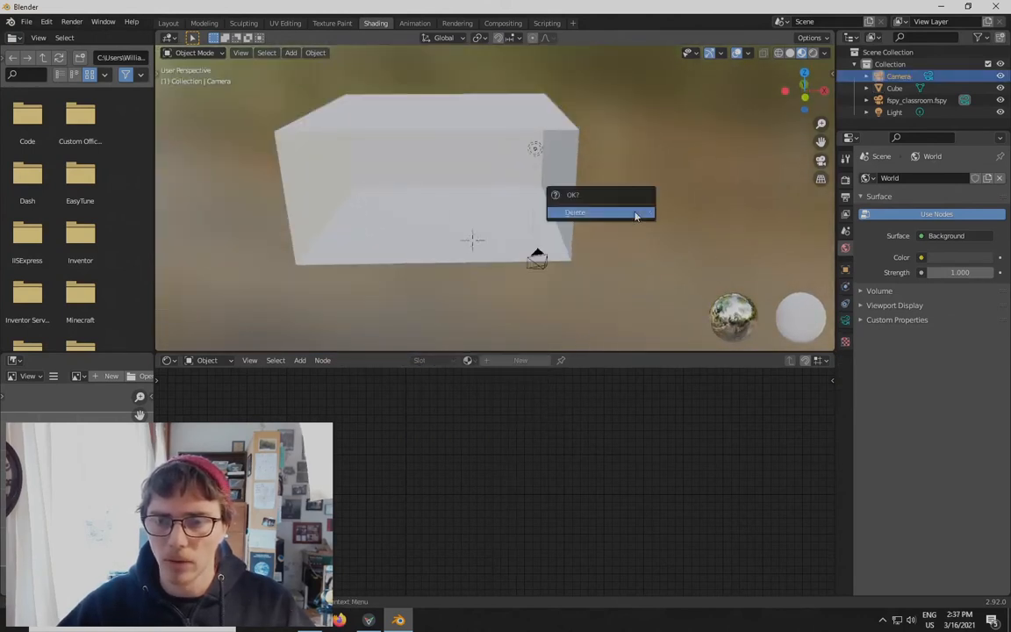
pyautogui.click(637, 215)
pyautogui.moveTo(617, 273); pyautogui.dragTo(467, 290, button='middle')
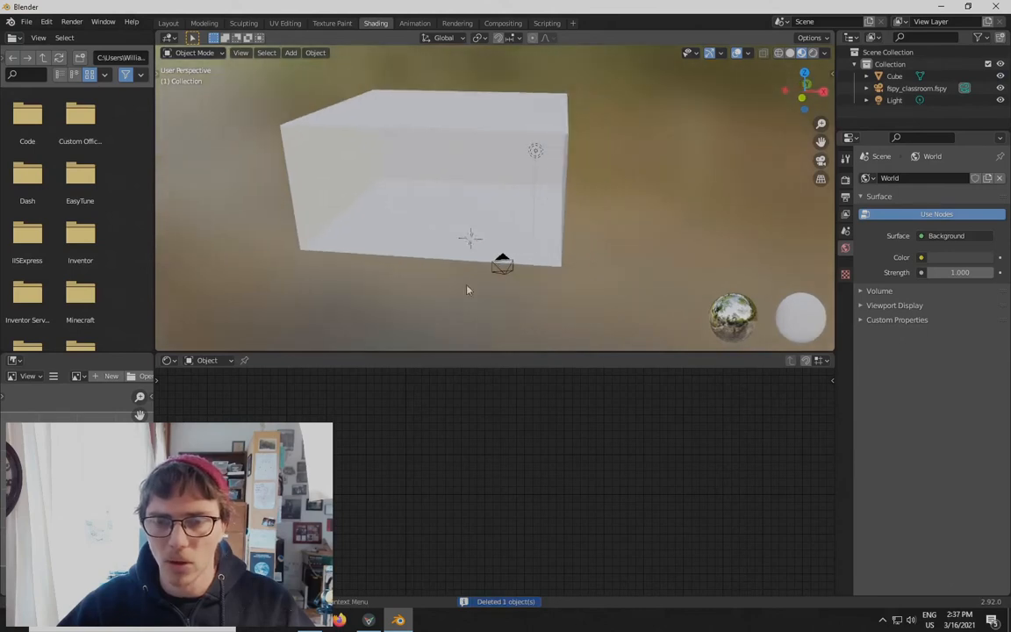
pyautogui.click(506, 272)
pyautogui.moveTo(530, 309); pyautogui.dragTo(585, 230, button='middle')
pyautogui.scroll(-2, 721, 230)
pyautogui.click(649, 216)
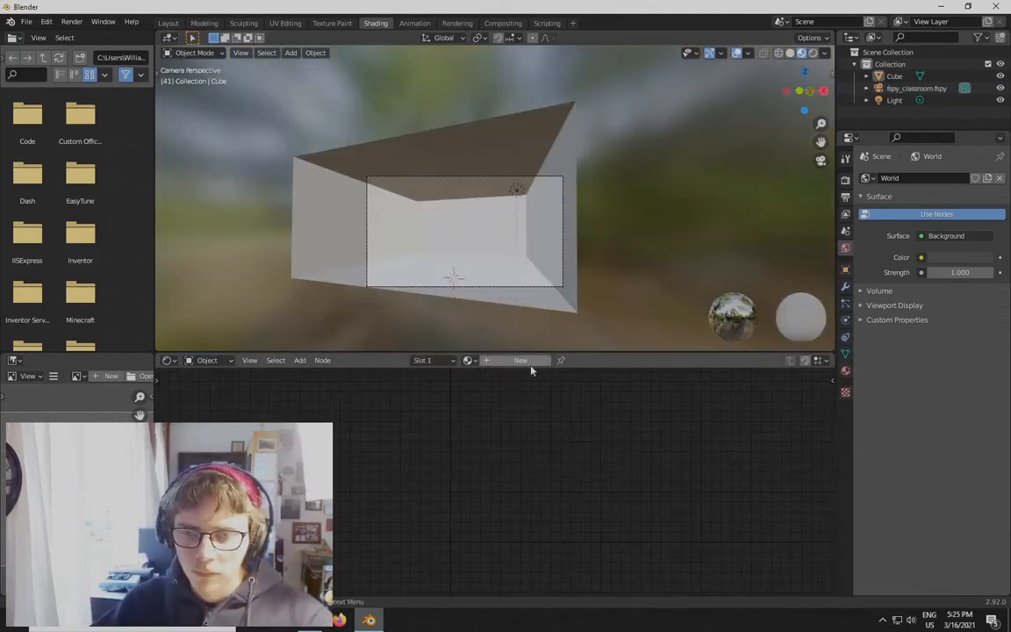
# Create a new material for the room cube and view the room through the fSpy camera
pyautogui.click(520, 361)
pyautogui.scroll(-2, 548, 462)
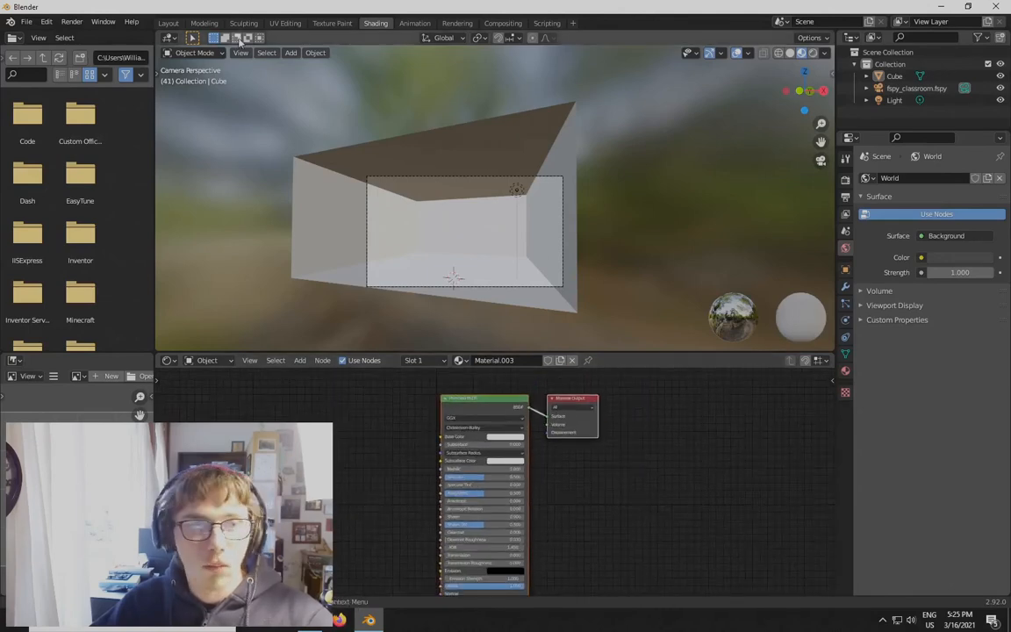
pyautogui.moveTo(275, 145); pyautogui.dragTo(471, 245, button='middle')
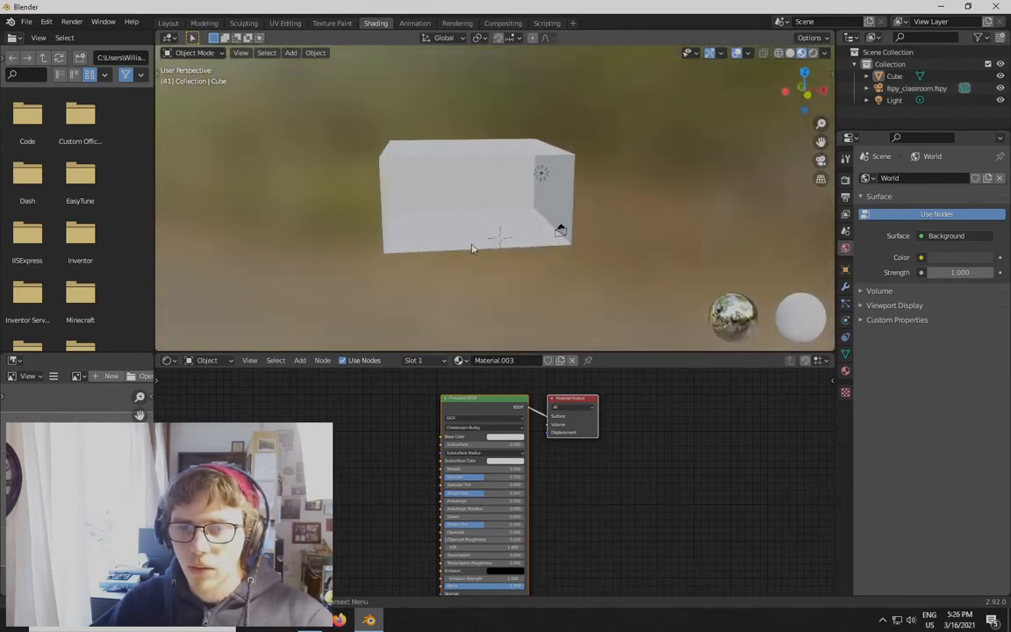
pyautogui.press('KP_0')
pyautogui.scroll(4, 473, 256)
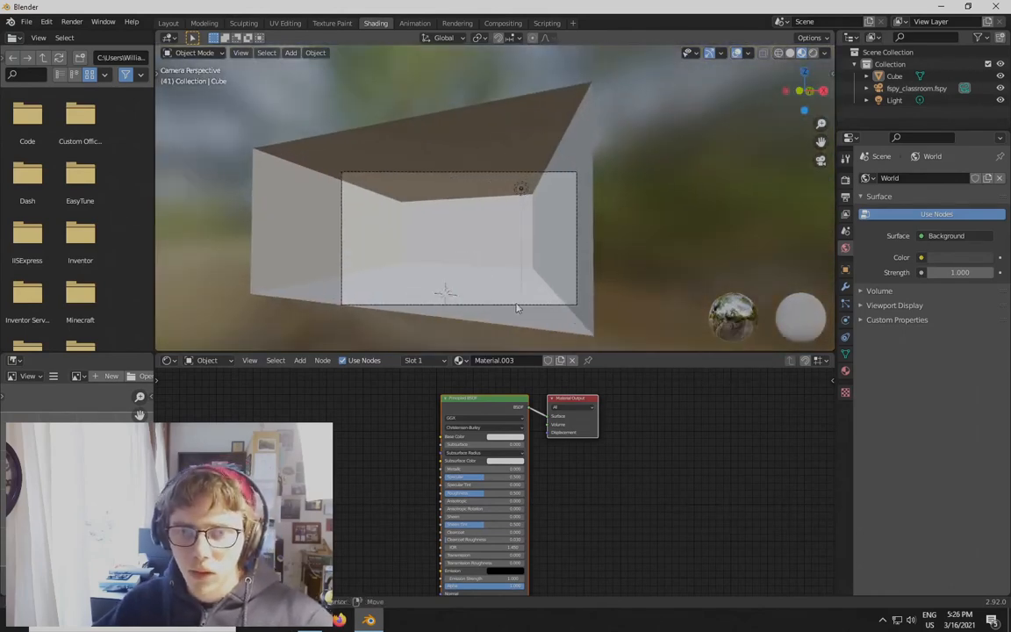
pyautogui.scroll(2, 482, 251)
pyautogui.keyDown('shift'); pyautogui.moveTo(517, 309); pyautogui.dragTo(490, 260, button='middle'); pyautogui.keyUp('shift')
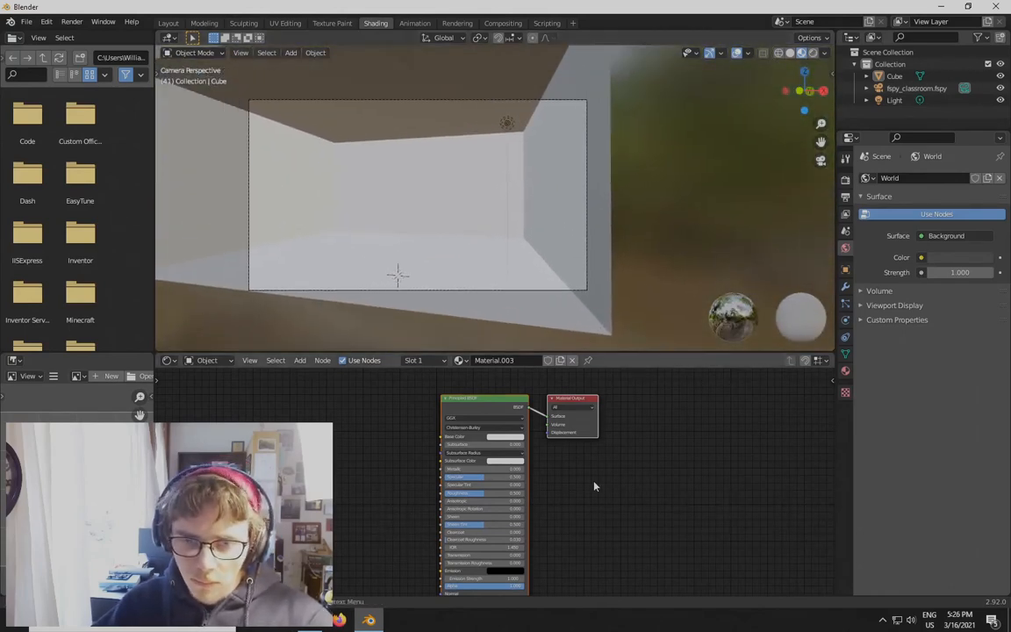
# Remove the Principled BSDF node and add a Texture Coordinate node beside the Material Output
pyautogui.click(472, 413)
pyautogui.press('x')
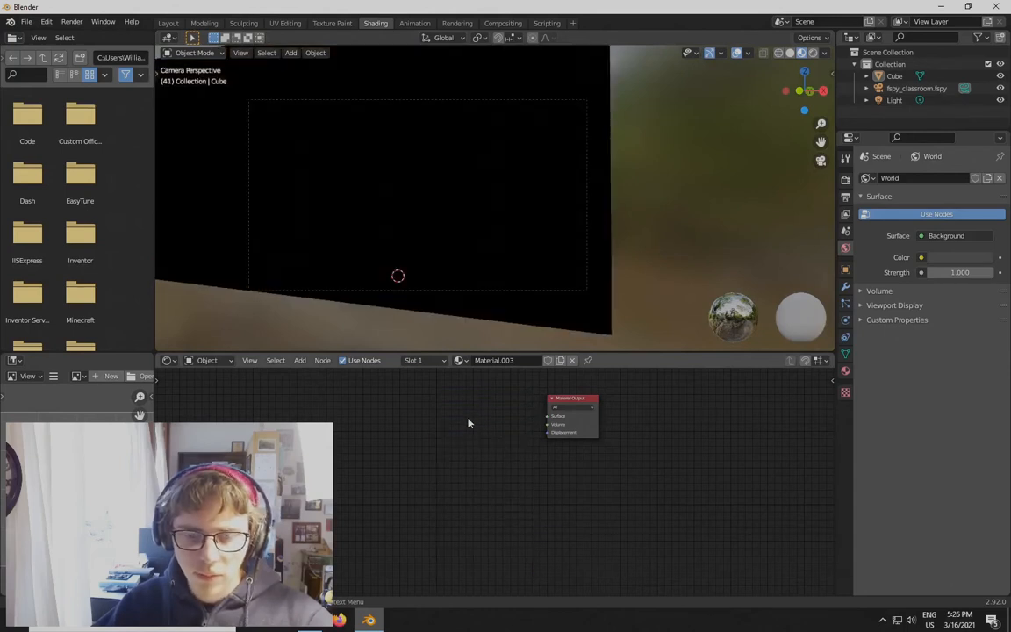
pyautogui.hotkey('shift', 'a')
pyautogui.moveTo(466, 383)
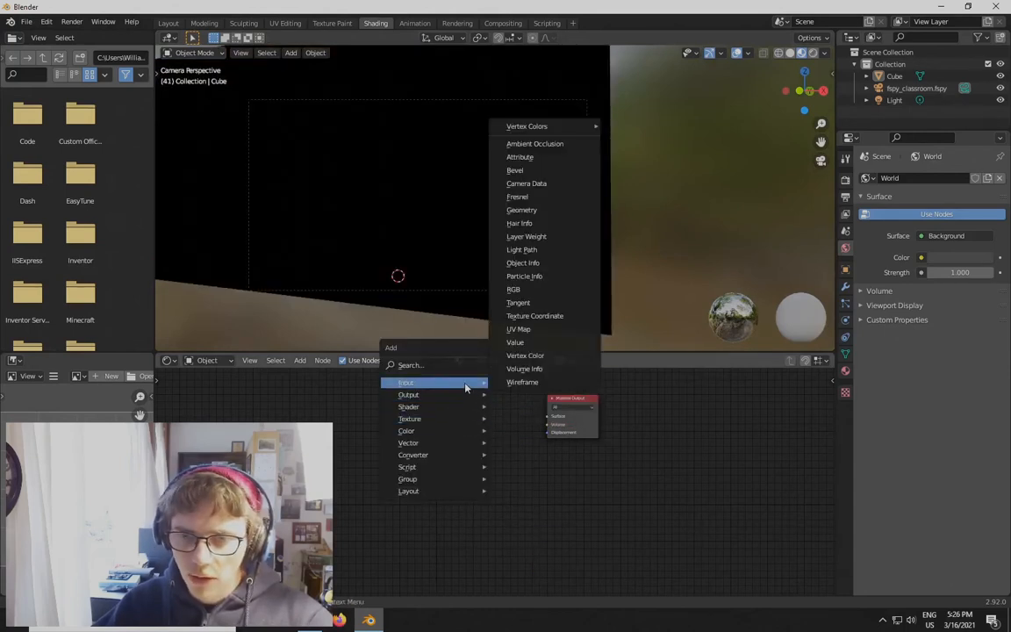
pyautogui.click(534, 315)
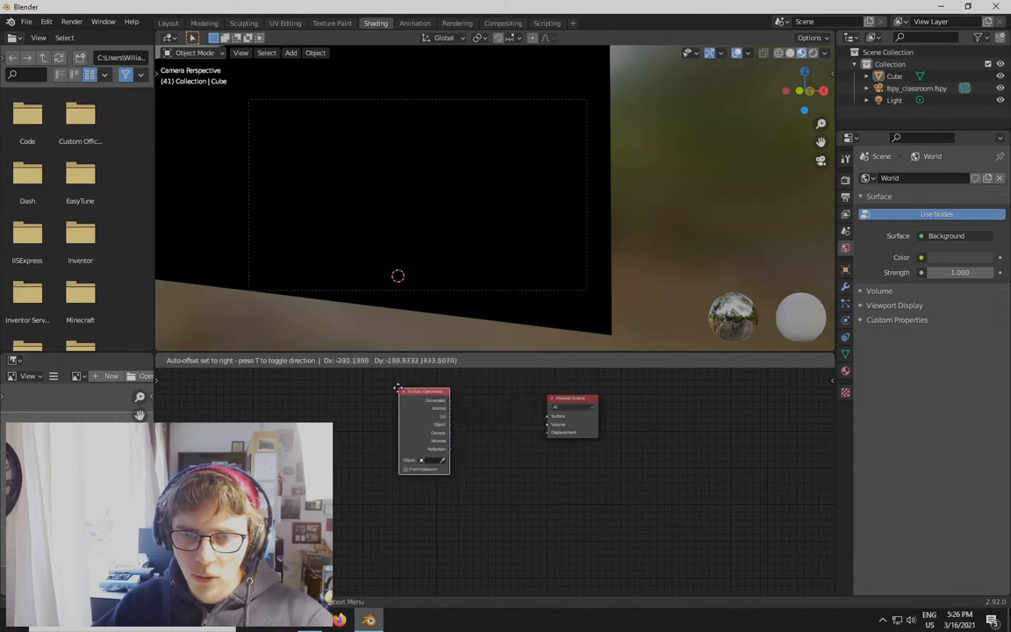
pyautogui.click(439, 396)
pyautogui.scroll(2, 444, 424)
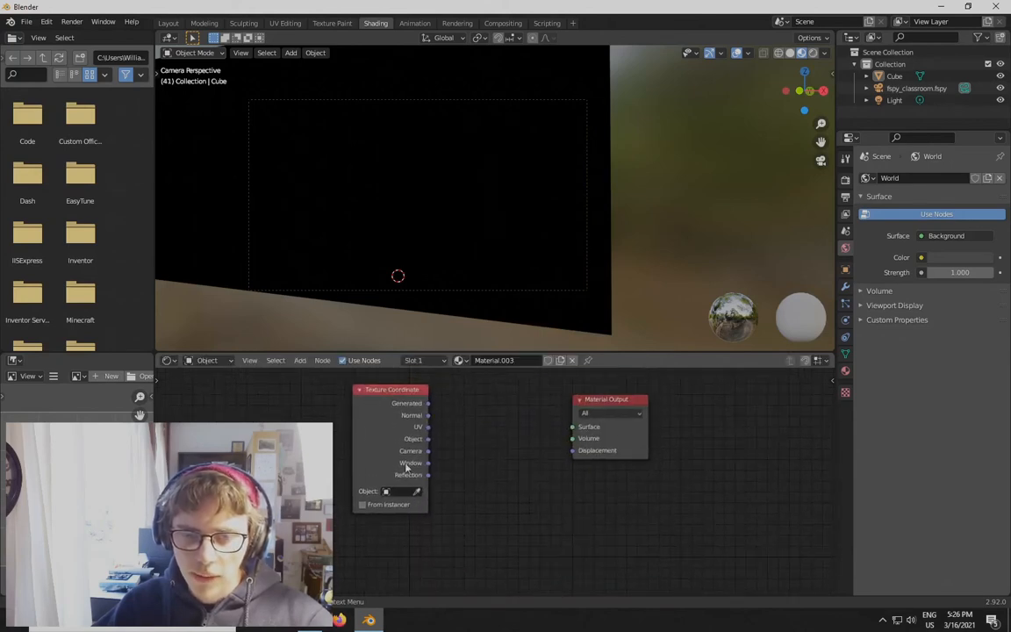
# Preview the Texture Coordinate node's Window output on the room through a Viewer node
pyautogui.keyDown('ctrl'); pyautogui.keyDown('shift'); pyautogui.click(405, 458); pyautogui.keyUp('shift'); pyautogui.keyUp('ctrl')
pyautogui.keyDown('ctrl'); pyautogui.keyDown('shift'); pyautogui.click(404, 457); pyautogui.keyUp('shift'); pyautogui.keyUp('ctrl')
pyautogui.keyDown('ctrl'); pyautogui.keyDown('shift'); pyautogui.click(405, 457); pyautogui.keyUp('shift'); pyautogui.keyUp('ctrl')
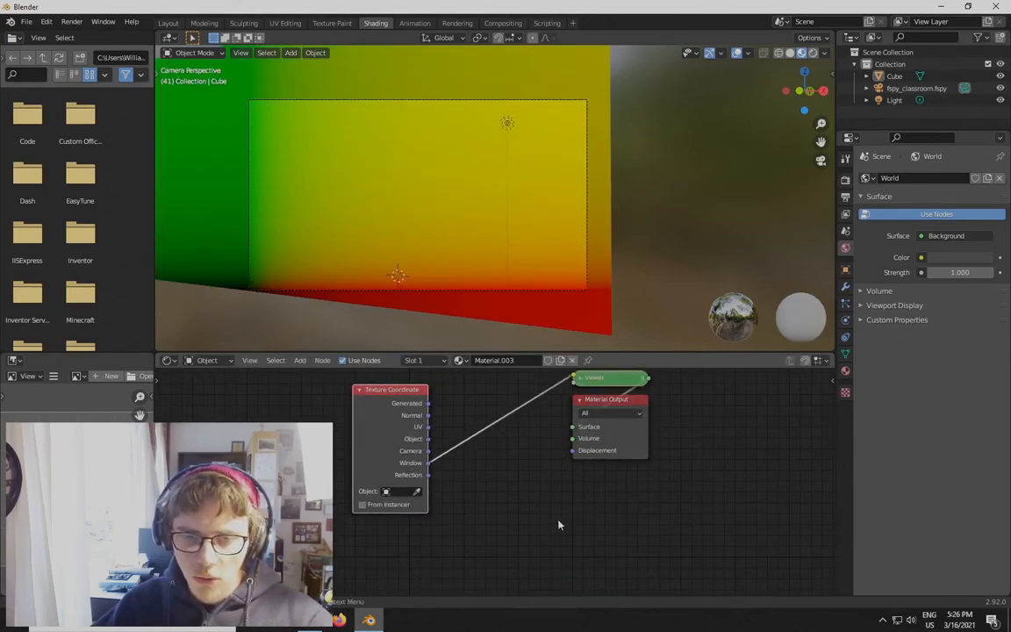
# Compare how the Window coordinate gradient covers the room from an outside view and through the fSpy camera
pyautogui.scroll(-2, 520, 488)
pyautogui.scroll(-3, 510, 272)
pyautogui.moveTo(510, 273); pyautogui.dragTo(446, 227, button='middle')
pyautogui.scroll(-3, 469, 260)
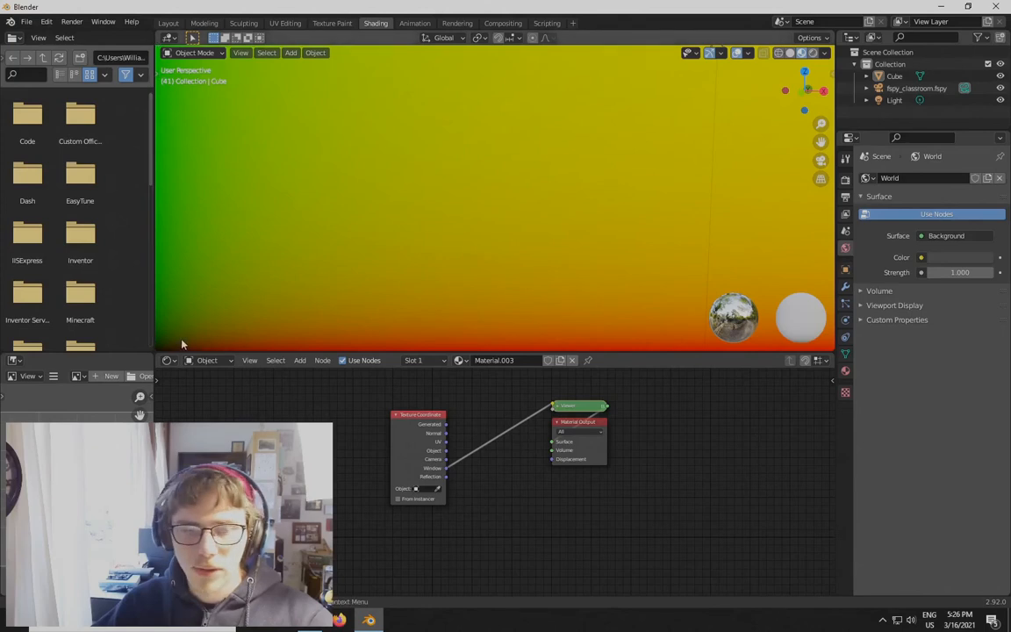
pyautogui.scroll(-5, 447, 250)
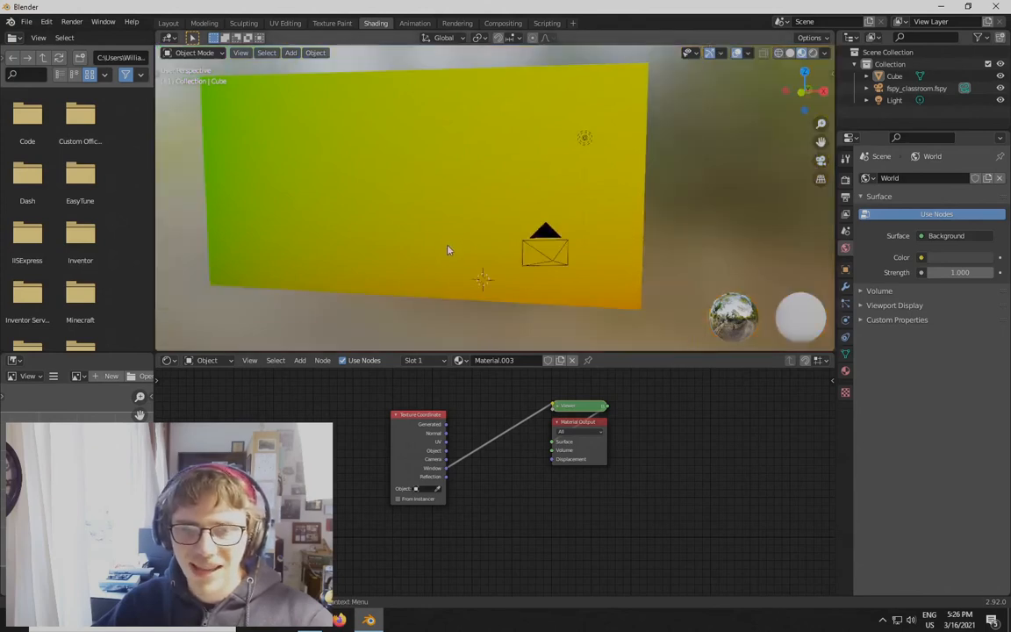
pyautogui.scroll(1, 448, 250)
pyautogui.scroll(-3, 448, 250)
pyautogui.keyDown('shift'); pyautogui.moveTo(399, 222); pyautogui.dragTo(312, 232, button='middle'); pyautogui.keyUp('shift')
pyautogui.scroll(-2, 318, 239)
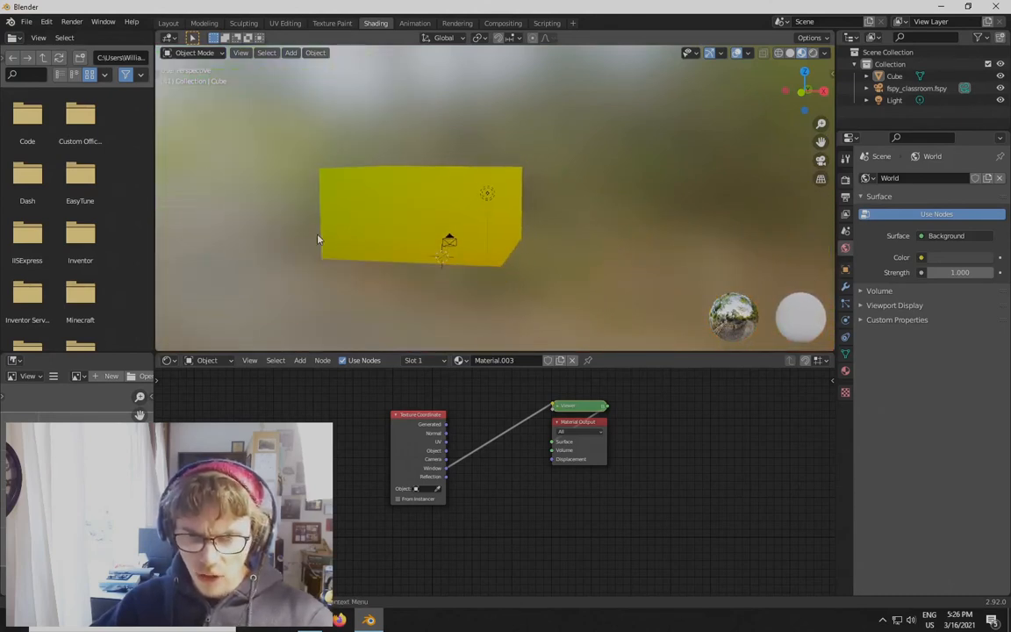
pyautogui.press('KP_0')
pyautogui.scroll(1, 501, 224)
pyautogui.keyDown('shift'); pyautogui.moveTo(501, 223); pyautogui.dragTo(351, 215, button='middle'); pyautogui.keyUp('shift')
pyautogui.scroll(3, 319, 203)
pyautogui.keyDown('shift'); pyautogui.moveTo(272, 199); pyautogui.dragTo(372, 186, button='middle'); pyautogui.keyUp('shift')
pyautogui.scroll(1, 343, 186)
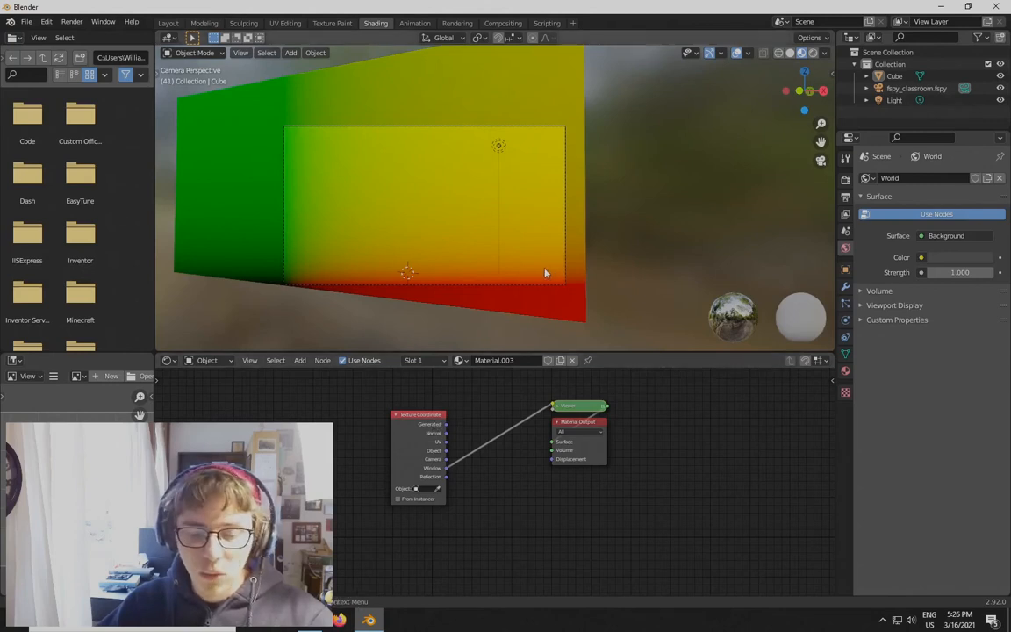
# Add an Image Texture node below the Material Output and load classroom_without_furniture.jpg from the Projection Mapping Tutorial folder
pyautogui.hotkey('shift', 'a')
pyautogui.moveTo(524, 492)
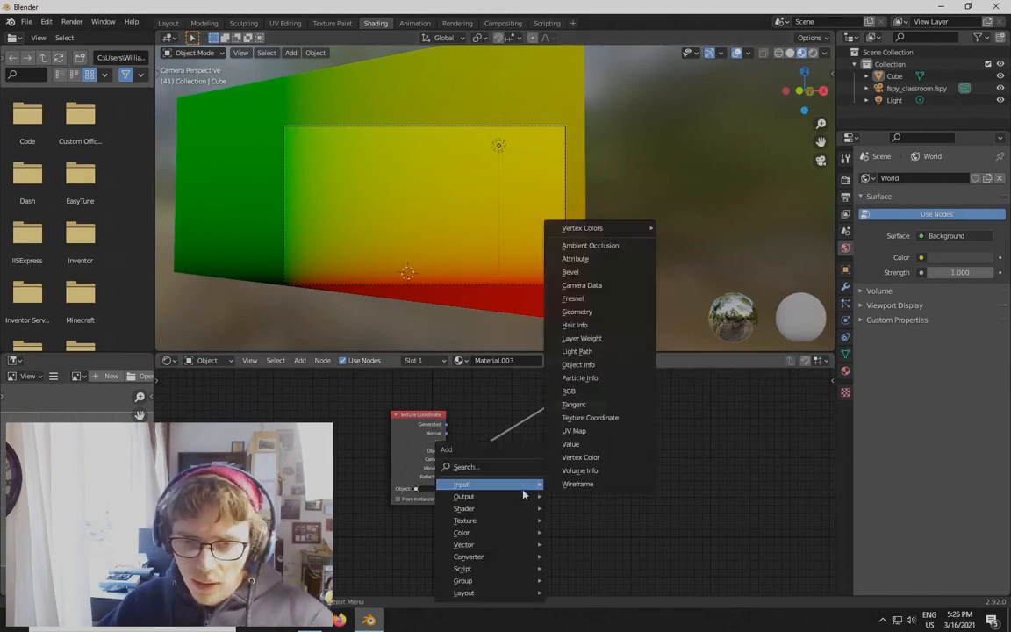
pyautogui.moveTo(525, 520)
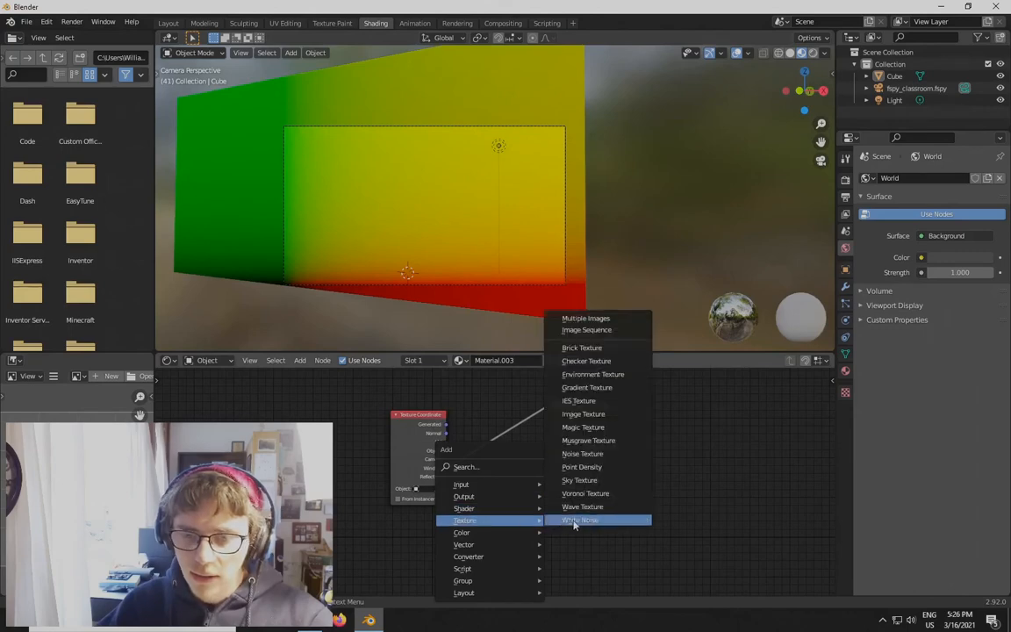
pyautogui.click(583, 413)
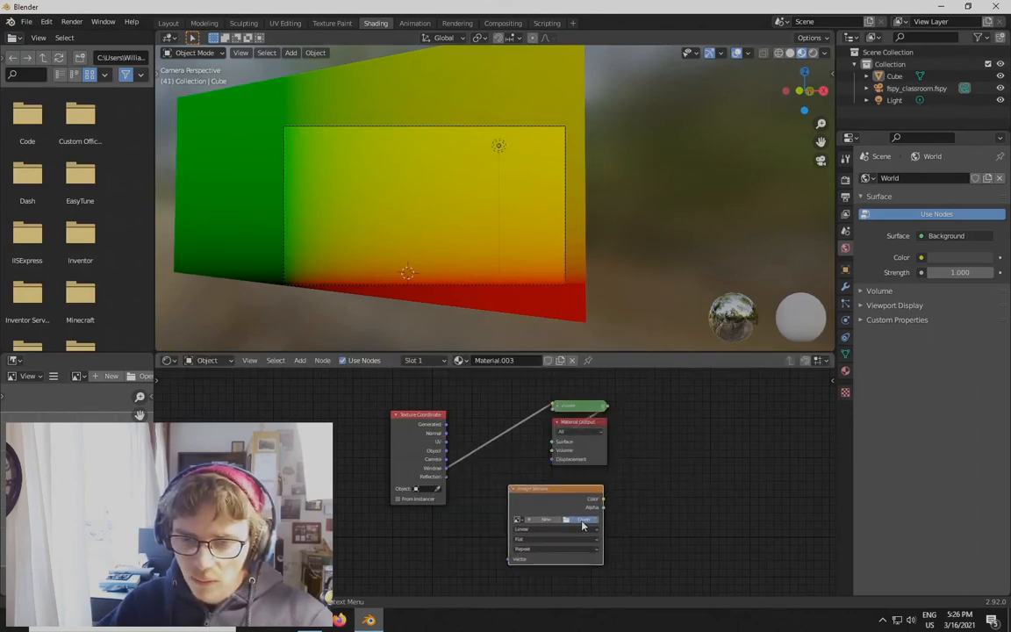
pyautogui.click(582, 520)
pyautogui.click(290, 408)
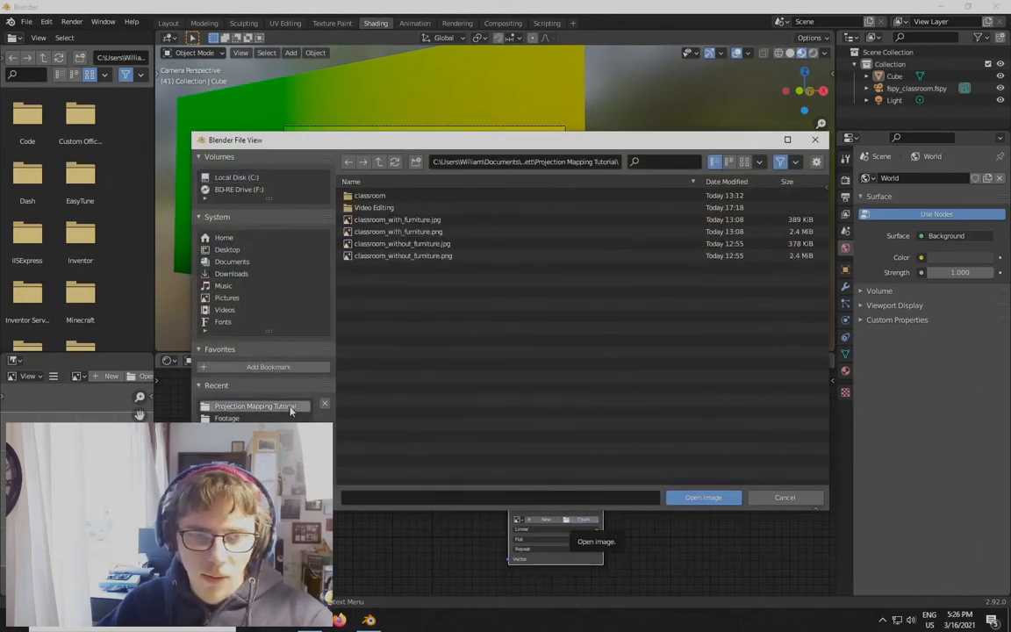
pyautogui.doubleClick(402, 243)
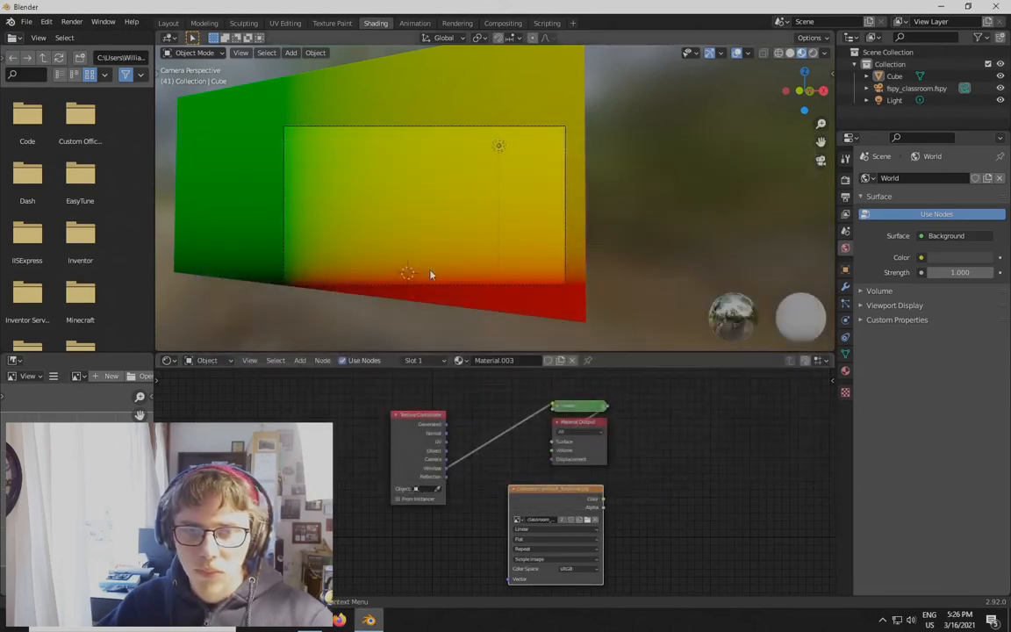
# Insert the image texture node into the link between the Texture Coordinate node's Window output and the Viewer
pyautogui.moveTo(660, 512); pyautogui.dragTo(651, 476, button='middle')
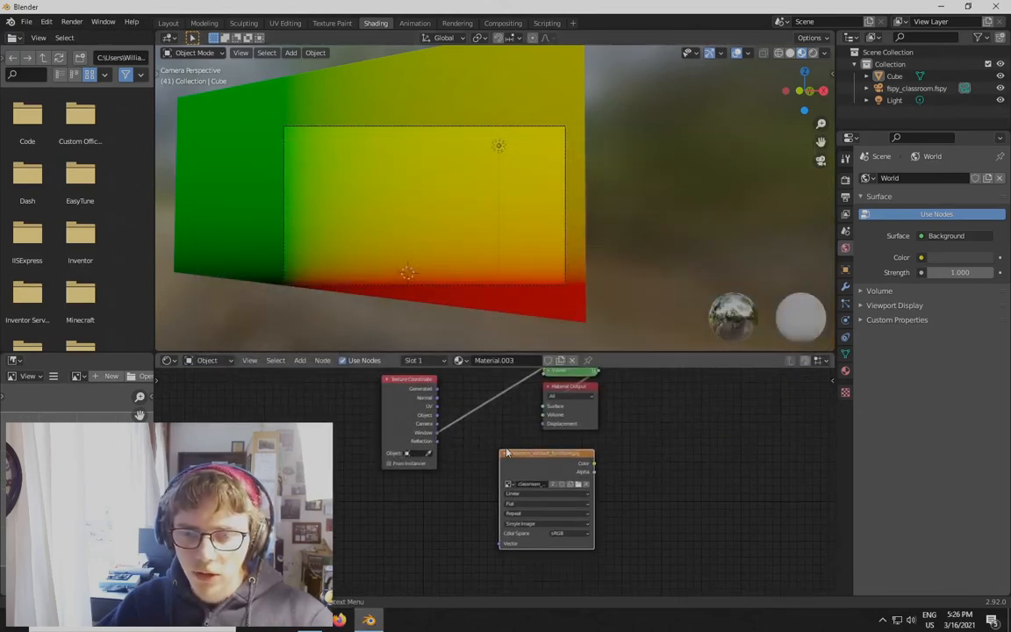
pyautogui.moveTo(501, 452); pyautogui.dragTo(506, 466, button='middle')
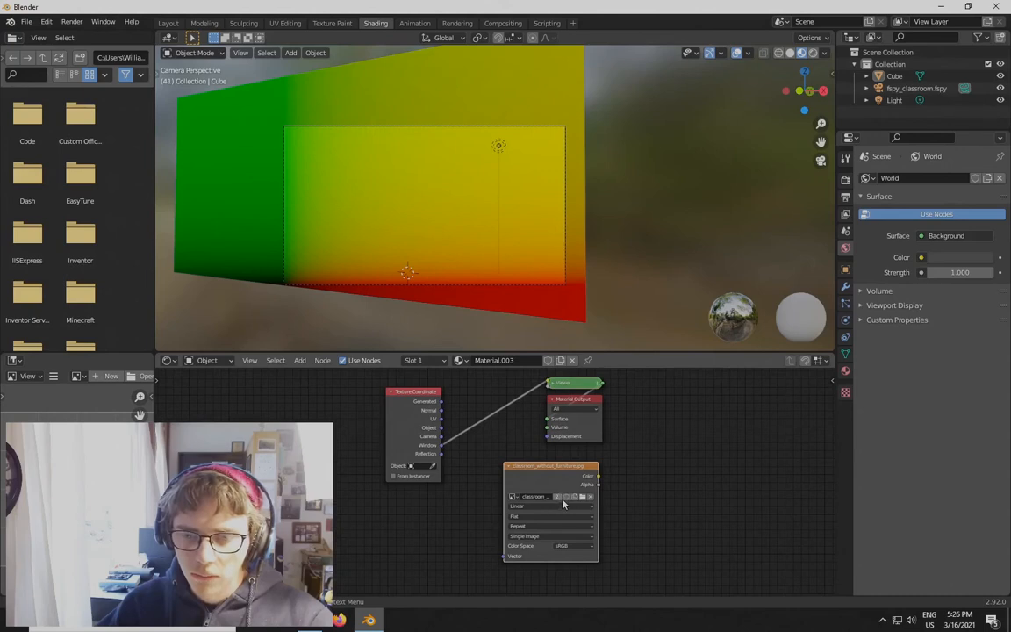
pyautogui.moveTo(563, 503); pyautogui.dragTo(533, 465)
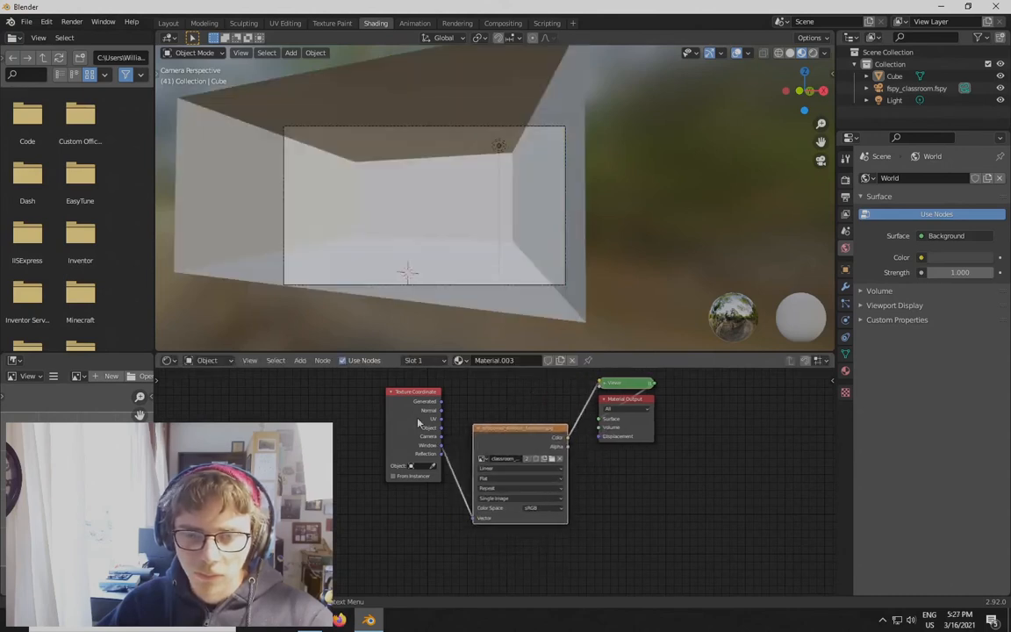
pyautogui.moveTo(596, 496); pyautogui.dragTo(590, 523, button='middle')
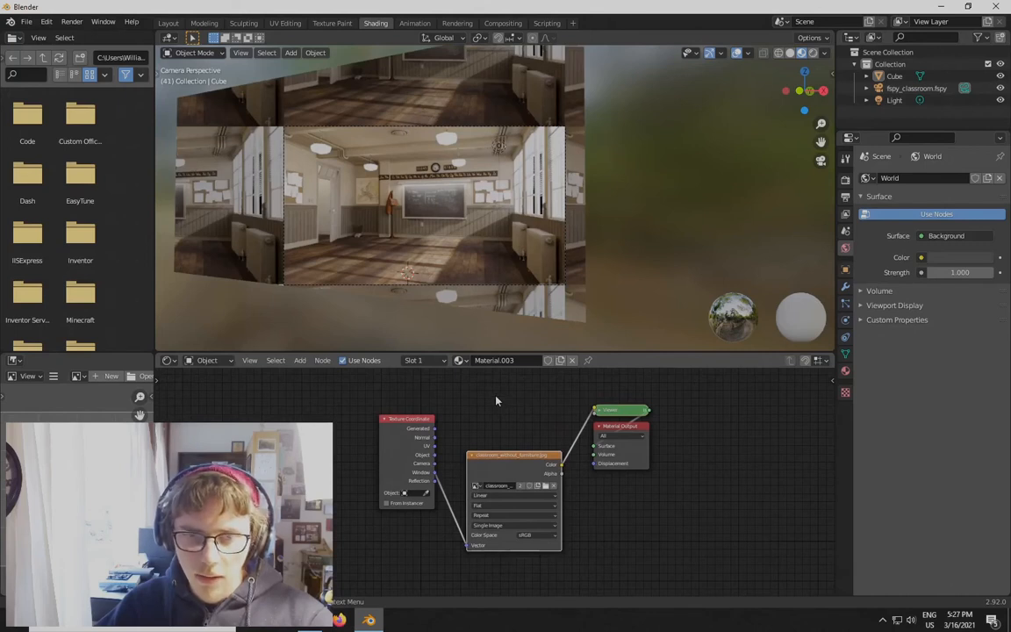
# Set the image texture's extension mode to Clip
pyautogui.scroll(2, 562, 535)
pyautogui.click(562, 530)
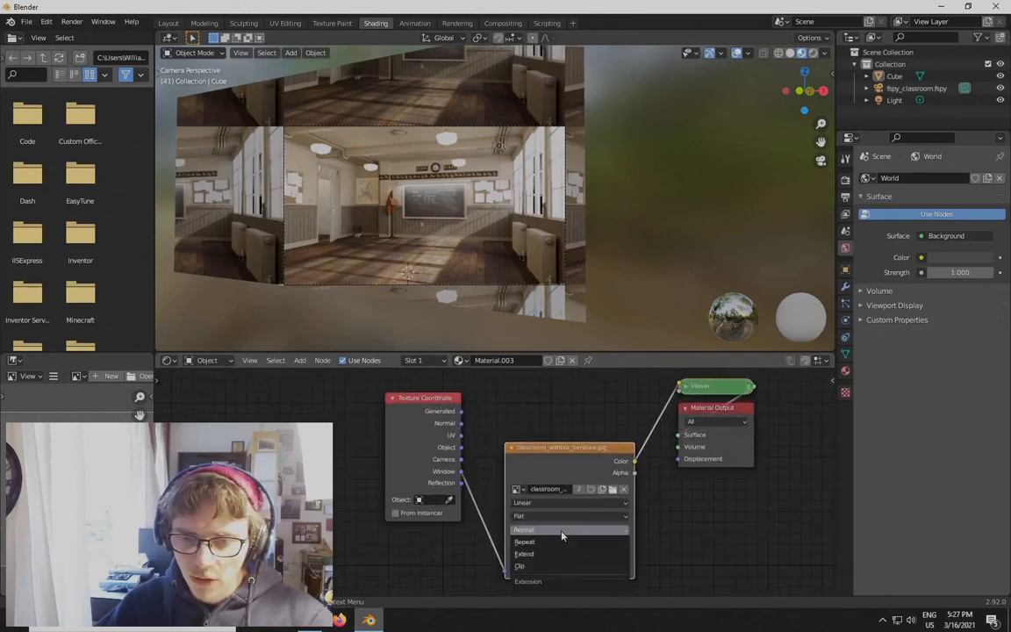
pyautogui.click(546, 564)
pyautogui.scroll(-3, 542, 429)
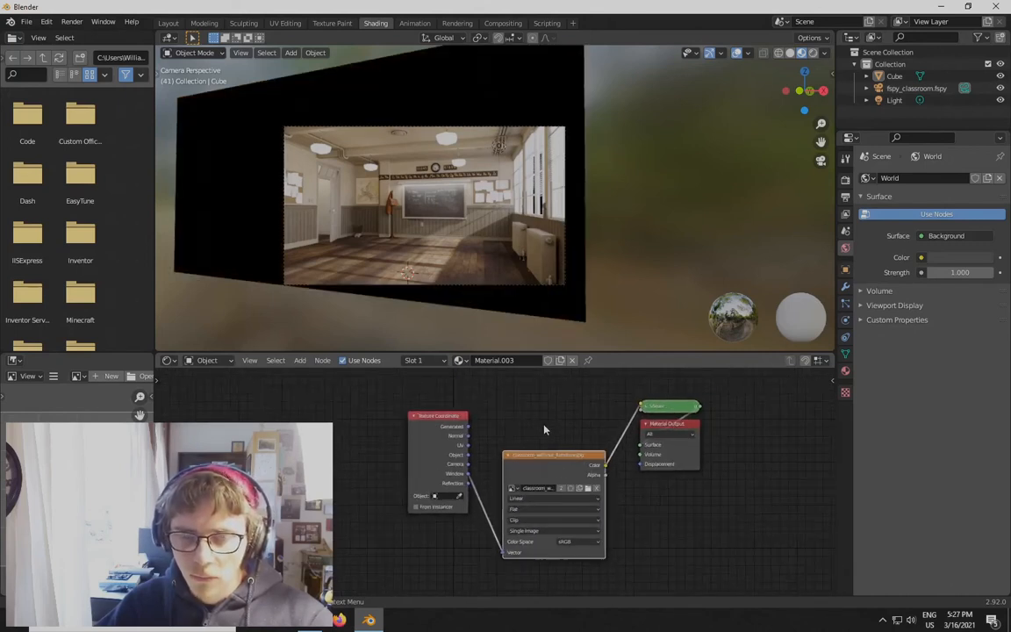
# Redraw the link from the Window output to the image texture's Vector input and move the image node slightly
pyautogui.moveTo(499, 489); pyautogui.dragTo(511, 430, button='middle')
pyautogui.scroll(3, 569, 495)
pyautogui.scroll(1, 570, 493)
pyautogui.moveTo(570, 494); pyautogui.dragTo(556, 526, button='middle')
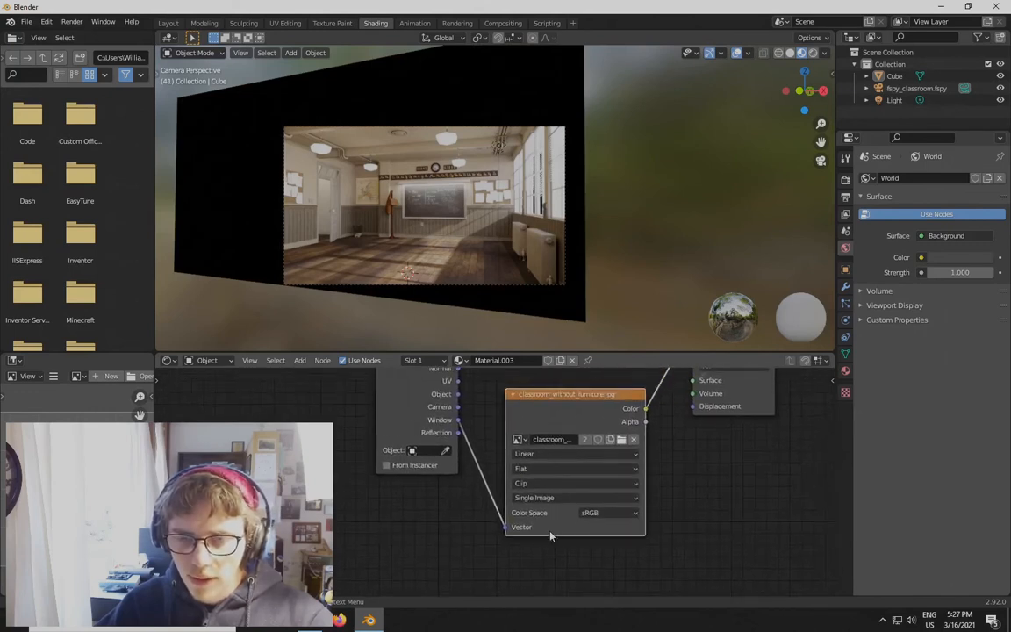
pyautogui.click(458, 423)
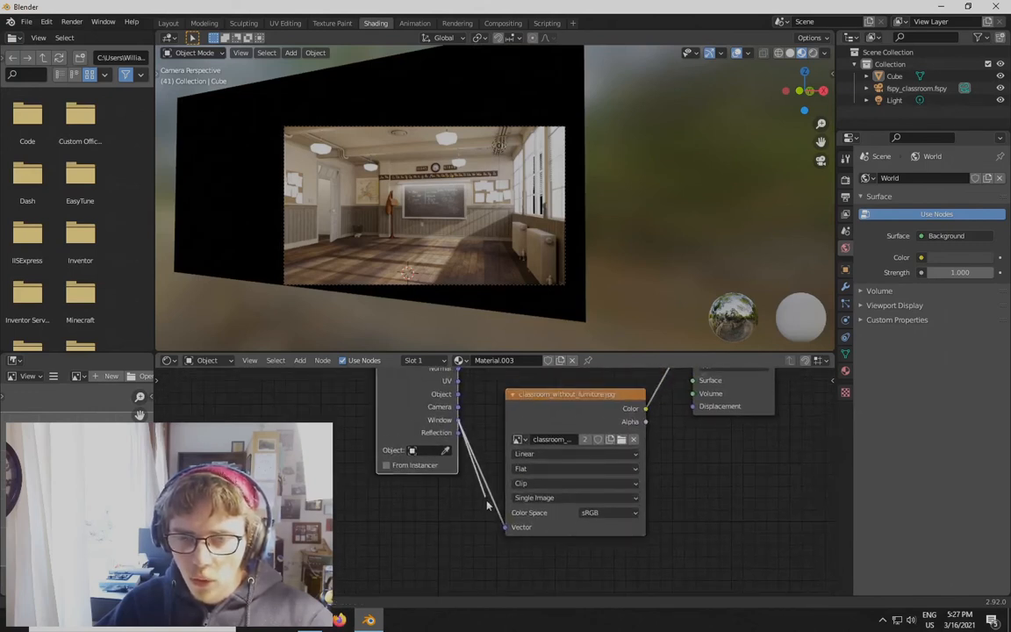
pyautogui.moveTo(487, 505); pyautogui.dragTo(508, 528)
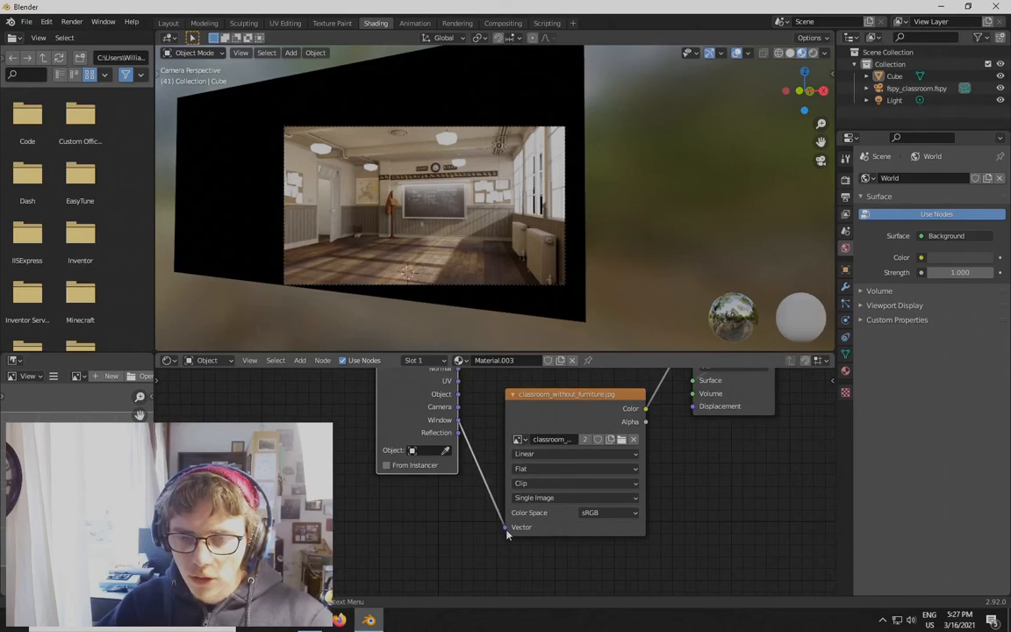
pyautogui.scroll(-3, 475, 476)
pyautogui.moveTo(474, 465); pyautogui.dragTo(476, 494, button='middle')
pyautogui.moveTo(538, 448); pyautogui.dragTo(533, 428)
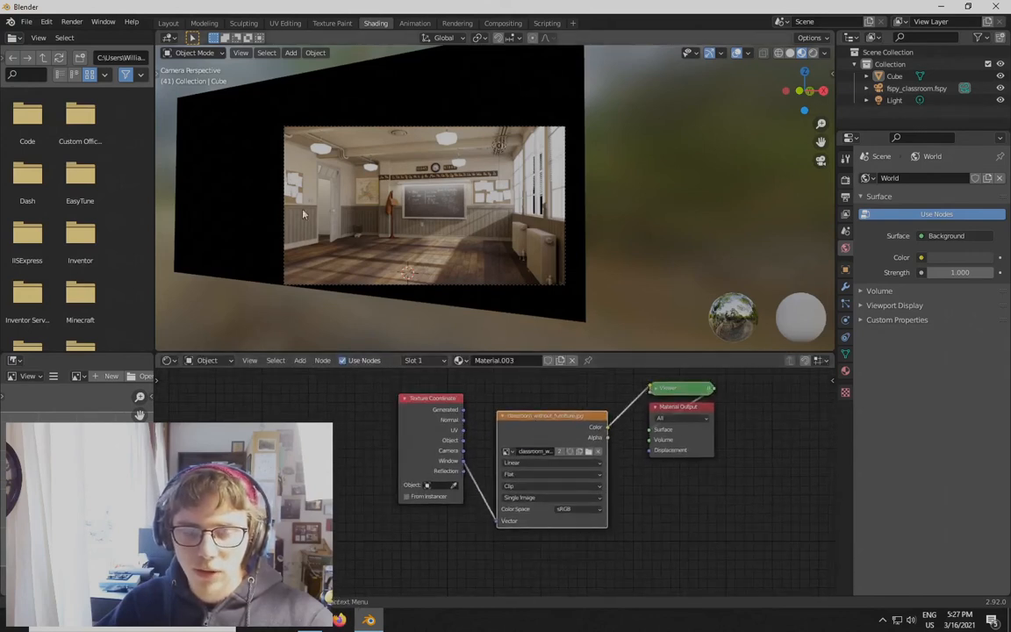
# Compare the window-projected classroom image on the room from a free view and through the fSpy camera
pyautogui.scroll(-4, 436, 260)
pyautogui.scroll(5, 436, 260)
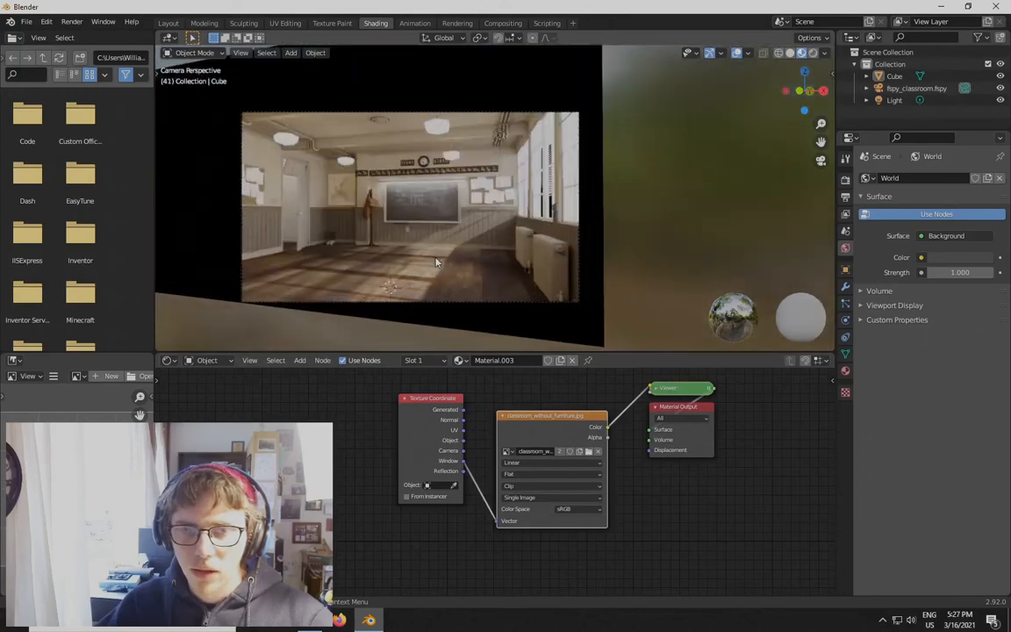
pyautogui.scroll(-2, 433, 259)
pyautogui.moveTo(433, 257); pyautogui.dragTo(496, 237, button='middle')
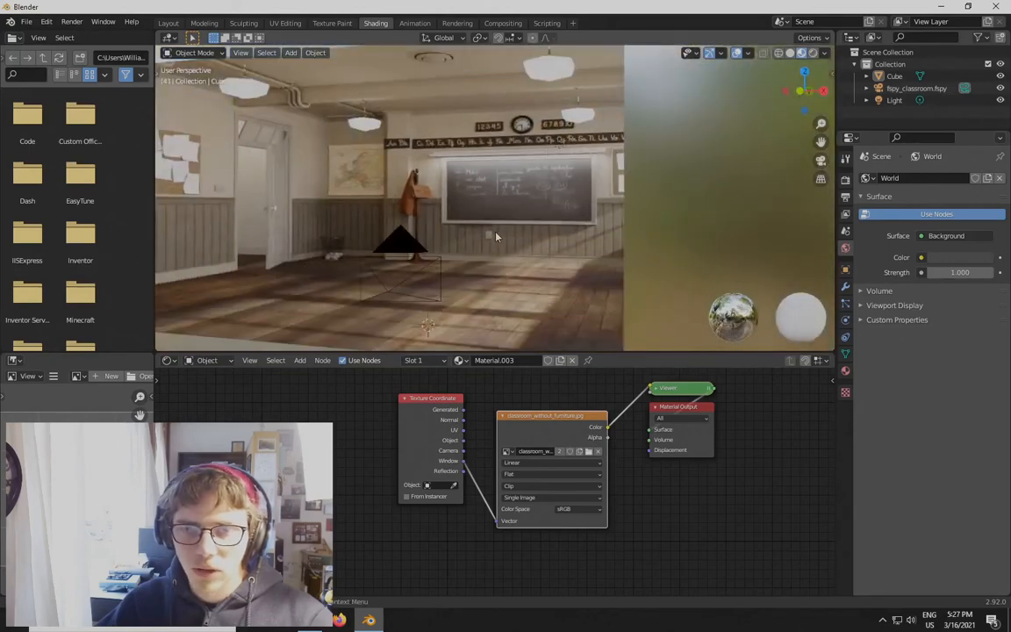
pyautogui.press('KP_0')
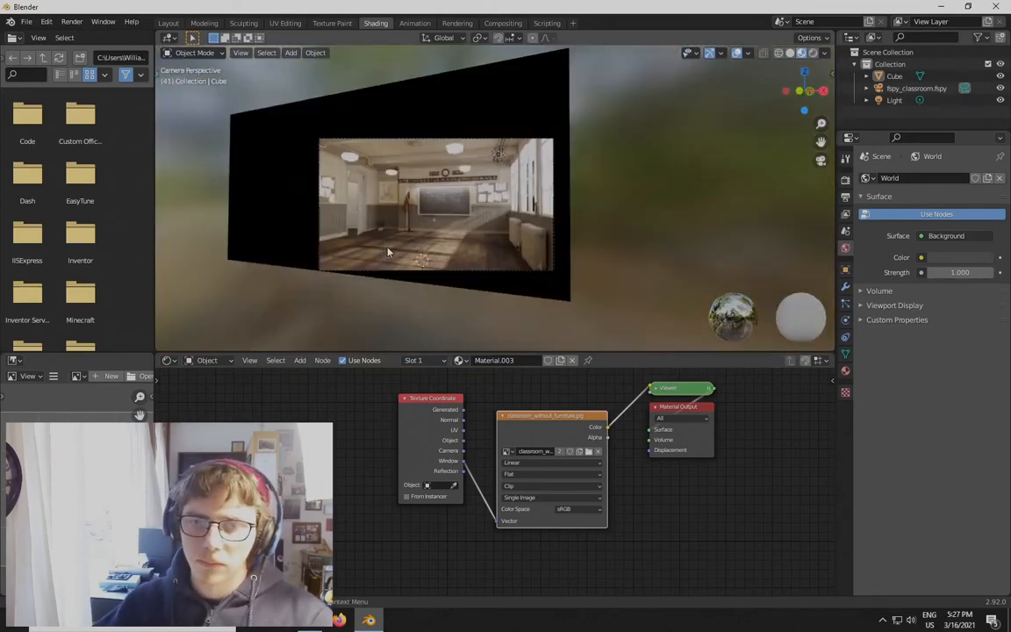
pyautogui.scroll(2, 420, 230)
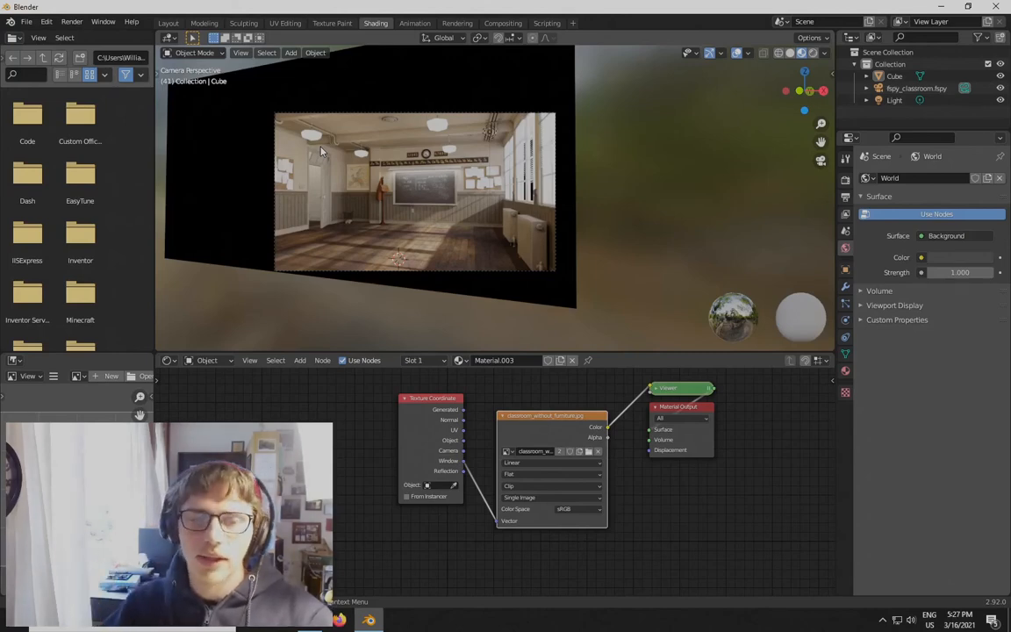
pyautogui.moveTo(329, 146); pyautogui.dragTo(372, 207, button='middle')
pyautogui.press('KP_0')
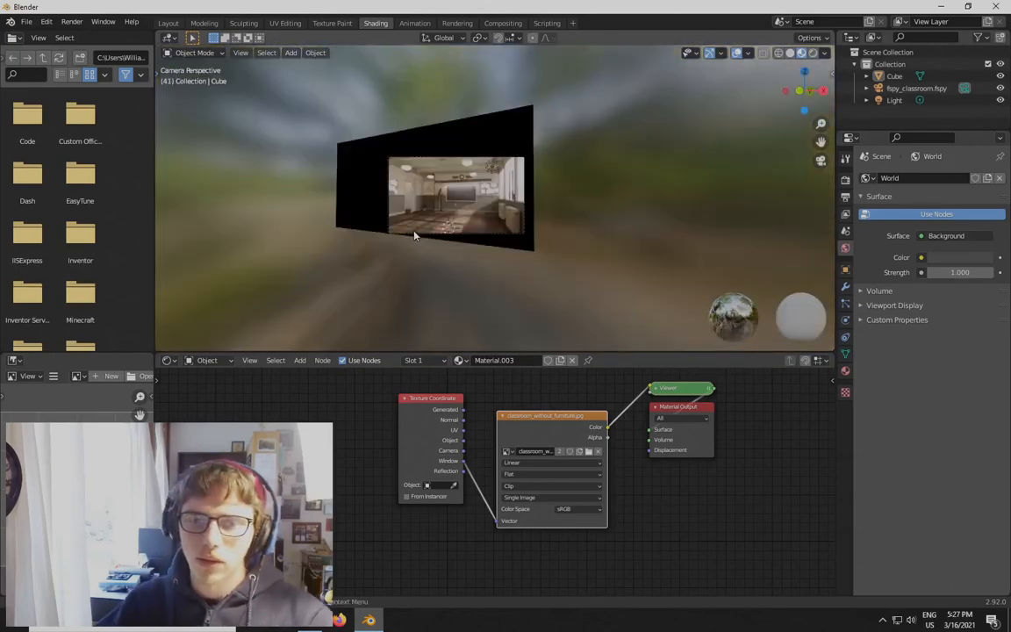
pyautogui.scroll(2, 454, 208)
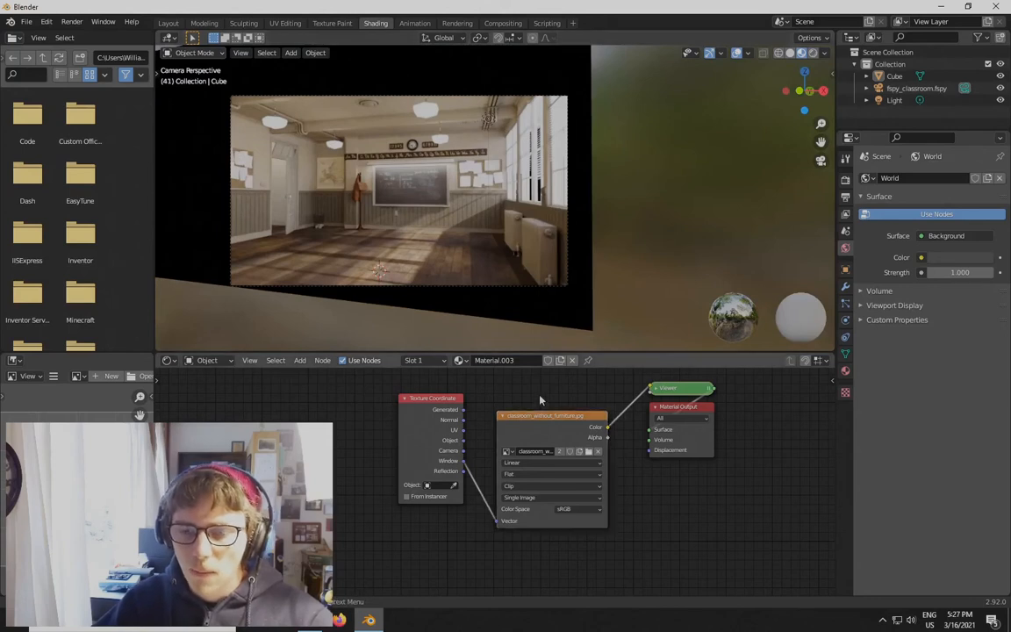
# Cut the link between the Texture Coordinate node's Window output and the image texture's Vector input
pyautogui.scroll(-1, 489, 466)
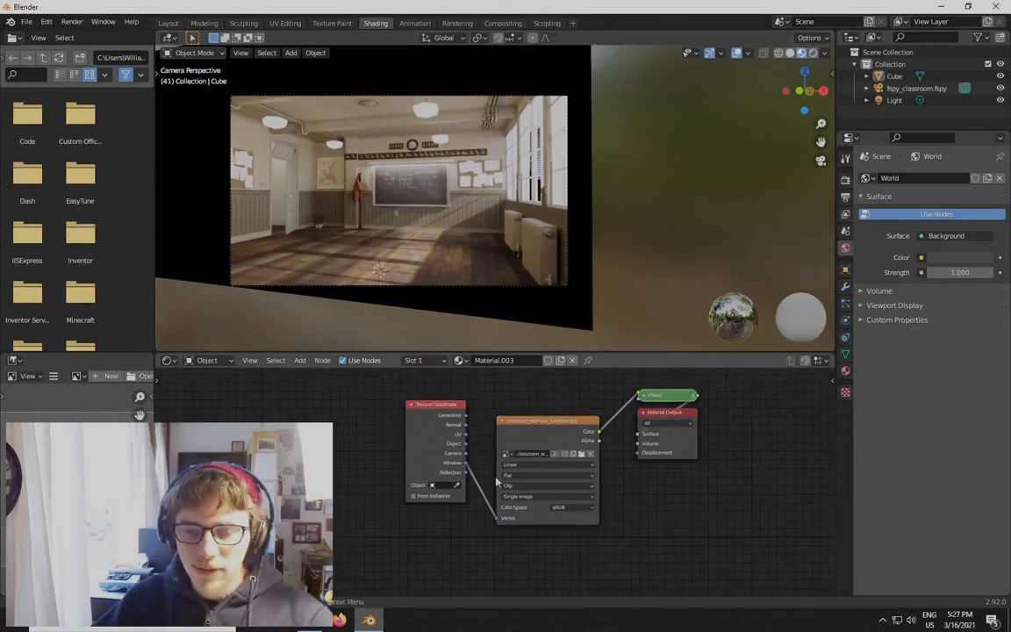
pyautogui.keyDown('ctrl'); pyautogui.moveTo(488, 474); pyautogui.dragTo(482, 508, button='right'); pyautogui.keyUp('ctrl')
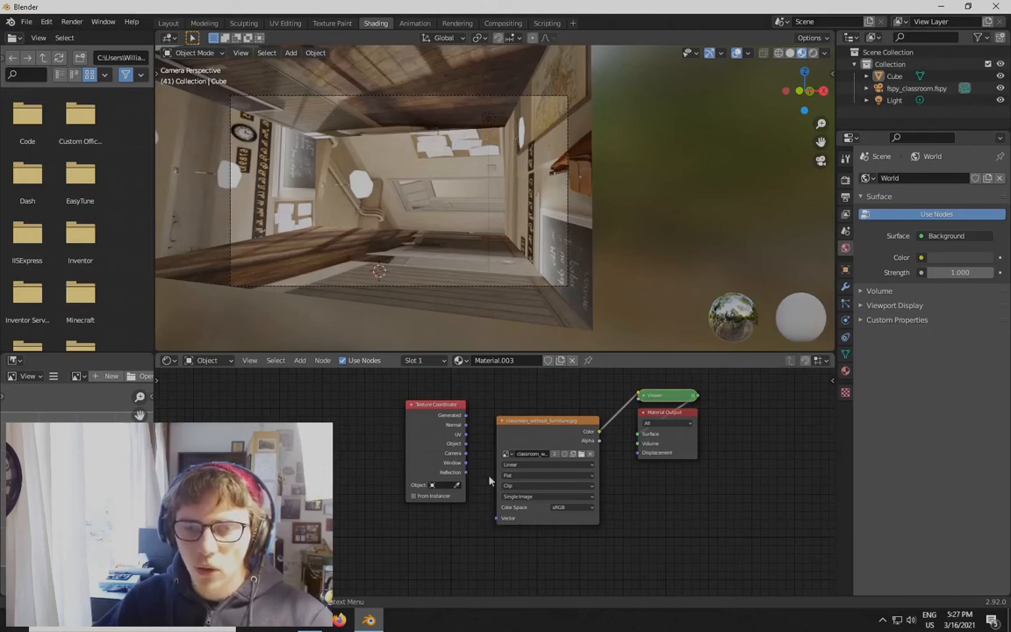
pyautogui.scroll(-1, 496, 465)
pyautogui.click(536, 450)
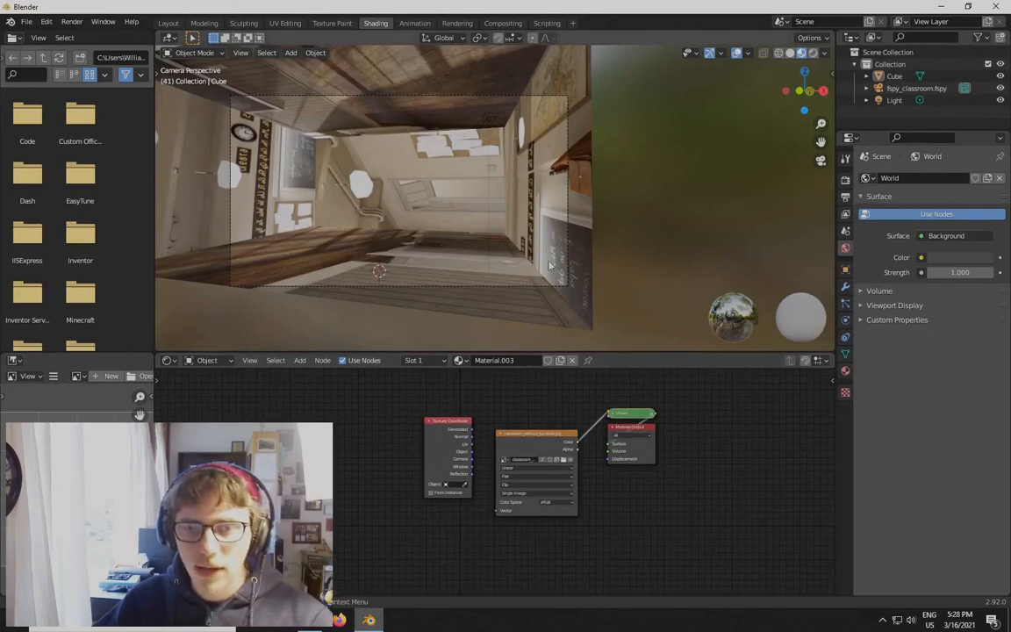
# Examine how the classroom image maps onto the room's walls, floor and ceiling without the window coordinates
pyautogui.scroll(-2, 440, 215)
pyautogui.scroll(1, 455, 194)
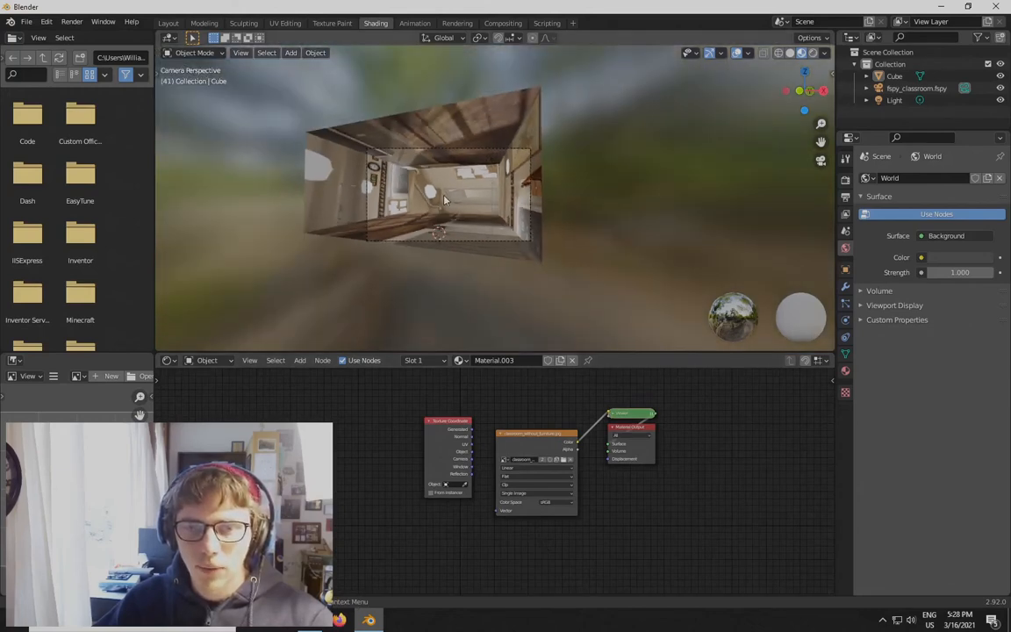
pyautogui.scroll(1, 443, 201)
pyautogui.scroll(1, 443, 200)
pyautogui.scroll(-3, 443, 200)
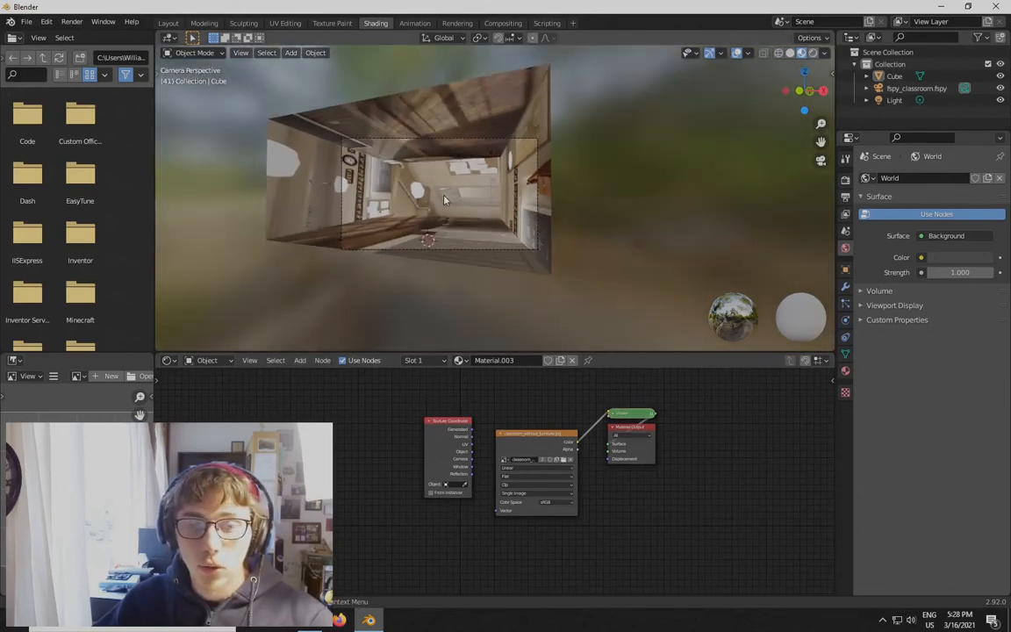
pyautogui.scroll(2, 443, 200)
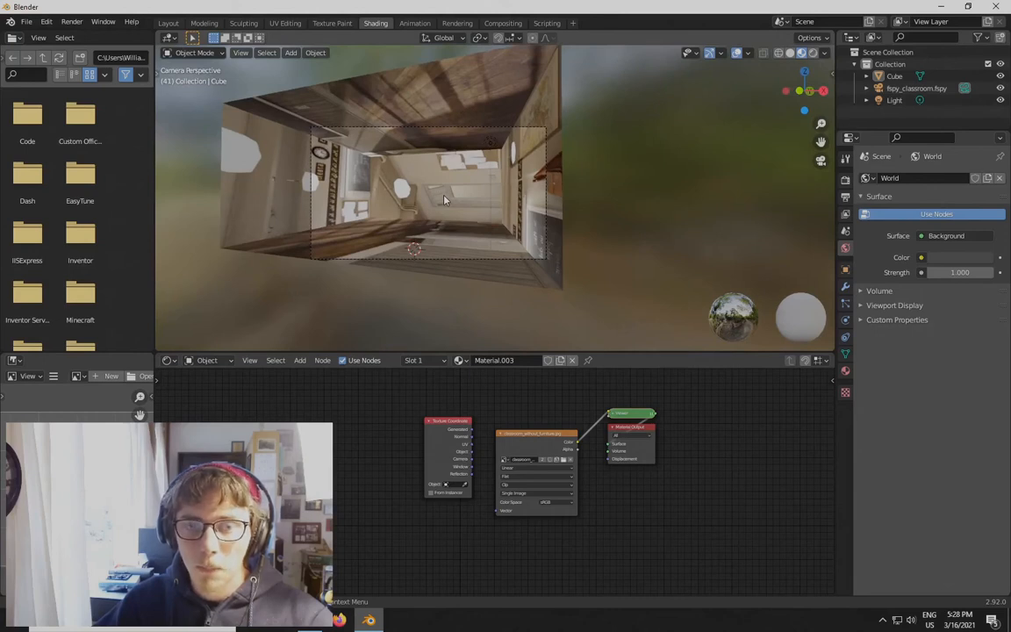
pyautogui.keyDown('shift'); pyautogui.moveTo(449, 180); pyautogui.dragTo(487, 221, button='middle'); pyautogui.keyUp('shift')
pyautogui.click(479, 153)
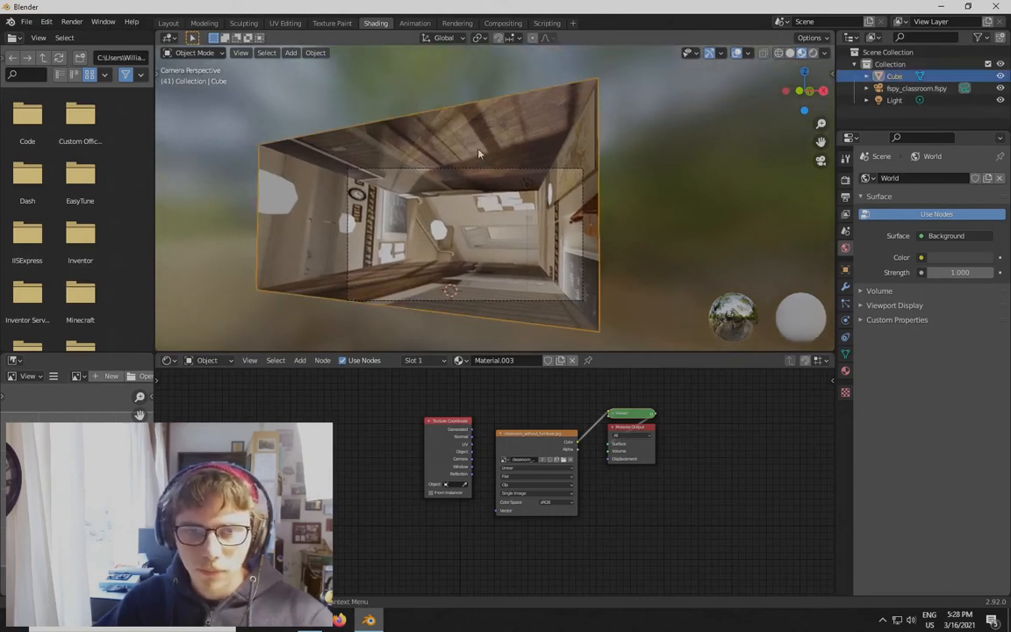
pyautogui.click(639, 166)
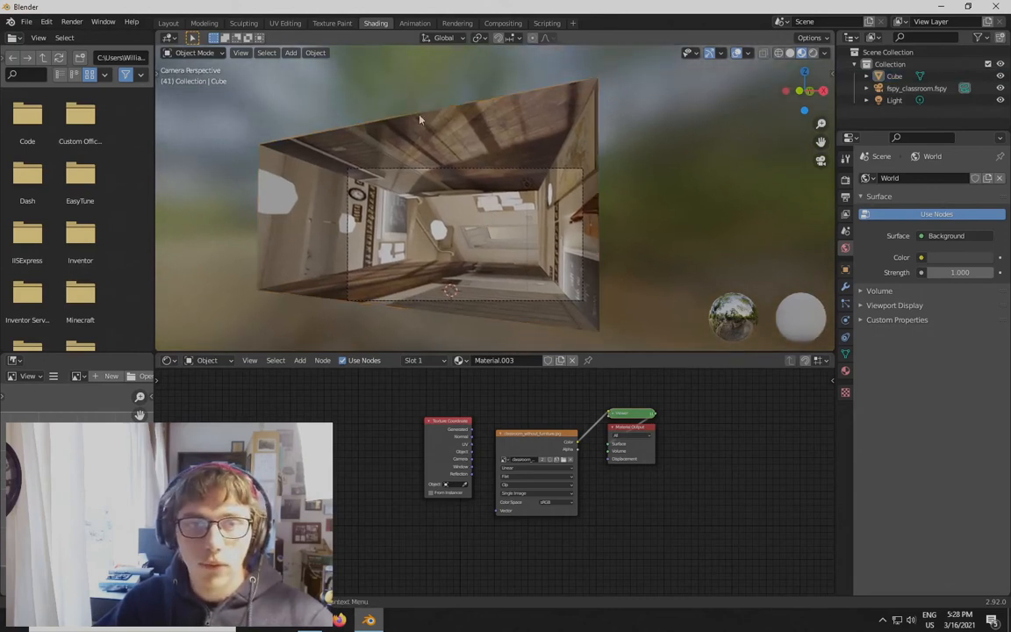
# Switch to the UV Editing workspace and select all faces of the room to show their UV layout over the image
pyautogui.click(284, 23)
pyautogui.scroll(-2, 657, 257)
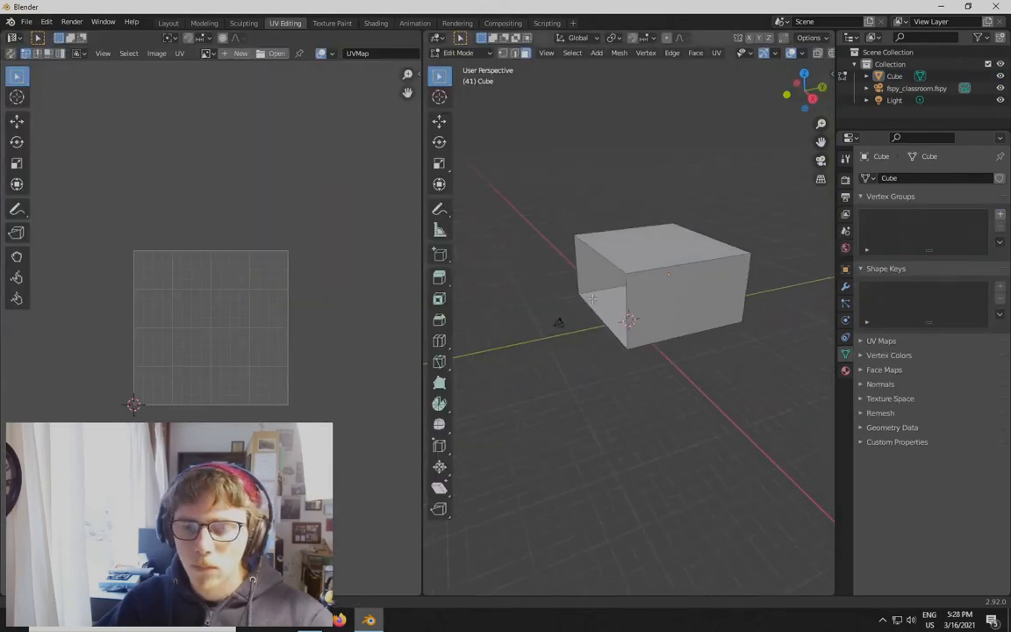
pyautogui.scroll(2, 657, 257)
pyautogui.press('a')
pyautogui.scroll(-4, 659, 257)
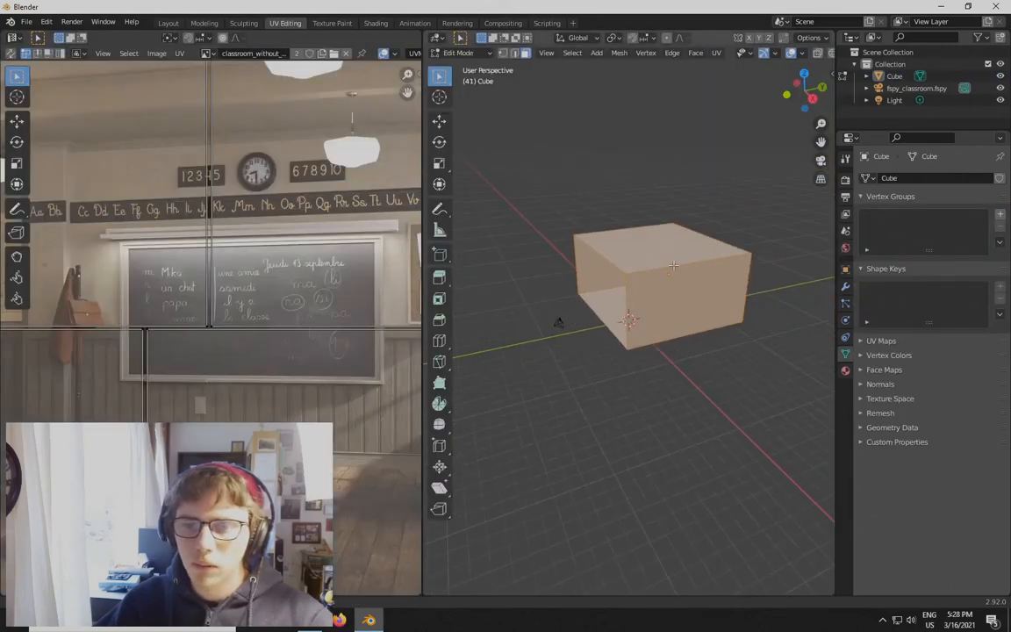
pyautogui.moveTo(673, 265); pyautogui.dragTo(722, 264, button='middle')
pyautogui.scroll(-6, 309, 321)
pyautogui.moveTo(188, 342); pyautogui.dragTo(201, 335, button='middle')
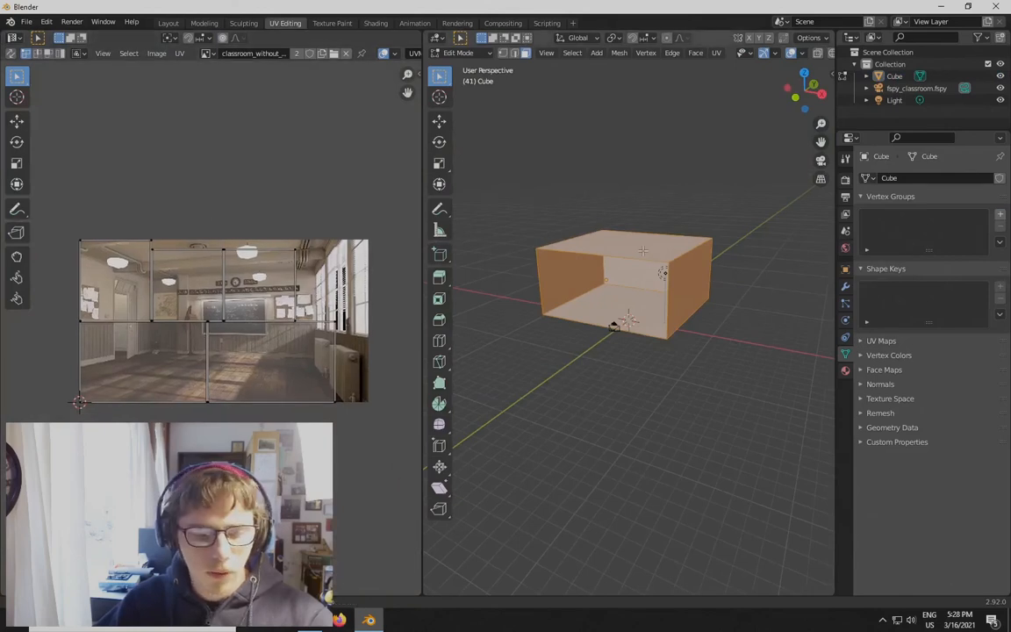
# Select only the room's top face and examine where its UV island lies on the classroom image
pyautogui.click(652, 295)
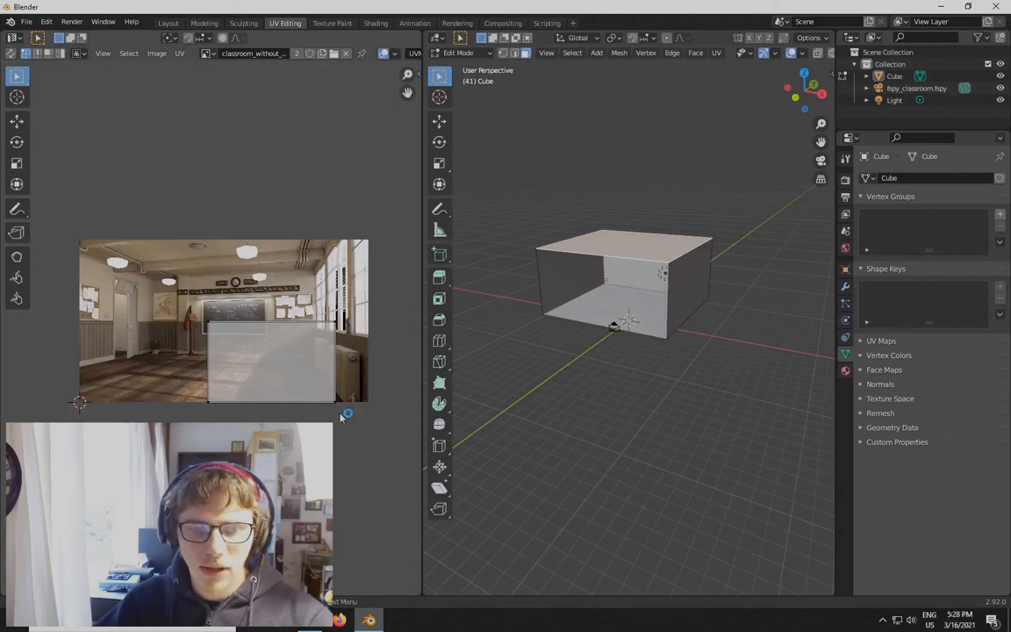
pyautogui.scroll(3, 257, 336)
pyautogui.scroll(-2, 257, 337)
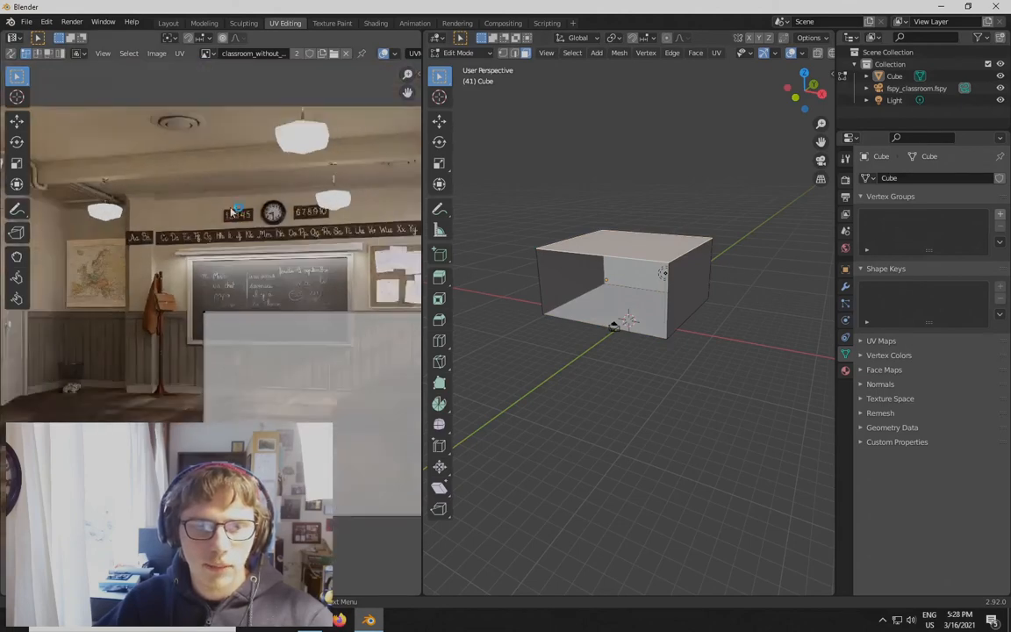
pyautogui.moveTo(213, 306); pyautogui.dragTo(142, 261, button='middle')
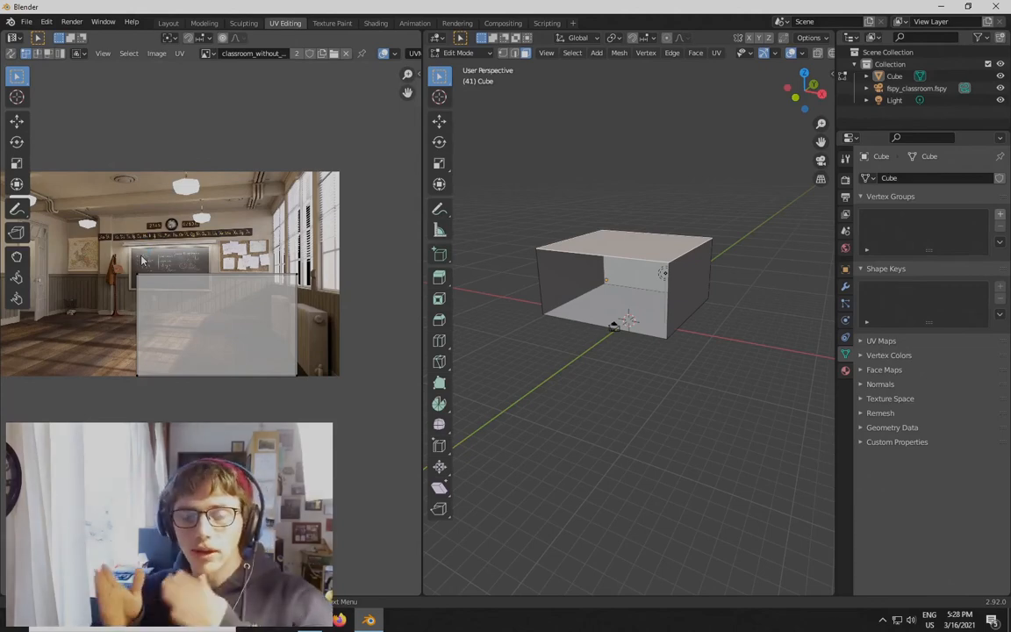
# Select all faces of the room and examine how their UV islands lie across the classroom image
pyautogui.scroll(3, 142, 260)
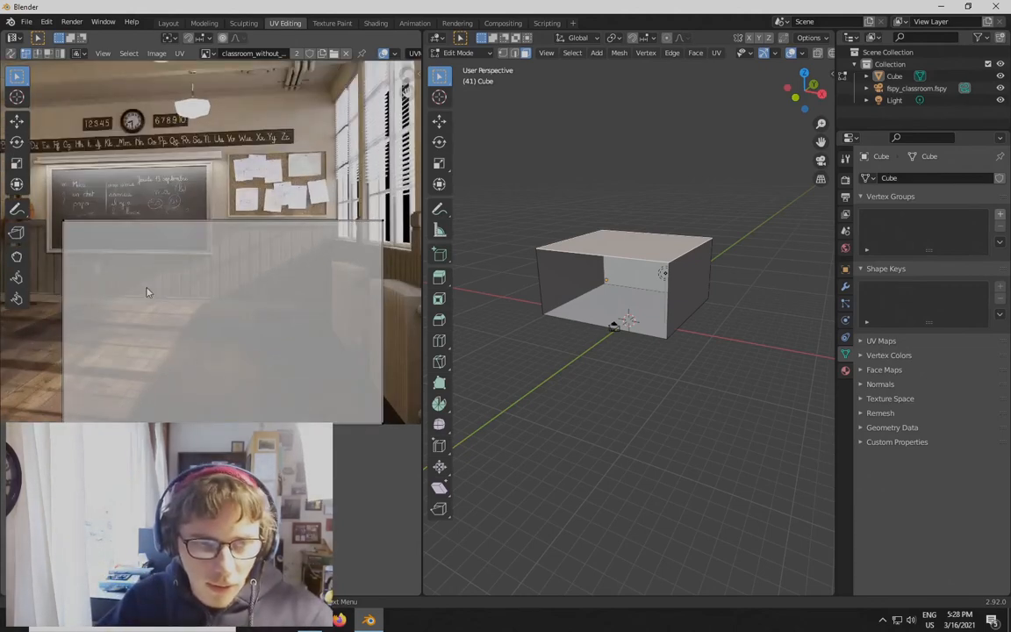
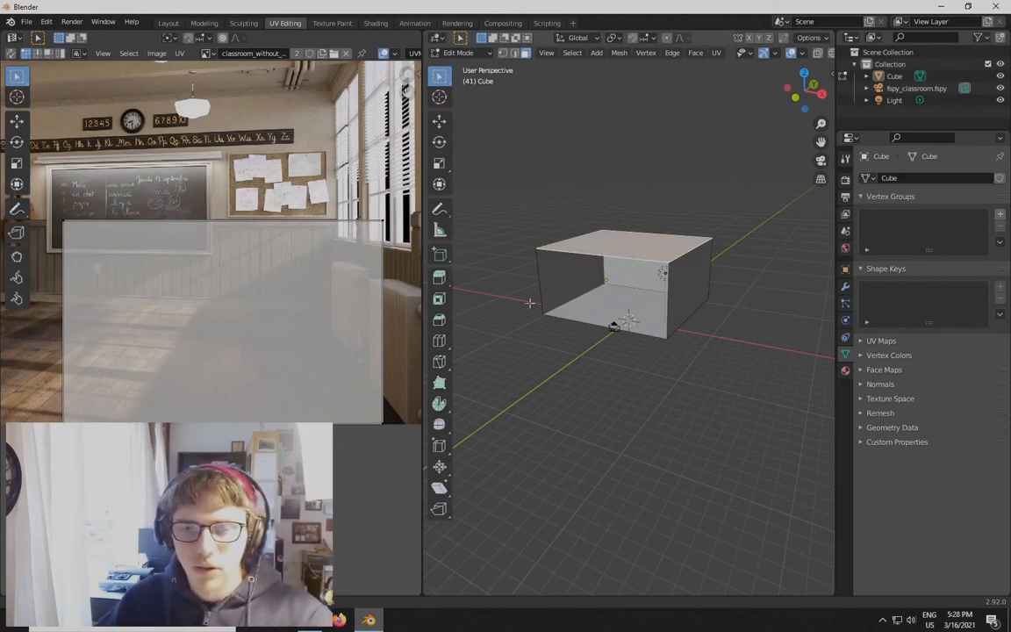
pyautogui.scroll(-1, 655, 250)
pyautogui.scroll(-2, 376, 293)
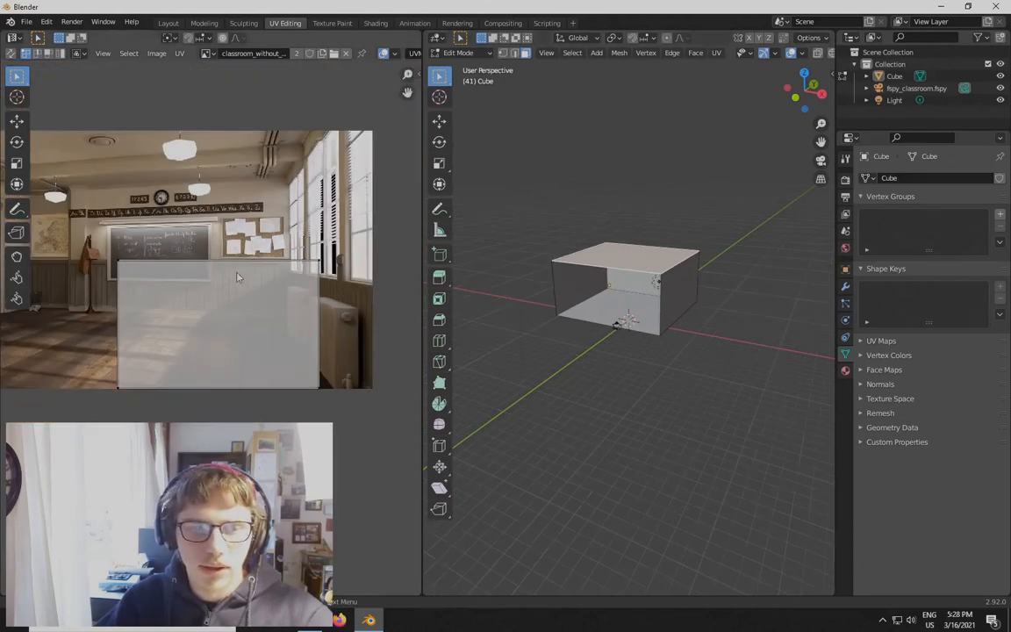
pyautogui.scroll(-1, 237, 276)
pyautogui.press('a')
pyautogui.scroll(-2, 210, 326)
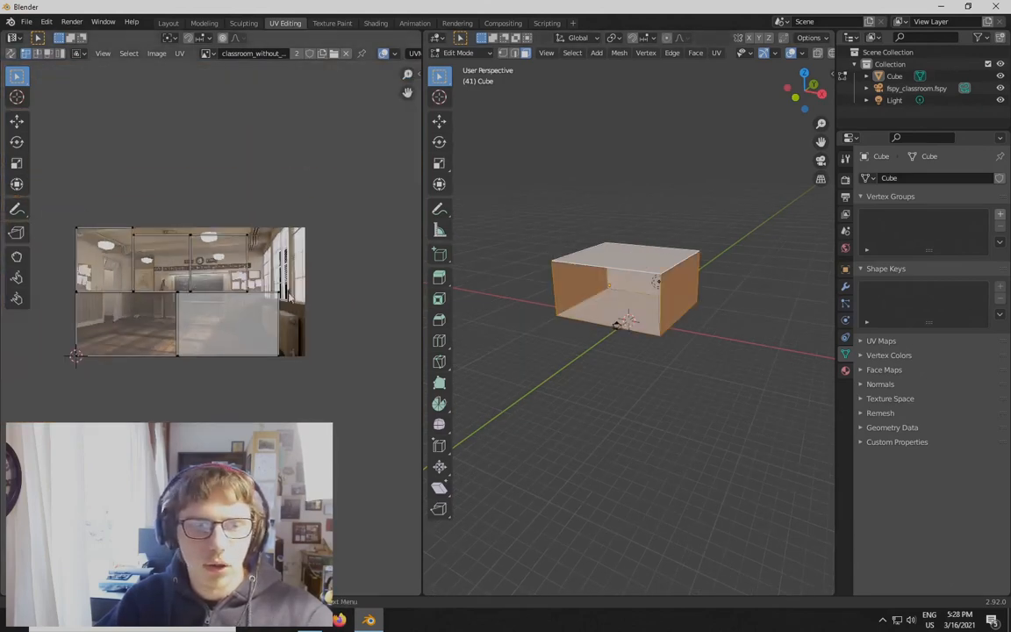
pyautogui.scroll(3, 282, 314)
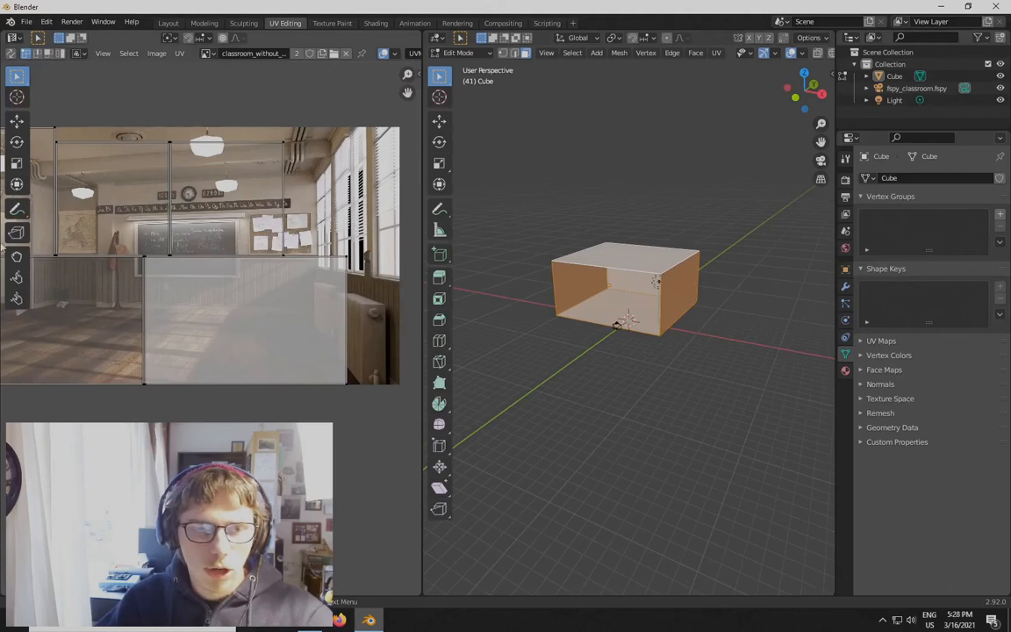
pyautogui.scroll(1, 147, 263)
pyautogui.scroll(2, 112, 252)
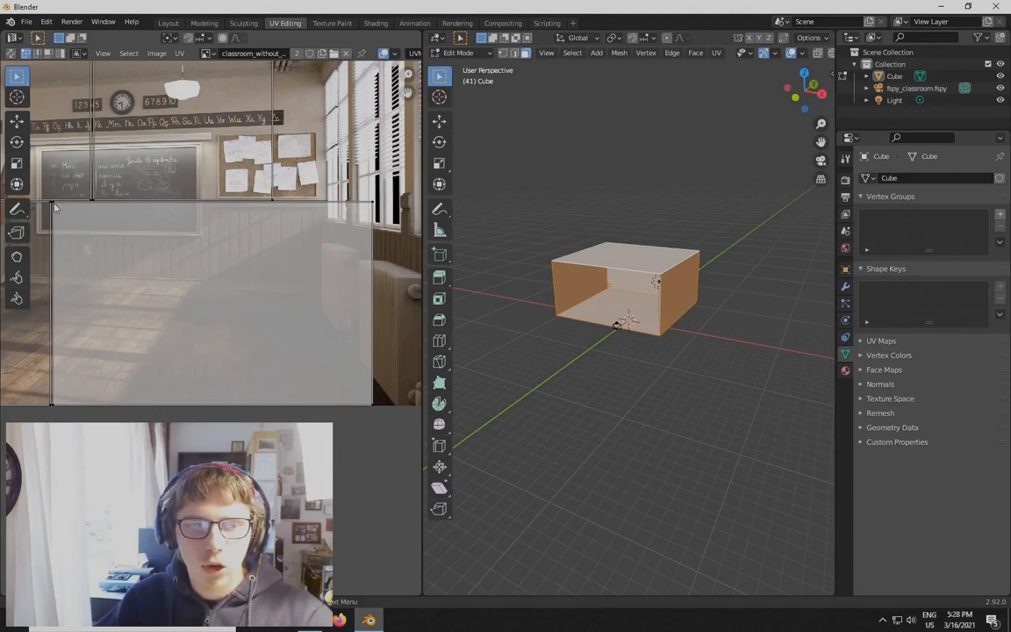
pyautogui.scroll(-4, 324, 266)
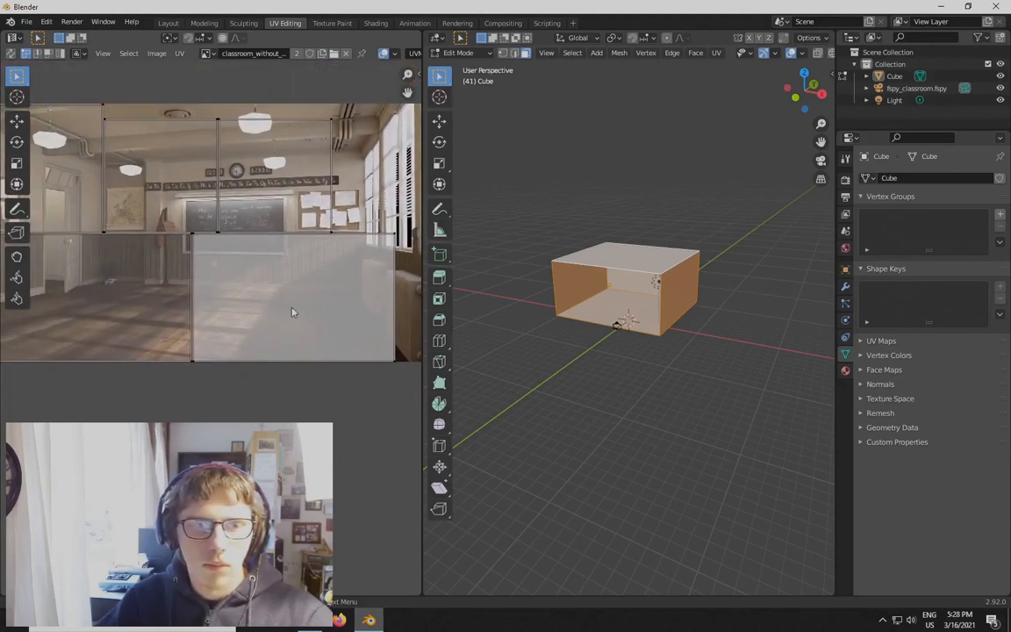
pyautogui.moveTo(262, 307); pyautogui.dragTo(258, 309, button='middle')
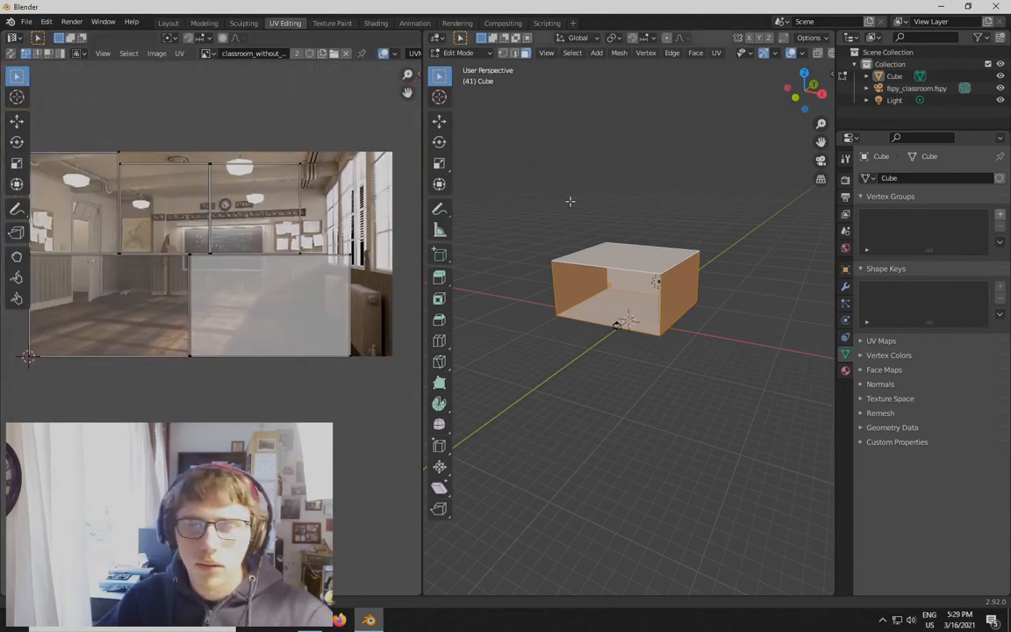
# Return to Object Mode in the Shading workspace and link the Texture Coordinate node's Window output to the image texture's Vector input
pyautogui.press('Tab')
pyautogui.click(375, 22)
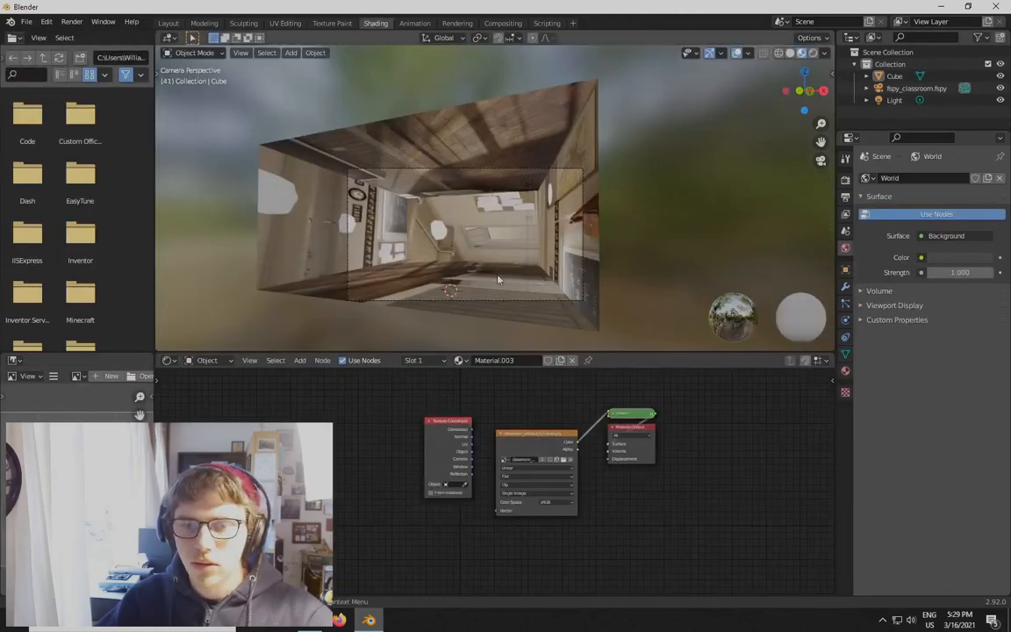
pyautogui.keyDown('shift'); pyautogui.moveTo(505, 289); pyautogui.dragTo(436, 256, button='middle'); pyautogui.keyUp('shift')
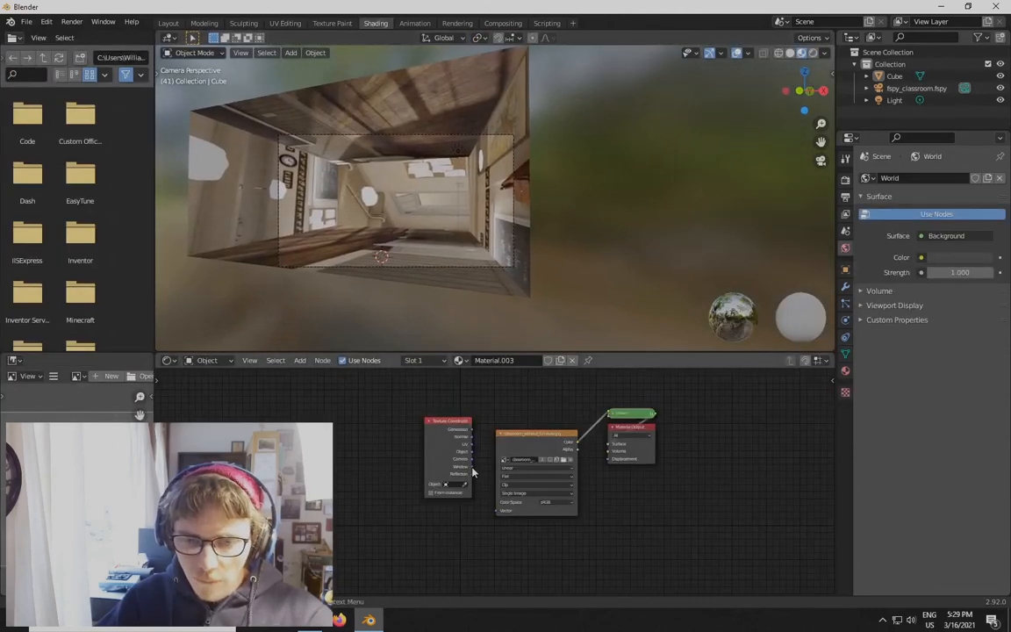
pyautogui.moveTo(472, 469); pyautogui.dragTo(497, 510)
pyautogui.moveTo(560, 508); pyautogui.dragTo(387, 486, button='middle')
pyautogui.scroll(2, 386, 202)
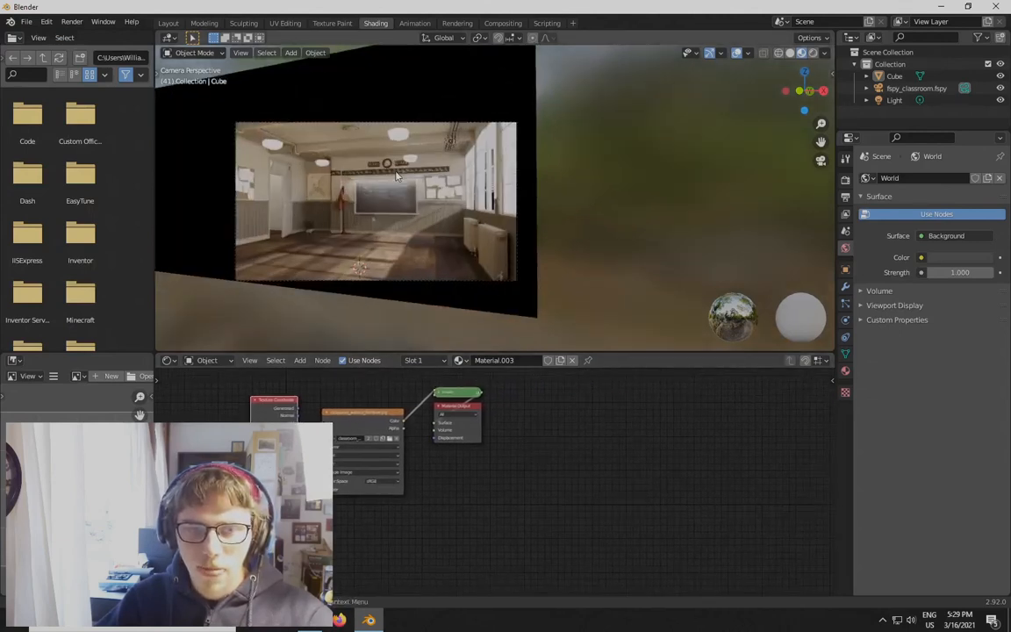
pyautogui.keyDown('shift'); pyautogui.moveTo(376, 249); pyautogui.dragTo(442, 233, button='middle'); pyautogui.keyUp('shift')
pyautogui.scroll(1, 441, 234)
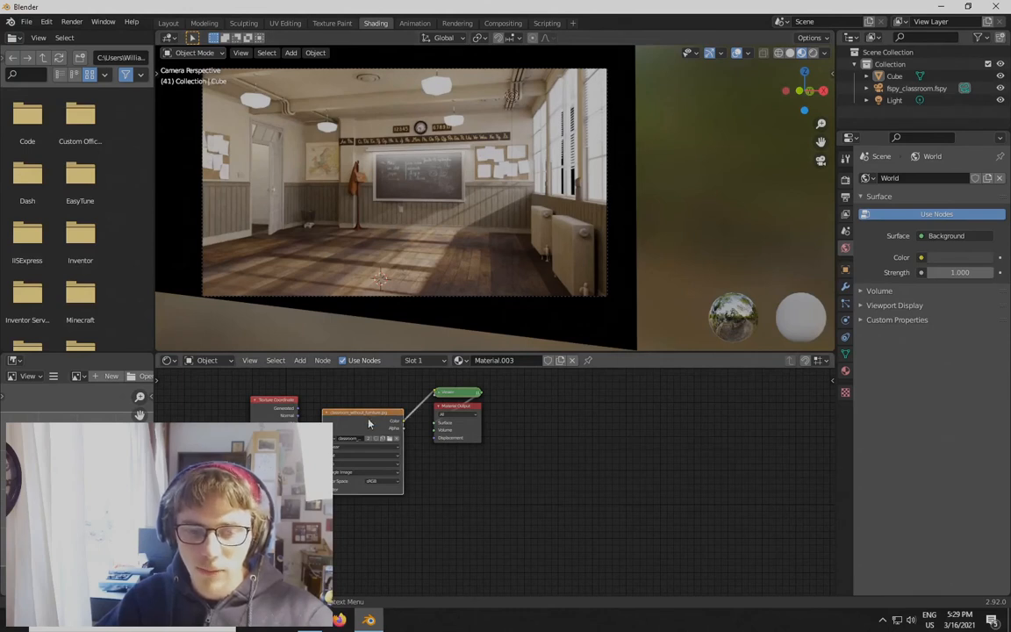
# Duplicate the classroom Image Texture node and place the copy directly below the original
pyautogui.moveTo(368, 412); pyautogui.dragTo(368, 391)
pyautogui.moveTo(447, 499); pyautogui.dragTo(407, 492, button='middle')
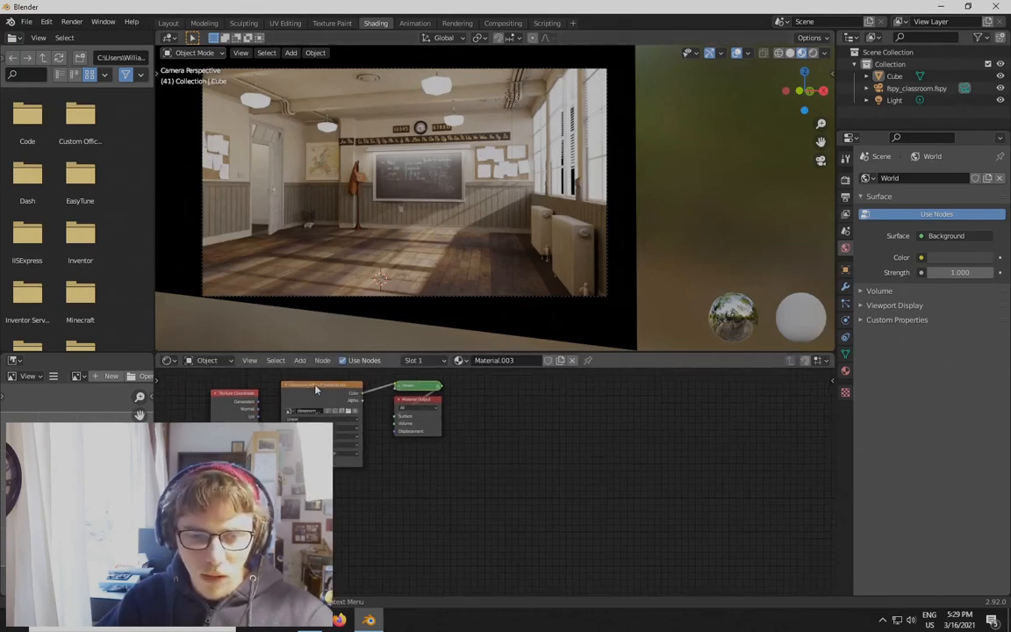
pyautogui.hotkey('shift', 'd')
pyautogui.click(544, 457)
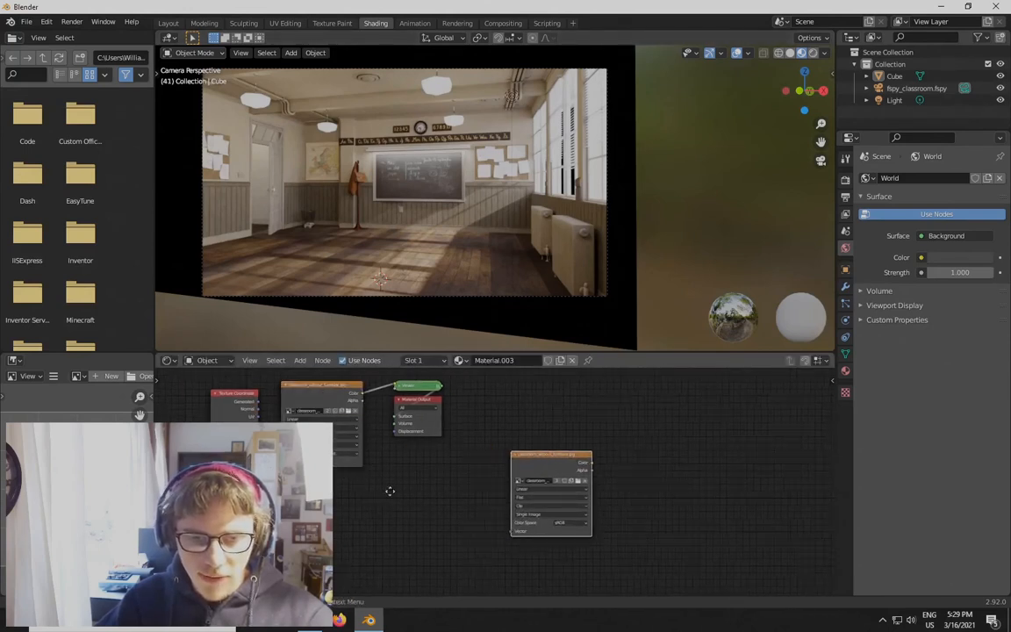
pyautogui.moveTo(388, 492); pyautogui.dragTo(559, 478, button='middle')
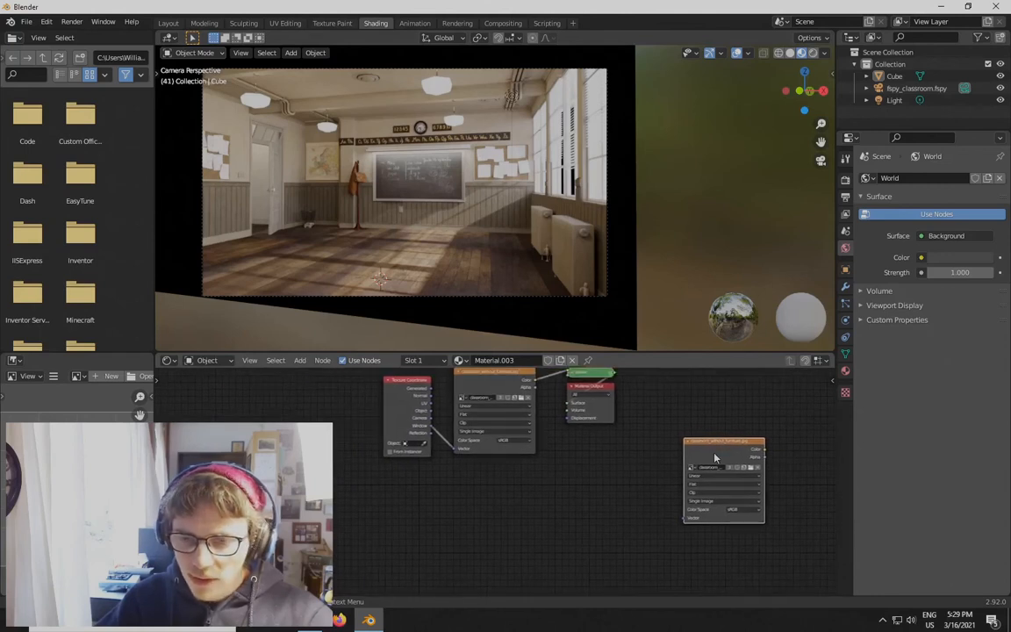
pyautogui.moveTo(715, 457); pyautogui.dragTo(494, 490)
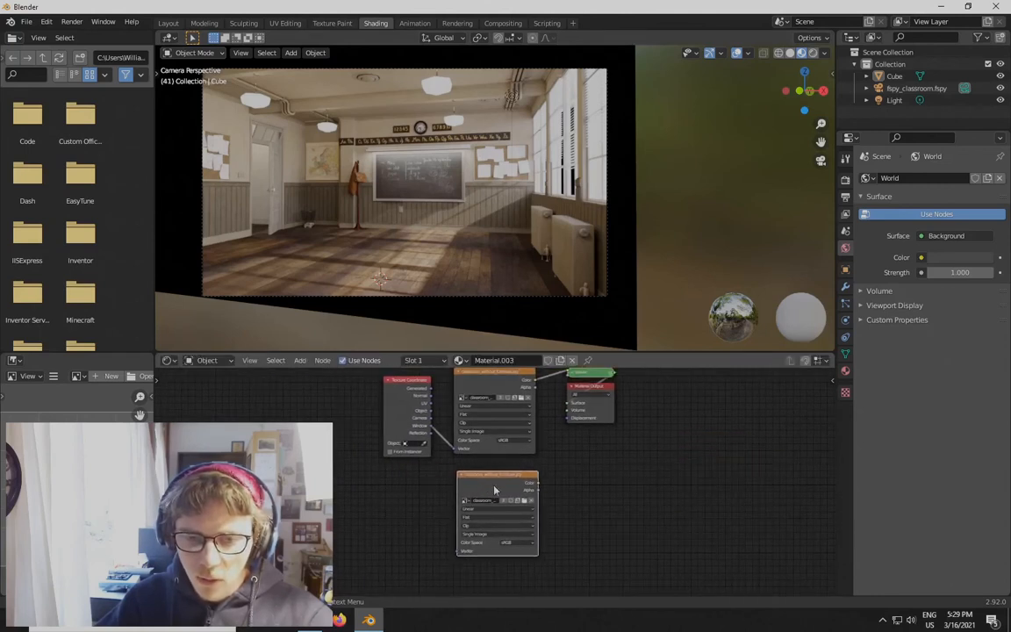
# Unlink the classroom image from the duplicated Image Texture node, leaving it without an image
pyautogui.scroll(2, 517, 486)
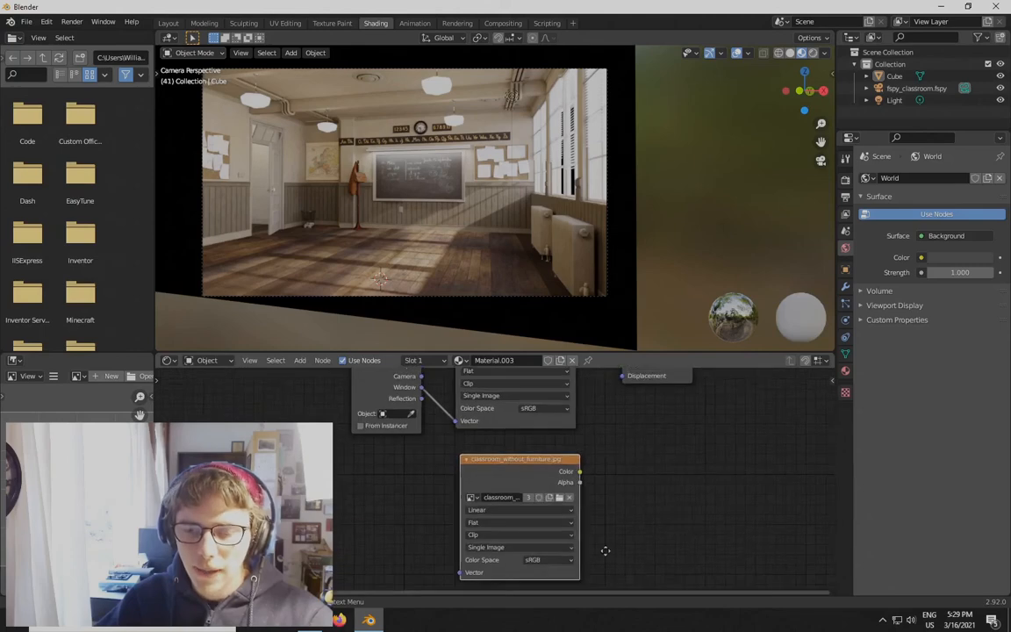
pyautogui.moveTo(605, 551); pyautogui.dragTo(599, 530, button='middle')
pyautogui.scroll(1, 589, 523)
pyautogui.click(573, 476)
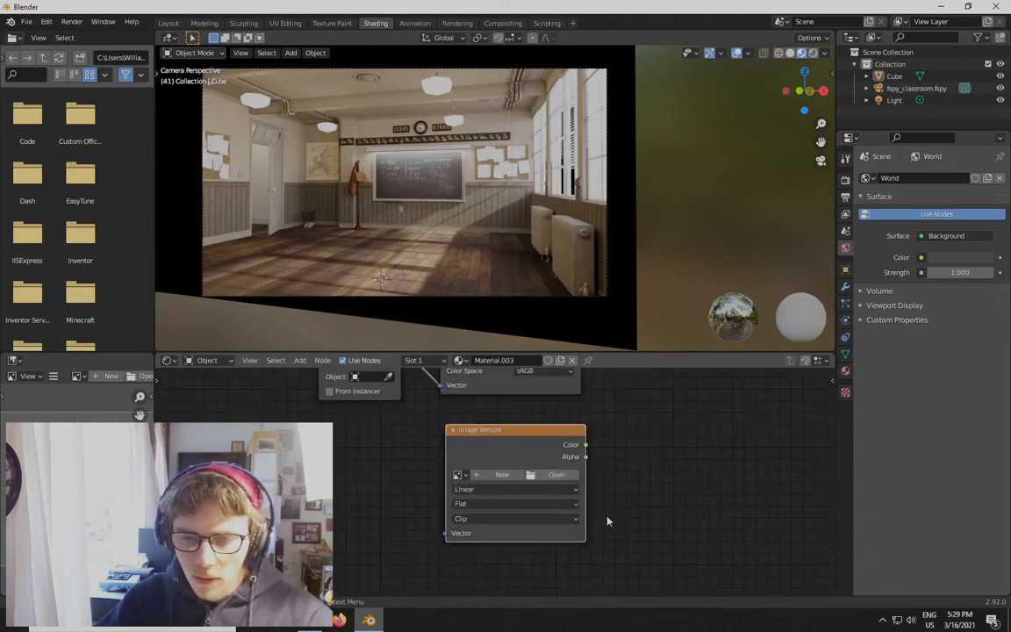
pyautogui.click(557, 474)
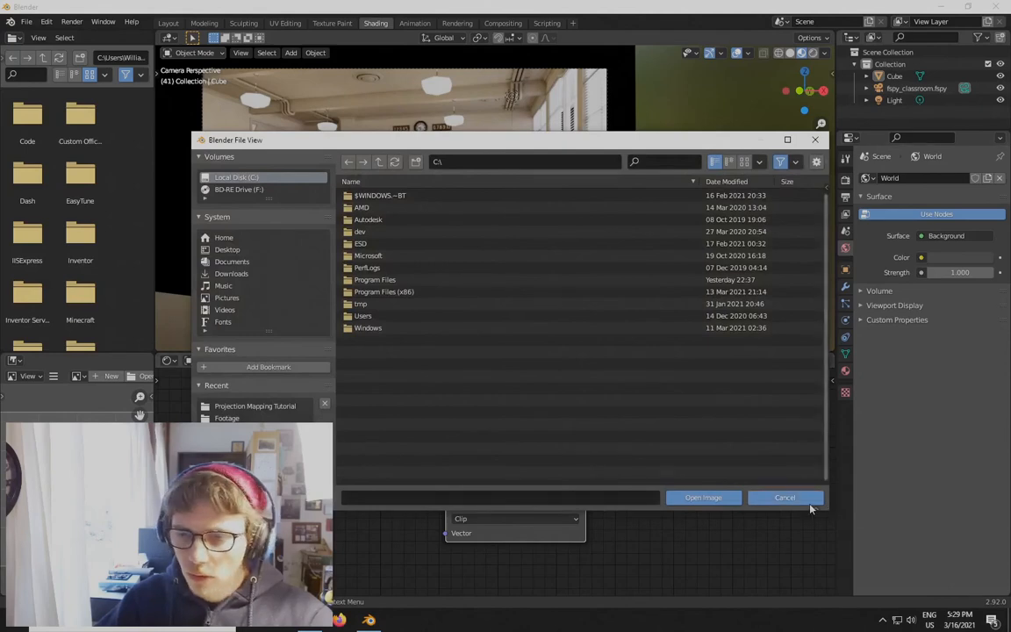
pyautogui.click(809, 503)
# Create a new blank image named classroom_projected at 2048 x 2048 px in the duplicated Image Texture node
pyautogui.click(500, 475)
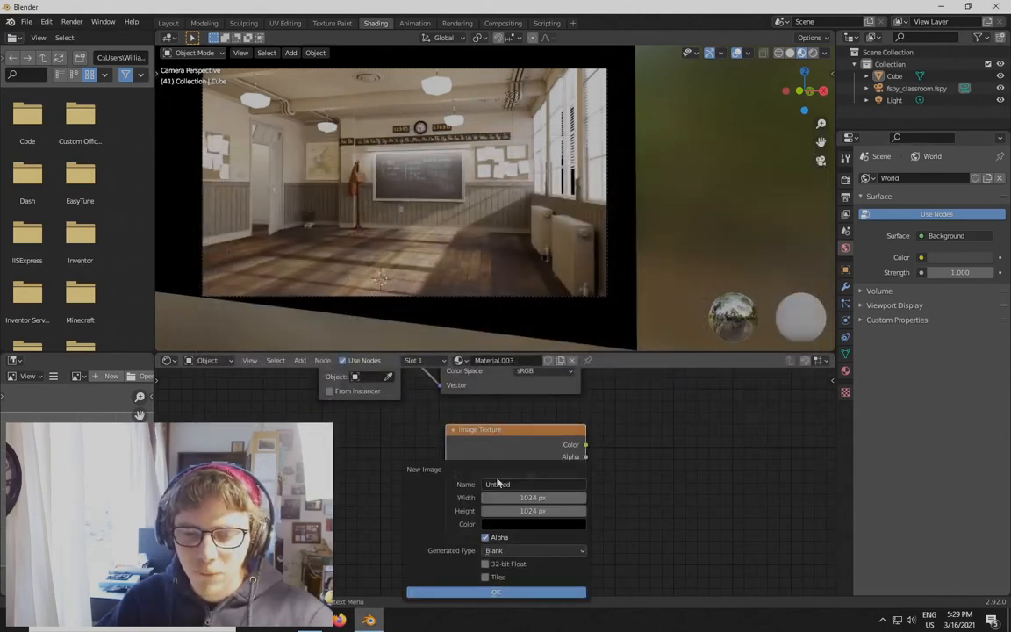
pyautogui.click(528, 486)
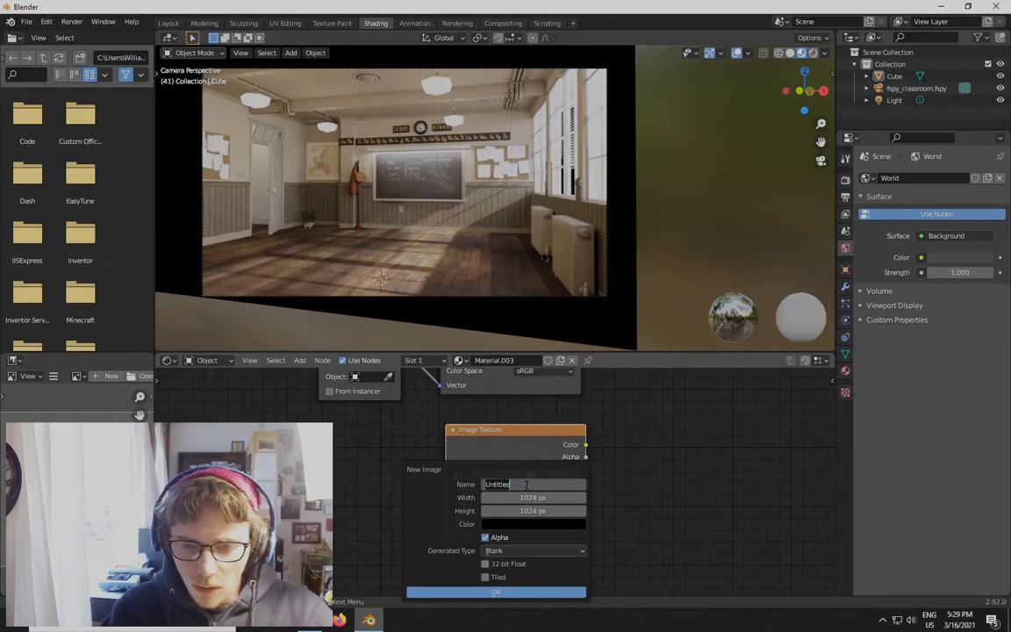
pyautogui.write('classroom_projected')
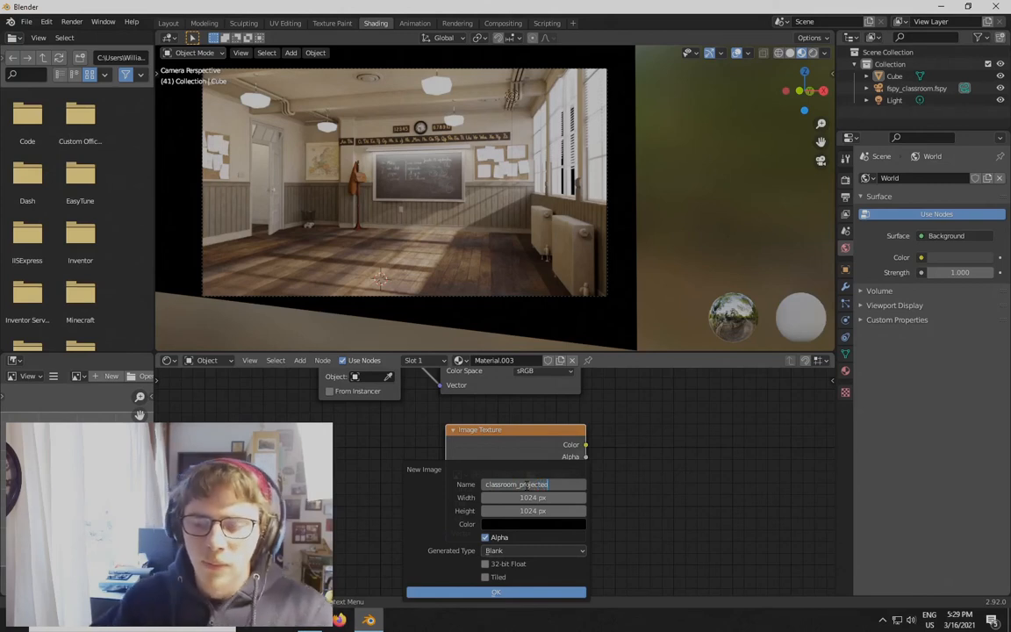
pyautogui.press('Return')
pyautogui.click(525, 498)
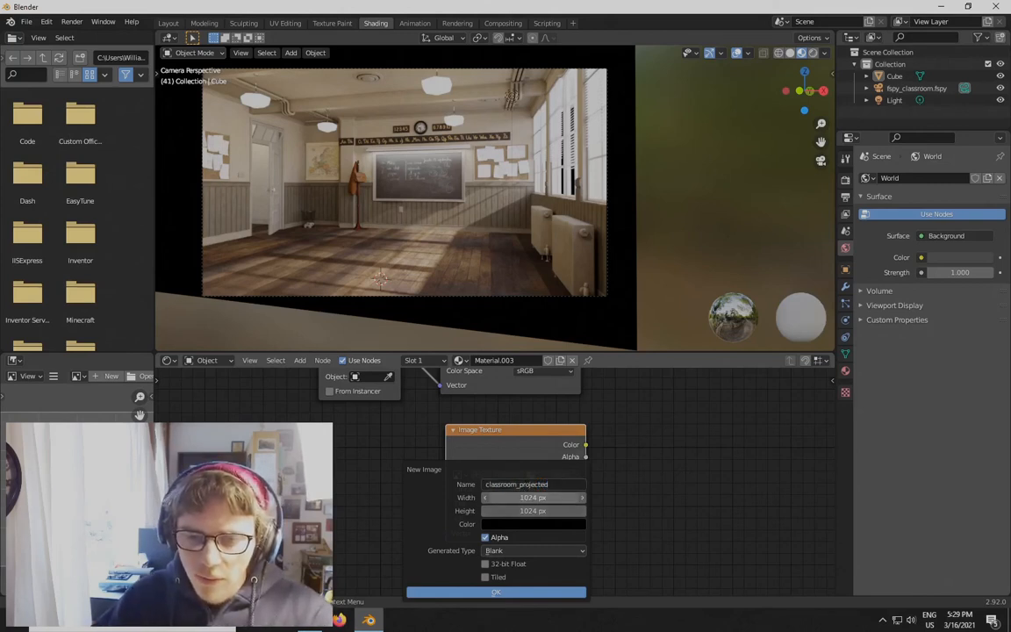
pyautogui.write('2048')
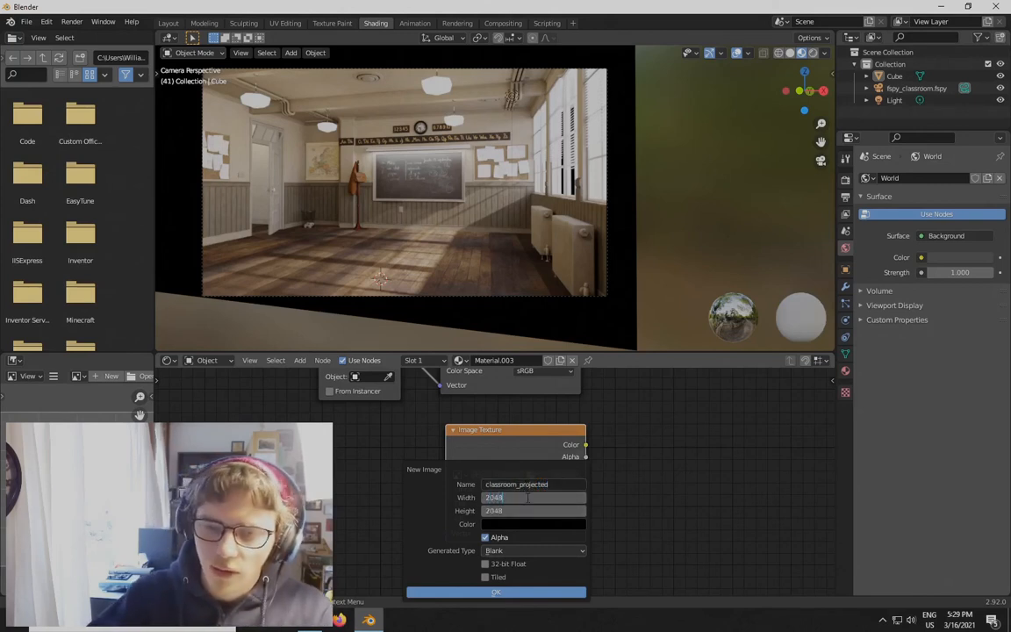
pyautogui.press('Return')
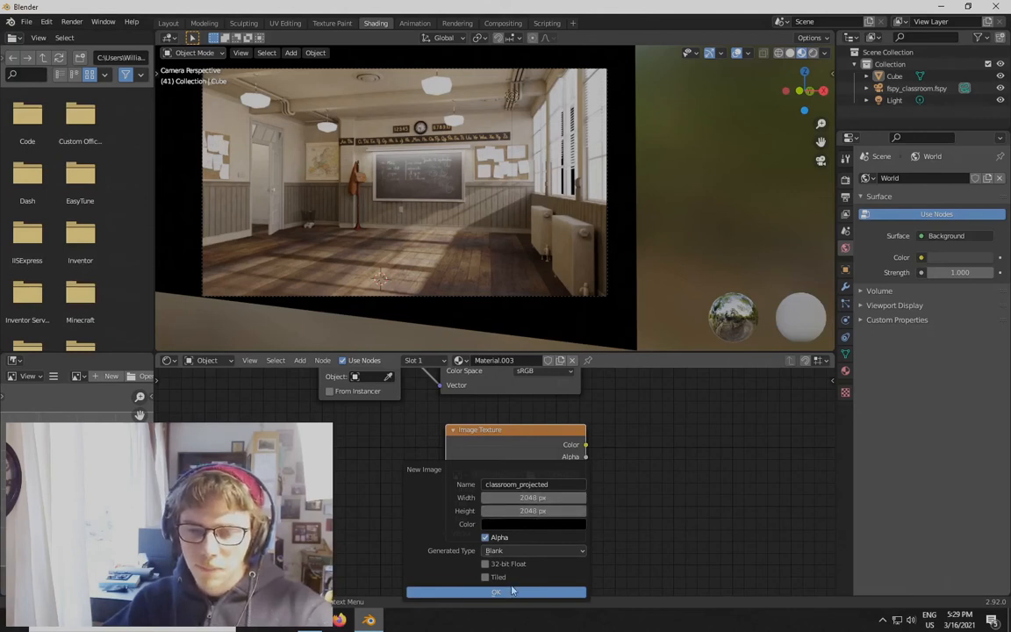
pyautogui.press('Return')
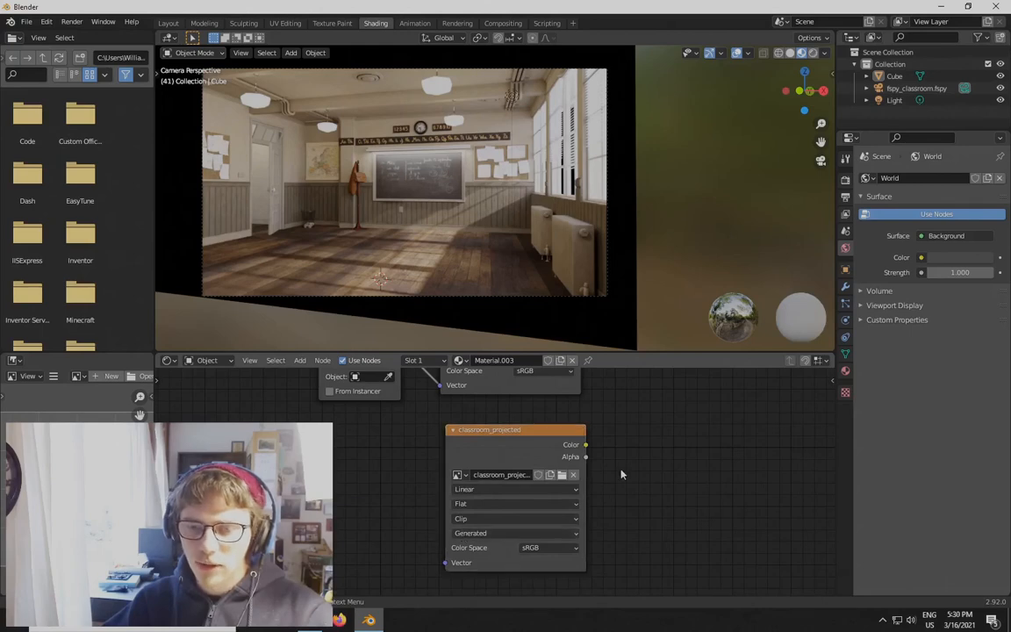
# Show the scene's render properties with the classroom_projected node and the whole room in view
pyautogui.scroll(-1, 603, 458)
pyautogui.moveTo(613, 458); pyautogui.dragTo(606, 513, button='middle')
pyautogui.scroll(-2, 606, 514)
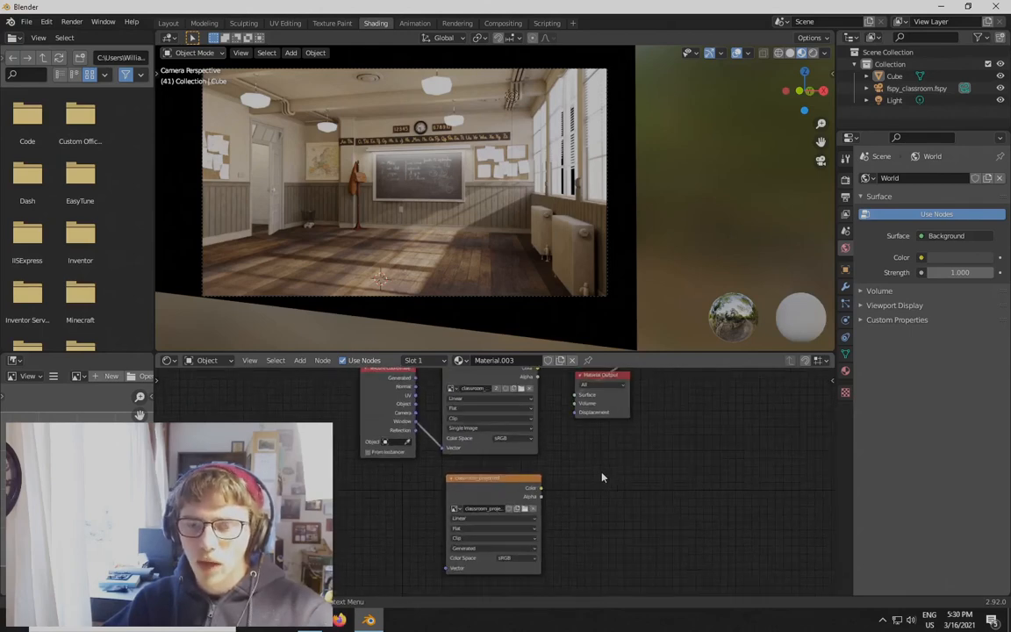
pyautogui.scroll(-2, 517, 263)
pyautogui.moveTo(501, 275); pyautogui.dragTo(484, 230, button='middle')
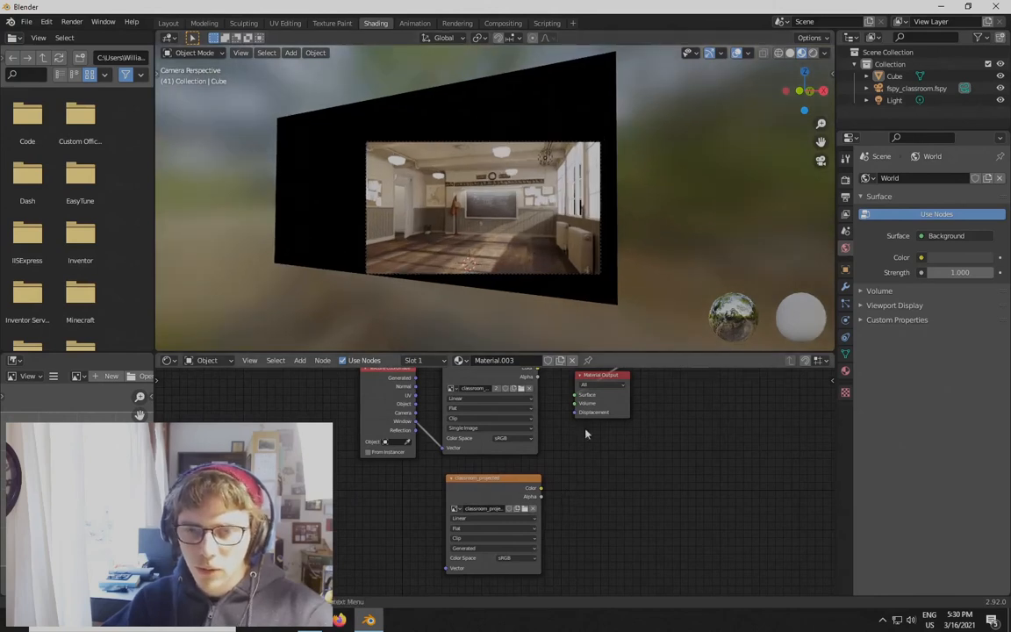
pyautogui.click(847, 181)
pyautogui.scroll(1, 534, 544)
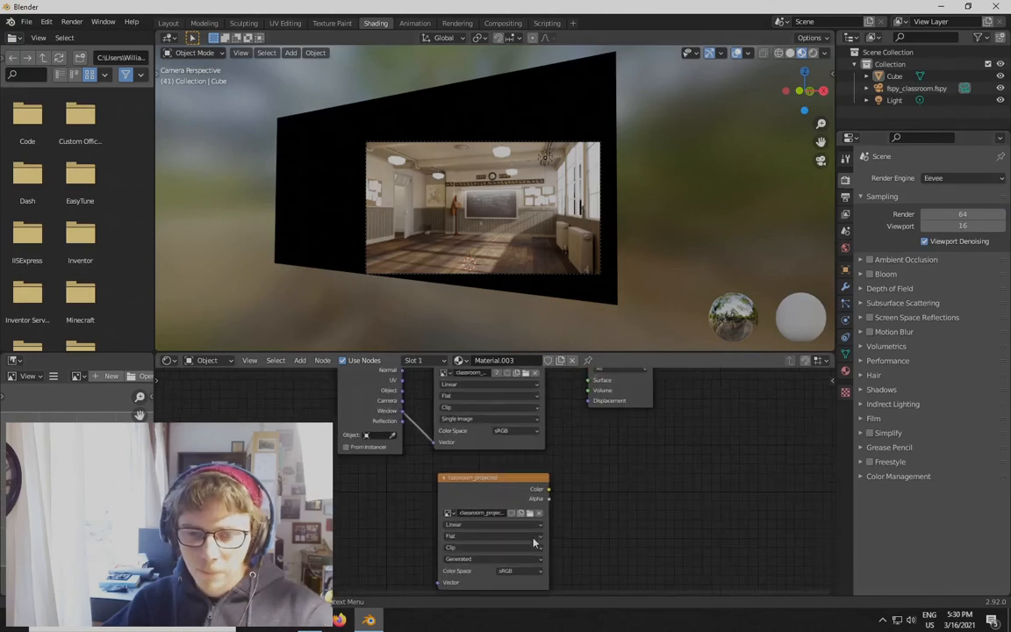
pyautogui.moveTo(590, 544); pyautogui.dragTo(563, 476, button='middle')
pyautogui.scroll(-3, 618, 469)
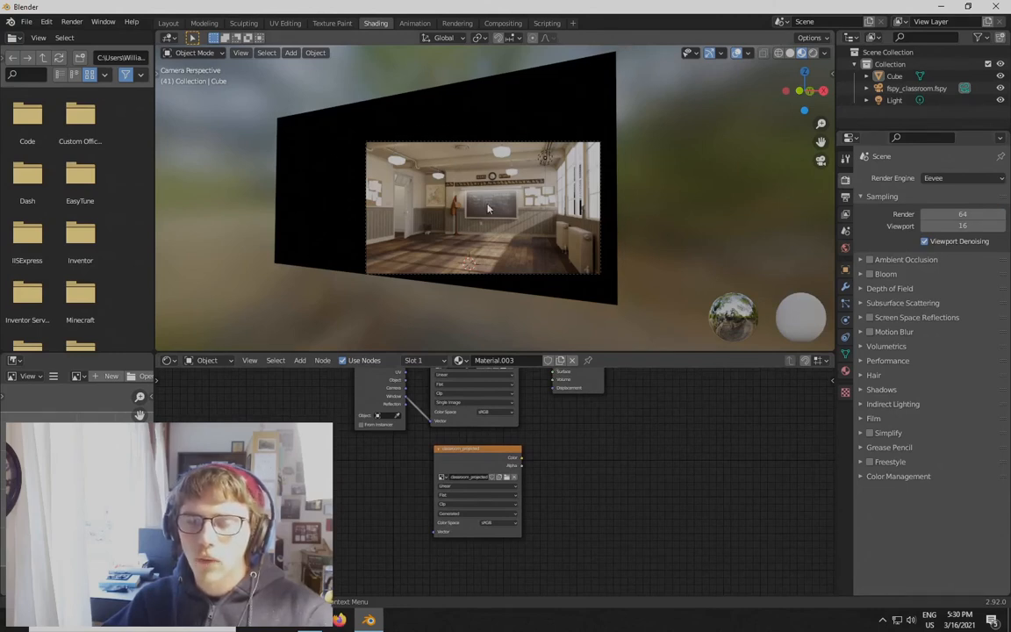
# Select the room object, check the projection from outside the camera, and return to the fSpy camera view
pyautogui.click(557, 110)
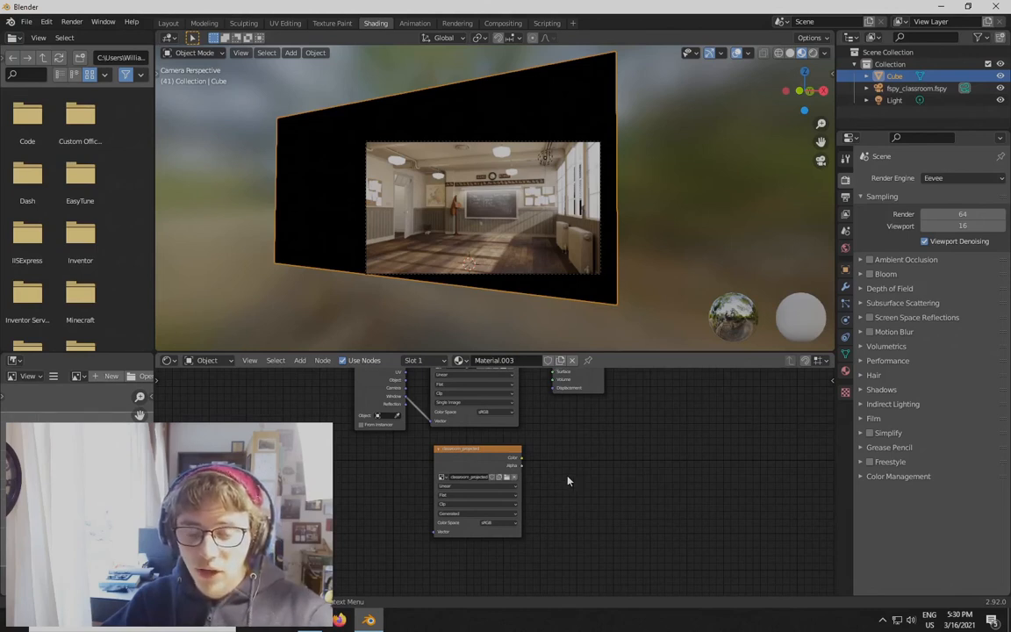
pyautogui.scroll(-4, 443, 303)
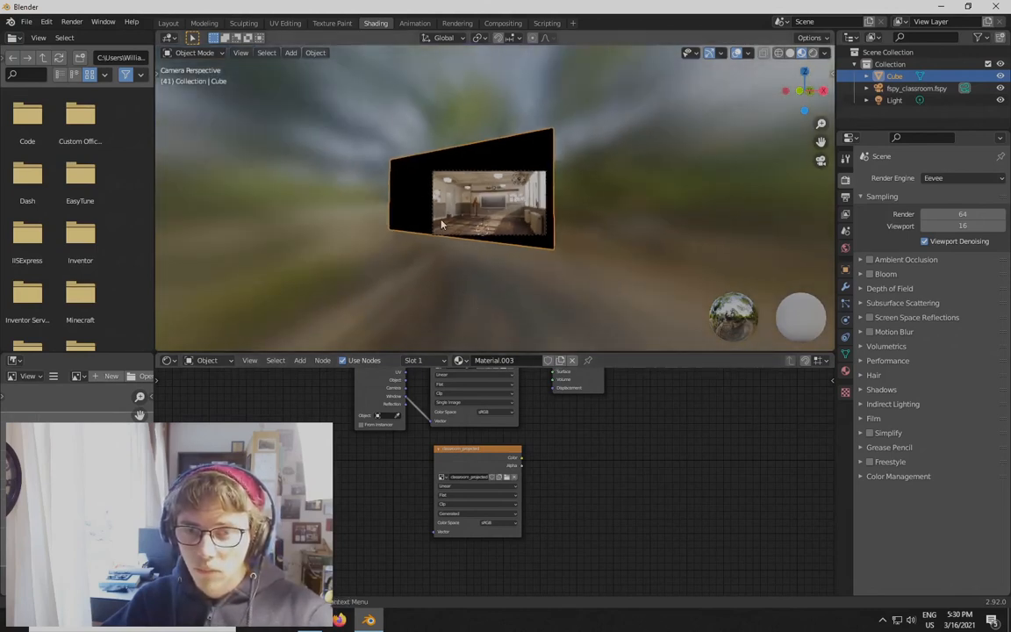
pyautogui.scroll(3, 404, 203)
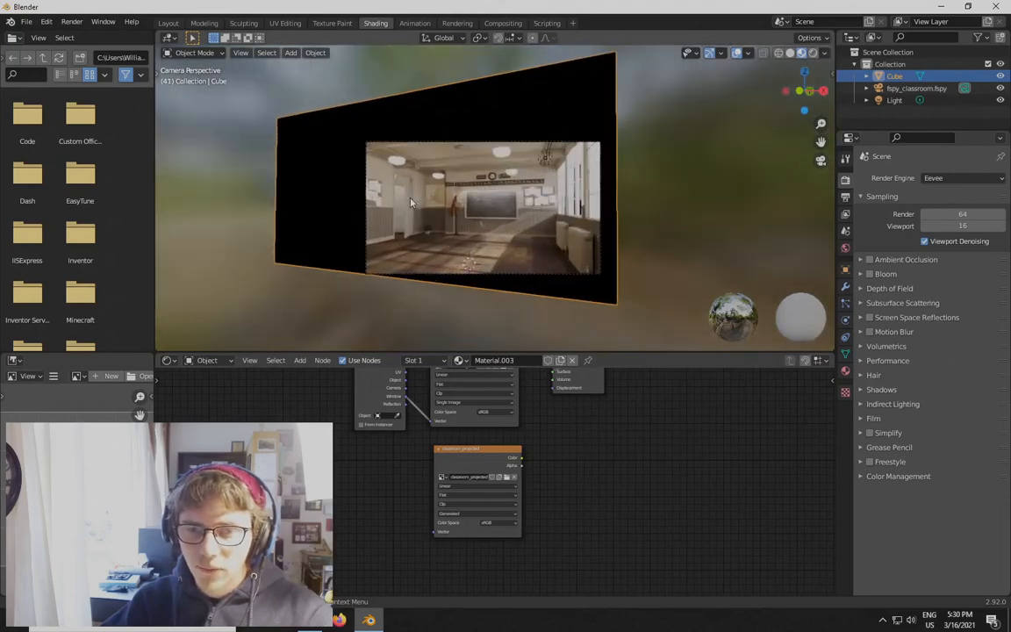
pyautogui.moveTo(404, 202); pyautogui.dragTo(611, 223, button='middle')
pyautogui.press('KP_0')
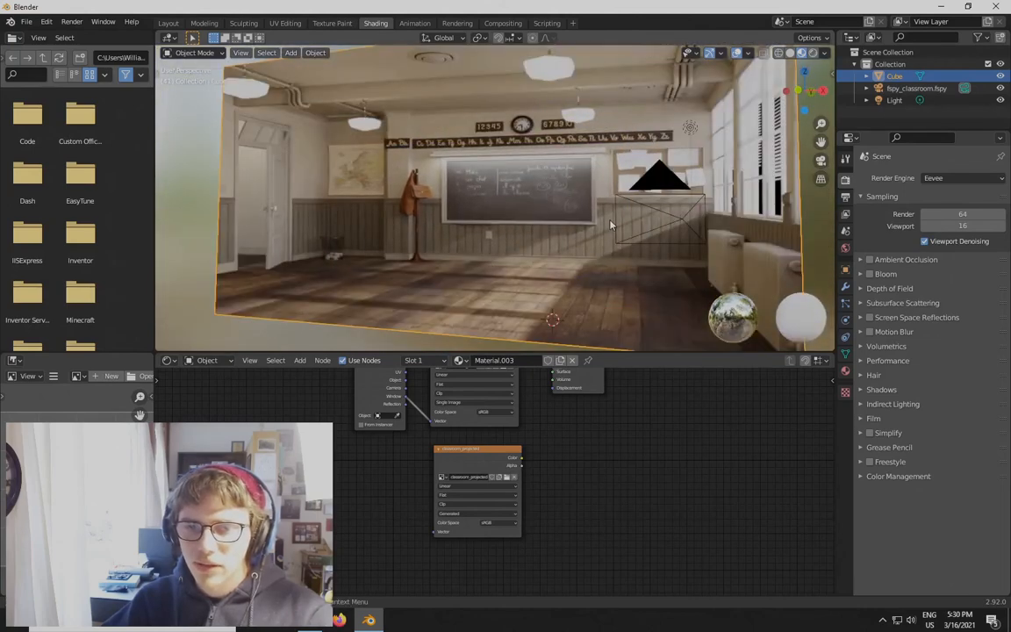
pyautogui.scroll(-3, 610, 223)
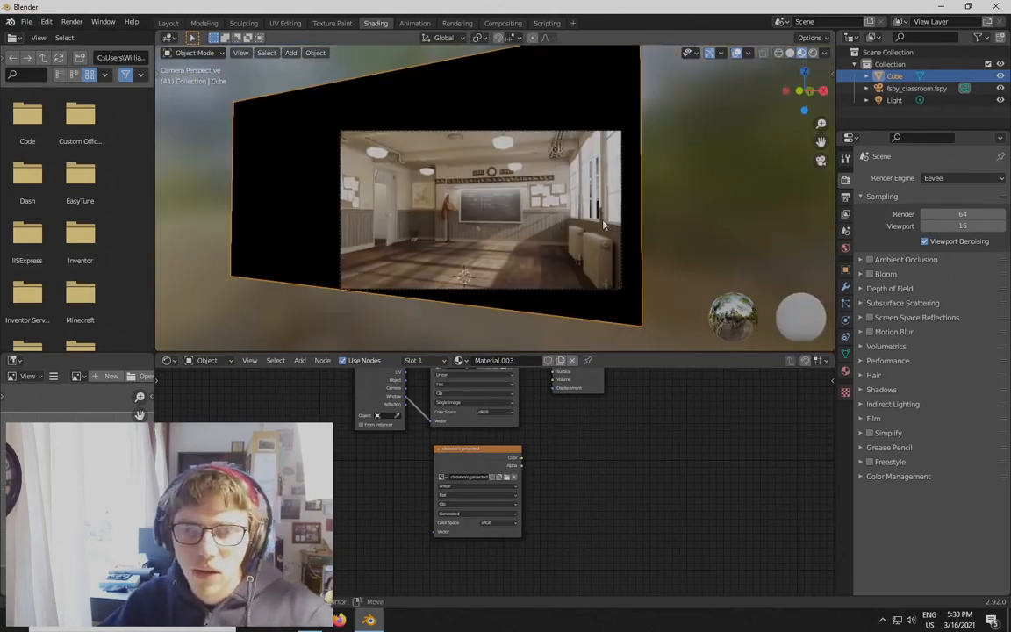
# Make the classroom_projected node active and reselect the room object in the camera view
pyautogui.scroll(1, 612, 225)
pyautogui.keyDown('shift'); pyautogui.moveTo(612, 225); pyautogui.dragTo(546, 219, button='middle'); pyautogui.keyUp('shift')
pyautogui.moveTo(613, 460); pyautogui.dragTo(609, 492, button='middle')
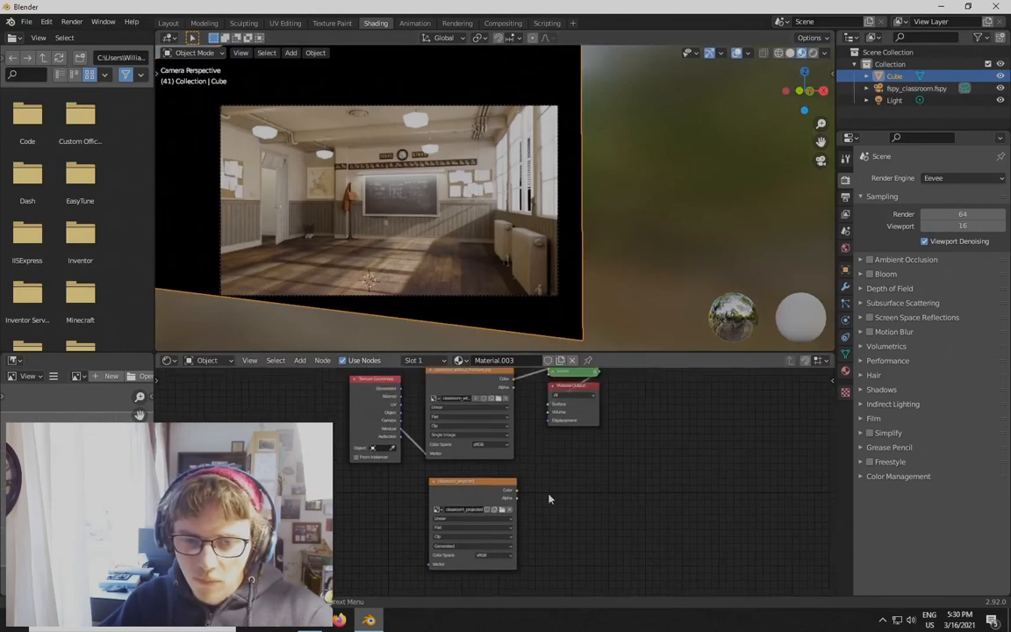
pyautogui.scroll(-3, 629, 286)
pyautogui.click(590, 265)
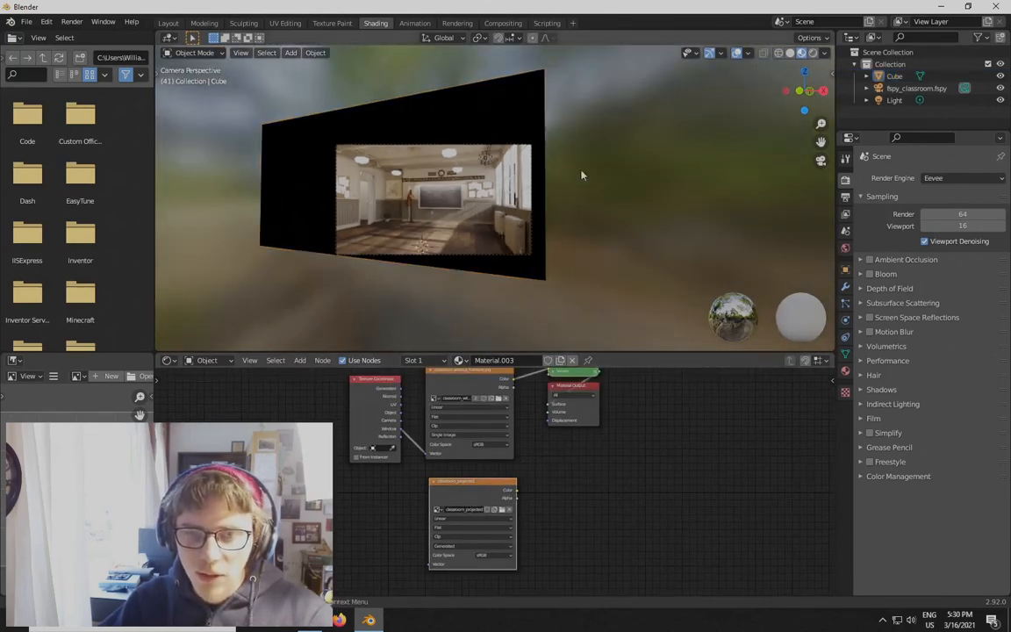
pyautogui.click(472, 106)
pyautogui.scroll(1, 472, 107)
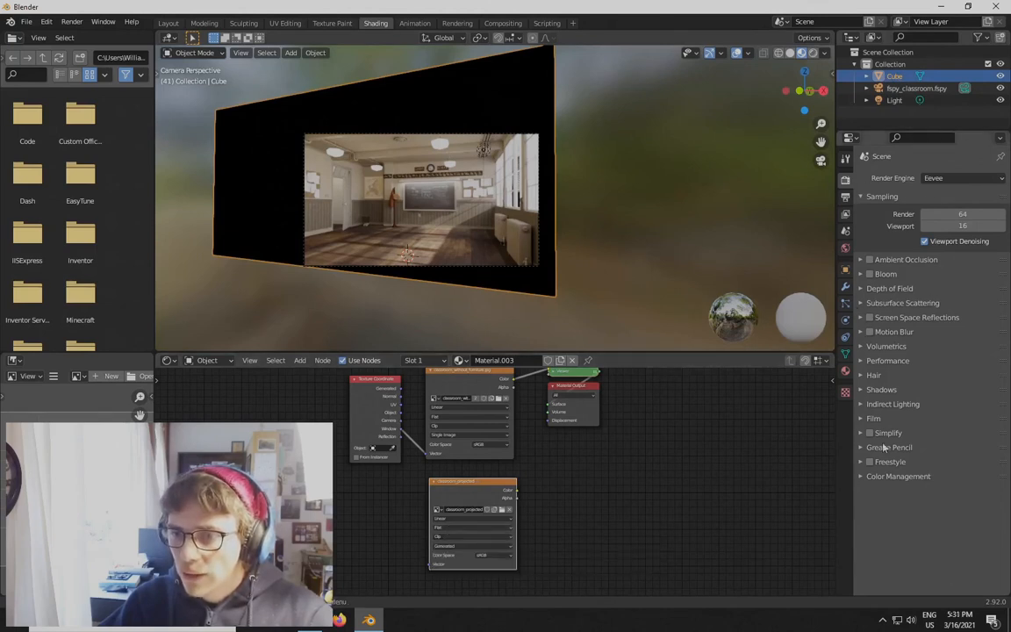
# Switch the render engine to Cycles and set its device to GPU Compute
pyautogui.click(958, 178)
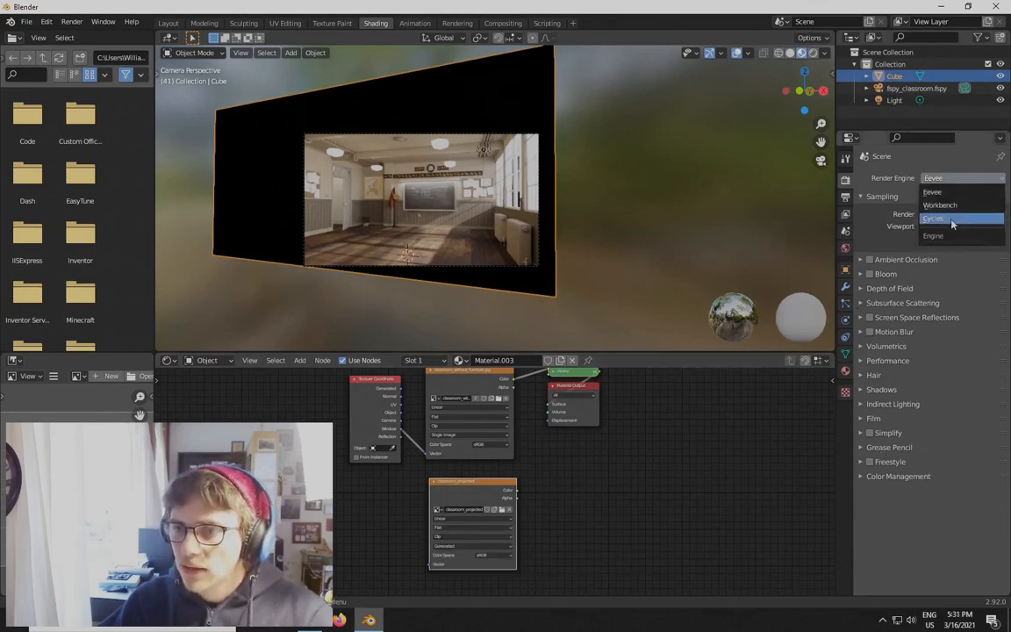
pyautogui.click(952, 219)
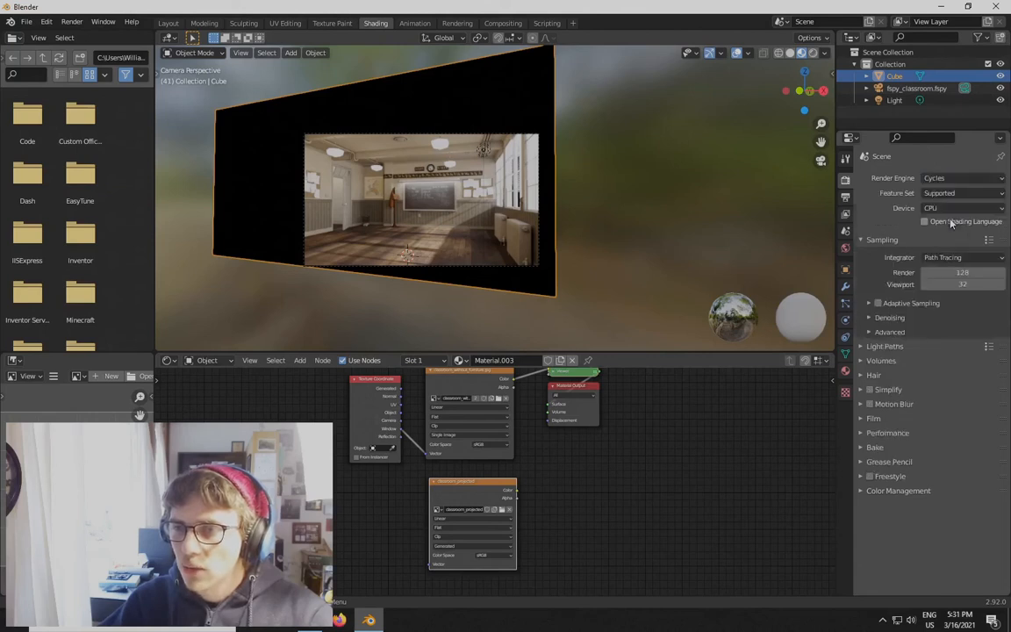
pyautogui.click(943, 209)
pyautogui.click(945, 235)
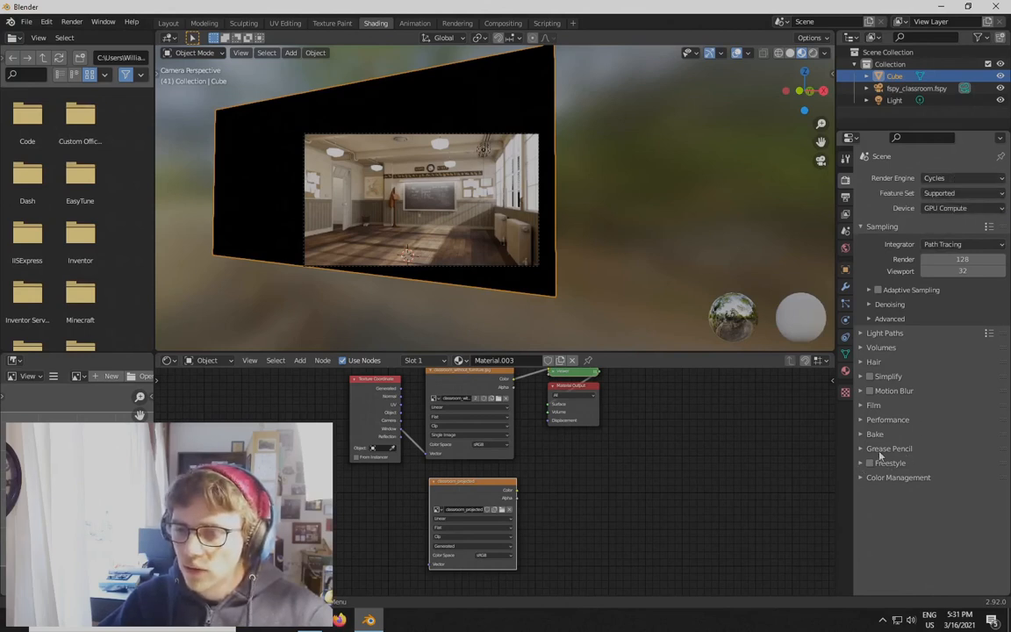
# Reveal the bake settings, expand the Viewer node to show its Emission shader, and set the bake type to Emit
pyautogui.click(860, 435)
pyautogui.scroll(-4, 906, 235)
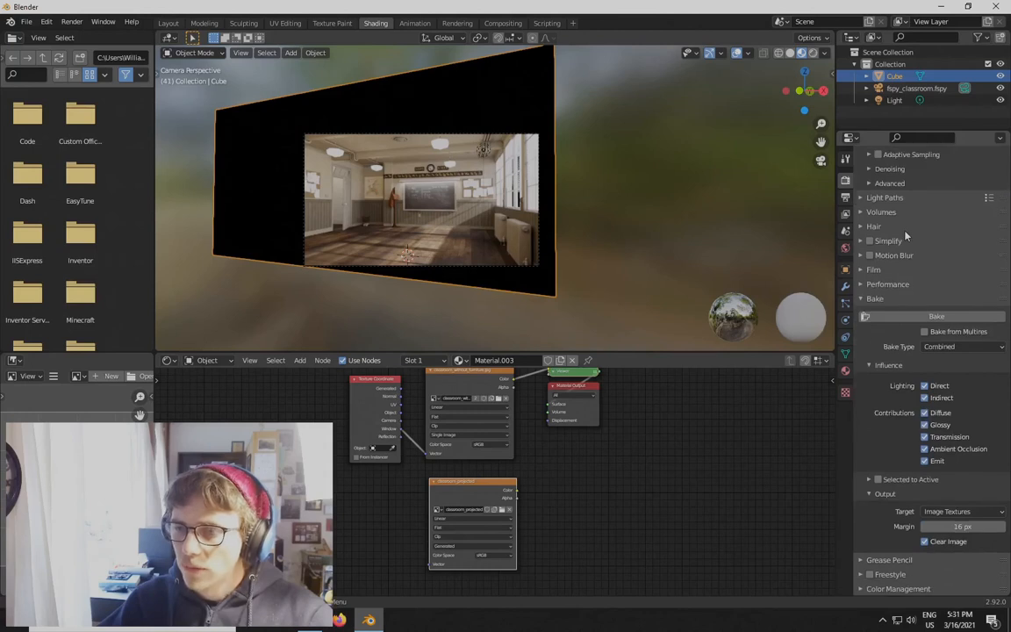
pyautogui.moveTo(640, 469); pyautogui.dragTo(607, 481, button='middle')
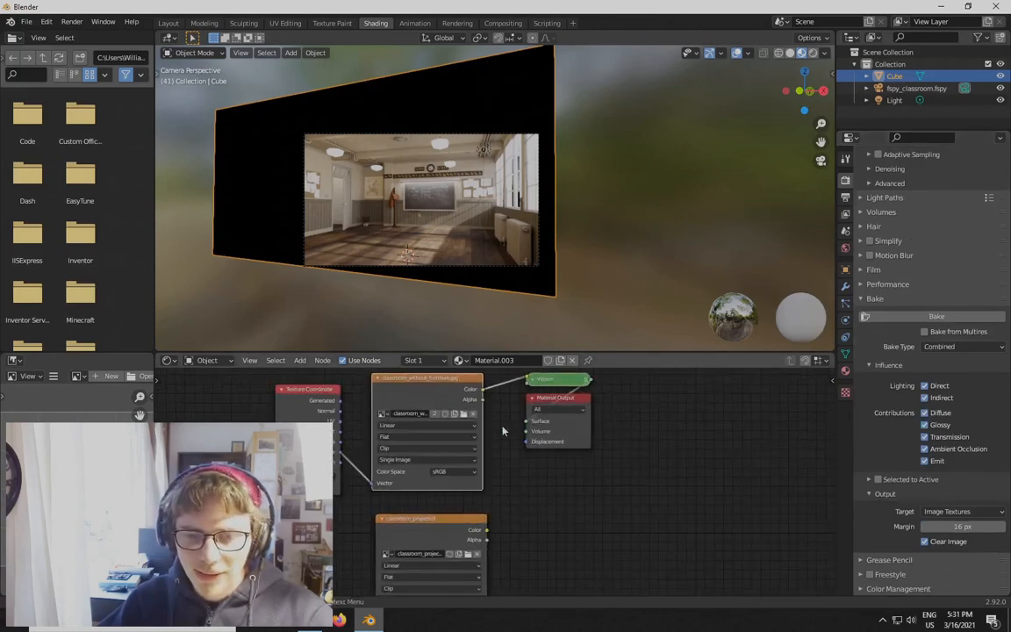
pyautogui.scroll(2, 490, 462)
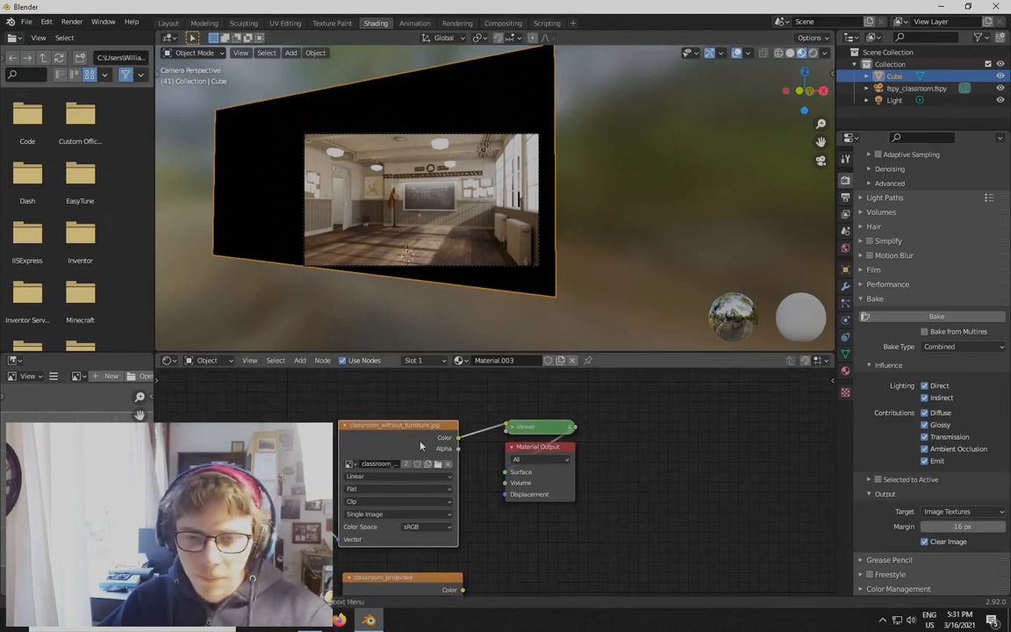
pyautogui.click(514, 428)
pyautogui.moveTo(554, 427); pyautogui.dragTo(514, 386)
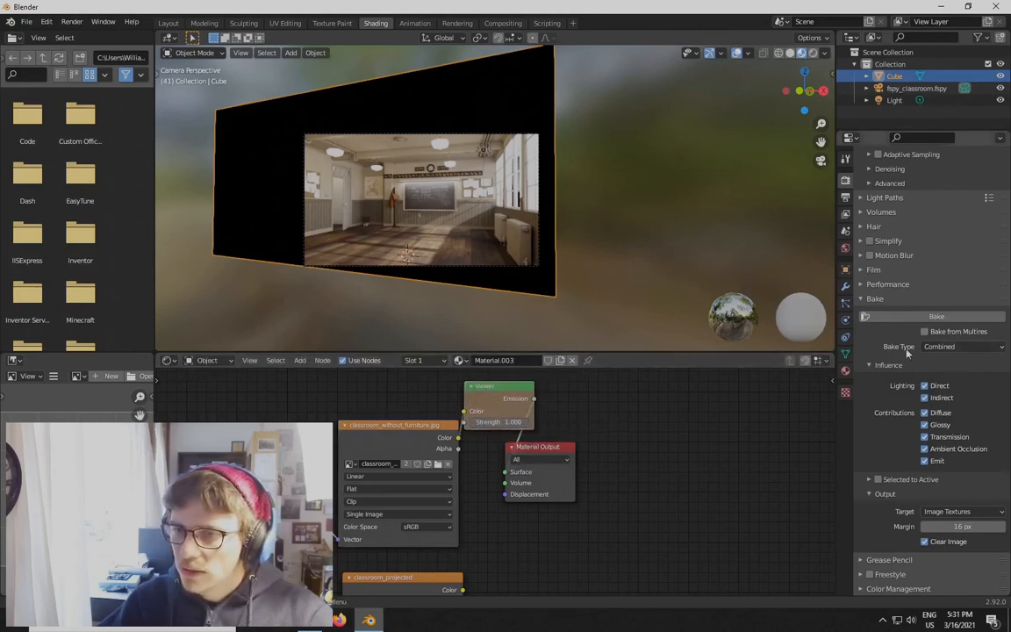
pyautogui.click(937, 347)
pyautogui.click(938, 448)
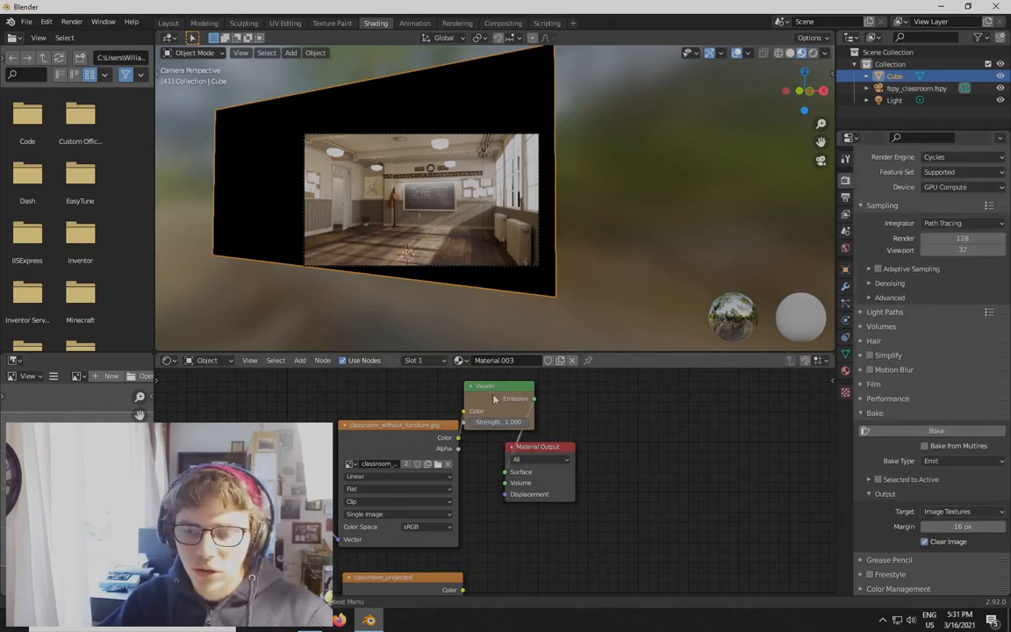
# Collapse the Viewer node above the Material Output and bake the projection into the classroom_projected image
pyautogui.click(471, 386)
pyautogui.moveTo(485, 387); pyautogui.dragTo(524, 418)
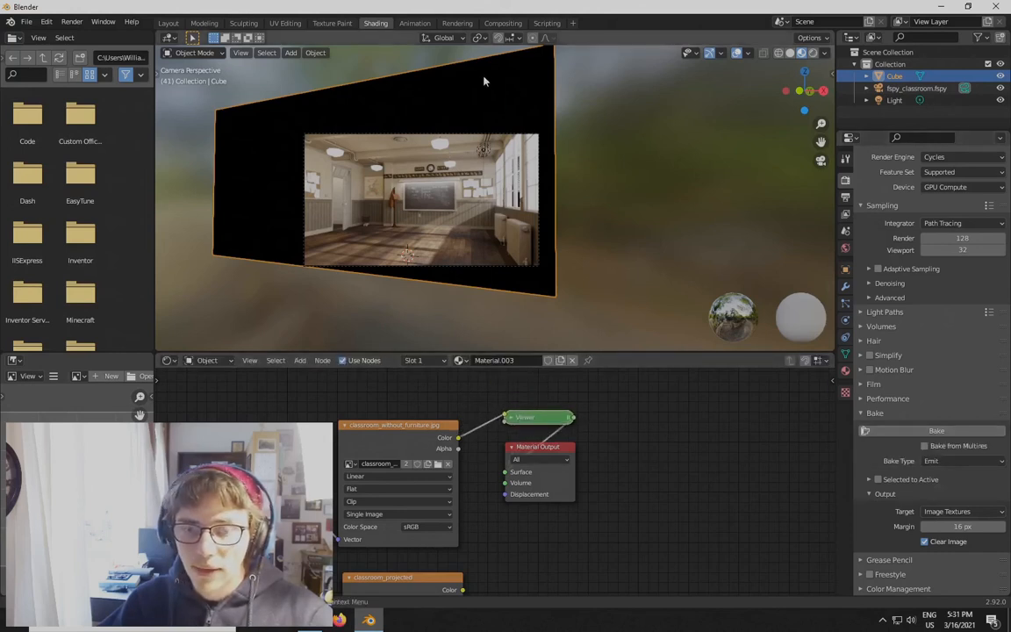
pyautogui.scroll(-3, 484, 81)
pyautogui.moveTo(621, 495); pyautogui.dragTo(615, 412, button='middle')
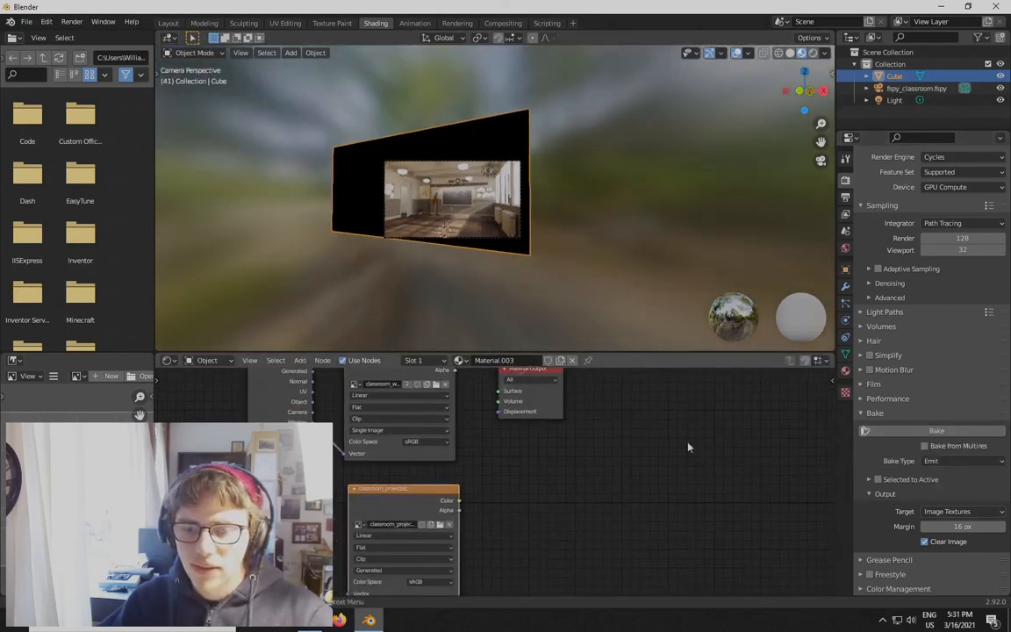
pyautogui.click(913, 431)
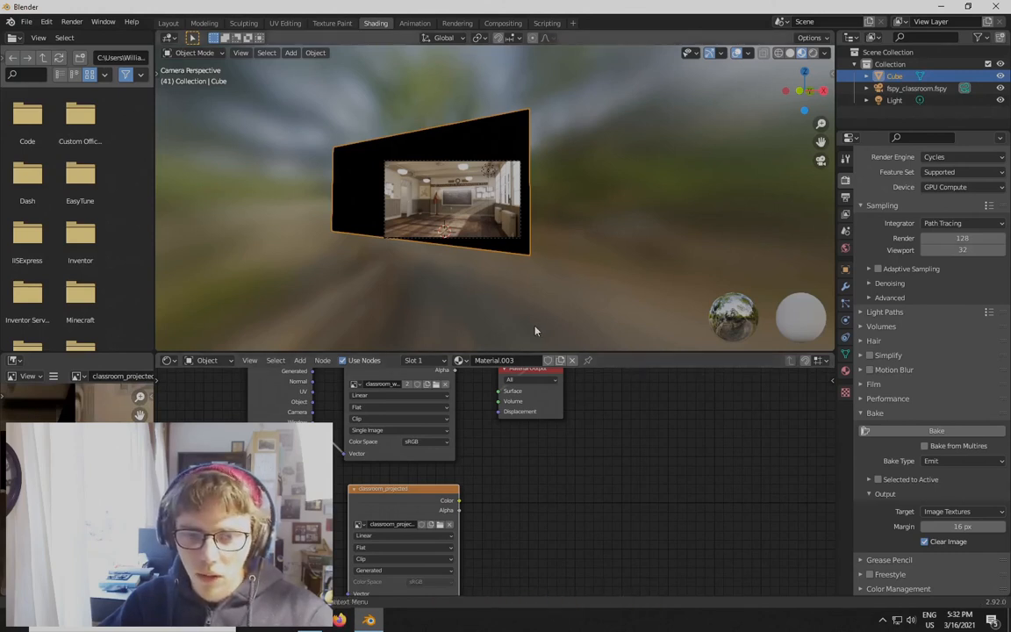
# Select the classroom_projected node and enlarge the image editor area to show the baked texture
pyautogui.scroll(-2, 476, 493)
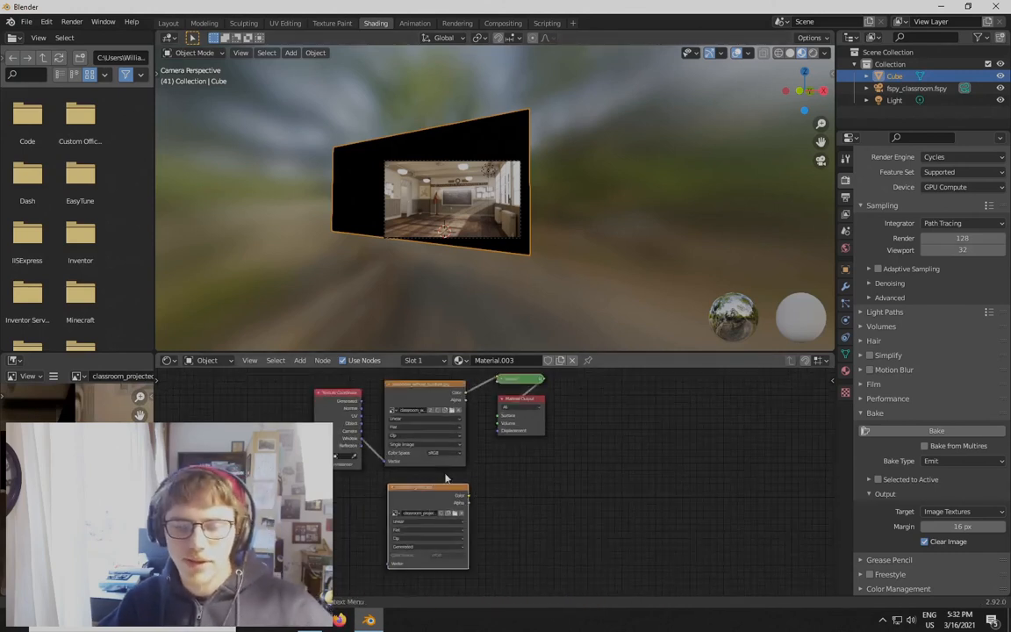
pyautogui.scroll(-1, 519, 498)
pyautogui.scroll(2, 369, 504)
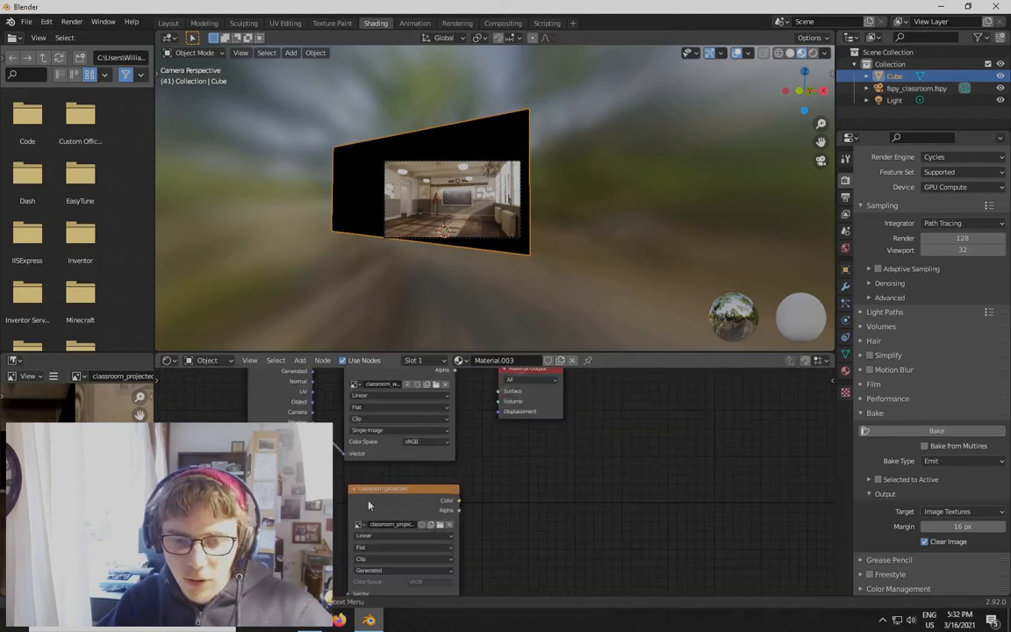
pyautogui.moveTo(485, 537); pyautogui.dragTo(481, 494, button='middle')
pyautogui.scroll(4, 392, 471)
pyautogui.moveTo(390, 470); pyautogui.dragTo(353, 448, button='middle')
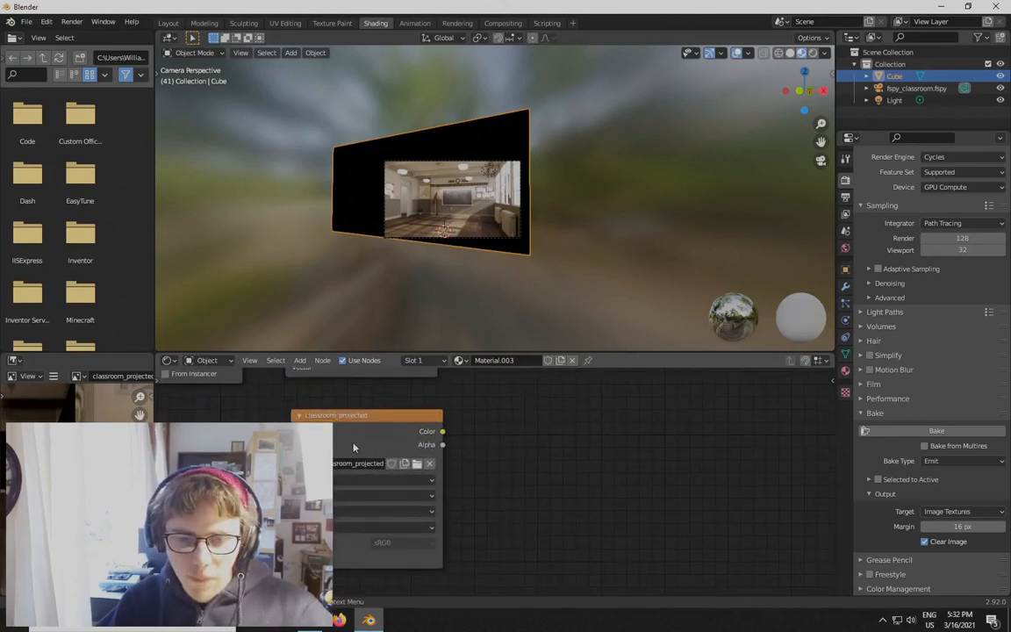
pyautogui.click(354, 435)
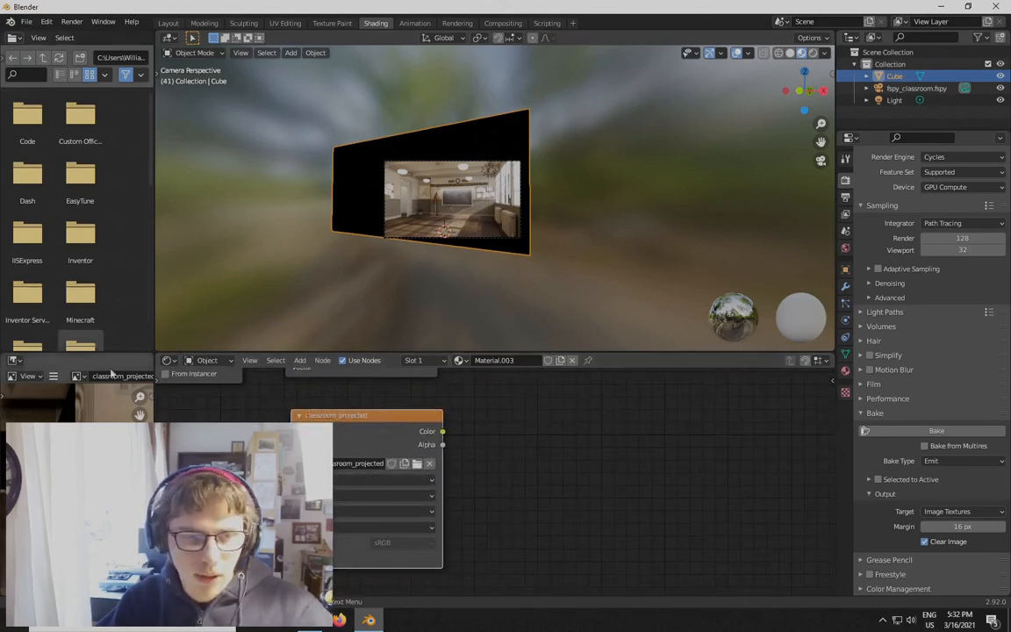
pyautogui.moveTo(154, 338); pyautogui.dragTo(340, 359)
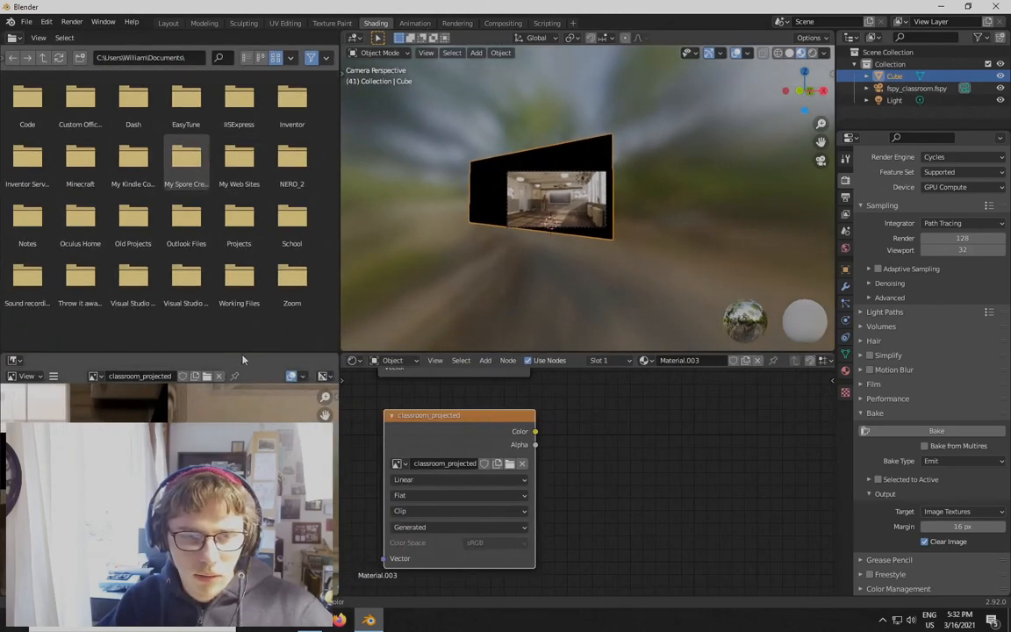
pyautogui.moveTo(242, 354); pyautogui.dragTo(240, 270)
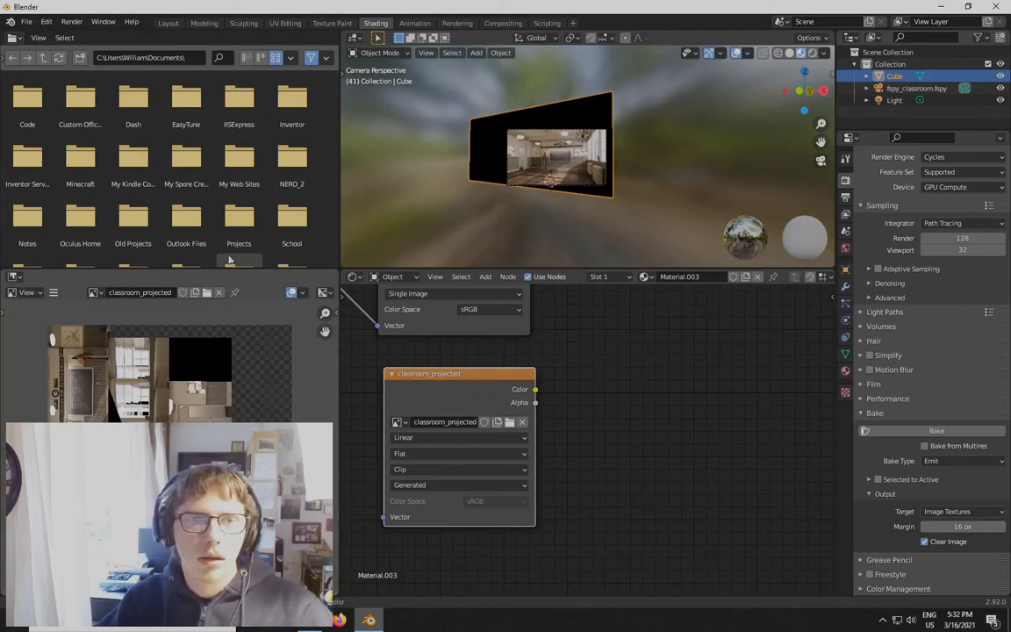
# In the UV Editing workspace, compare the ceiling face's UV island with the baked classroom_projected texture
pyautogui.click(285, 23)
pyautogui.scroll(-4, 605, 308)
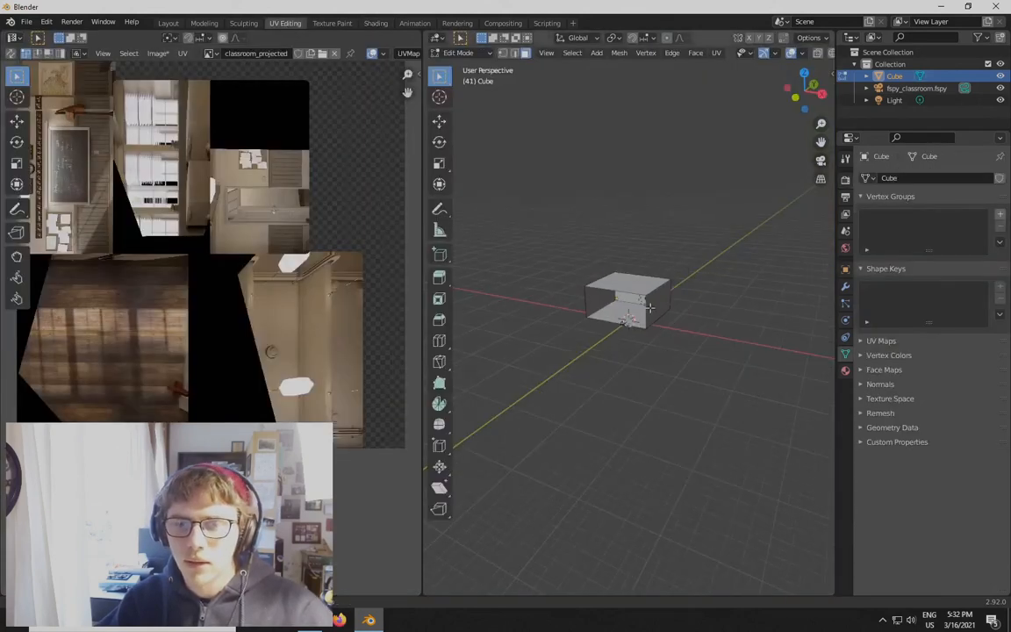
pyautogui.scroll(6, 623, 253)
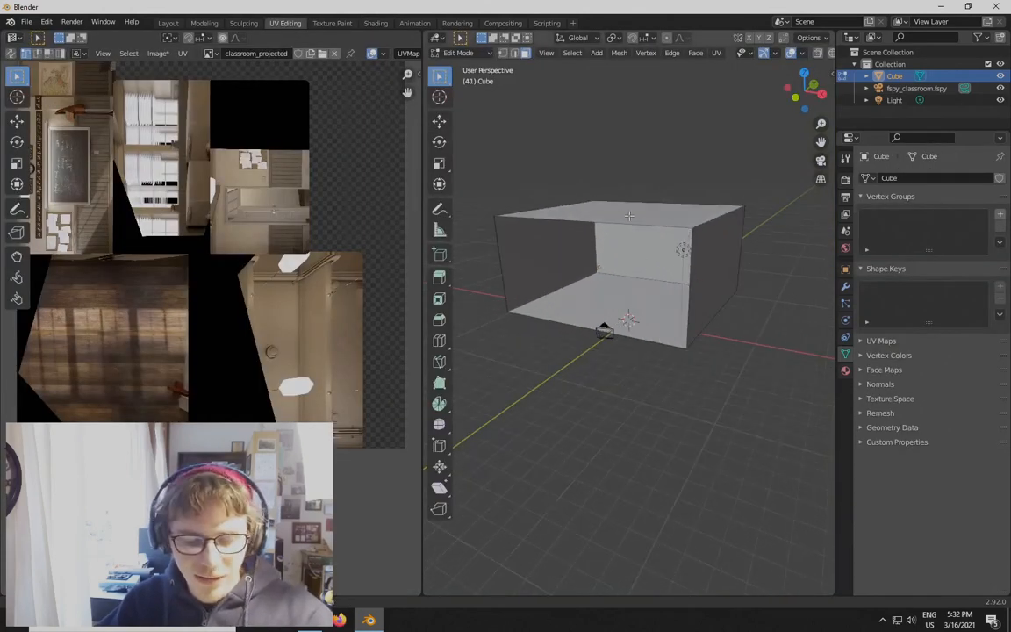
pyautogui.click(628, 214)
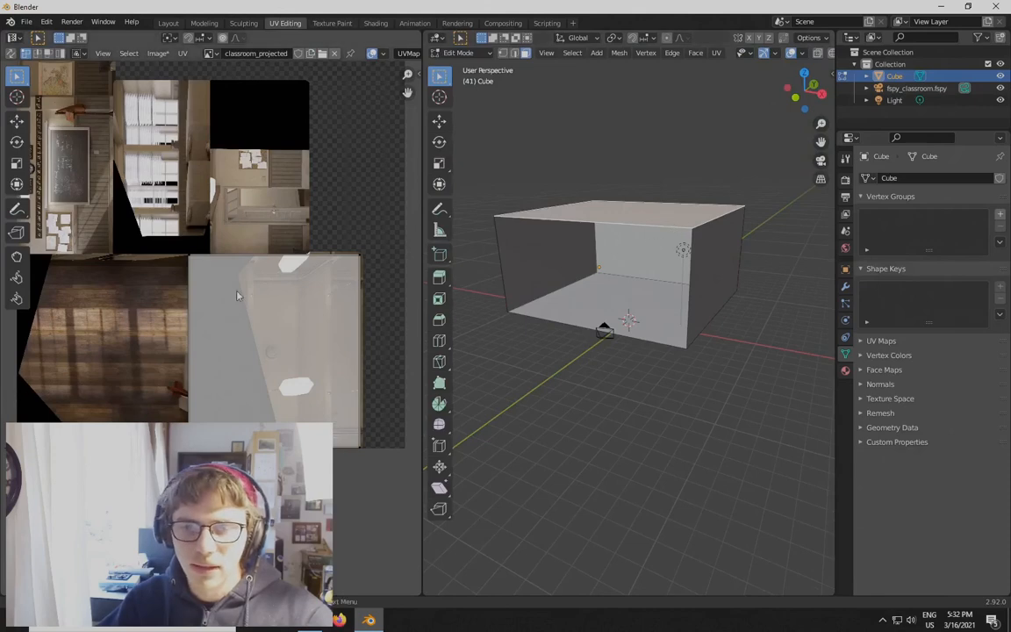
pyautogui.scroll(2, 221, 282)
pyautogui.scroll(-4, 208, 318)
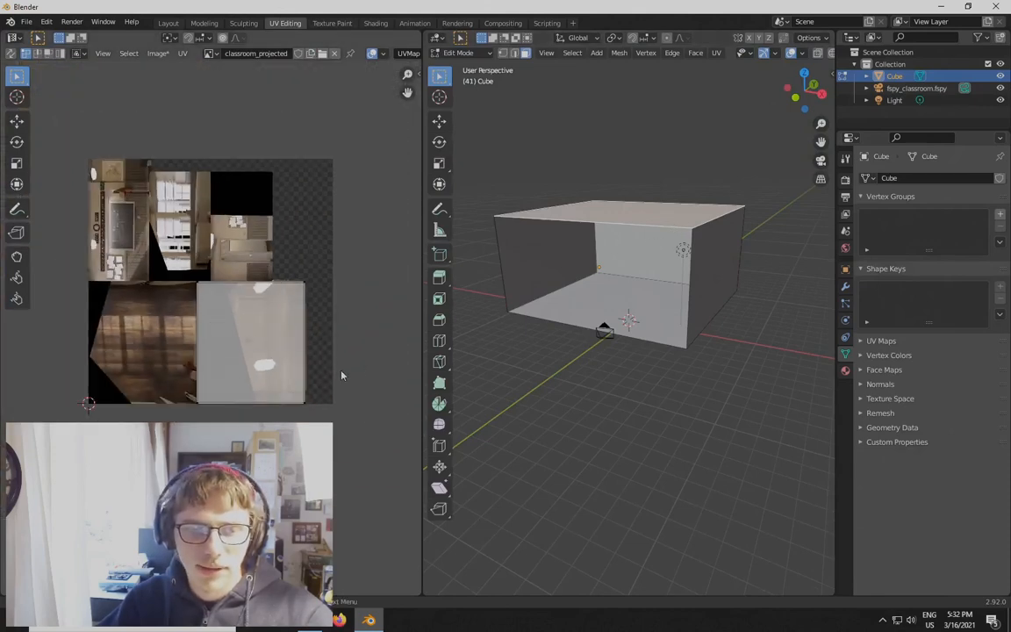
pyautogui.scroll(4, 314, 401)
pyautogui.scroll(-2, 314, 401)
pyautogui.click(552, 402)
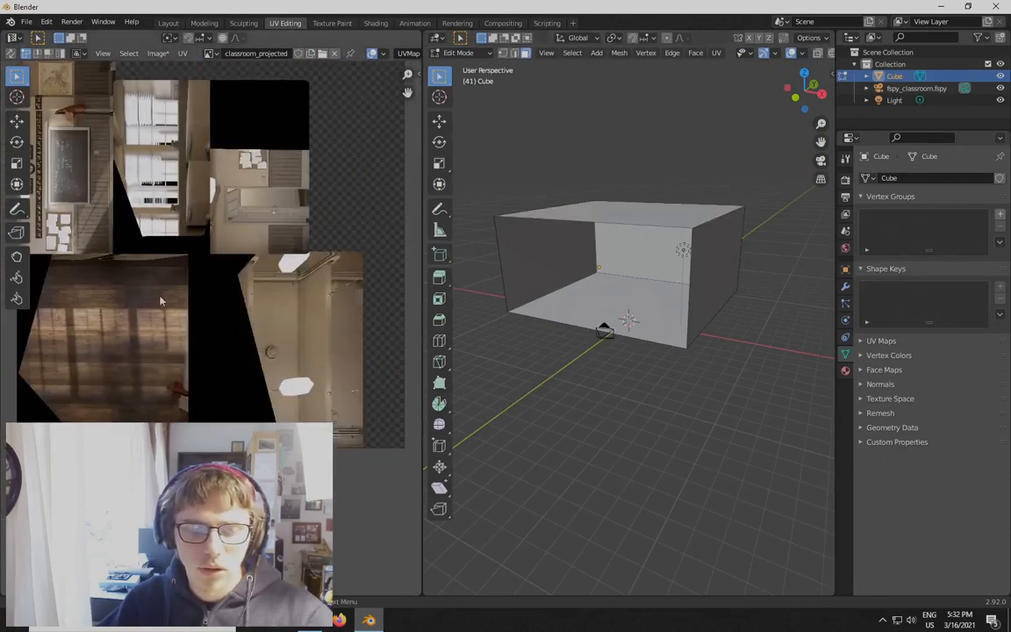
# Examine the rest of the baked texture and select all room faces to compare their UV islands with it
pyautogui.moveTo(259, 274); pyautogui.dragTo(260, 315, button='middle')
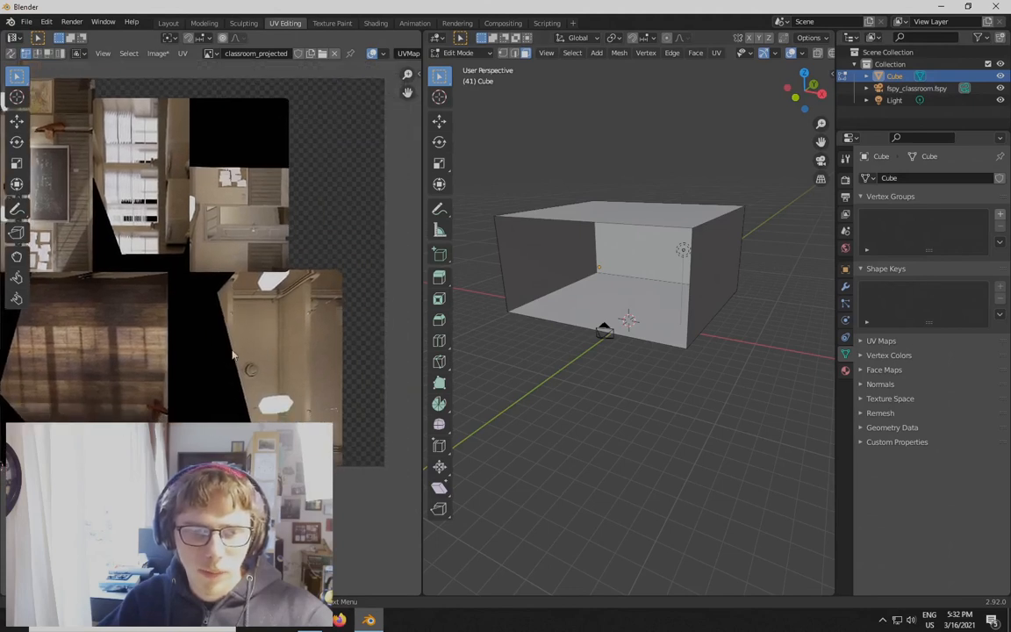
pyautogui.moveTo(258, 368); pyautogui.dragTo(255, 357, button='middle')
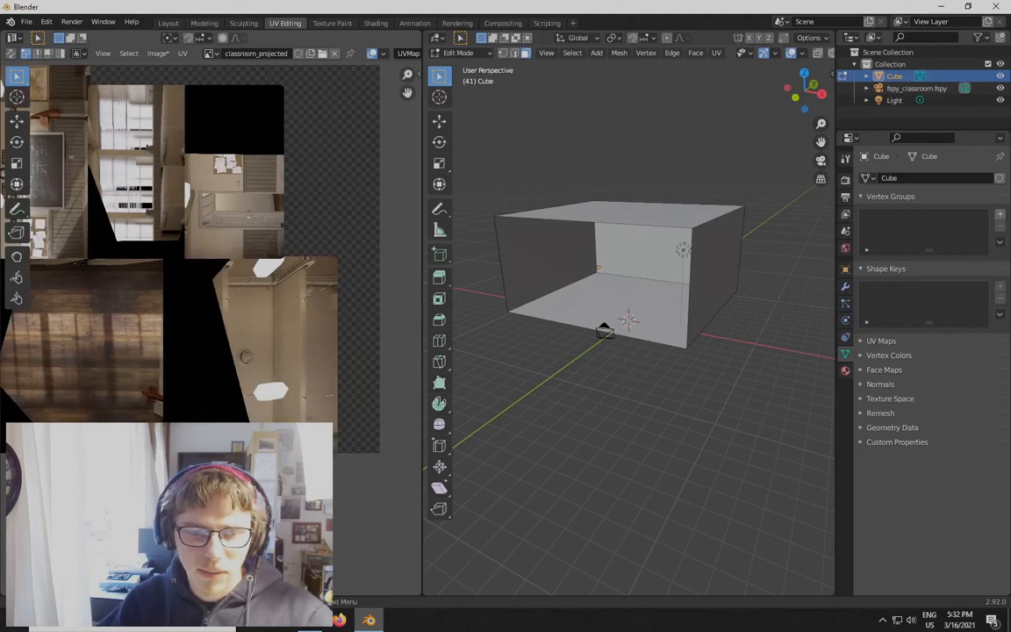
pyautogui.moveTo(304, 393); pyautogui.dragTo(291, 342, button='middle')
pyautogui.scroll(-1, 328, 371)
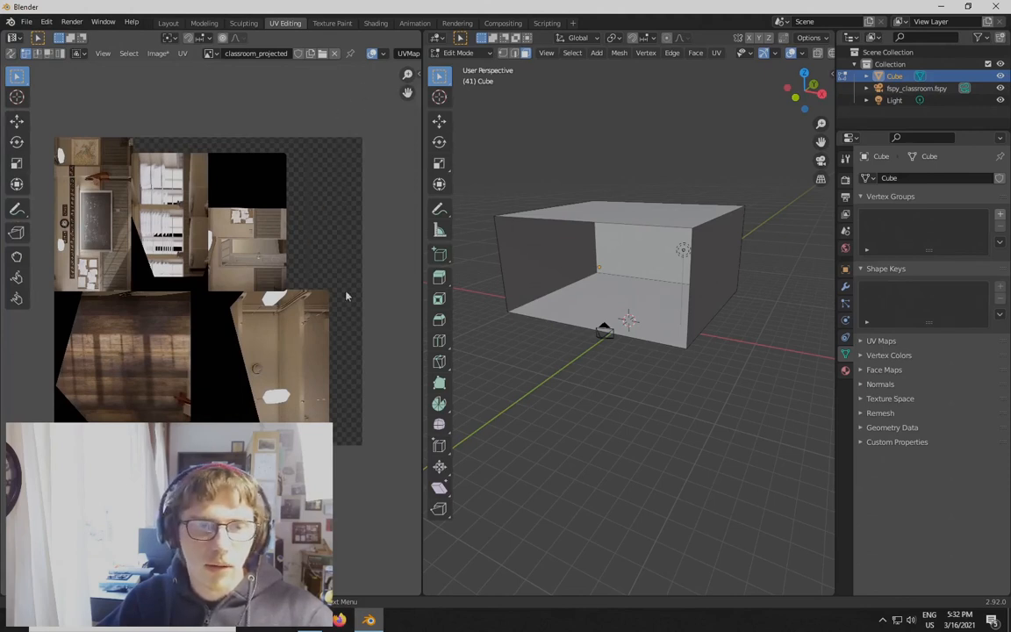
pyautogui.press('a')
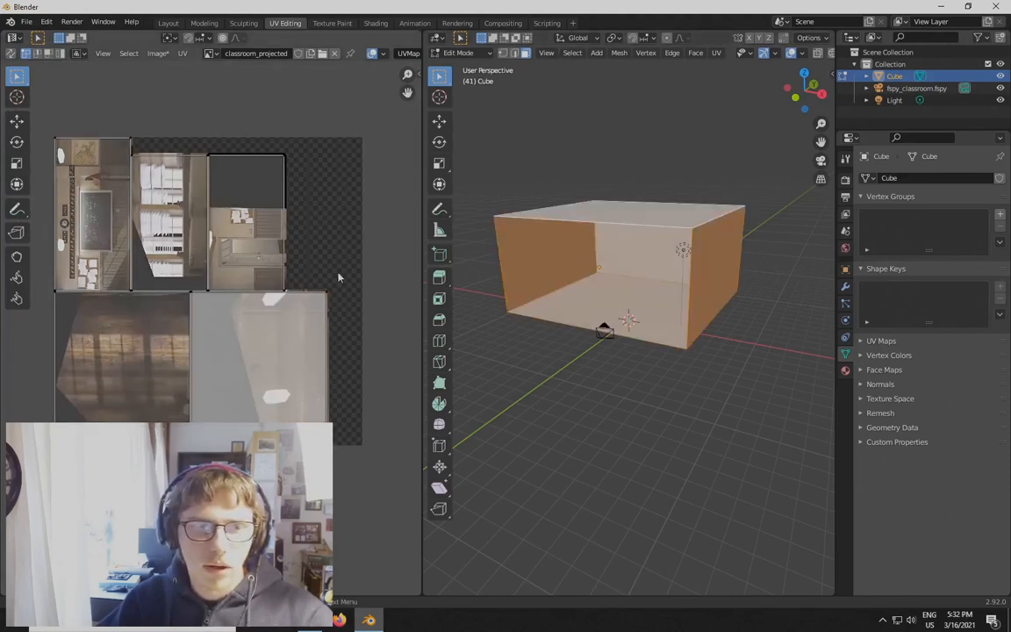
# Return to the Shading workspace and connect the classroom_projected texture's color to the Viewer node to preview it on the room
pyautogui.click(375, 23)
pyautogui.moveTo(533, 419)
pyautogui.mouseDown(button='middle')
pyautogui.moveTo(604, 429)
pyautogui.moveTo(682, 417)
pyautogui.mouseUp(button='middle')
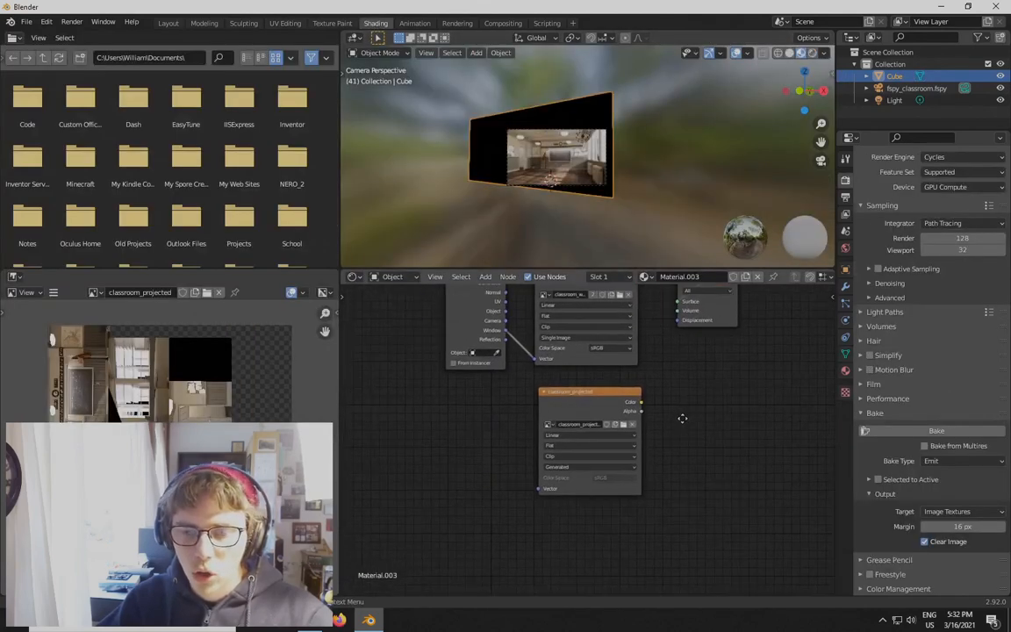
pyautogui.scroll(1, 544, 514)
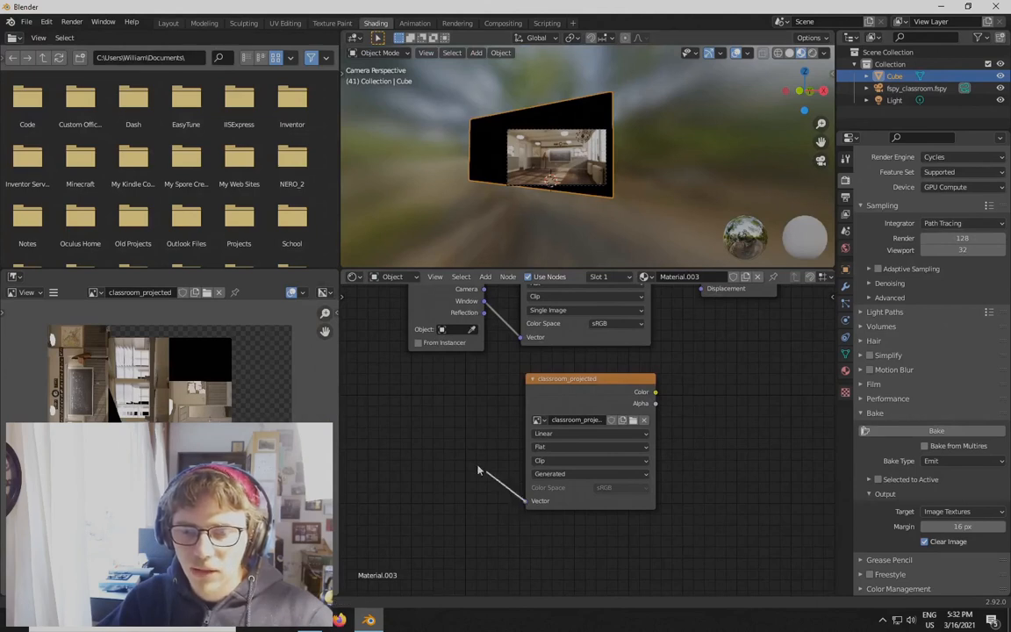
pyautogui.scroll(-1, 476, 422)
pyautogui.moveTo(481, 435); pyautogui.dragTo(503, 462, button='middle')
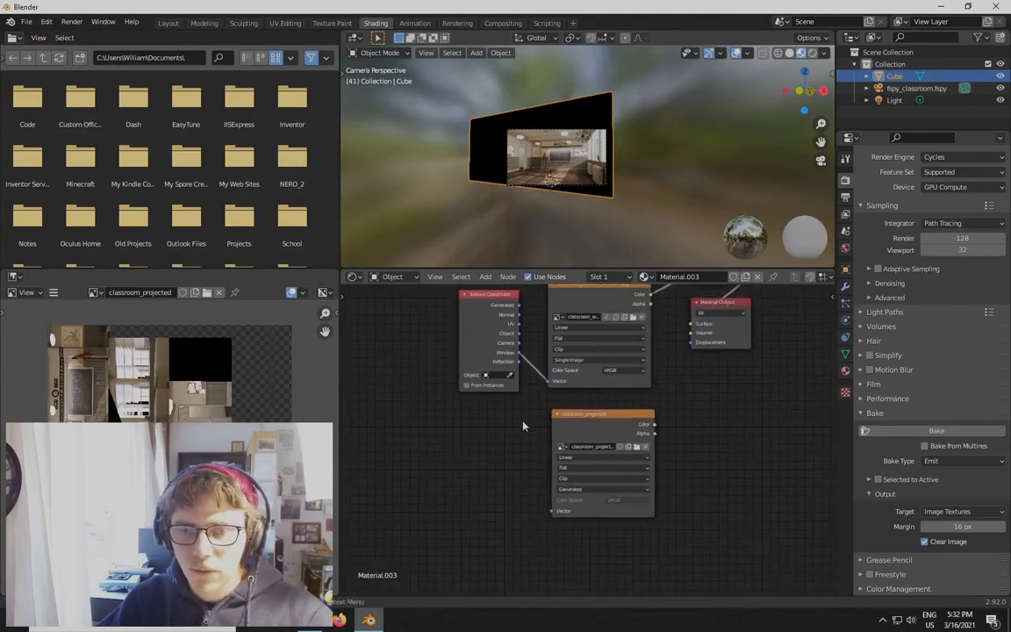
pyautogui.moveTo(566, 445); pyautogui.dragTo(553, 448, button='middle')
pyautogui.moveTo(674, 474); pyautogui.dragTo(683, 473, button='middle')
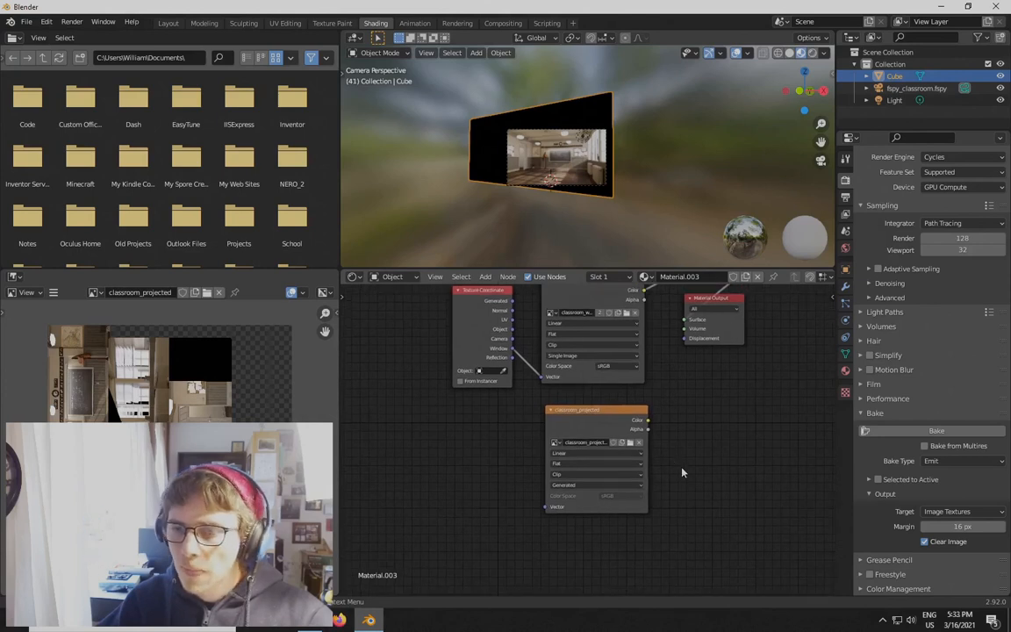
pyautogui.scroll(1, 693, 421)
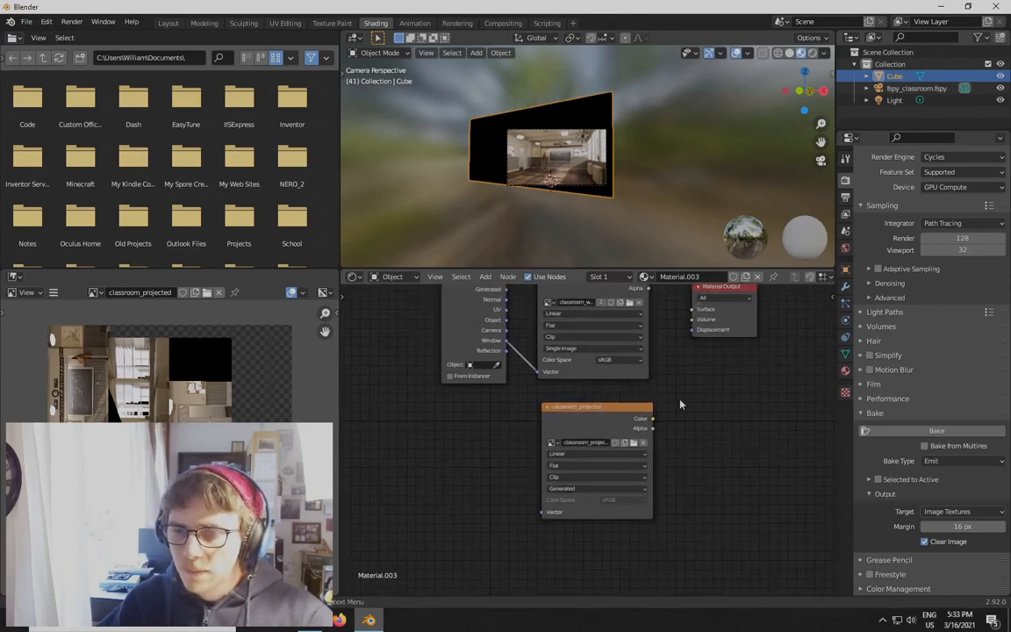
pyautogui.moveTo(679, 438); pyautogui.dragTo(683, 482, button='middle')
pyautogui.keyDown('ctrl'); pyautogui.keyDown('shift'); pyautogui.click(625, 463); pyautogui.keyUp('shift'); pyautogui.keyUp('ctrl')
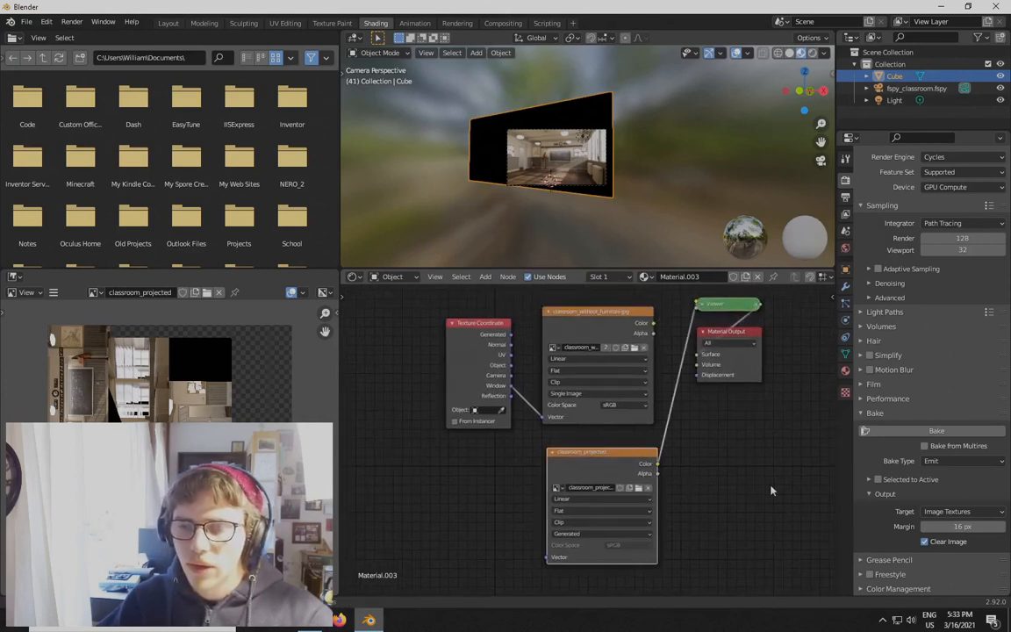
# Examine the baked classroom texture on the room through the fSpy camera and from several other angles
pyautogui.scroll(5, 629, 254)
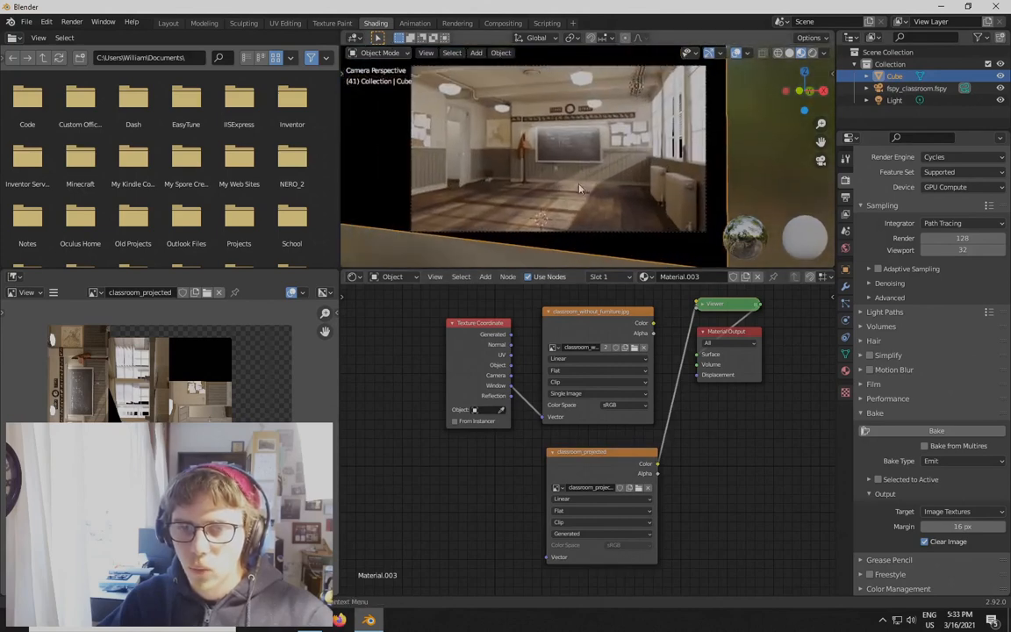
pyautogui.scroll(-5, 565, 172)
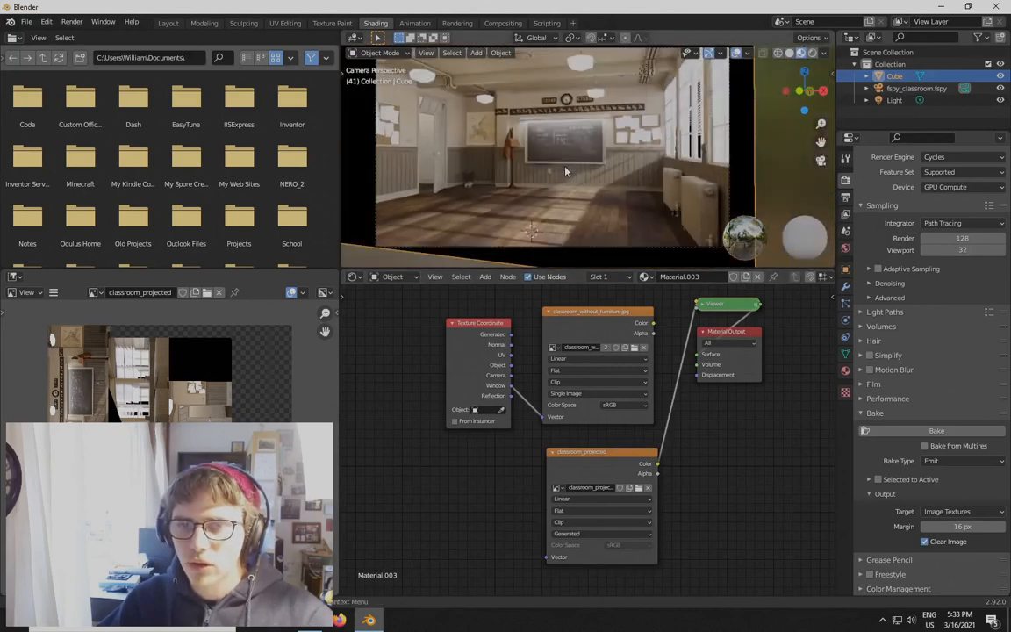
pyautogui.scroll(-4, 566, 175)
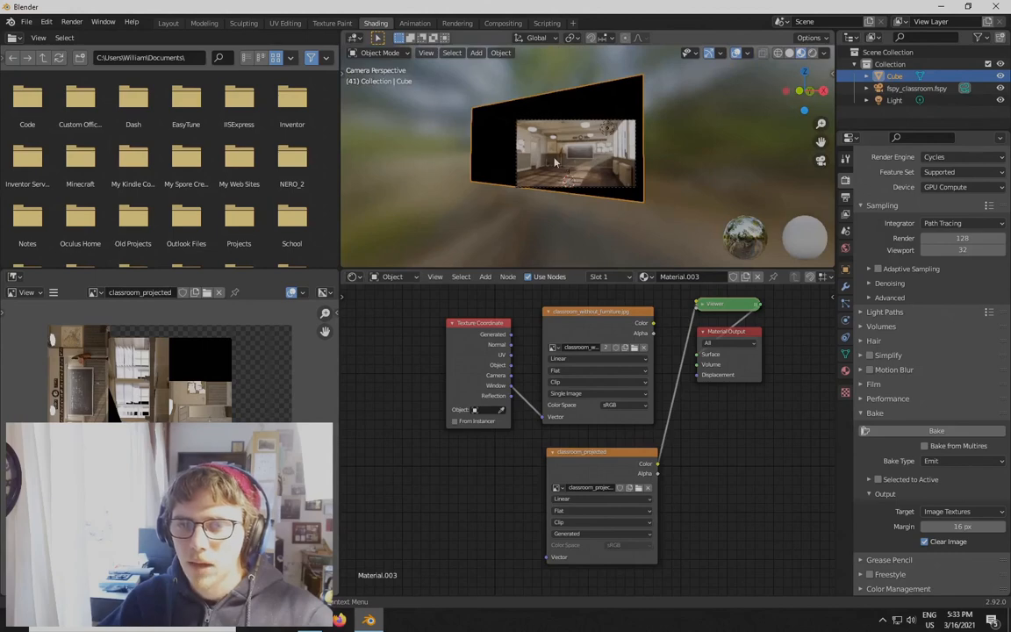
pyautogui.moveTo(553, 162); pyautogui.dragTo(512, 166, button='middle')
pyautogui.scroll(-7, 541, 166)
pyautogui.scroll(8, 512, 167)
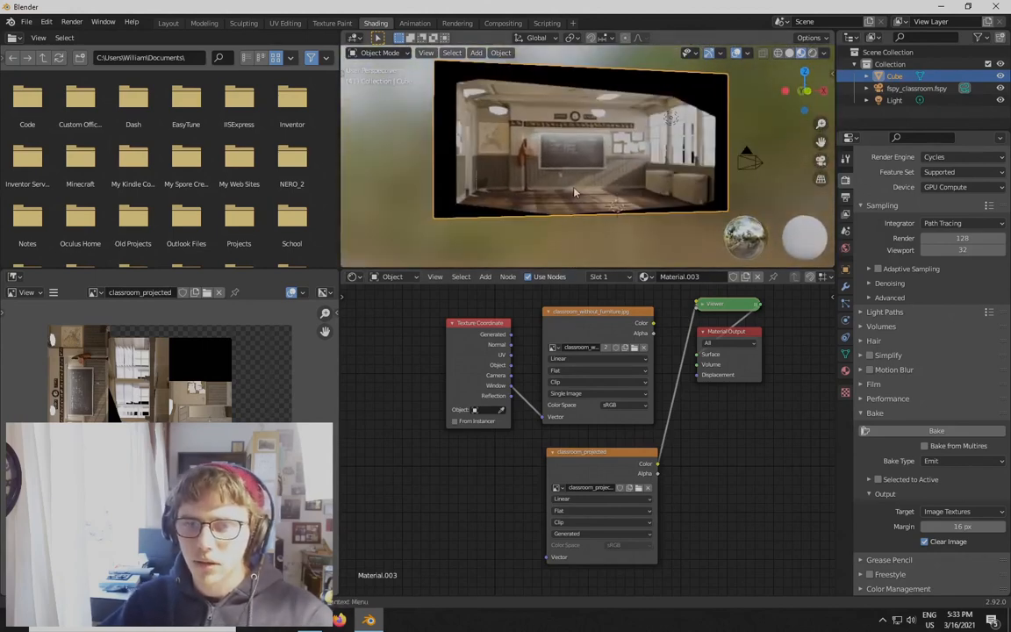
pyautogui.scroll(-2, 575, 194)
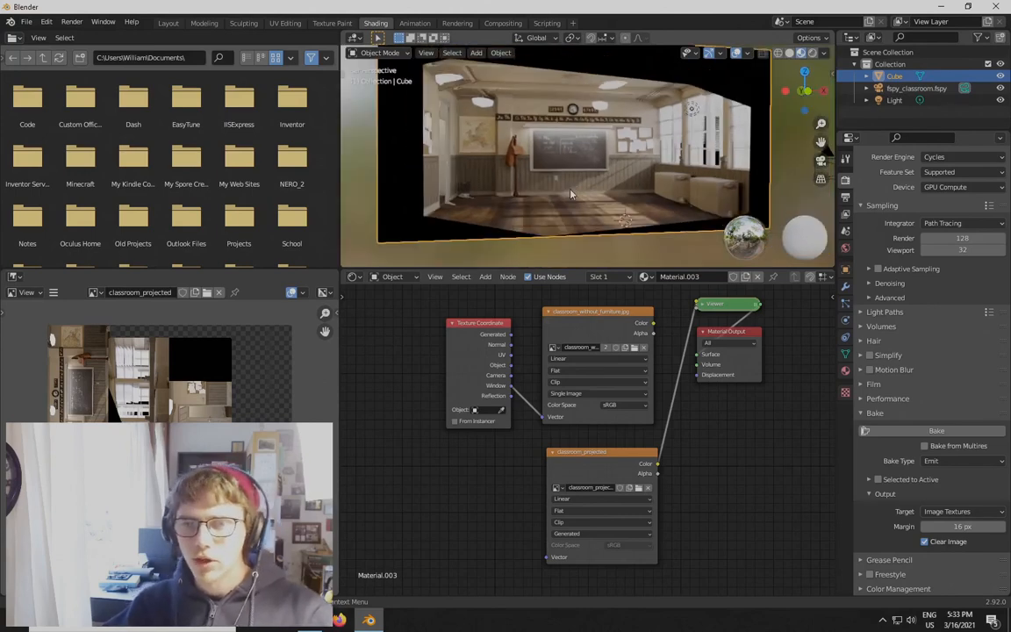
pyautogui.scroll(-3, 584, 194)
pyautogui.moveTo(584, 190)
pyautogui.mouseDown(button='middle')
pyautogui.moveTo(567, 196)
pyautogui.moveTo(581, 213)
pyautogui.moveTo(753, 205)
pyautogui.moveTo(702, 176)
pyautogui.moveTo(368, 165)
pyautogui.moveTo(496, 164)
pyautogui.moveTo(581, 184)
pyautogui.moveTo(588, 172)
pyautogui.moveTo(668, 186)
pyautogui.moveTo(471, 182)
pyautogui.moveTo(618, 169)
pyautogui.moveTo(584, 175)
pyautogui.mouseUp(button='middle')
pyautogui.scroll(5, 567, 196)
pyautogui.scroll(-4, 567, 195)
pyautogui.scroll(6, 645, 188)
pyautogui.scroll(-2, 651, 195)
pyautogui.scroll(-4, 473, 181)
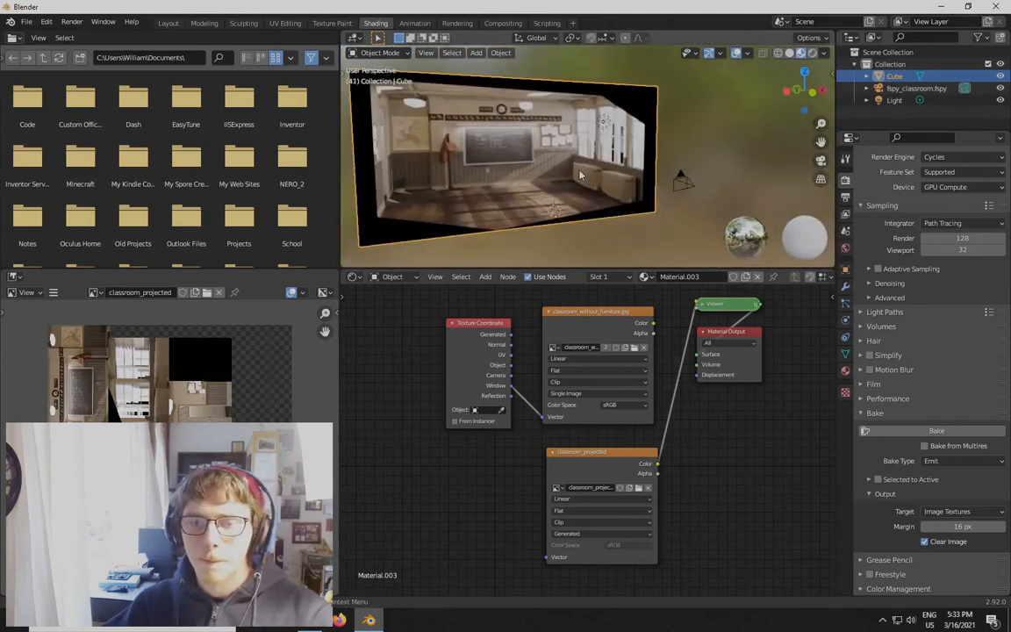
pyautogui.scroll(-1, 614, 447)
# Reposition the shader nodes in view and enlarge the 3D viewport area downward over the node editor
pyautogui.moveTo(710, 446); pyautogui.dragTo(644, 432, button='middle')
pyautogui.scroll(1, 643, 435)
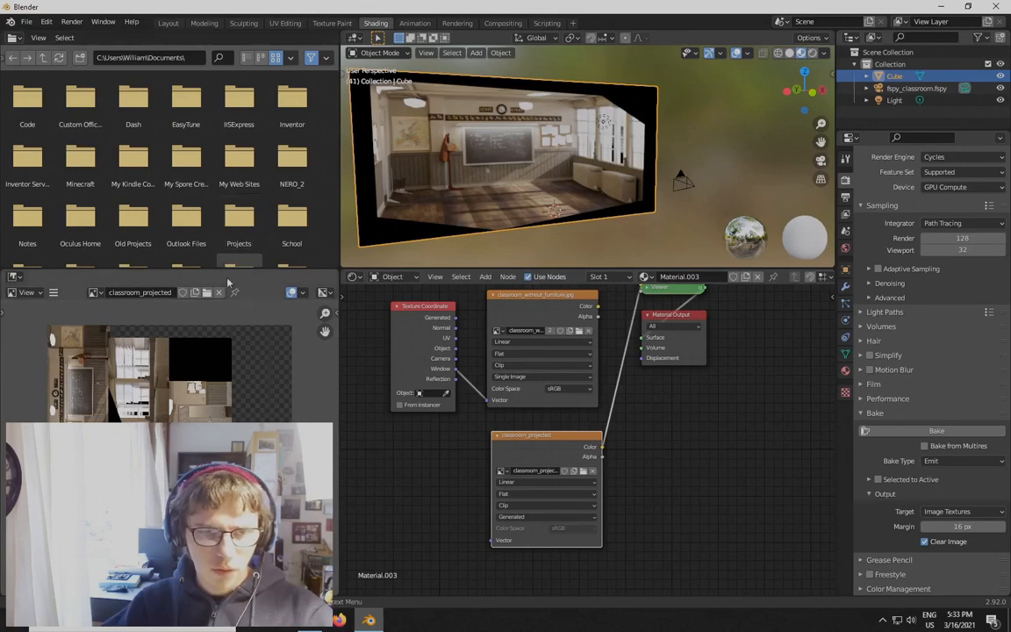
pyautogui.moveTo(219, 270); pyautogui.dragTo(264, 417)
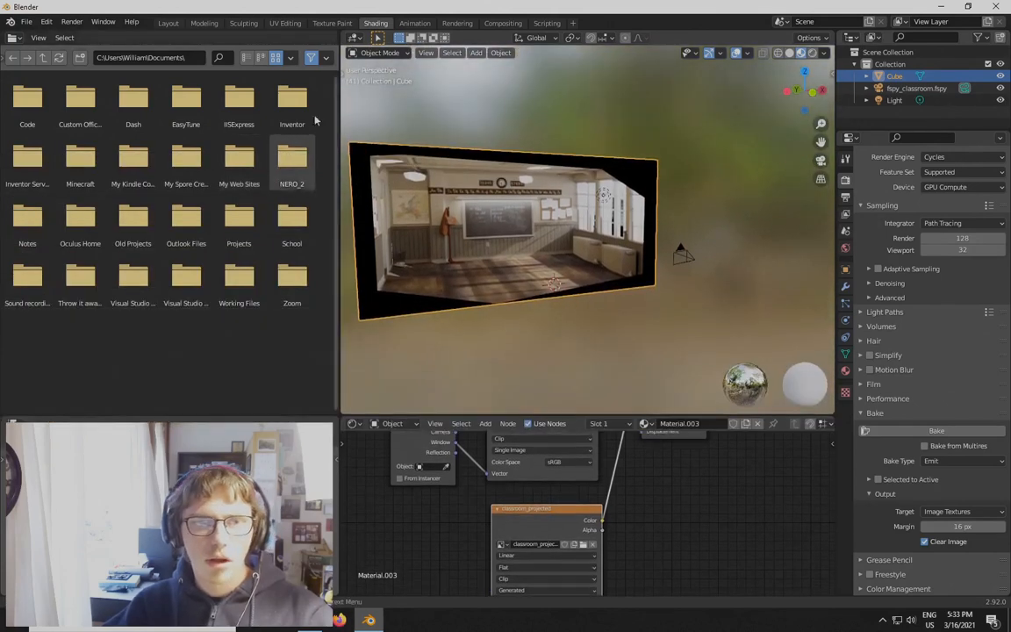
pyautogui.click(285, 22)
pyautogui.click(463, 197)
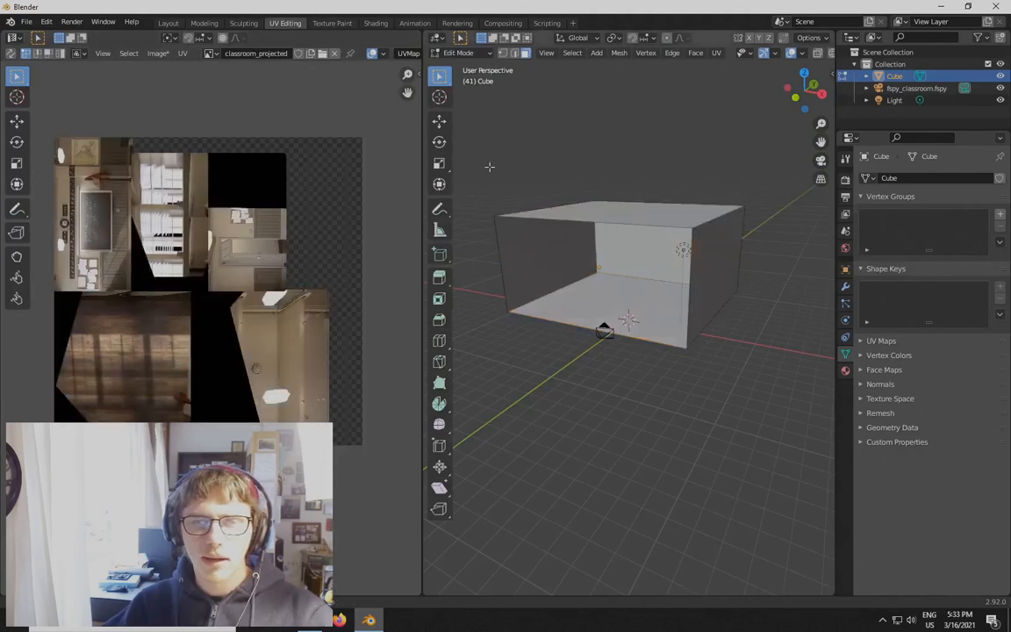
pyautogui.click(212, 53)
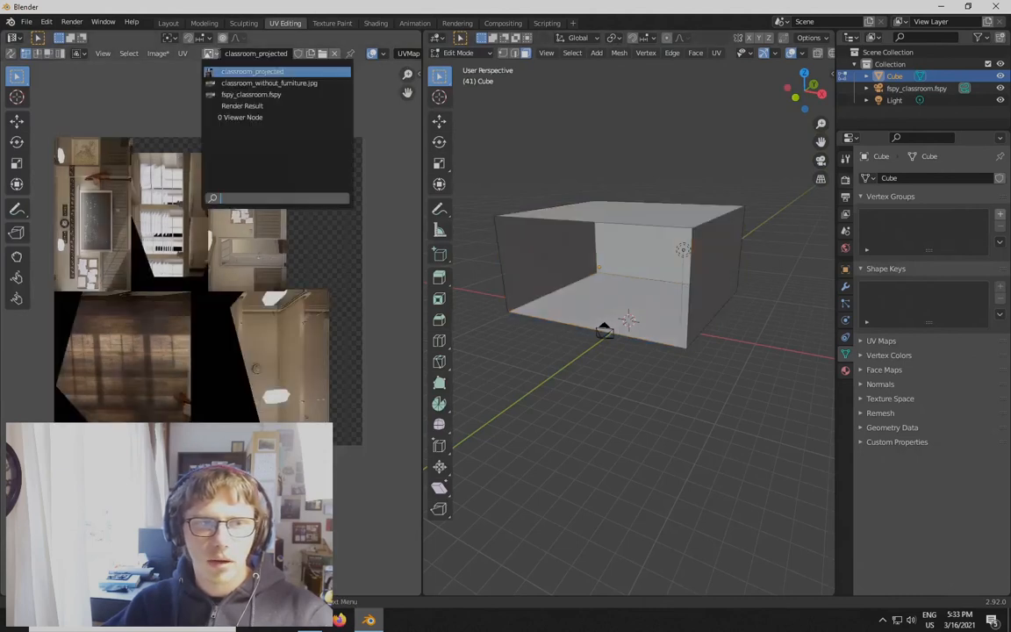
pyautogui.click(143, 86)
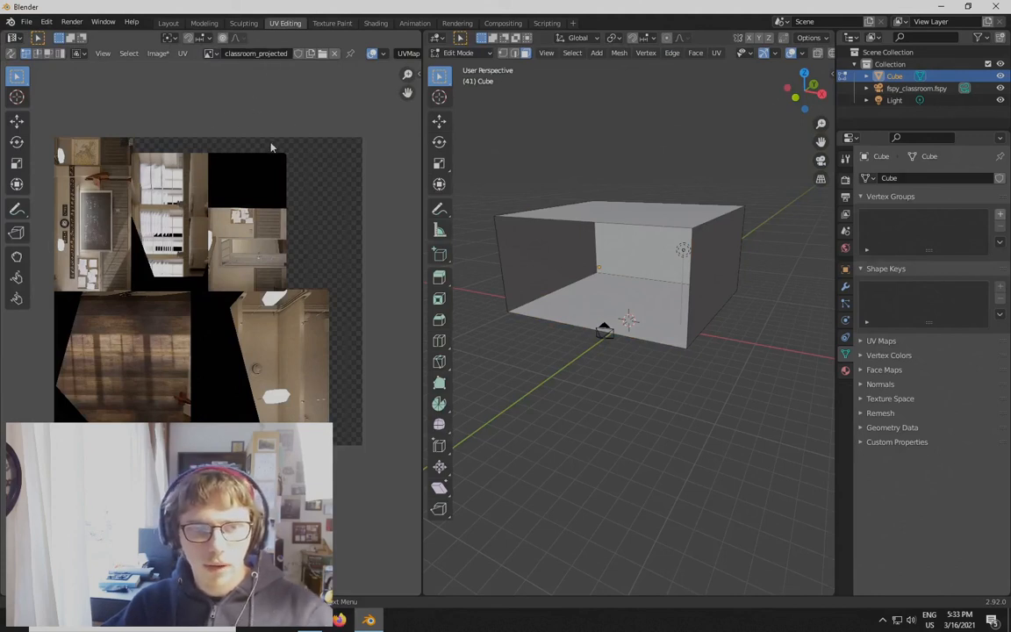
pyautogui.hotkey('shift', 'alt', 's')
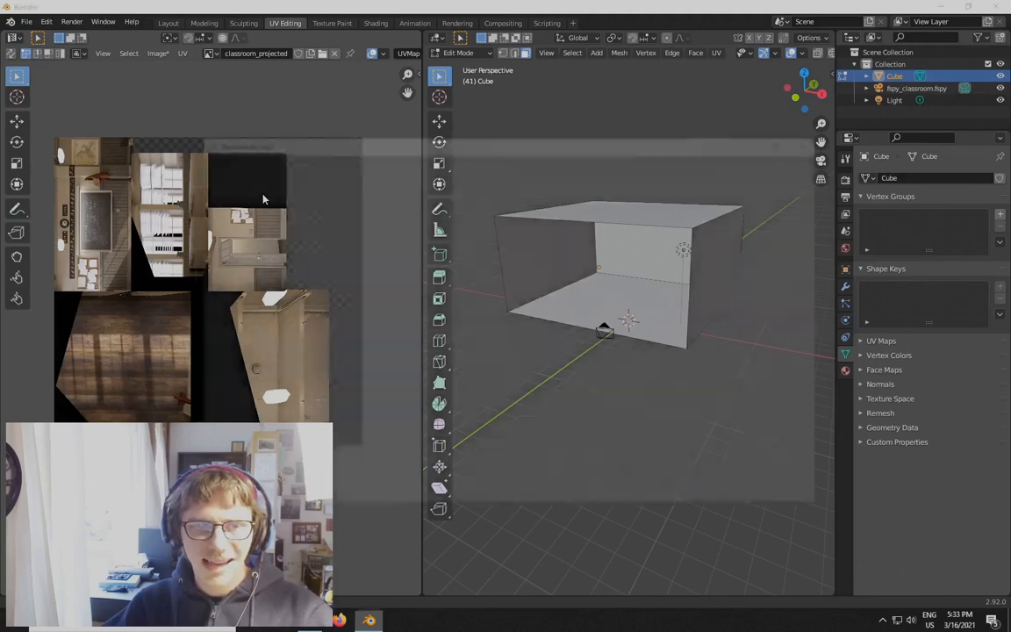
pyautogui.click(235, 406)
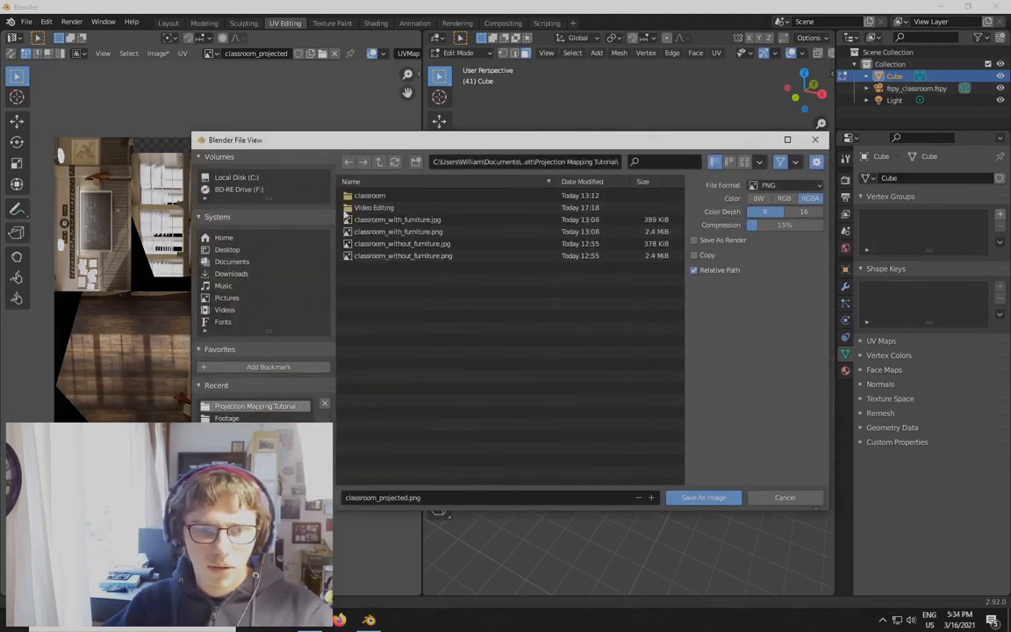
pyautogui.moveTo(369, 147); pyautogui.dragTo(279, 110)
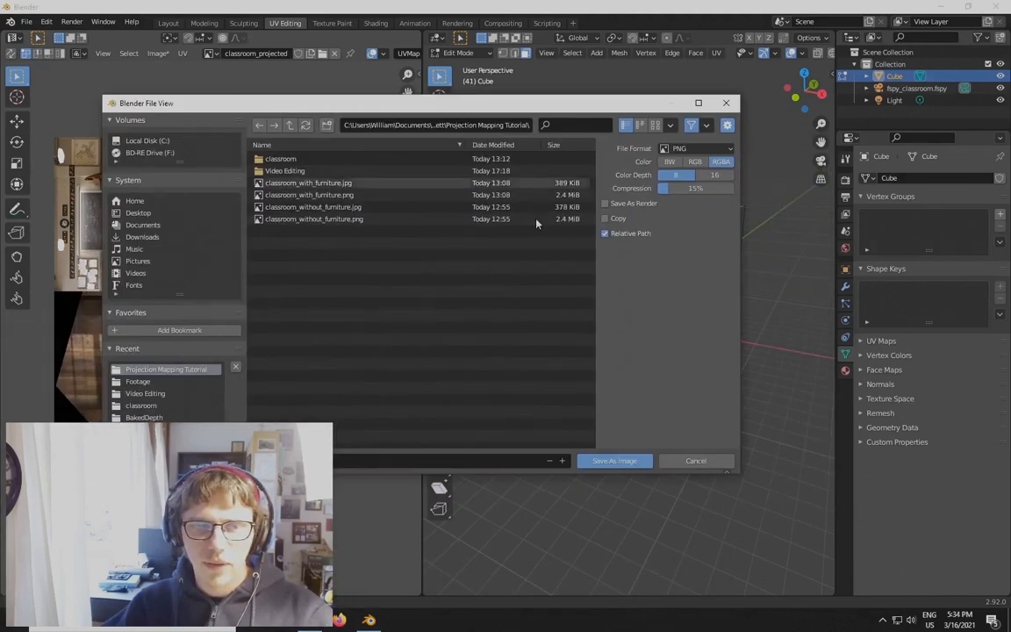
pyautogui.click(695, 461)
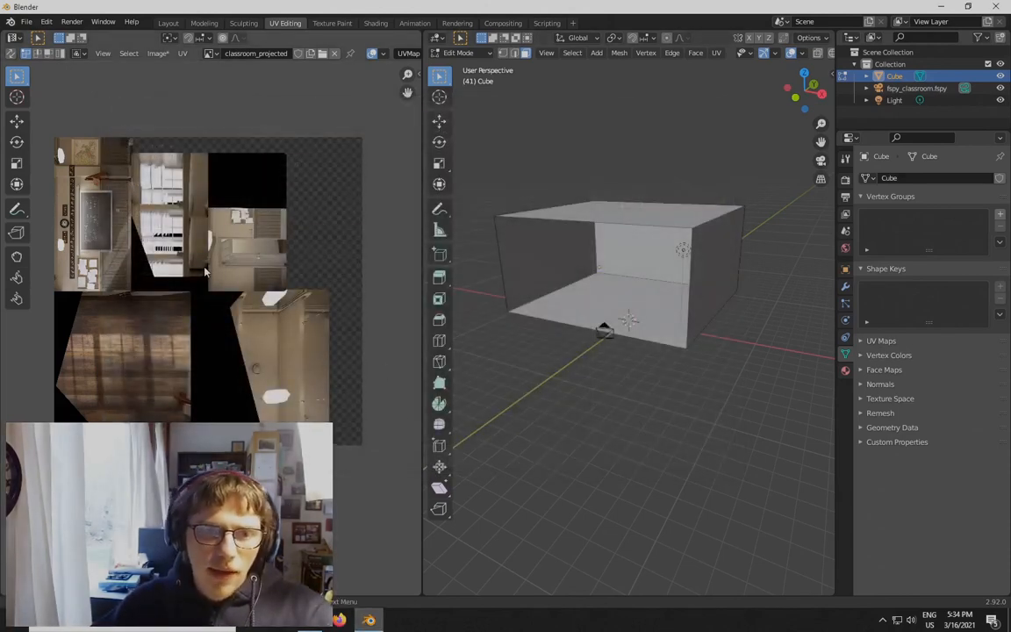
pyautogui.moveTo(205, 273); pyautogui.dragTo(241, 318, button='middle')
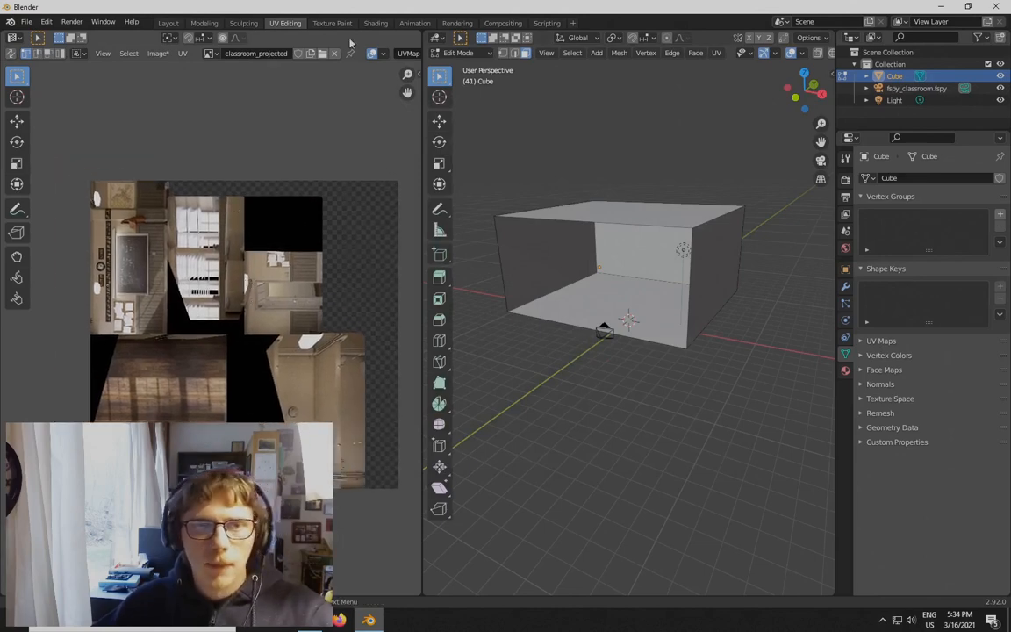
# In the Shading workspace, examine the projected texture up close on the window wall, radiators and floor
pyautogui.click(375, 26)
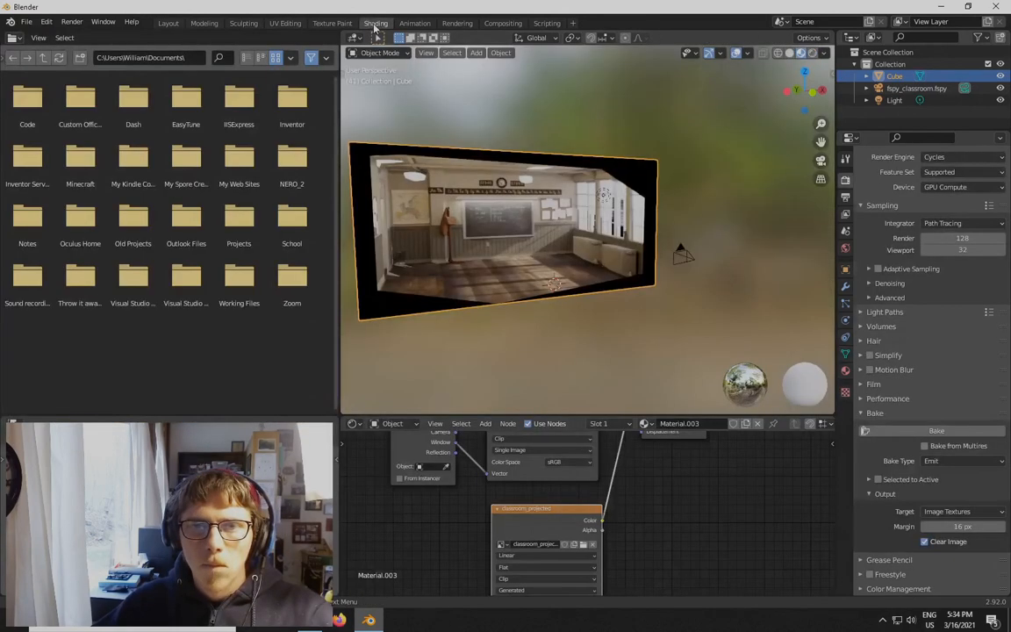
pyautogui.scroll(-2, 564, 280)
pyautogui.scroll(4, 611, 269)
pyautogui.moveTo(588, 321); pyautogui.dragTo(612, 295, button='middle')
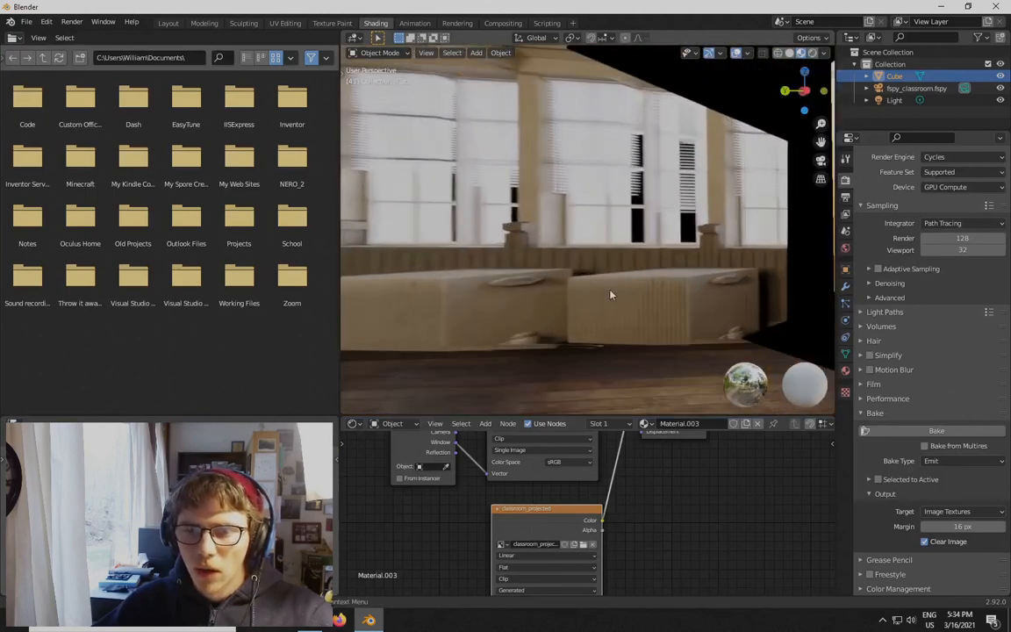
pyautogui.moveTo(521, 304); pyautogui.dragTo(560, 308, button='middle')
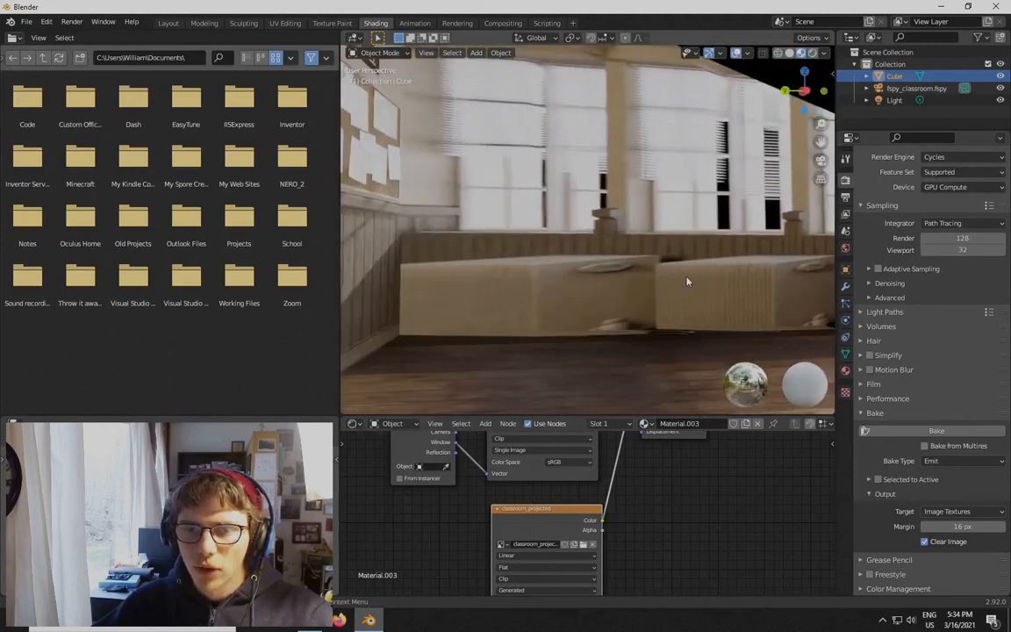
pyautogui.moveTo(687, 282); pyautogui.dragTo(554, 315, button='middle')
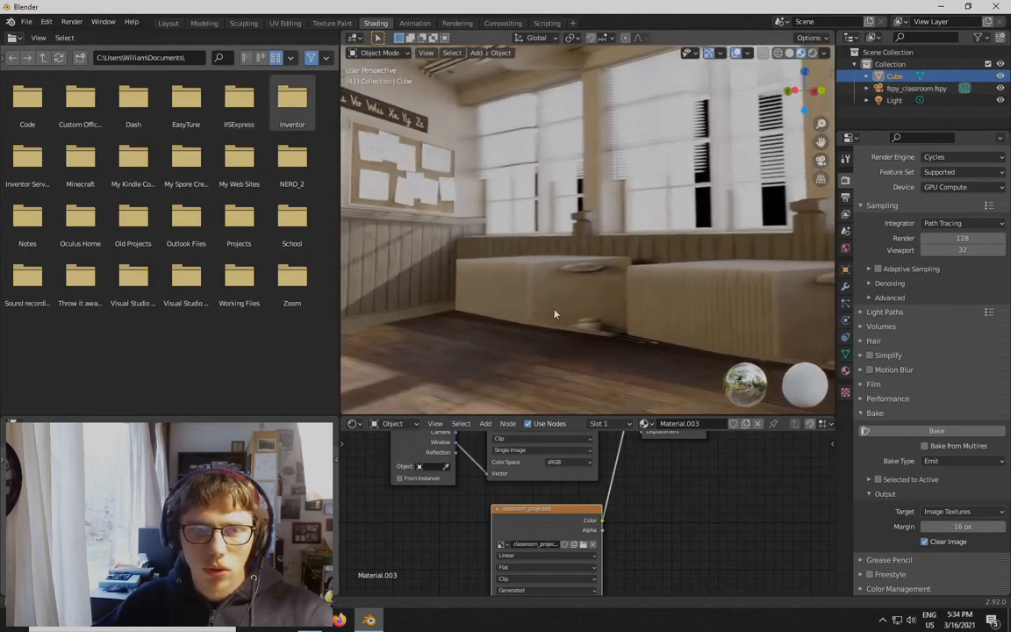
pyautogui.scroll(-6, 566, 334)
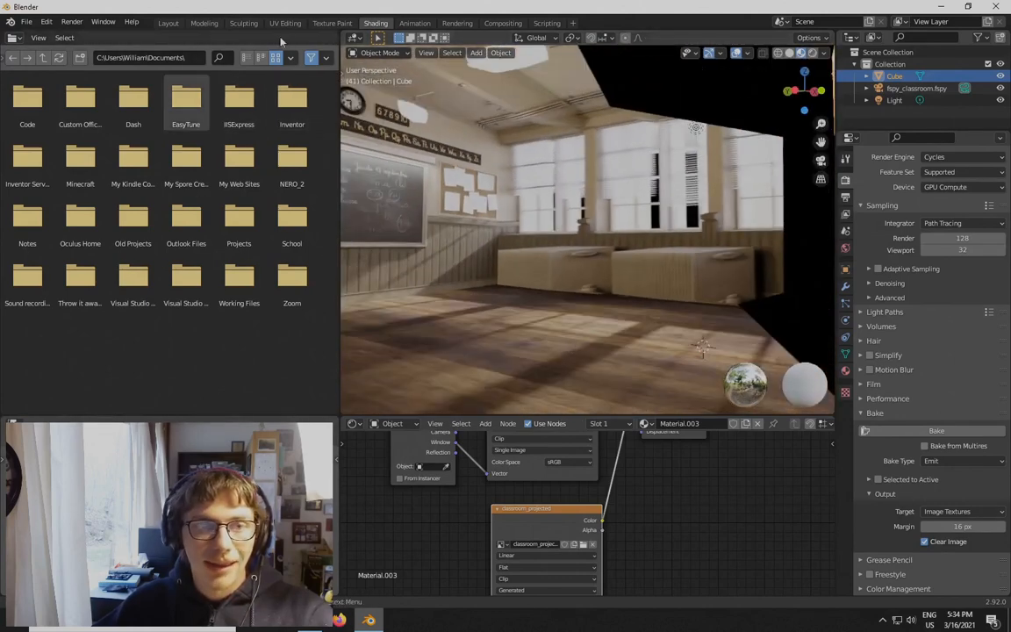
# In the UV Editing workspace, examine the stretched and black areas of the baked classroom_projected image
pyautogui.click(285, 23)
pyautogui.scroll(3, 158, 167)
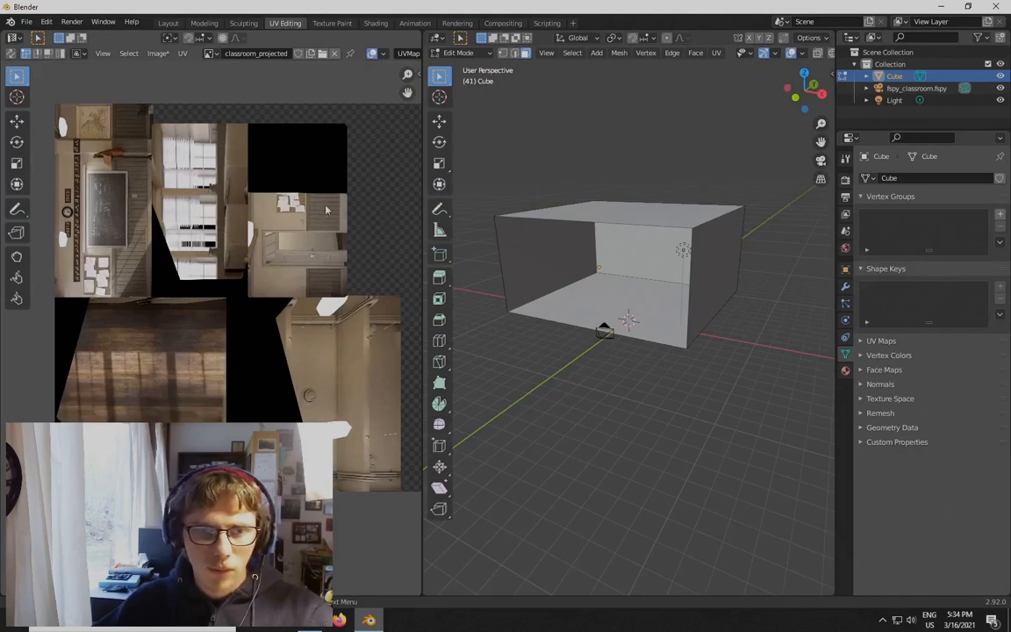
pyautogui.scroll(2, 198, 133)
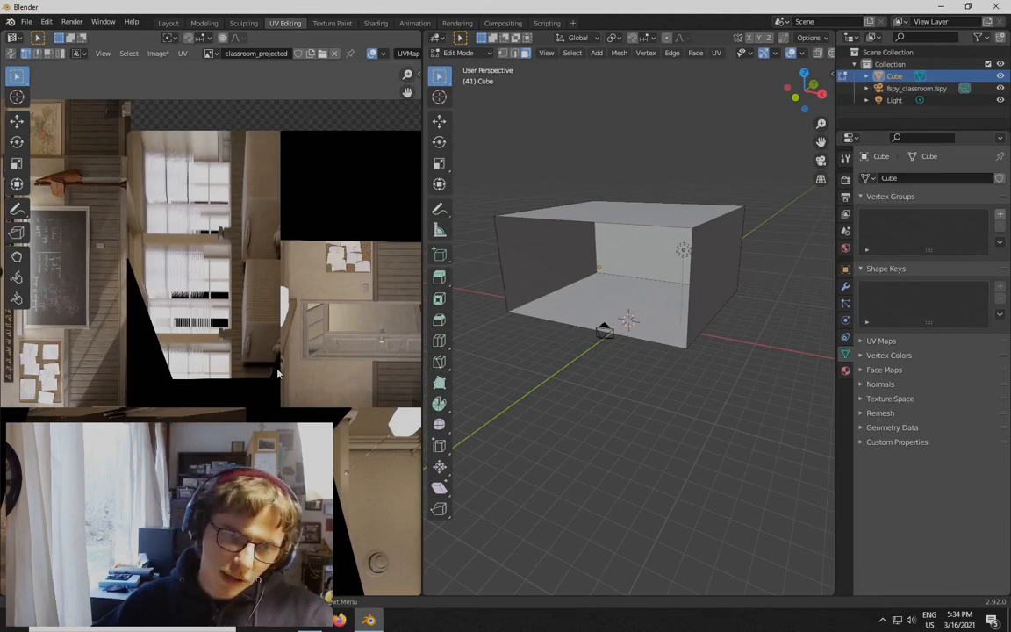
pyautogui.scroll(-2, 274, 303)
pyautogui.scroll(-1, 352, 373)
pyautogui.moveTo(351, 439); pyautogui.dragTo(334, 423, button='middle')
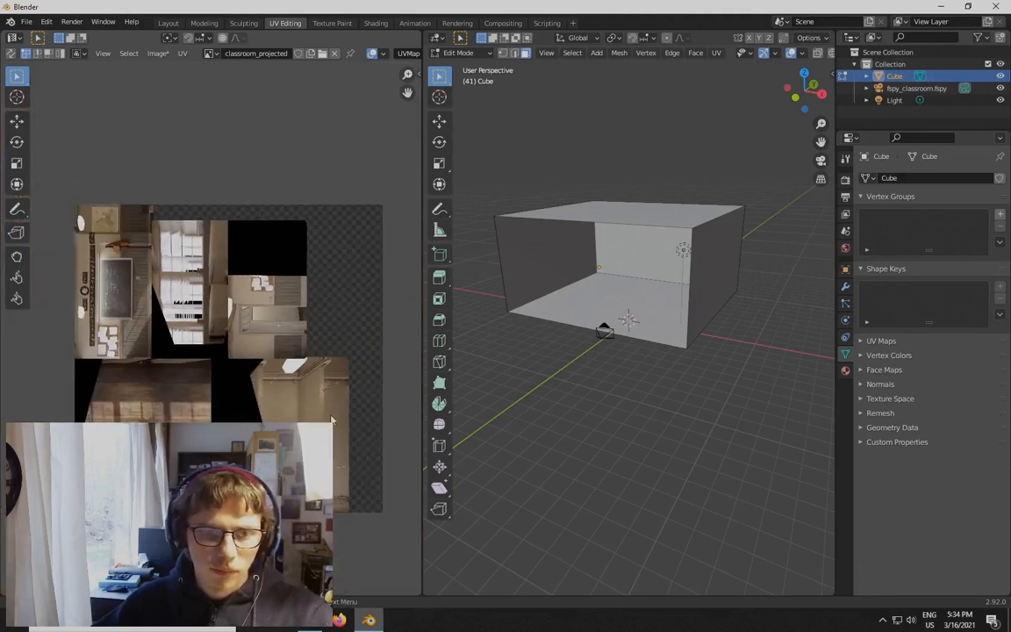
pyautogui.scroll(2, 332, 413)
pyautogui.scroll(-1, 327, 391)
pyautogui.moveTo(327, 364); pyautogui.dragTo(308, 332, button='middle')
pyautogui.scroll(-1, 310, 332)
pyautogui.scroll(1, 312, 334)
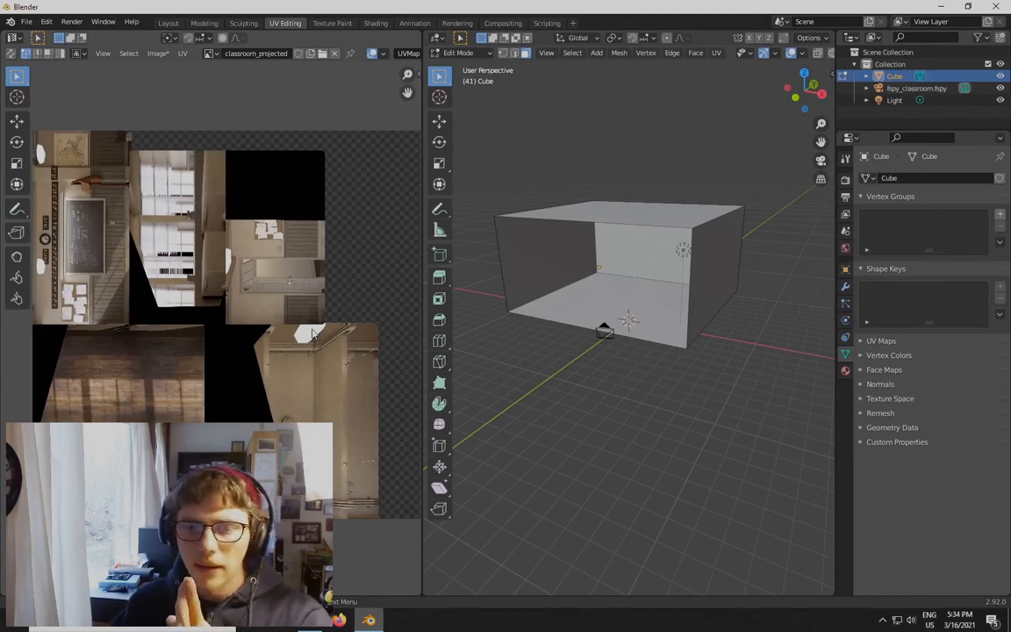
# Return to the Shading workspace and inspect the textured room from the camera view and then from freely orbited angles
pyautogui.click(376, 23)
pyautogui.press('KP_0')
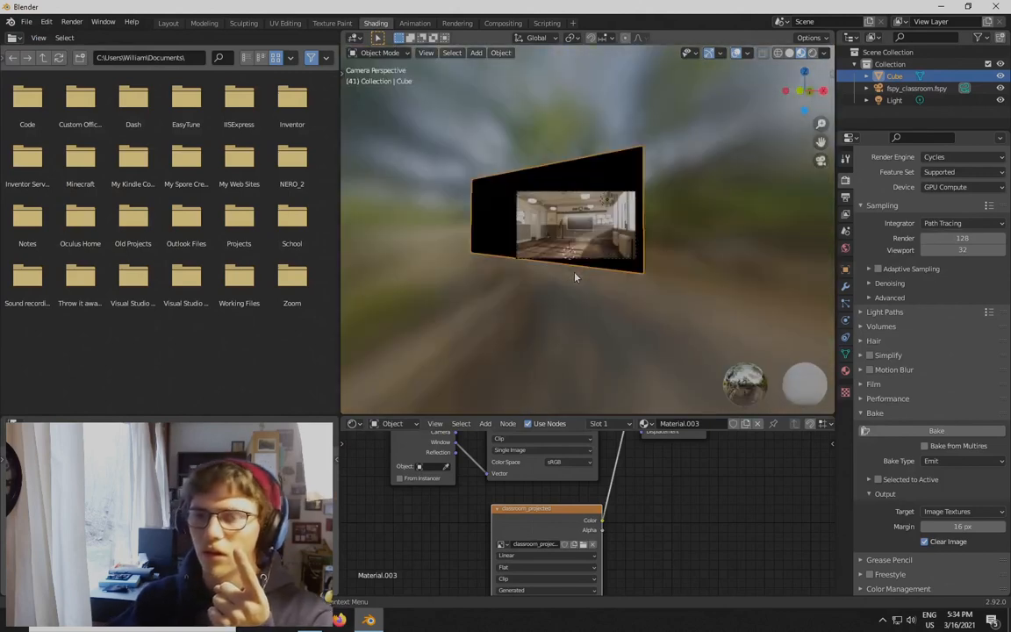
pyautogui.scroll(4, 700, 282)
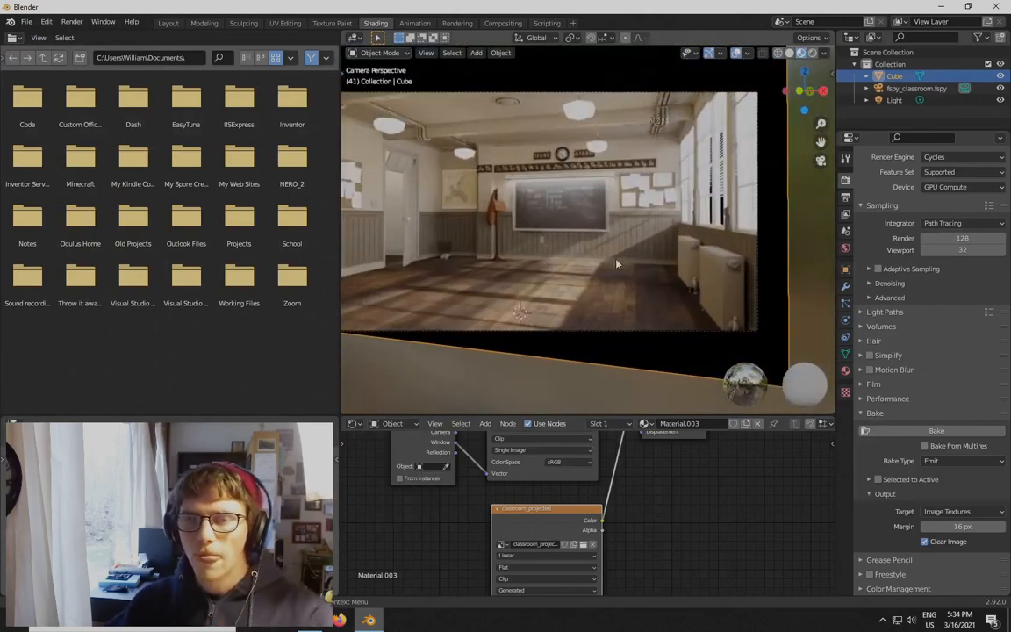
pyautogui.moveTo(616, 263); pyautogui.dragTo(501, 312, button='middle')
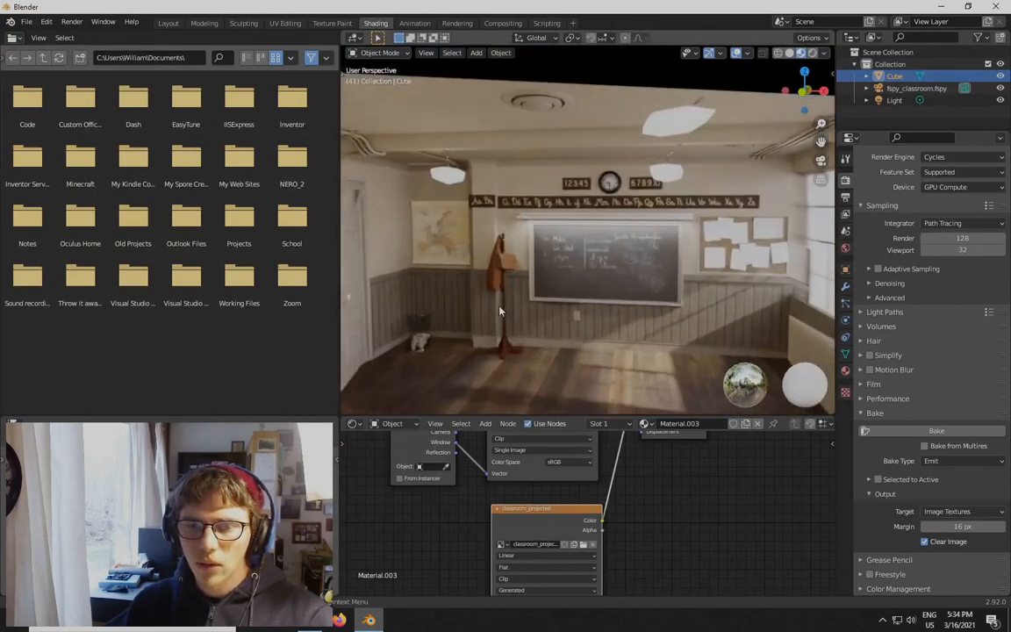
pyautogui.moveTo(484, 194); pyautogui.dragTo(650, 315, button='middle')
pyautogui.moveTo(548, 266); pyautogui.dragTo(578, 250, button='middle')
pyautogui.scroll(-3, 540, 270)
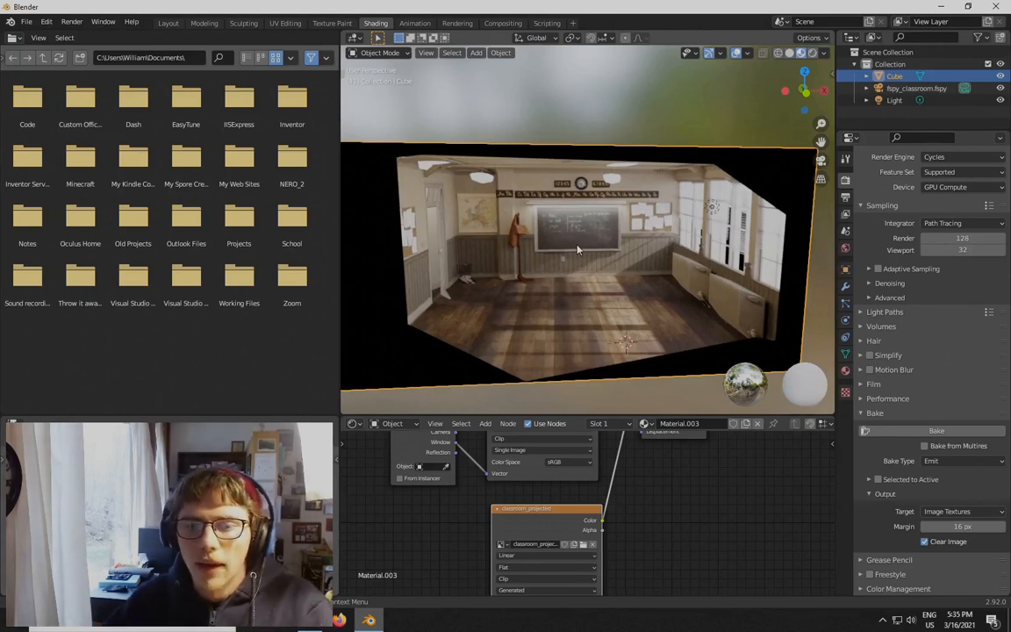
# Deselect the room cube and check the projected texture on it from farther away
pyautogui.click(552, 105)
pyautogui.scroll(-5, 509, 230)
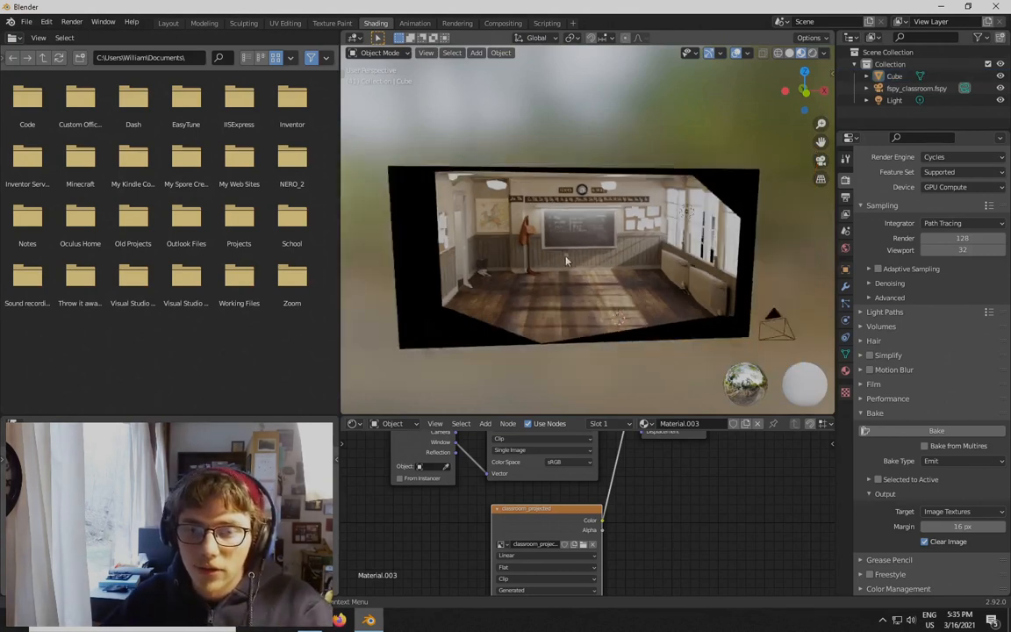
pyautogui.scroll(4, 606, 284)
pyautogui.scroll(-2, 606, 286)
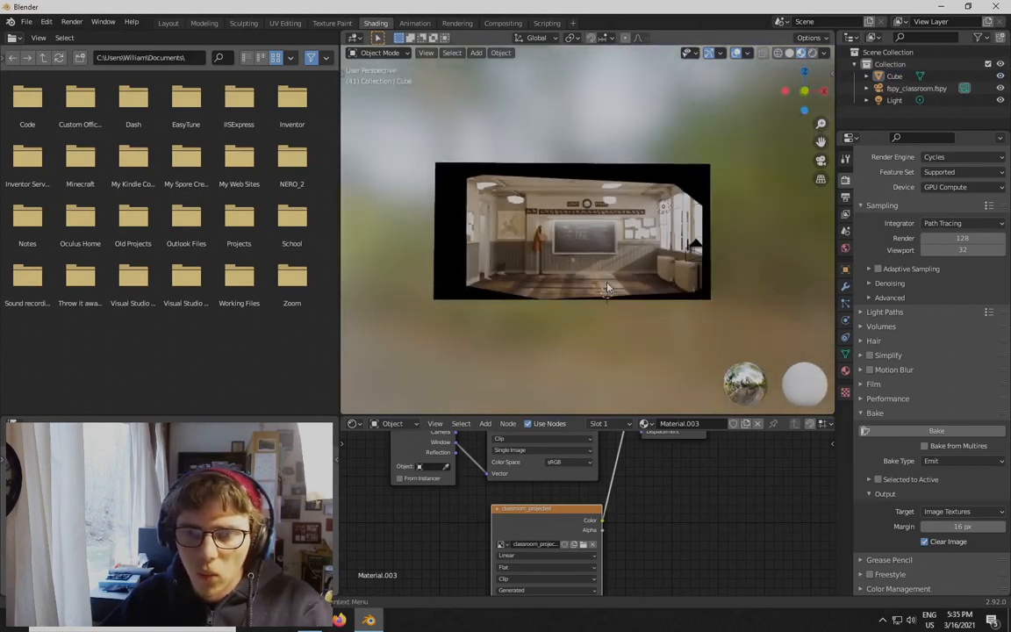